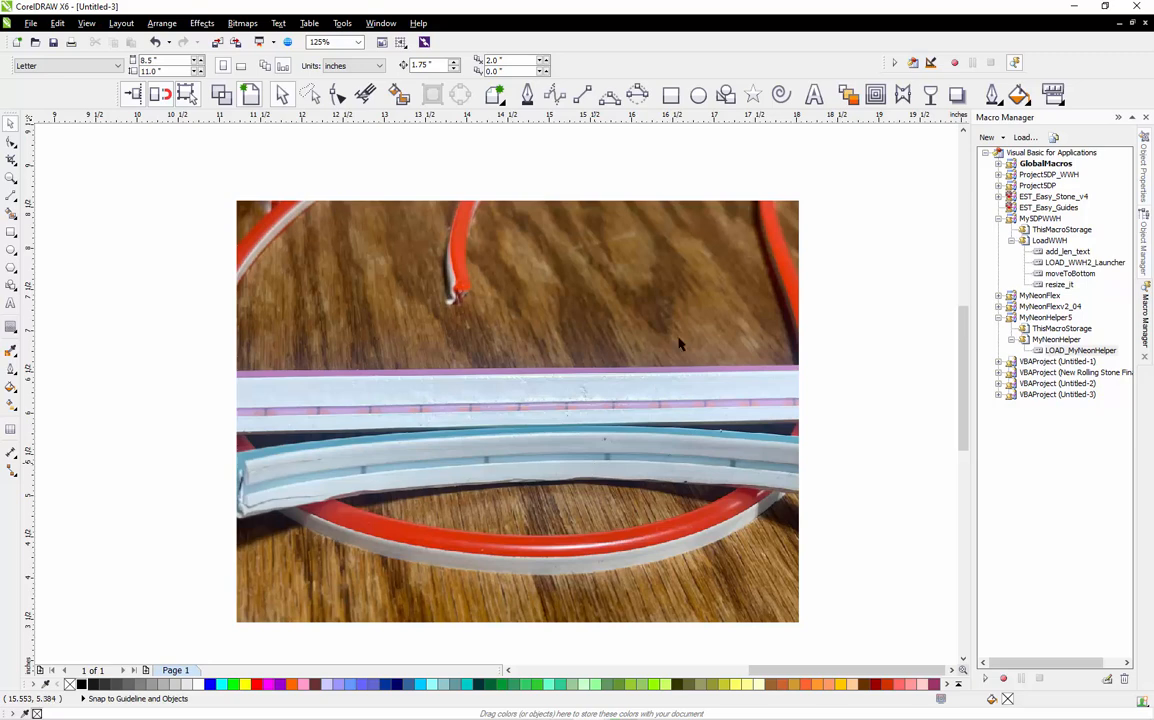
# Draw a circle about 4.08 inches in diameter on the empty area beside the neon strip photo.
pyautogui.click(698, 94)
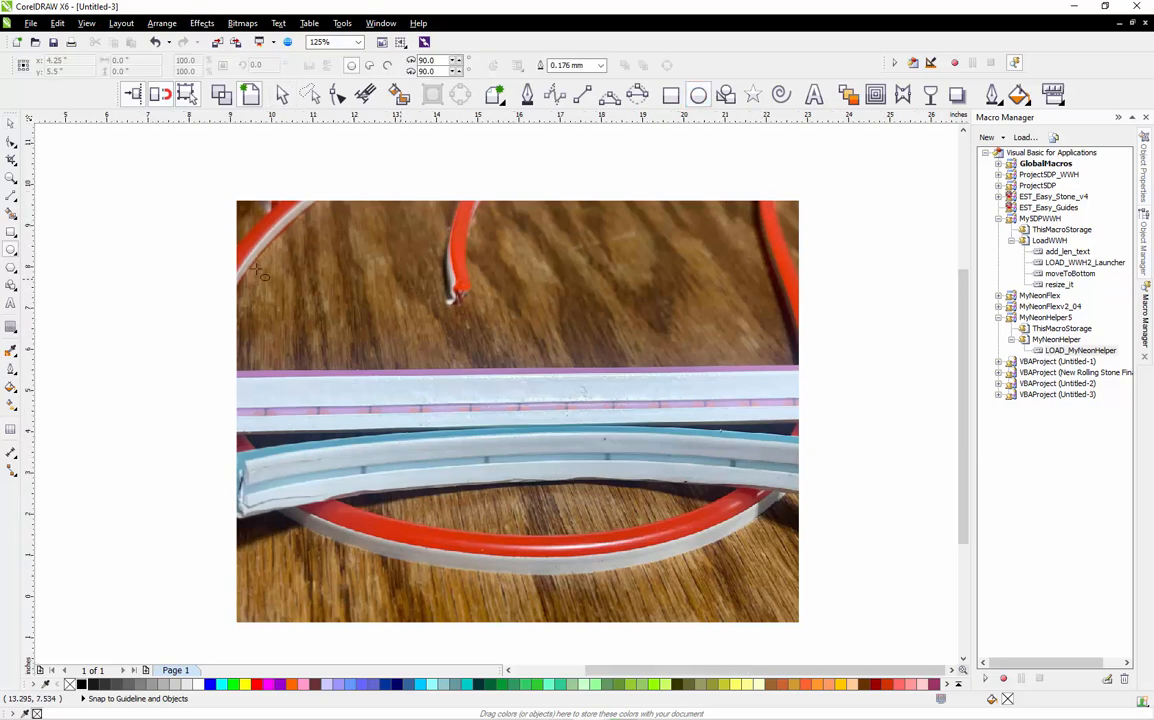
pyautogui.scroll(-2, 406, 286)
pyautogui.moveTo(657, 290); pyautogui.dragTo(801, 463)
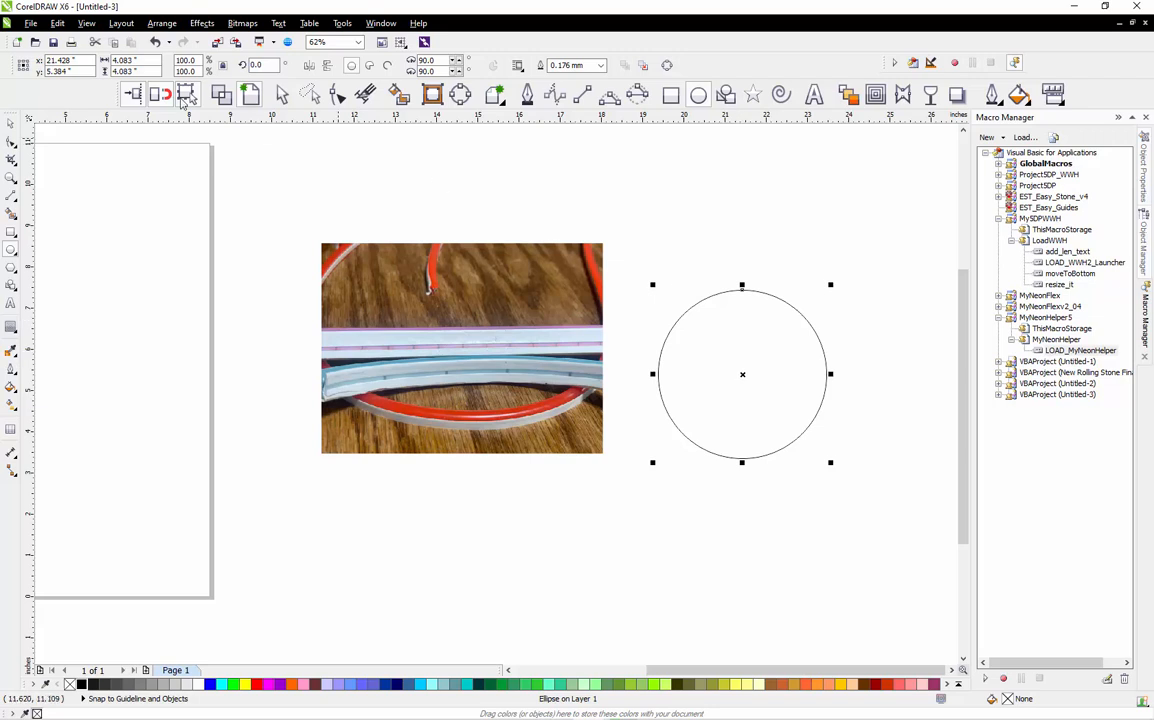
# Set the circle's width and height to 5 inches and deselect it.
pyautogui.click(125, 60)
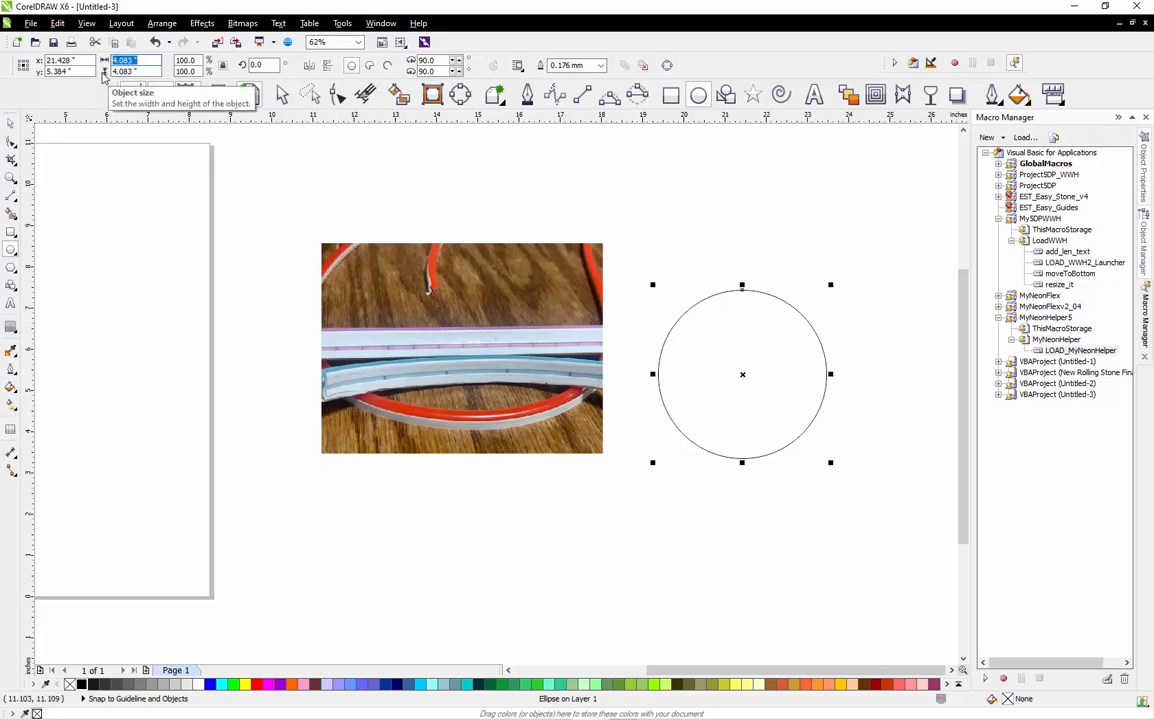
pyautogui.write('5')
pyautogui.press('Tab')
pyautogui.write('5')
pyautogui.press('Return')
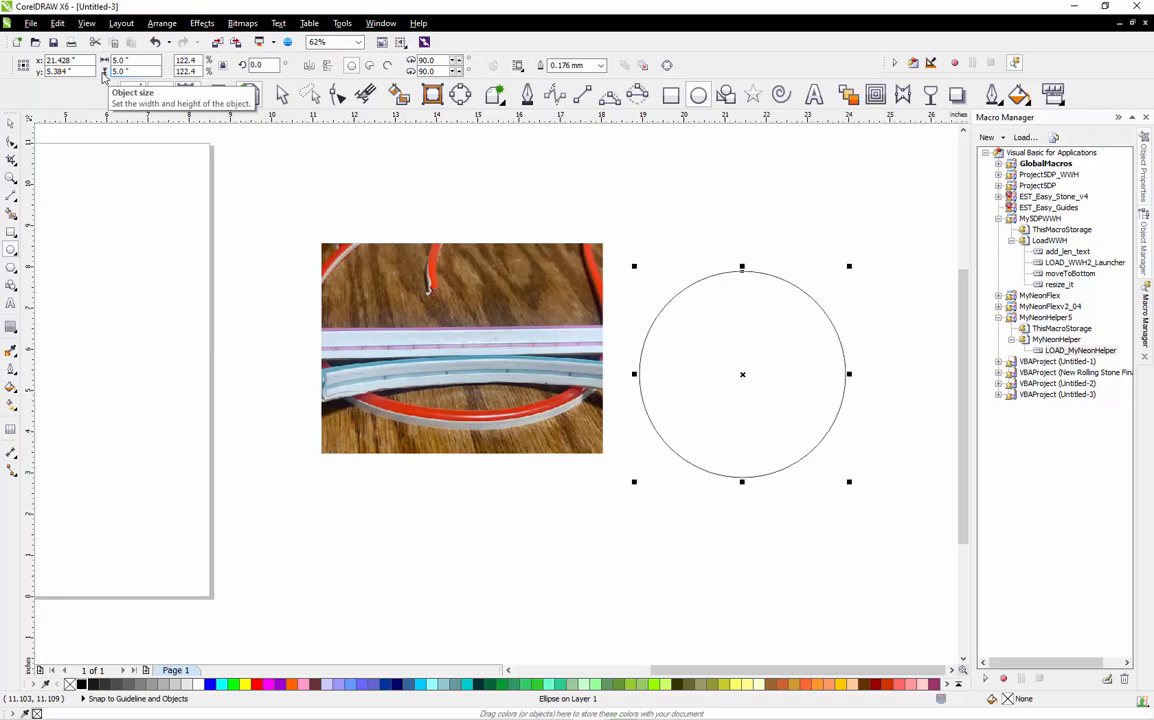
pyautogui.scroll(-2, 745, 388)
pyautogui.scroll(2, 781, 375)
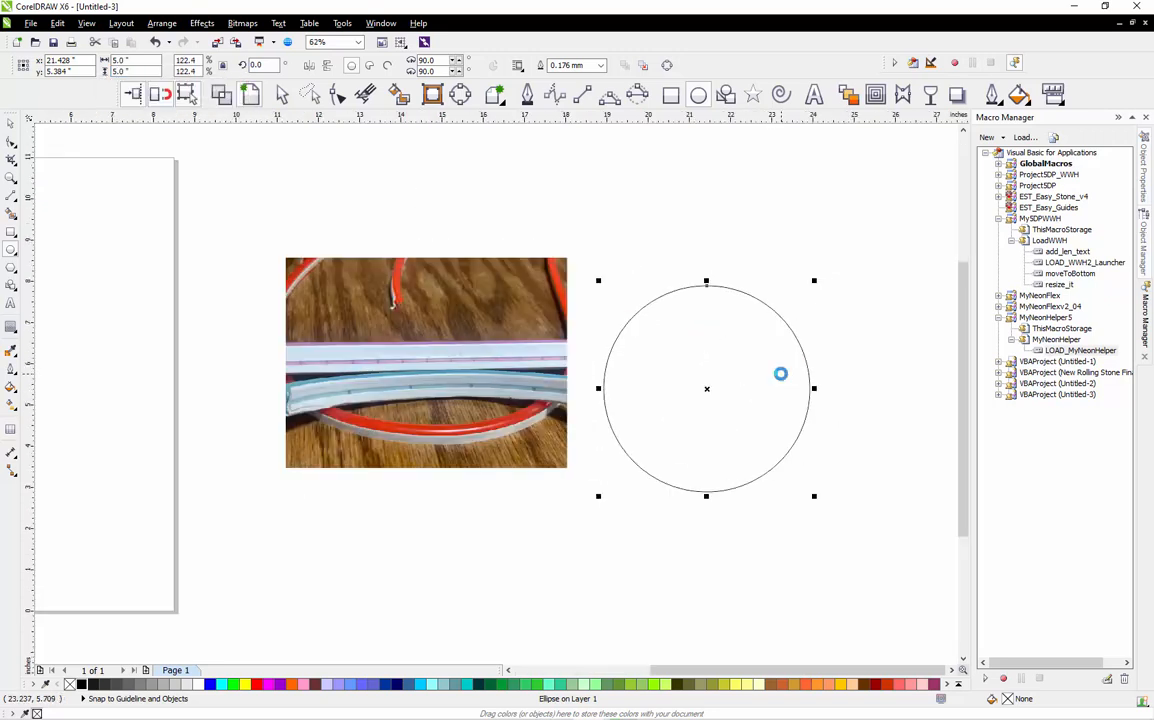
pyautogui.click(10, 123)
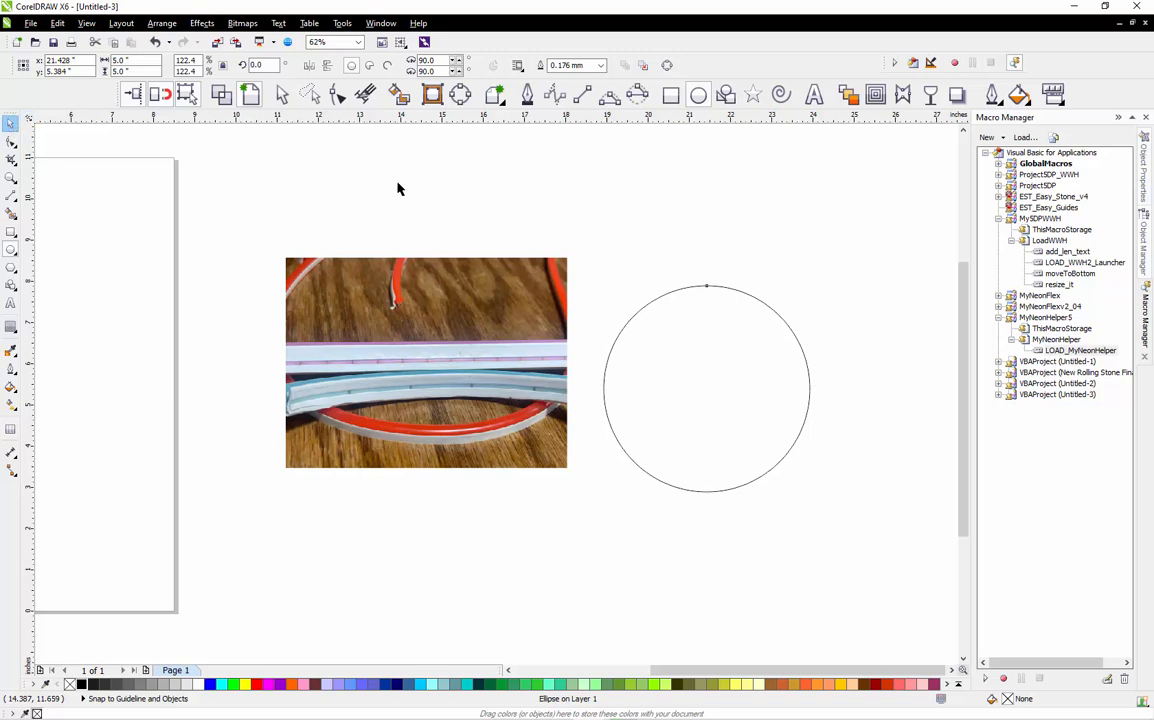
pyautogui.click(450, 196)
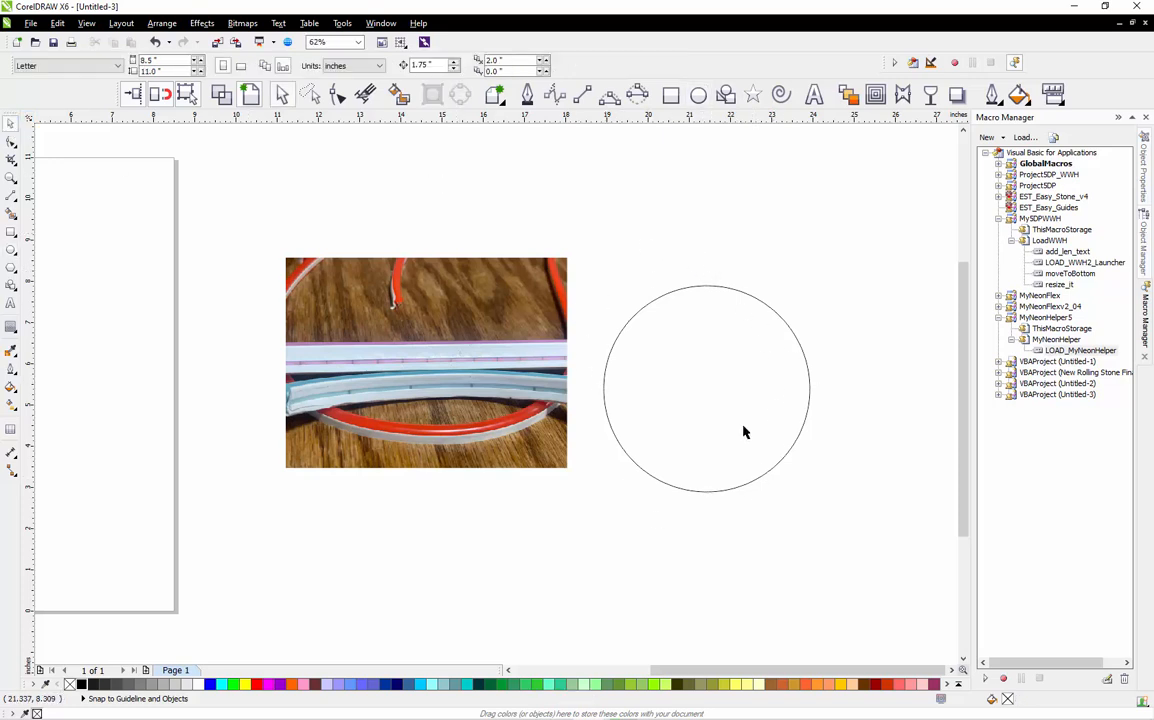
# Convert the 5-inch circle to curves and deselect it.
pyautogui.click(710, 496)
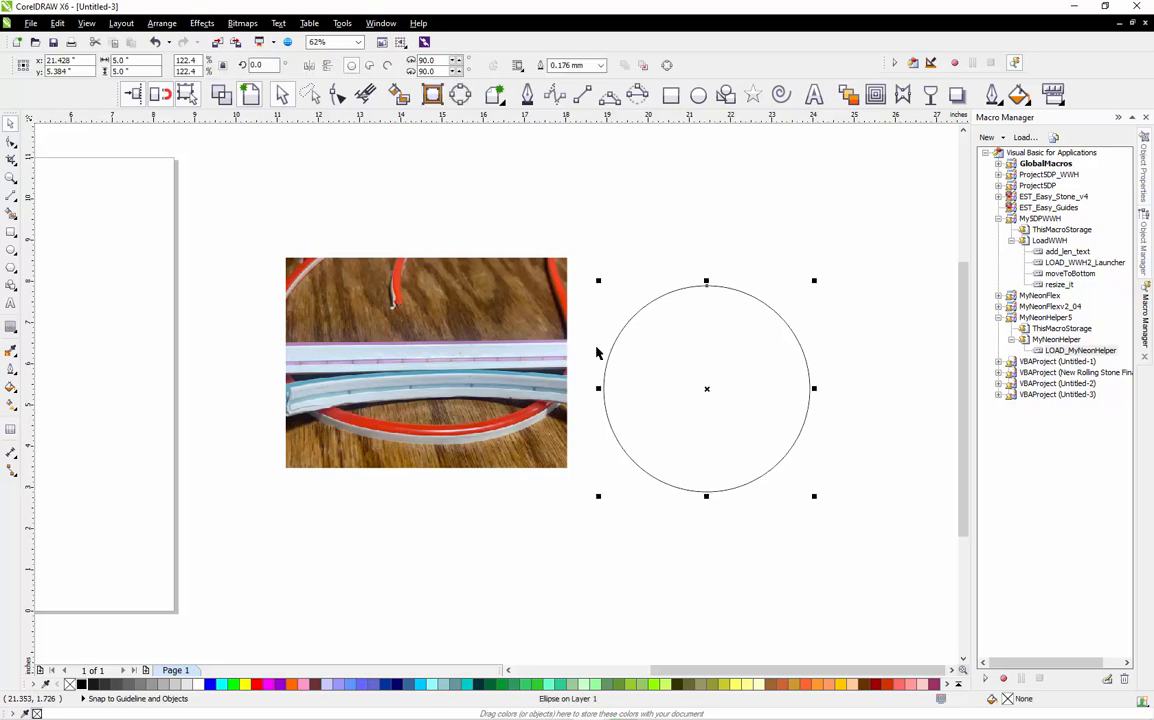
pyautogui.click(733, 569)
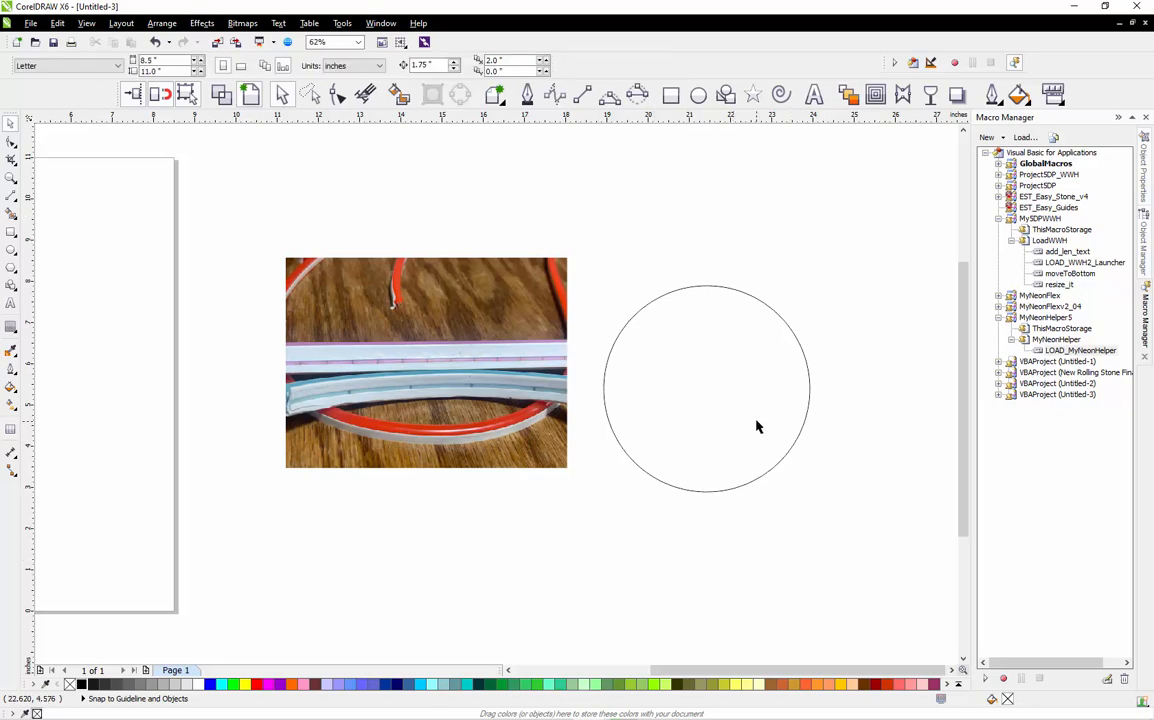
pyautogui.scroll(2, 757, 428)
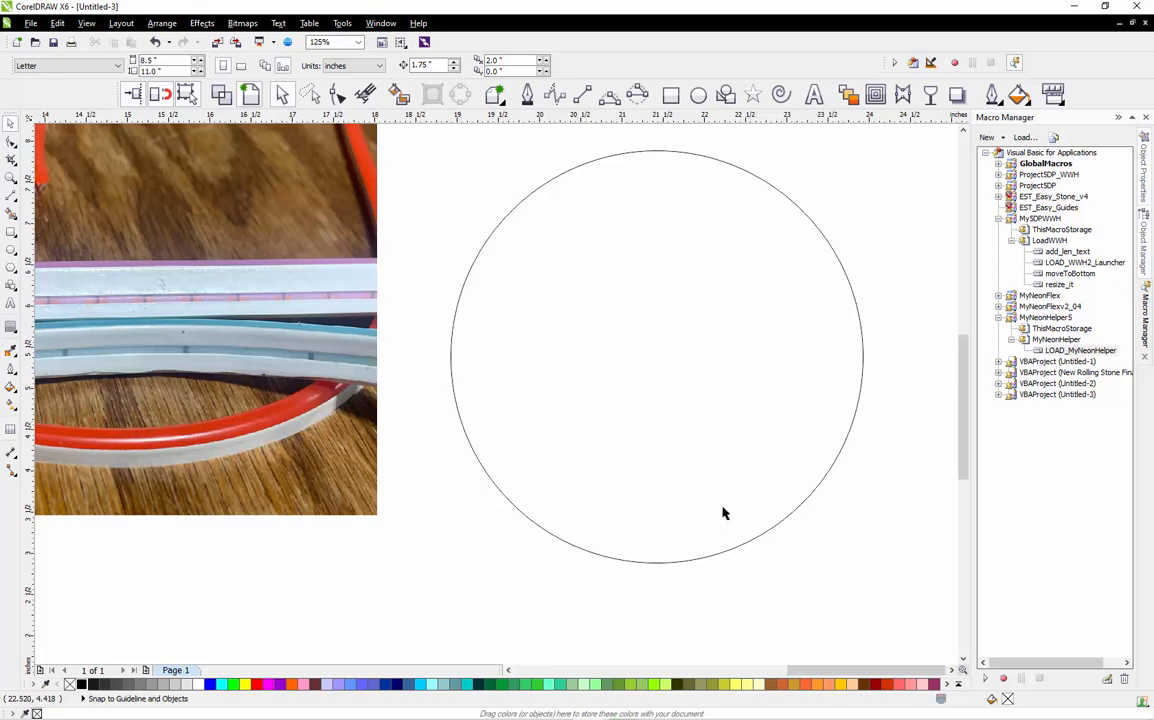
pyautogui.click(660, 568)
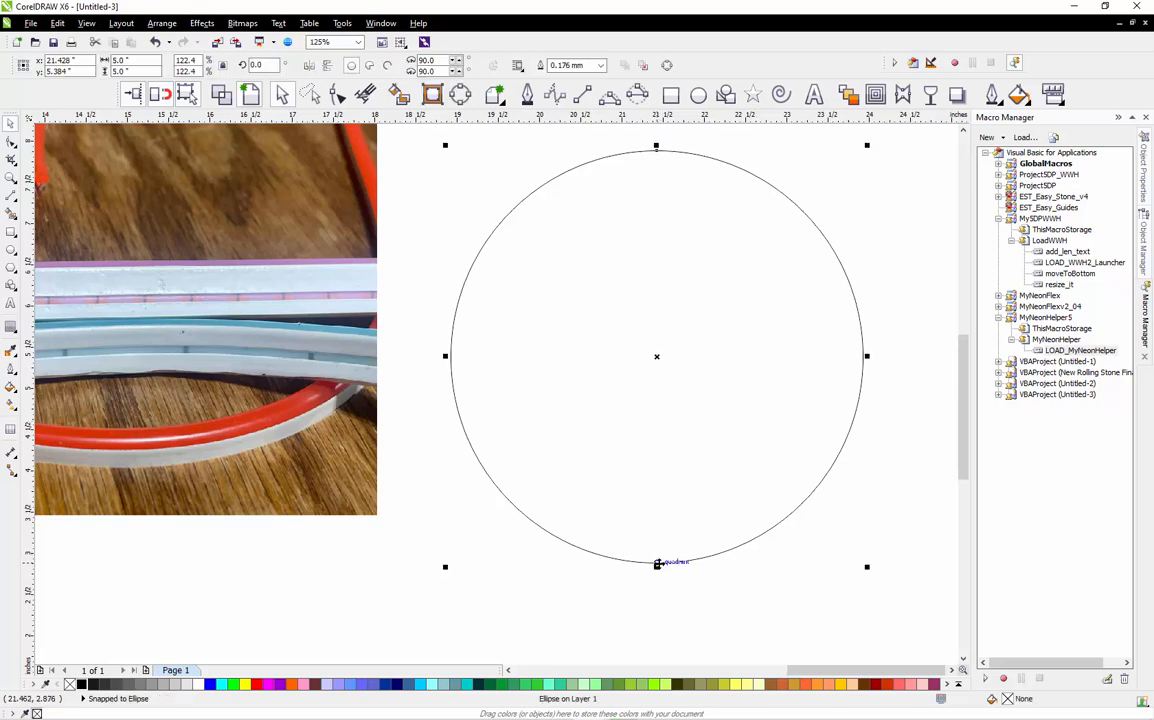
pyautogui.hotkey('ctrl', 'q')
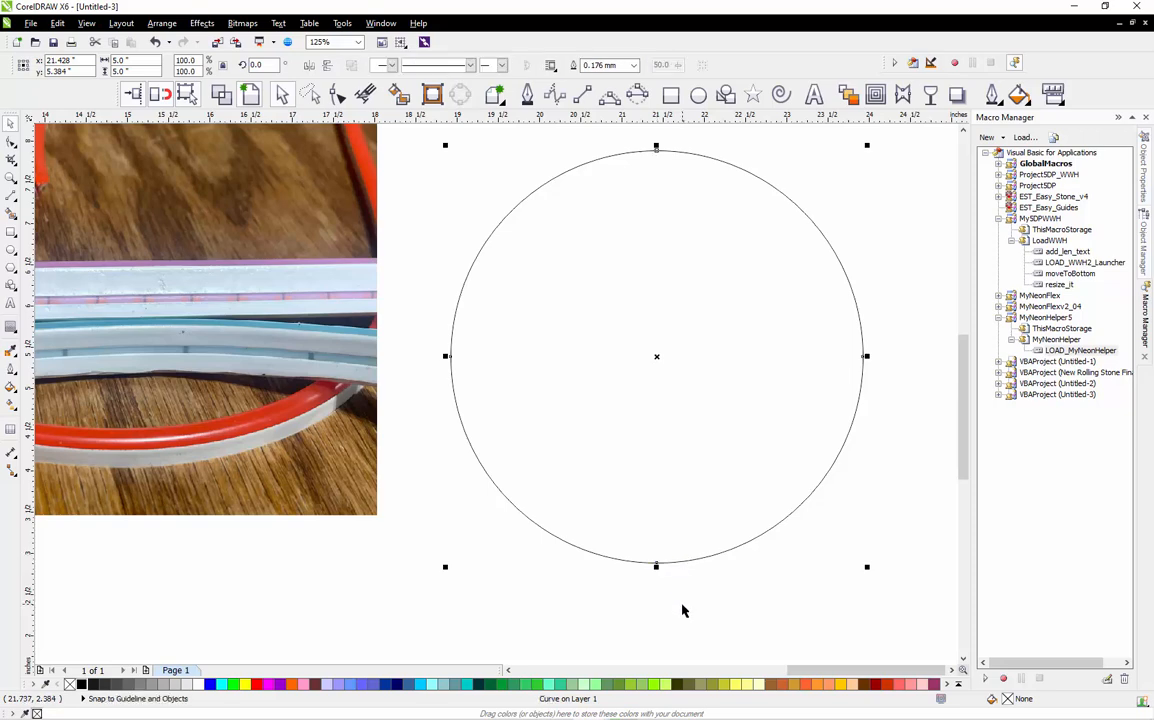
pyautogui.click(660, 579)
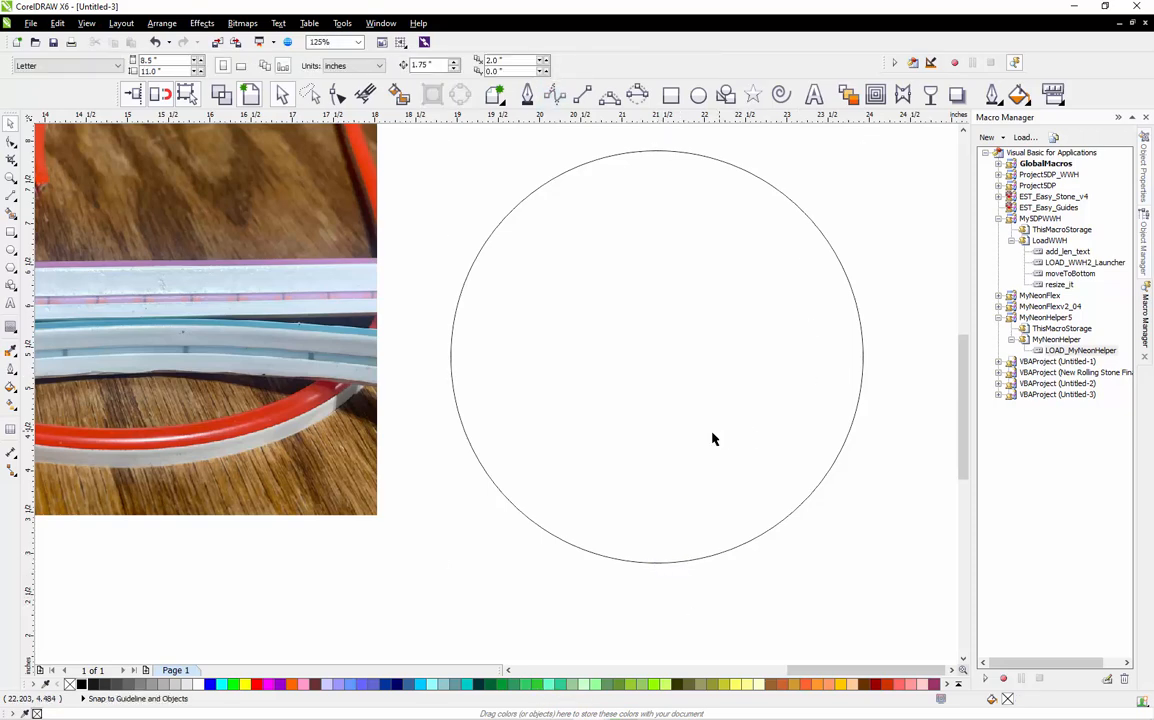
# Try a light blue fill (#00CCFF) on the converted circle, and undo it.
pyautogui.click(656, 567)
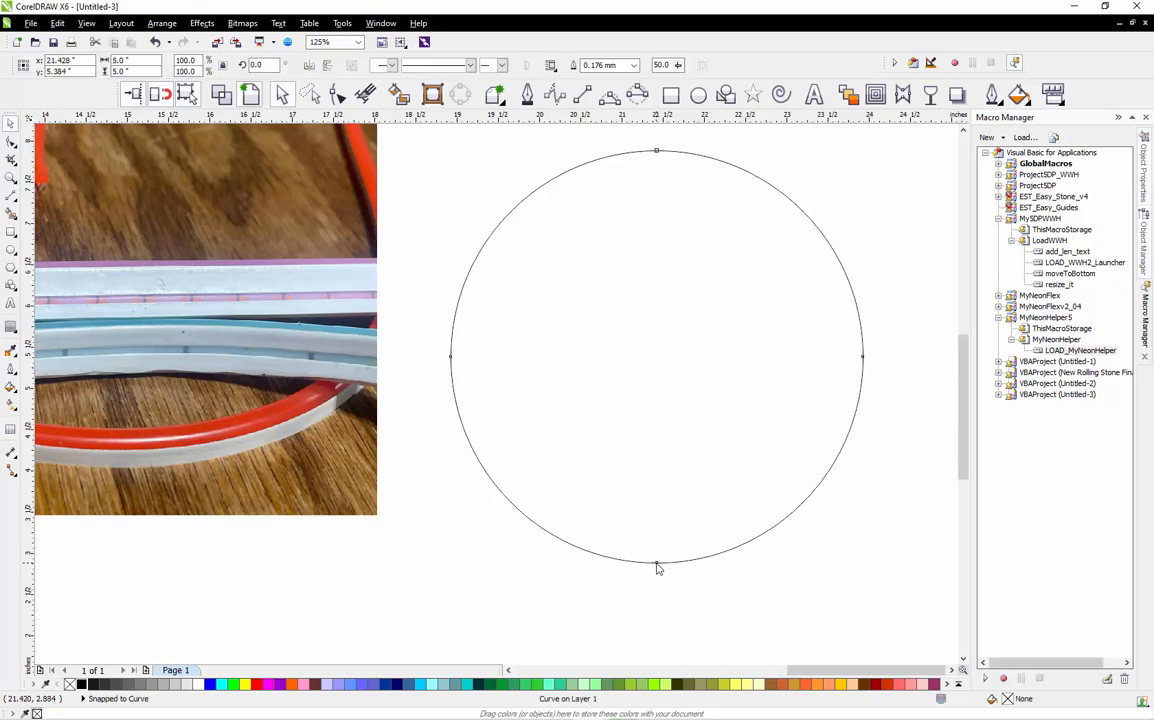
pyautogui.press('F10')
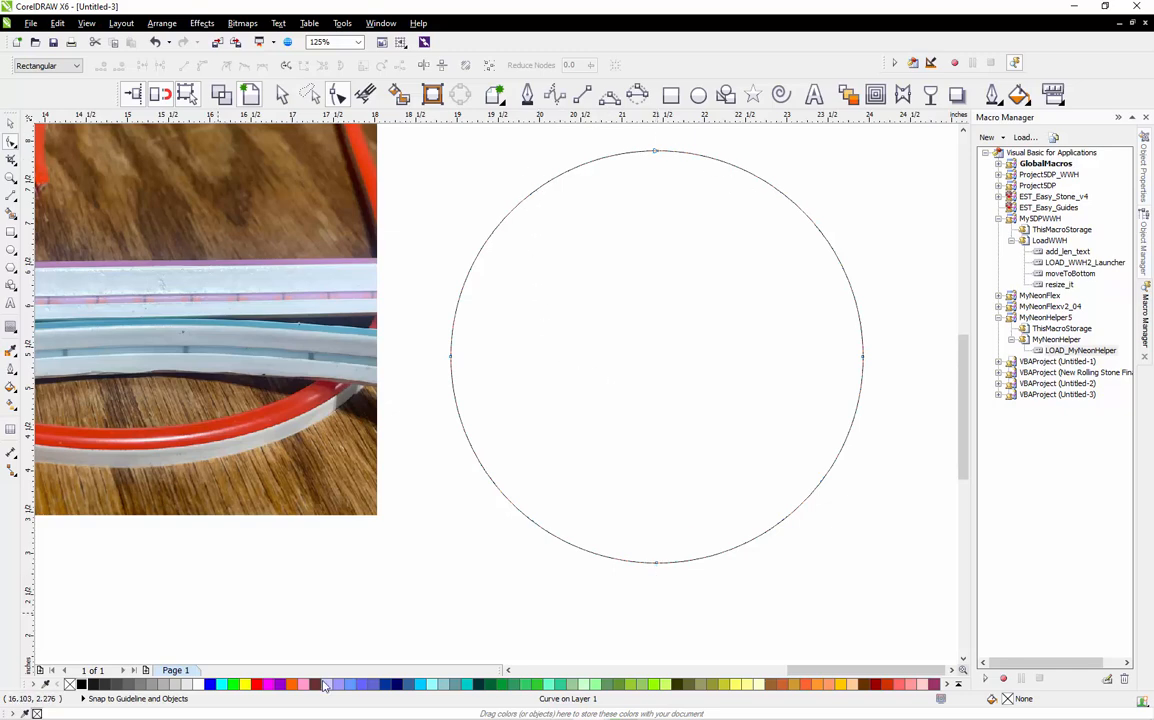
pyautogui.click(421, 684)
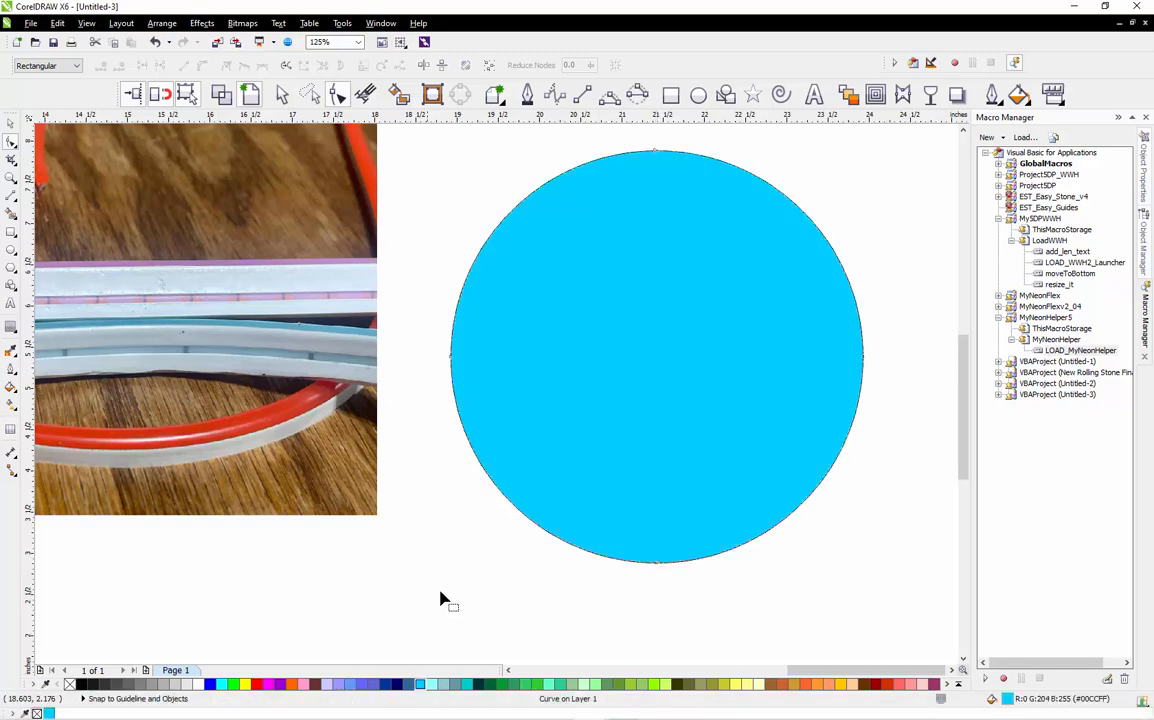
pyautogui.hotkey('ctrl', 'z')
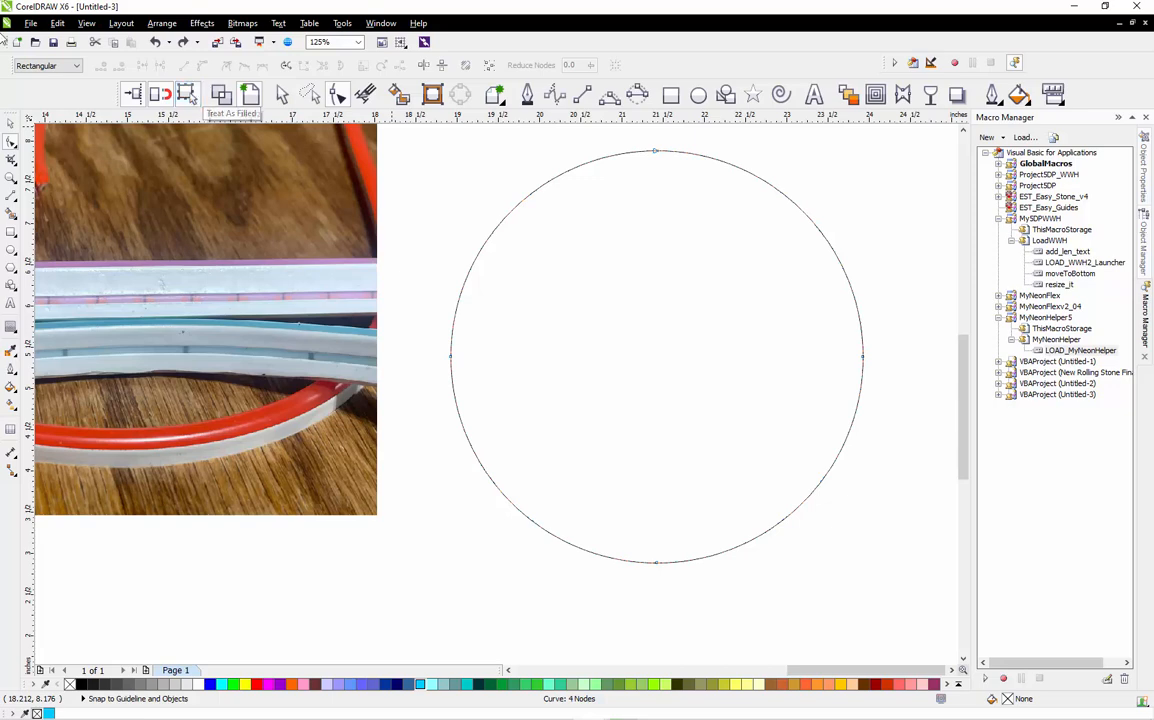
pyautogui.click(10, 122)
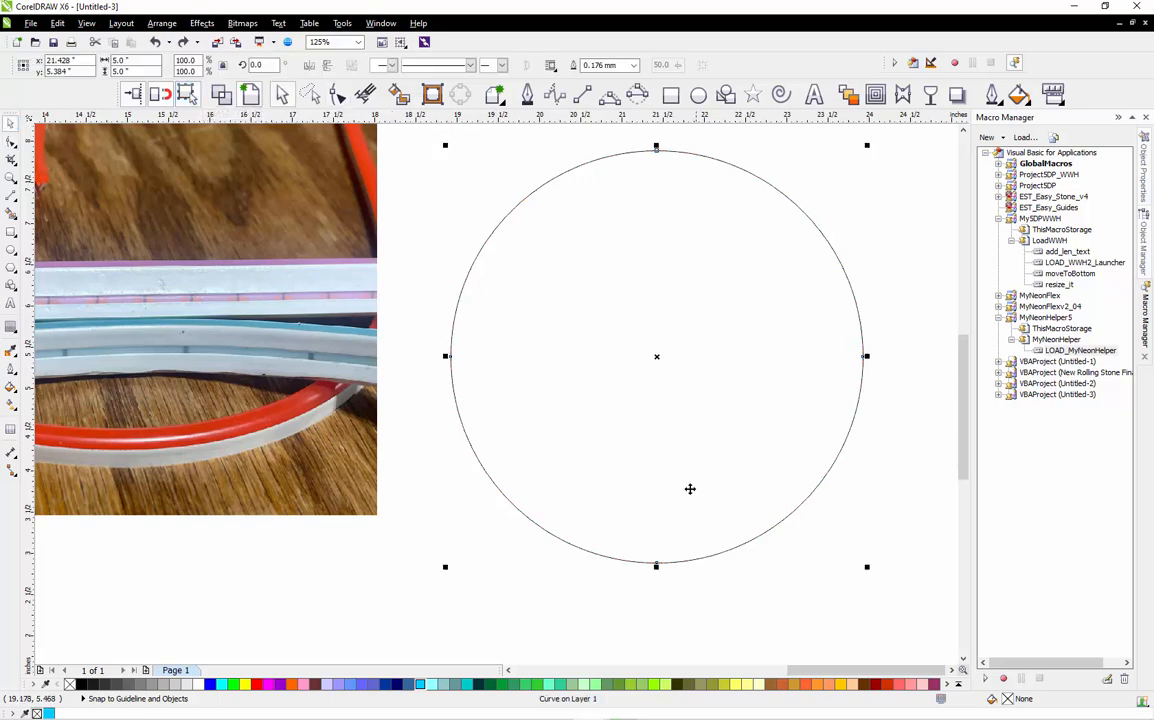
# Break the circle's curve apart at its bottom node.
pyautogui.click(672, 582)
pyautogui.click(658, 567)
pyautogui.press('space')
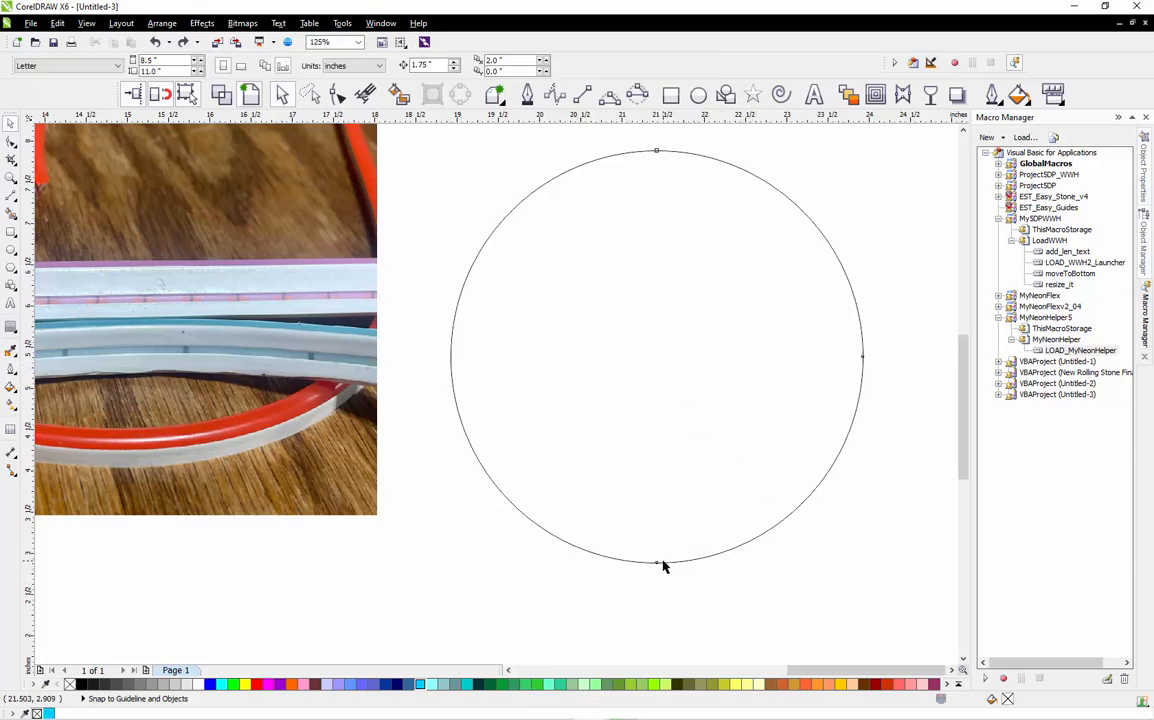
pyautogui.press('space')
pyautogui.doubleClick(661, 565)
pyautogui.click(657, 565)
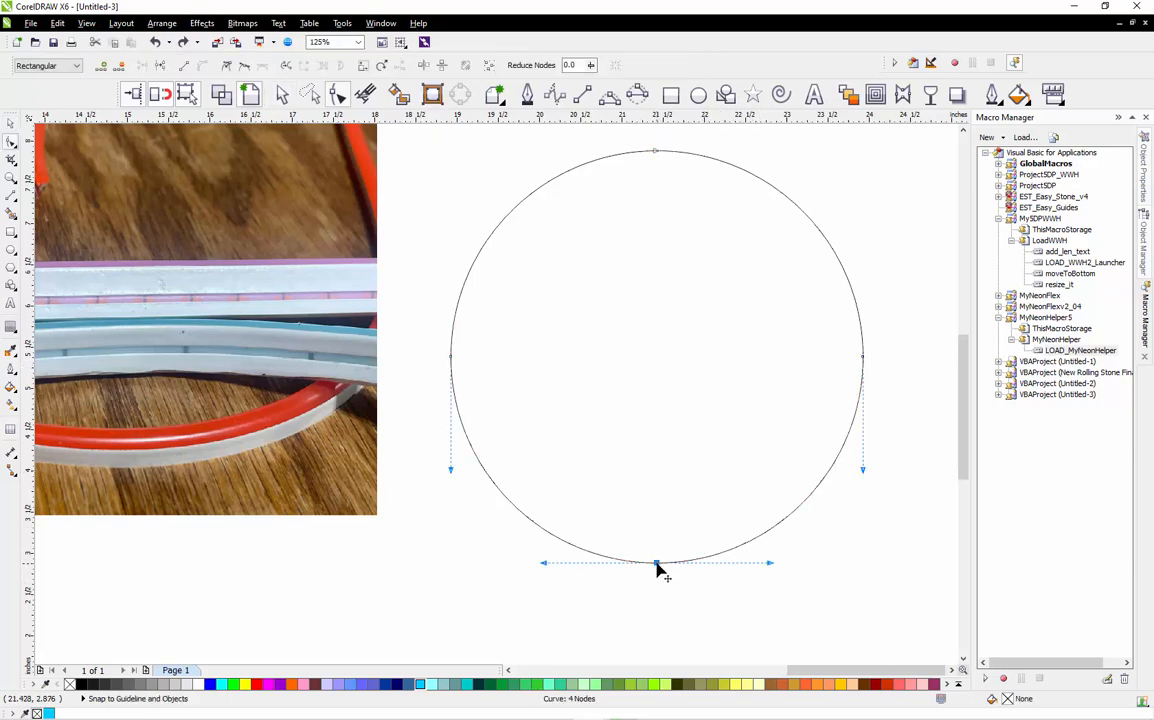
pyautogui.rightClick(657, 566)
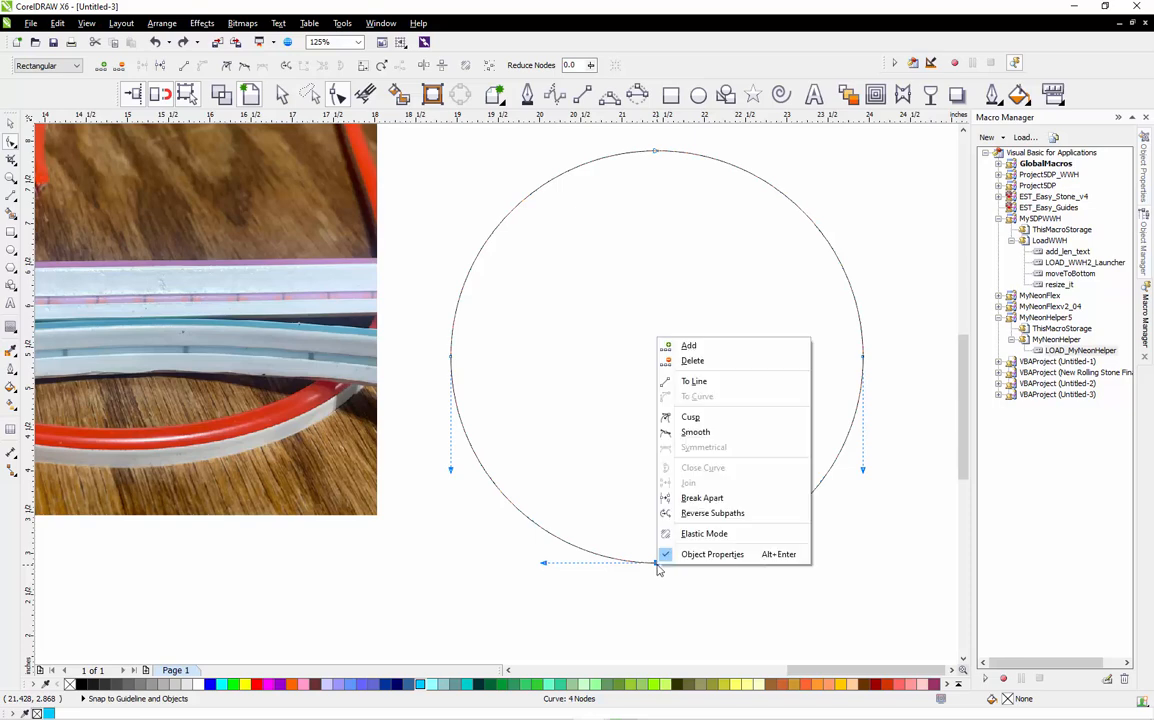
pyautogui.click(702, 497)
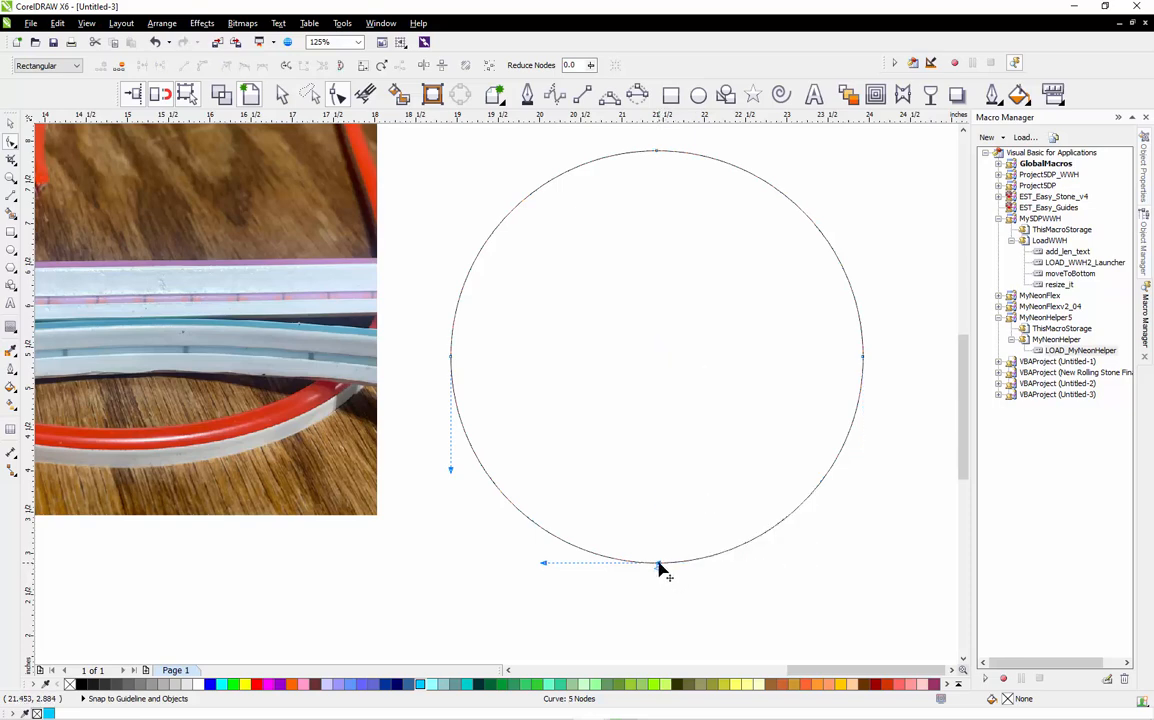
# Try pulling one broken end of the circle away to open a gap, undo the move, and deselect the curve.
pyautogui.moveTo(662, 572); pyautogui.dragTo(571, 574)
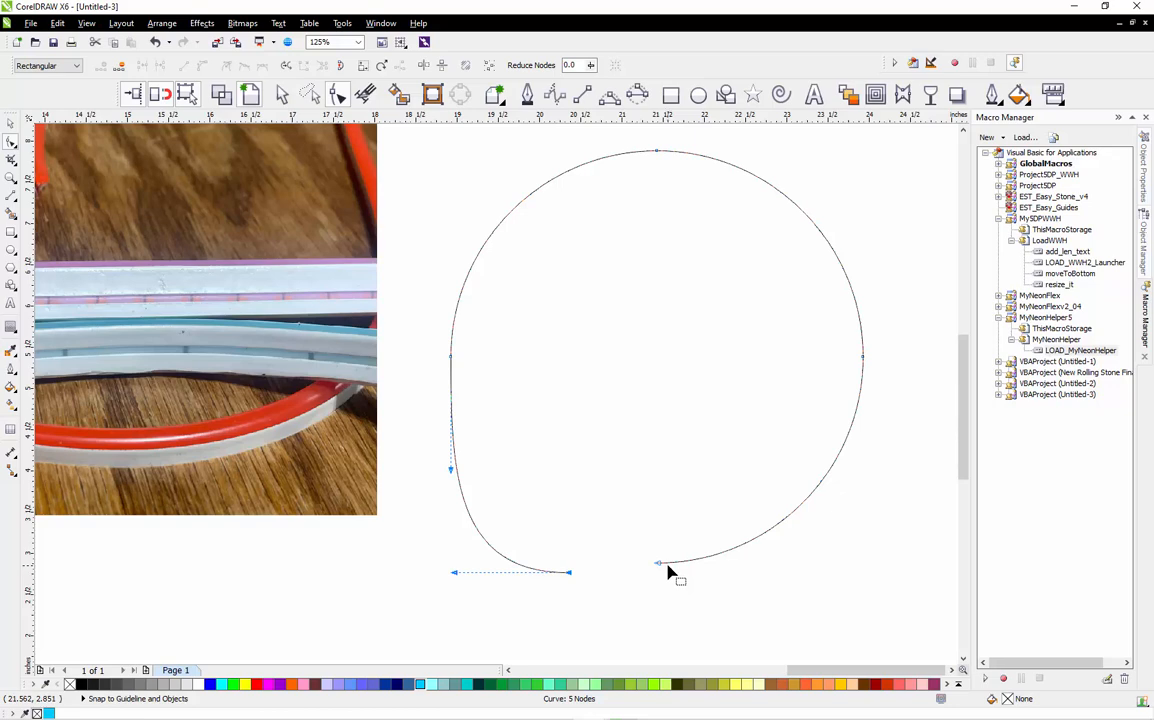
pyautogui.hotkey('ctrl', 'z')
pyautogui.click(11, 121)
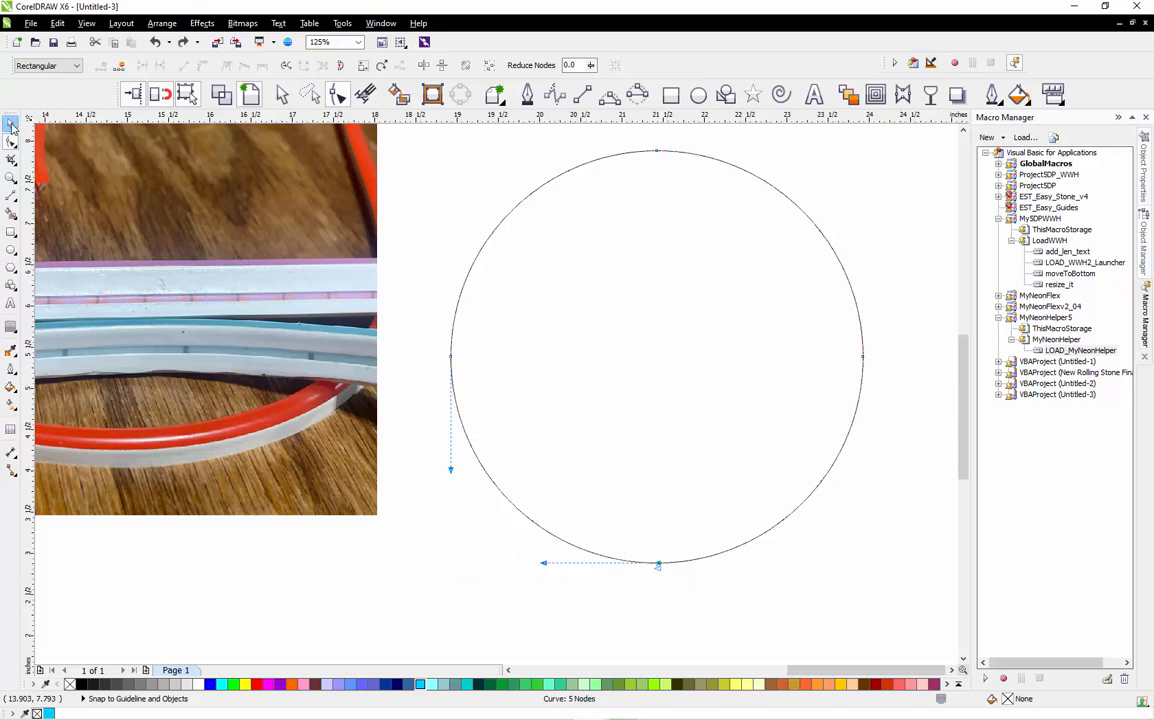
pyautogui.click(556, 595)
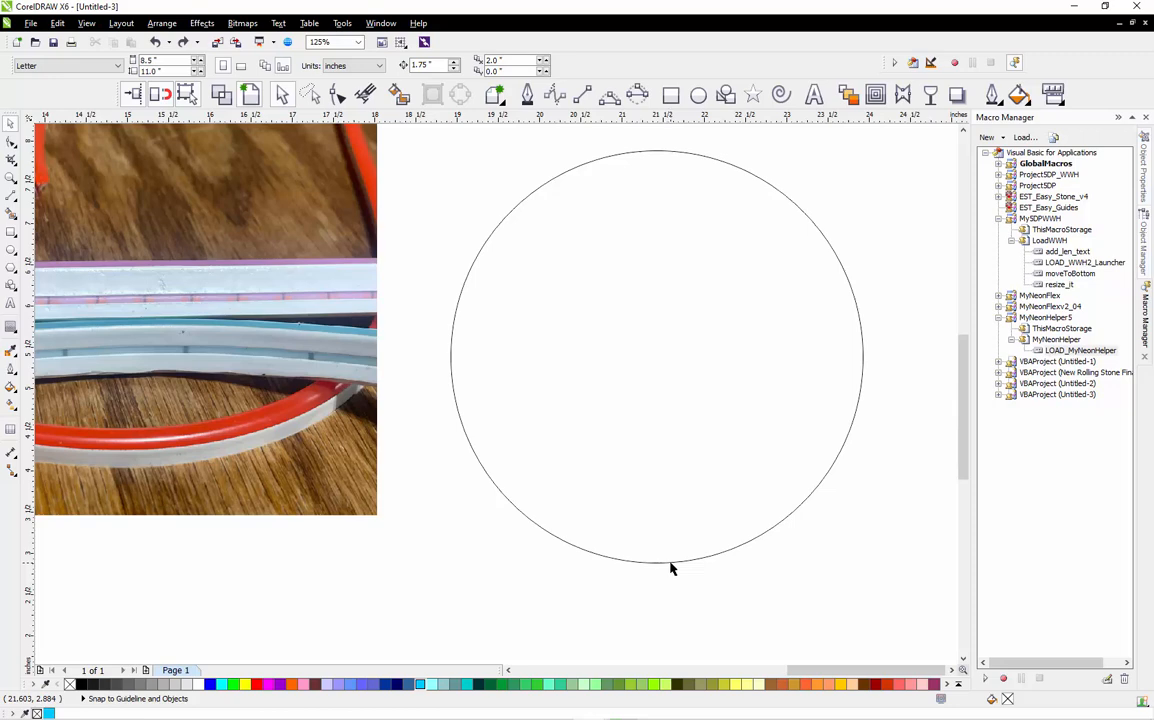
# Show the opened circle's curve properties to read the length of the curve.
pyautogui.click(670, 566)
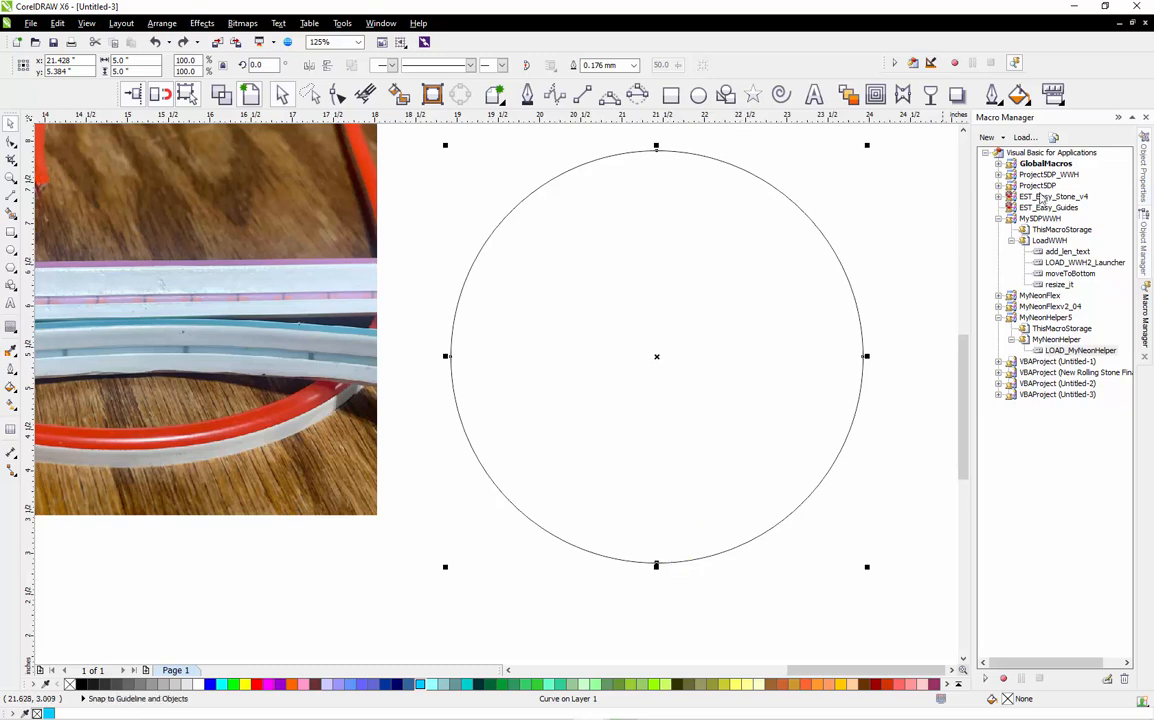
pyautogui.click(1144, 168)
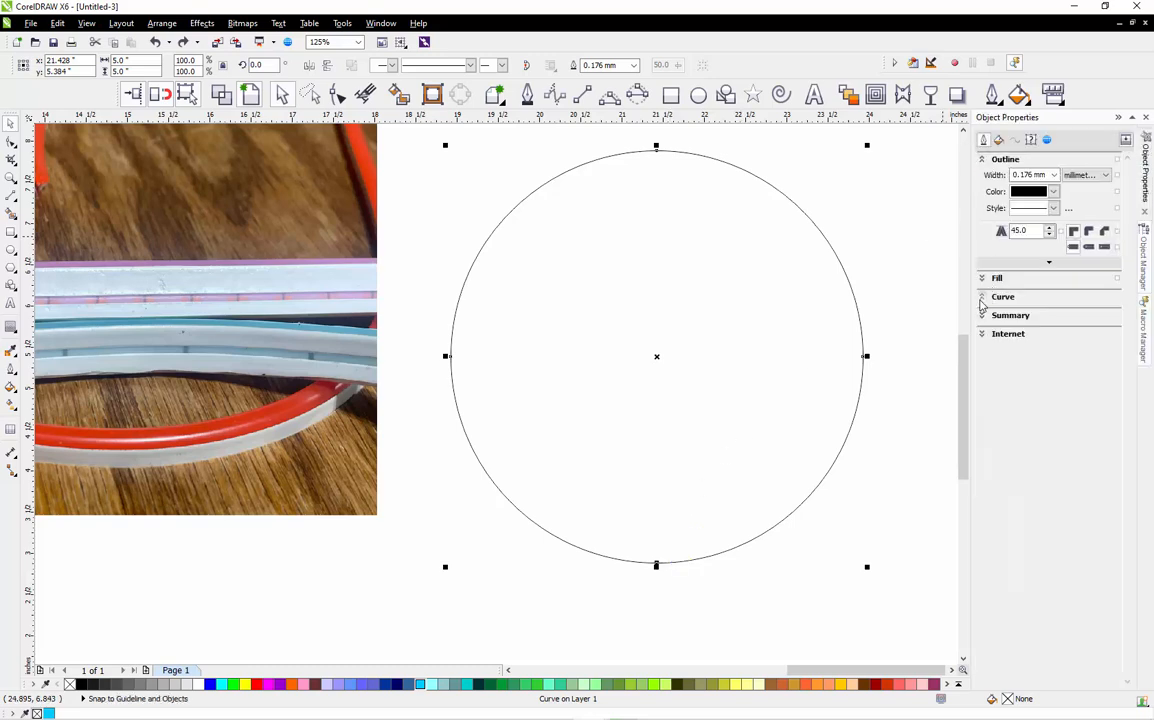
pyautogui.click(985, 298)
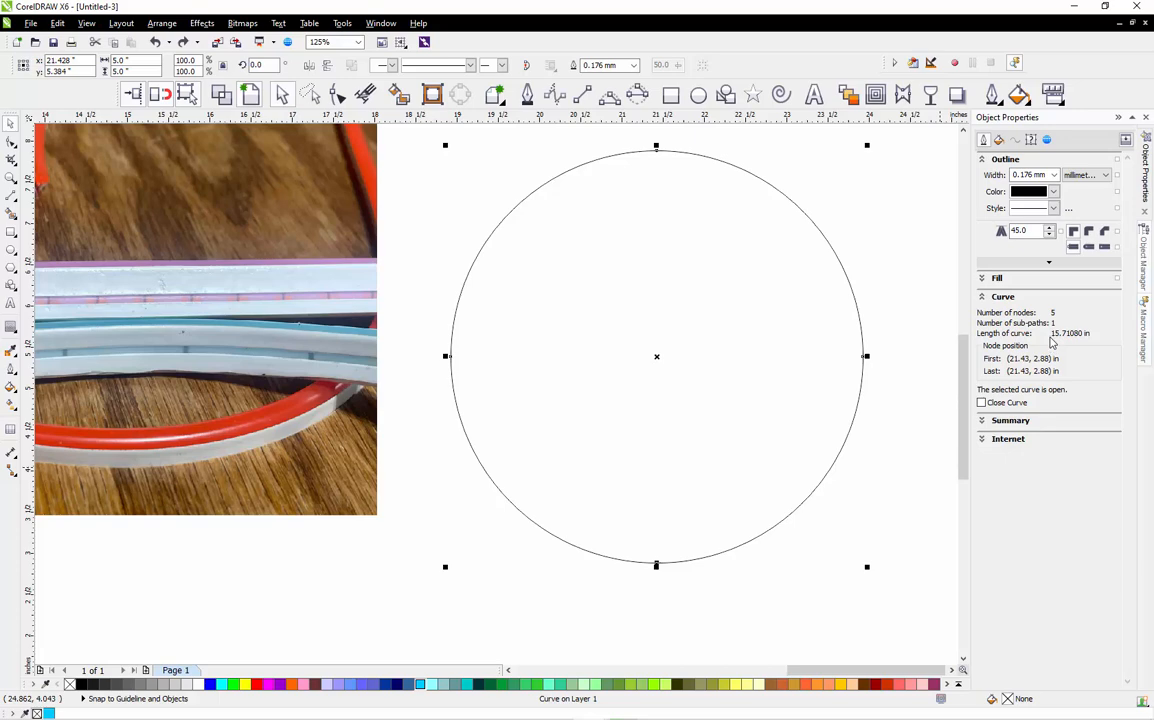
# Switch to Calculator, place its window clear of the curve length reading, and divide 15.7 by 0.98.
pyautogui.click(515, 707)
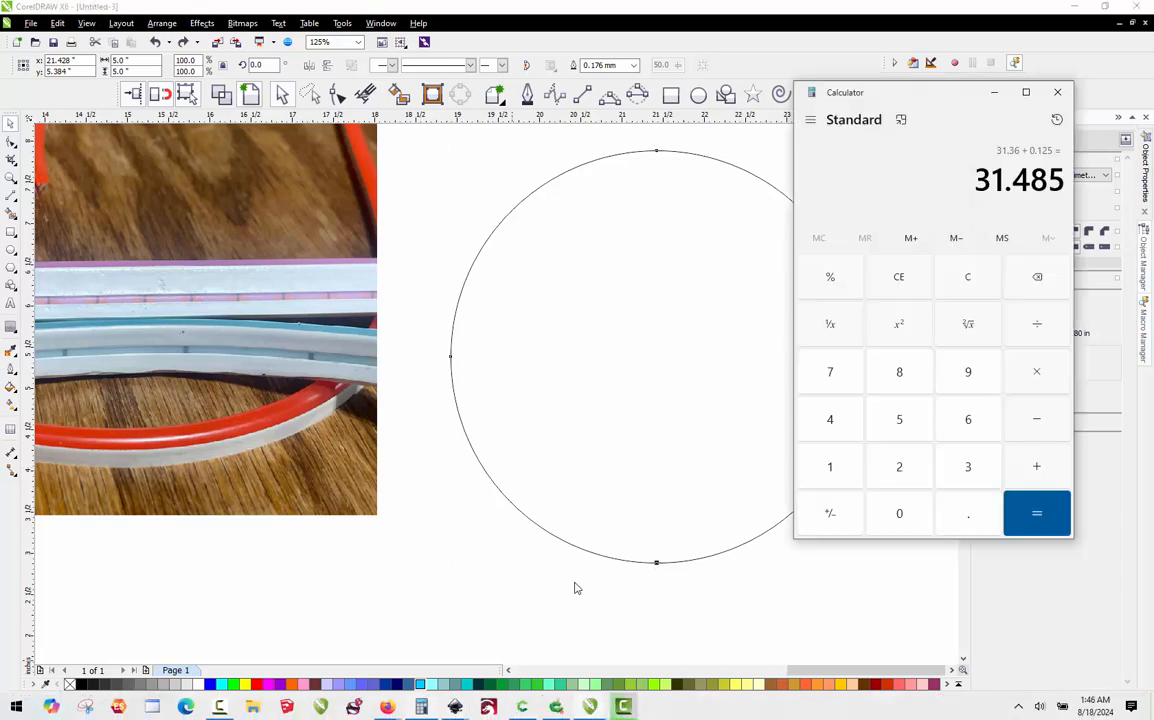
pyautogui.moveTo(958, 93); pyautogui.dragTo(238, 148)
pyautogui.click(105, 509)
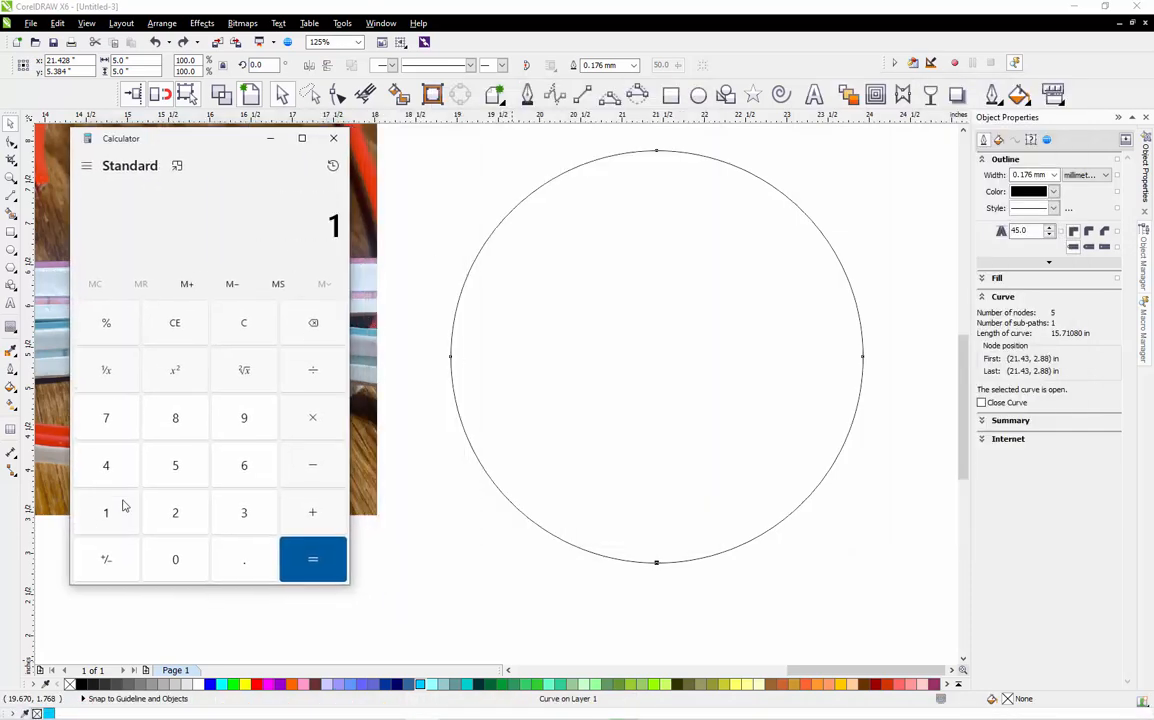
pyautogui.click(169, 470)
pyautogui.click(244, 563)
pyautogui.click(110, 421)
pyautogui.click(321, 372)
pyautogui.moveTo(230, 138); pyautogui.dragTo(597, 144)
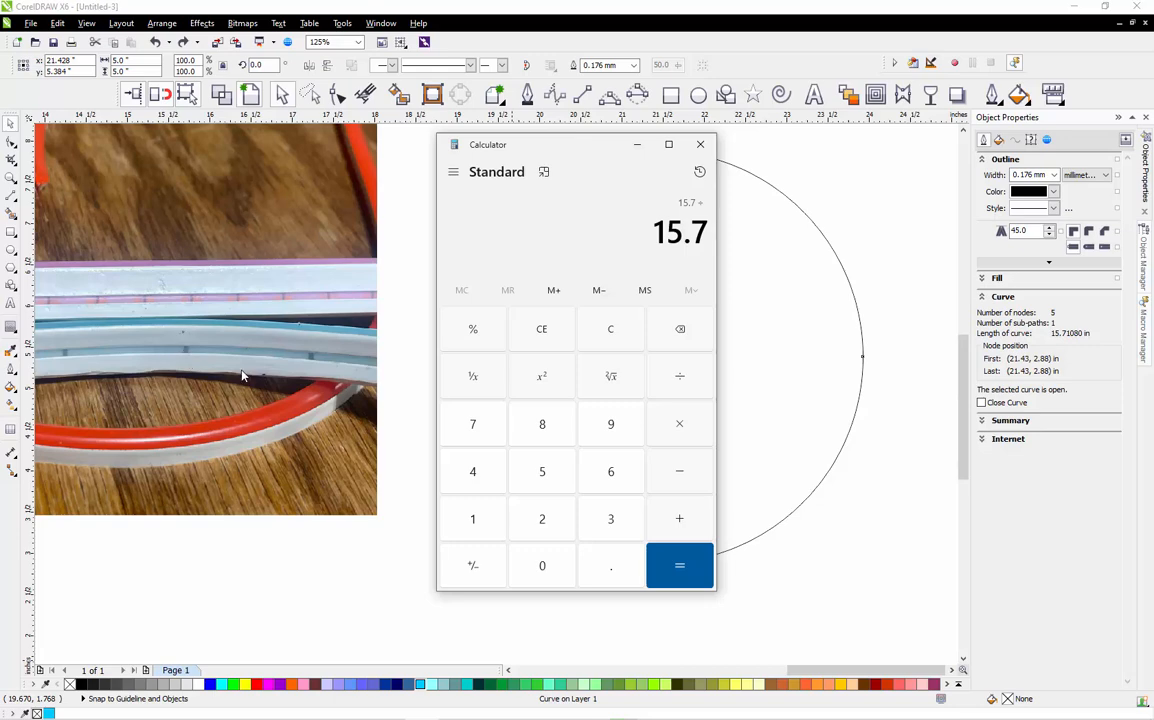
pyautogui.moveTo(553, 155); pyautogui.dragTo(286, 155)
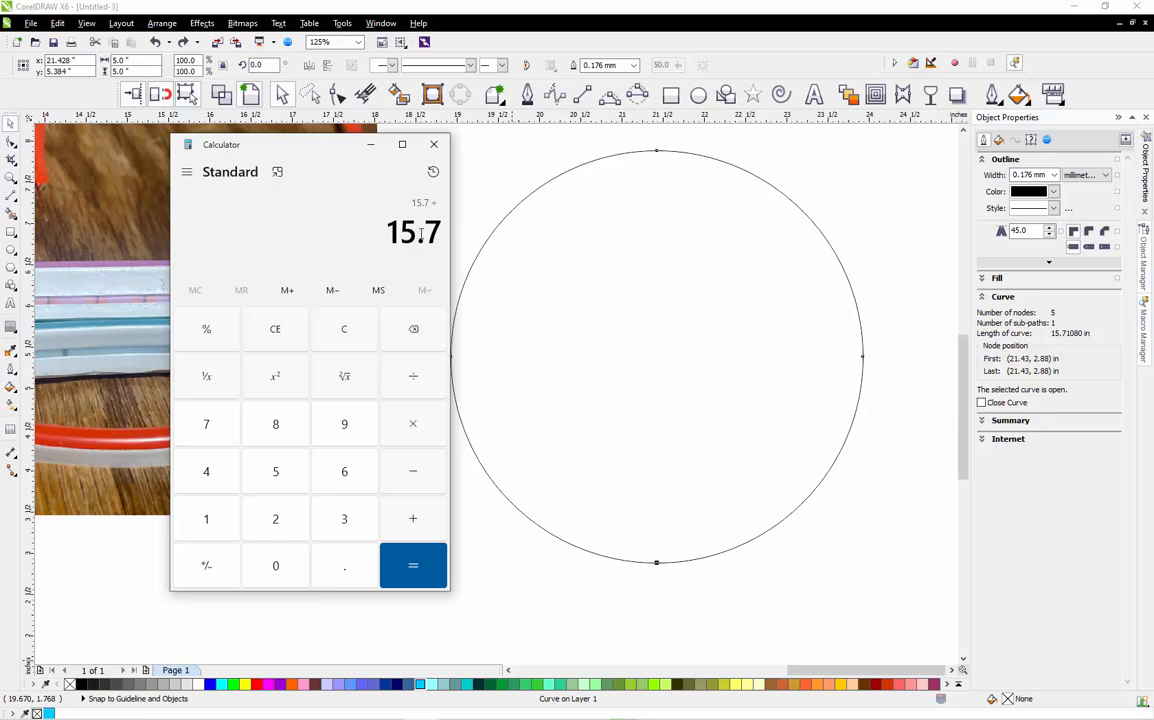
pyautogui.click(355, 575)
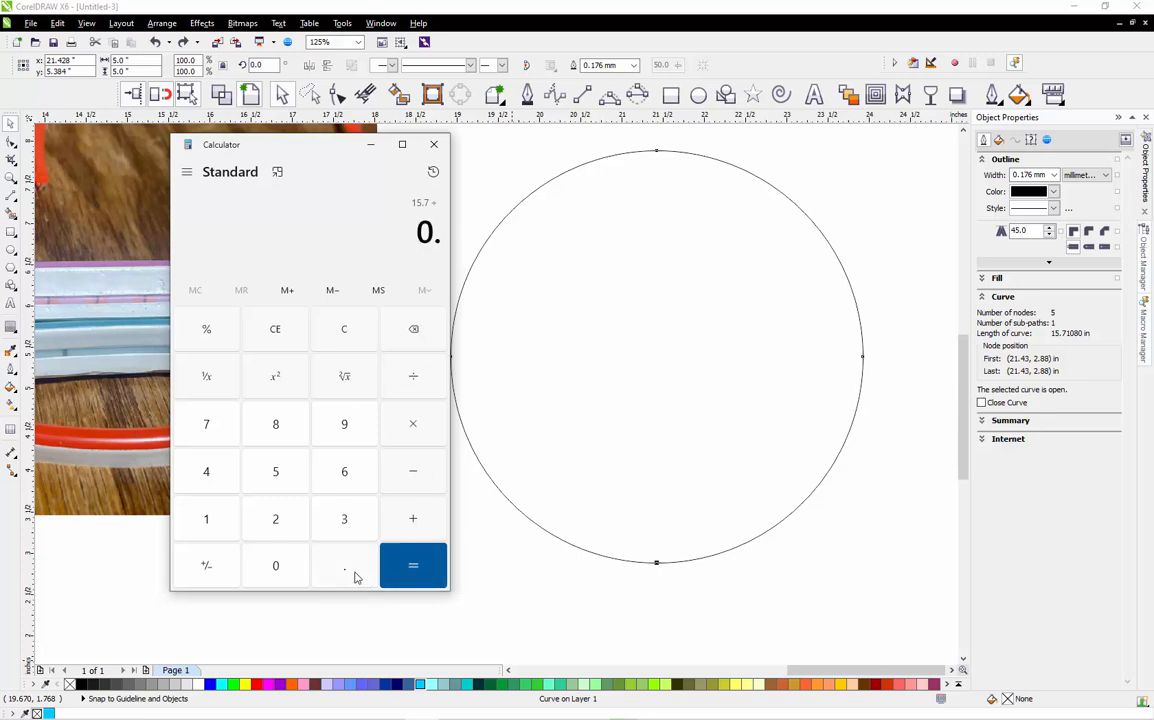
pyautogui.click(343, 428)
pyautogui.click(281, 431)
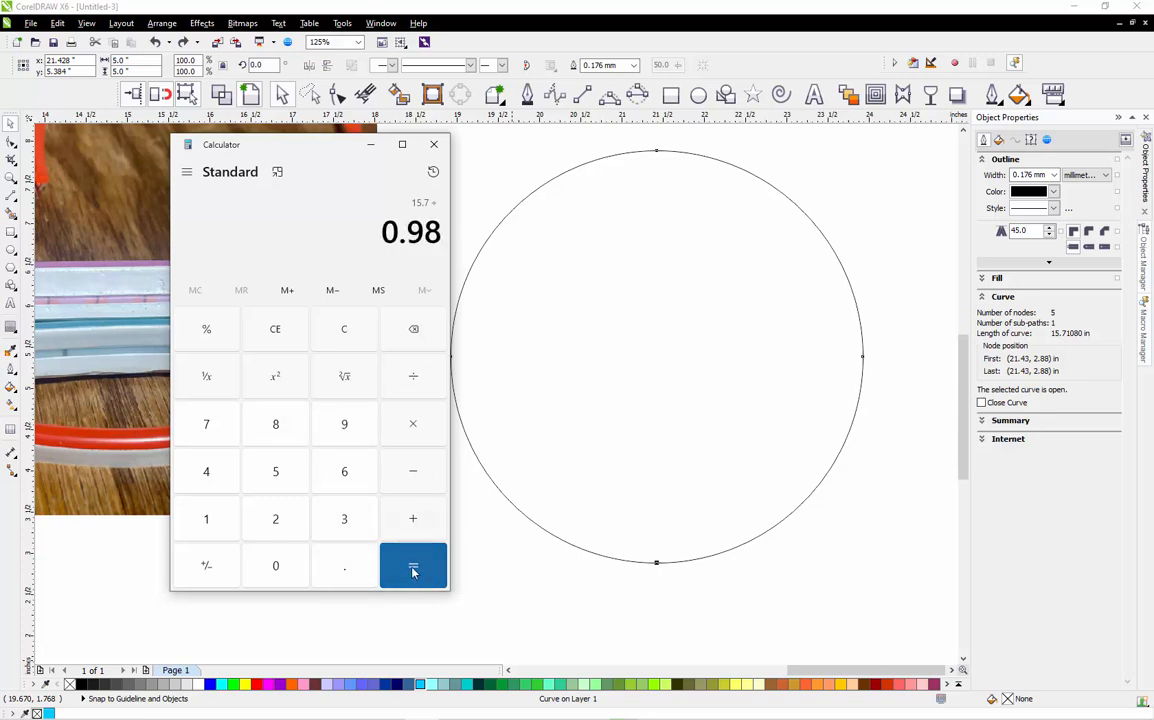
pyautogui.click(413, 568)
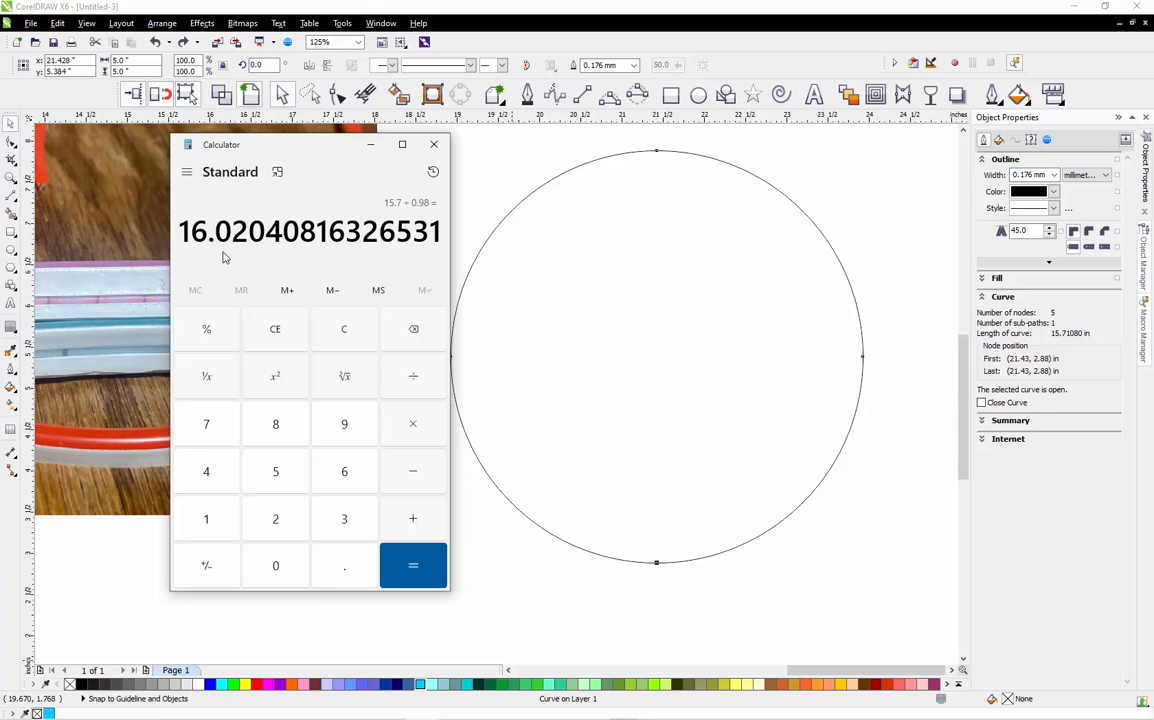
# Move the Calculator window clear of the neon photo and the circle, and squash the circle vertically into an ellipse about 2.65 inches tall.
pyautogui.moveTo(265, 143); pyautogui.dragTo(544, 105)
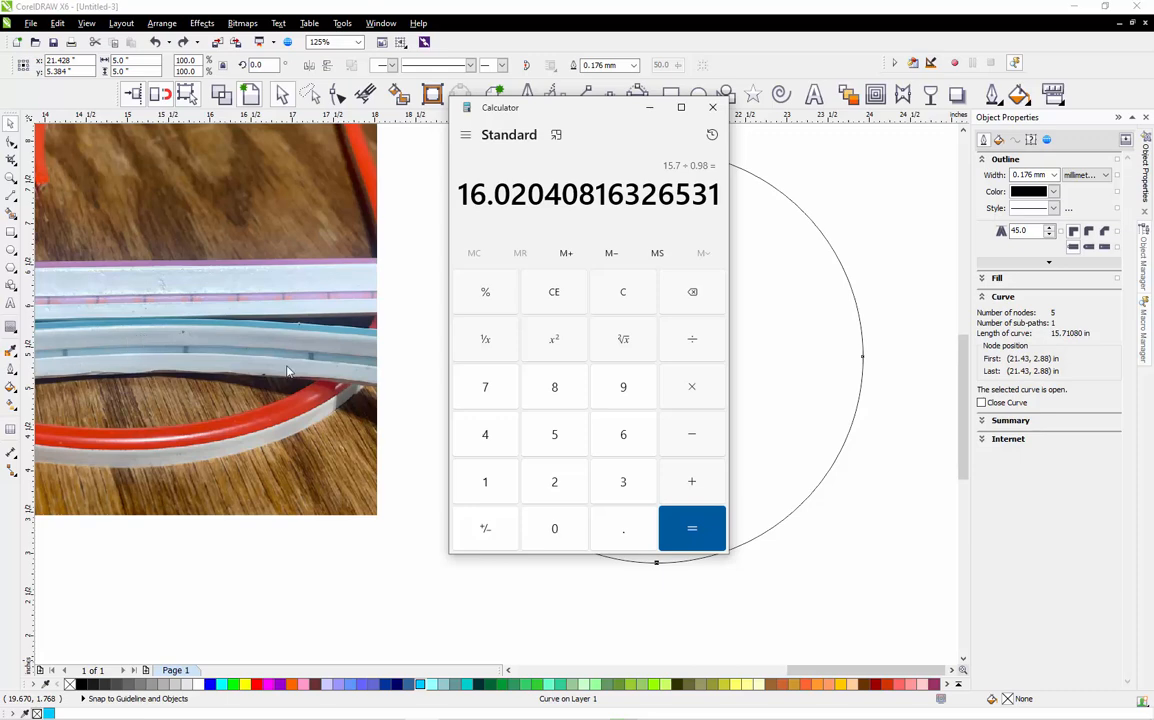
pyautogui.moveTo(552, 108); pyautogui.dragTo(158, 148)
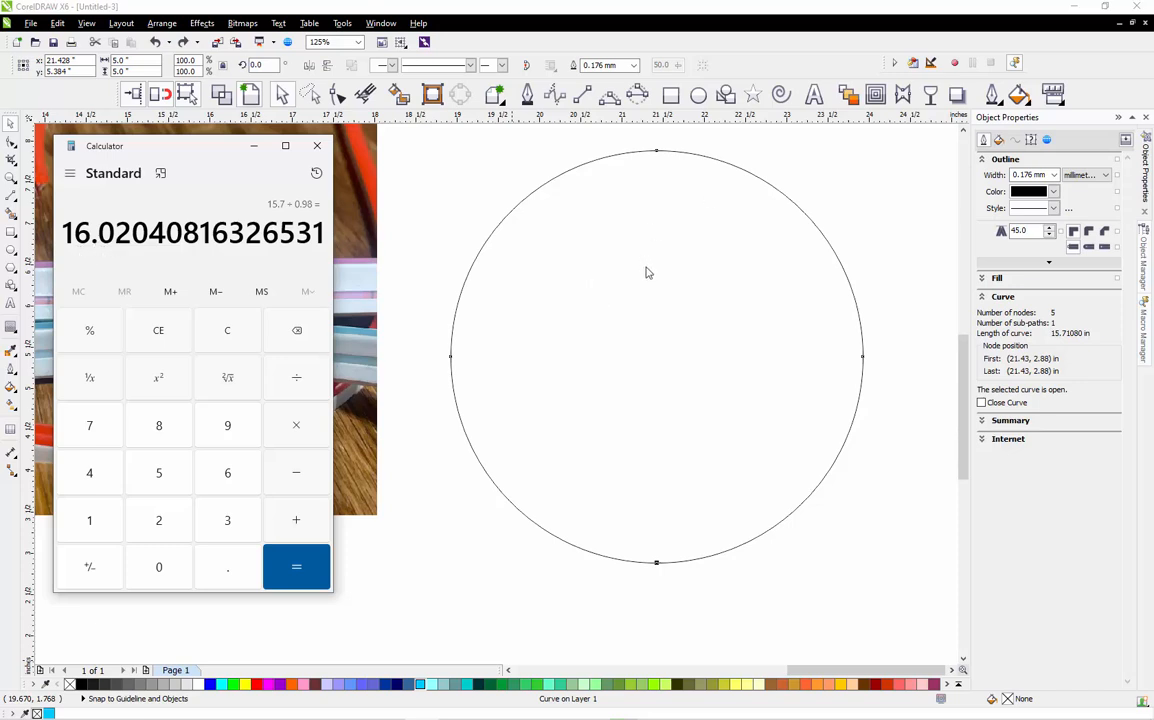
pyautogui.click(529, 193)
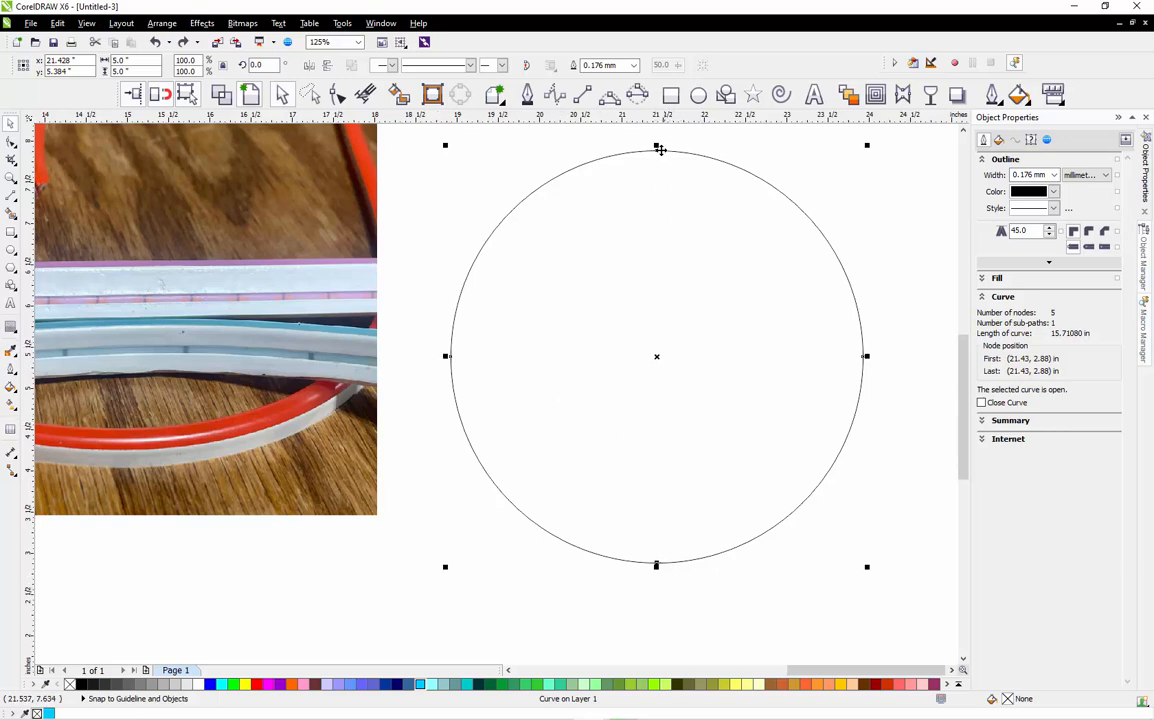
pyautogui.moveTo(657, 149); pyautogui.dragTo(675, 342)
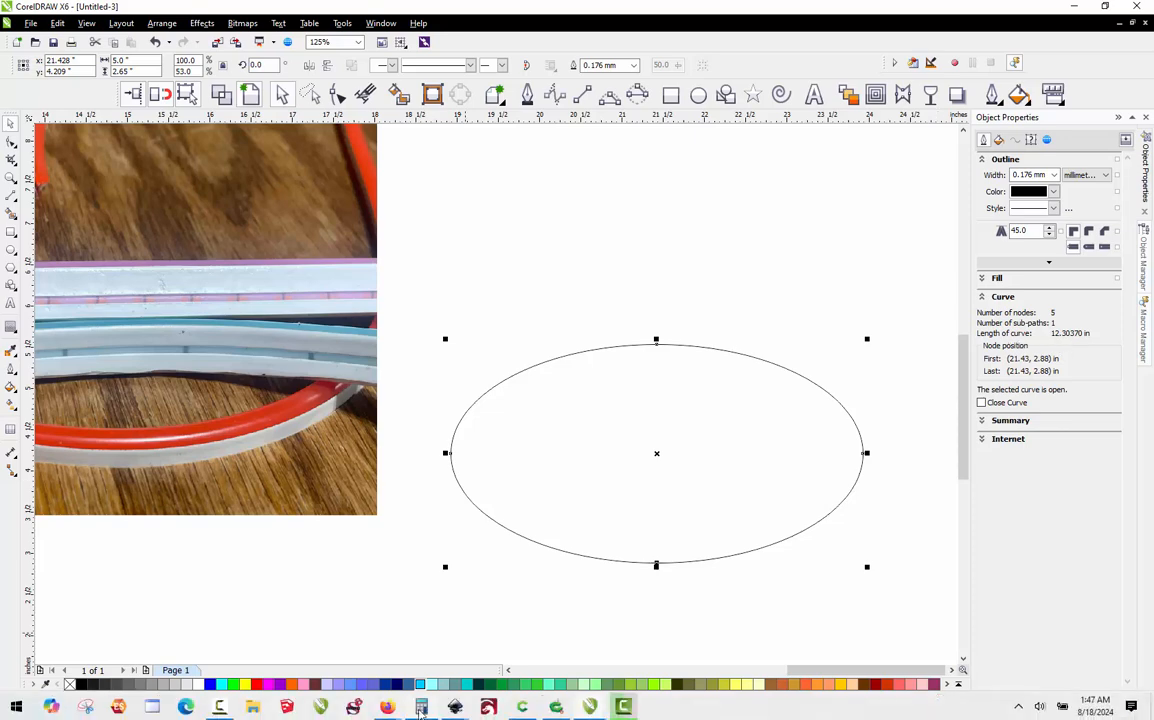
# Switch to Calculator and divide the ellipse's curve length, entered as 12.3, by the 0.98-inch segment length.
pyautogui.click(422, 707)
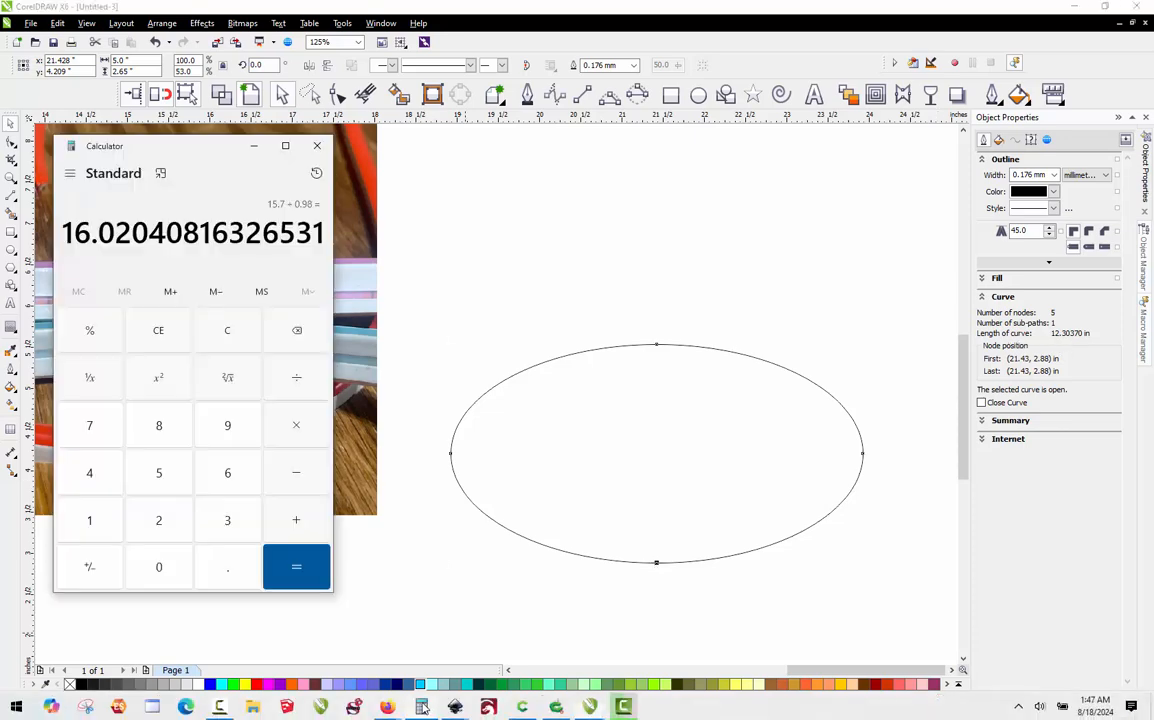
pyautogui.click(227, 330)
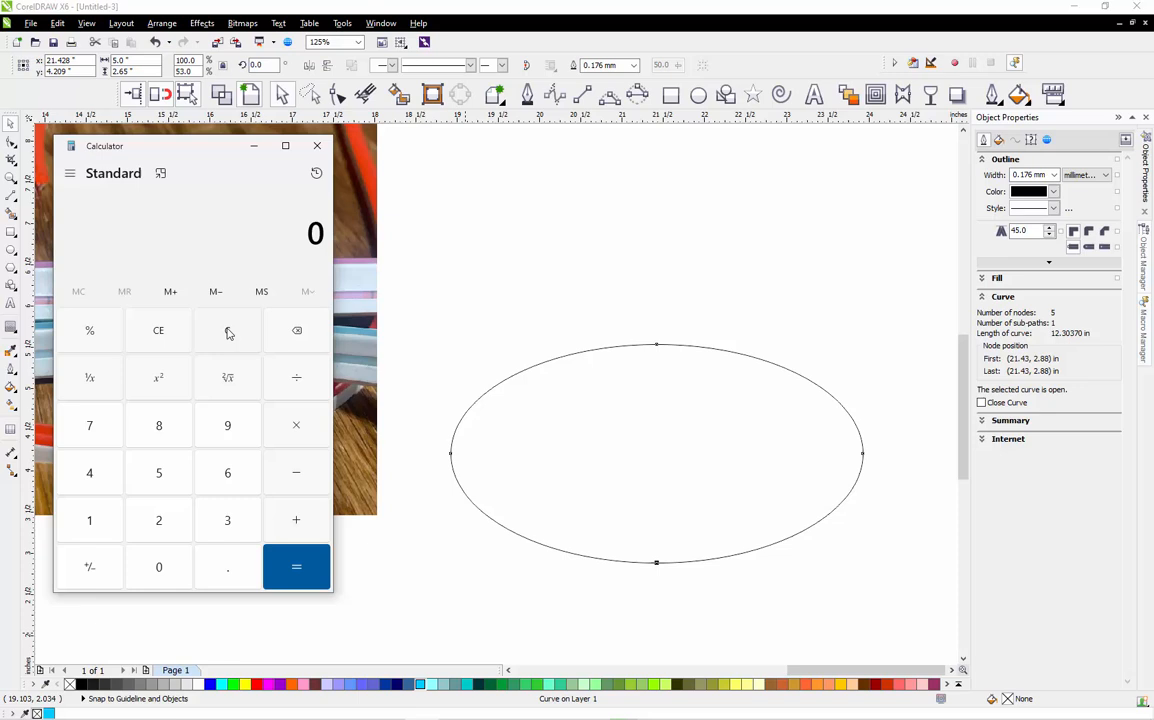
pyautogui.click(89, 520)
pyautogui.click(158, 520)
pyautogui.click(229, 570)
pyautogui.click(227, 520)
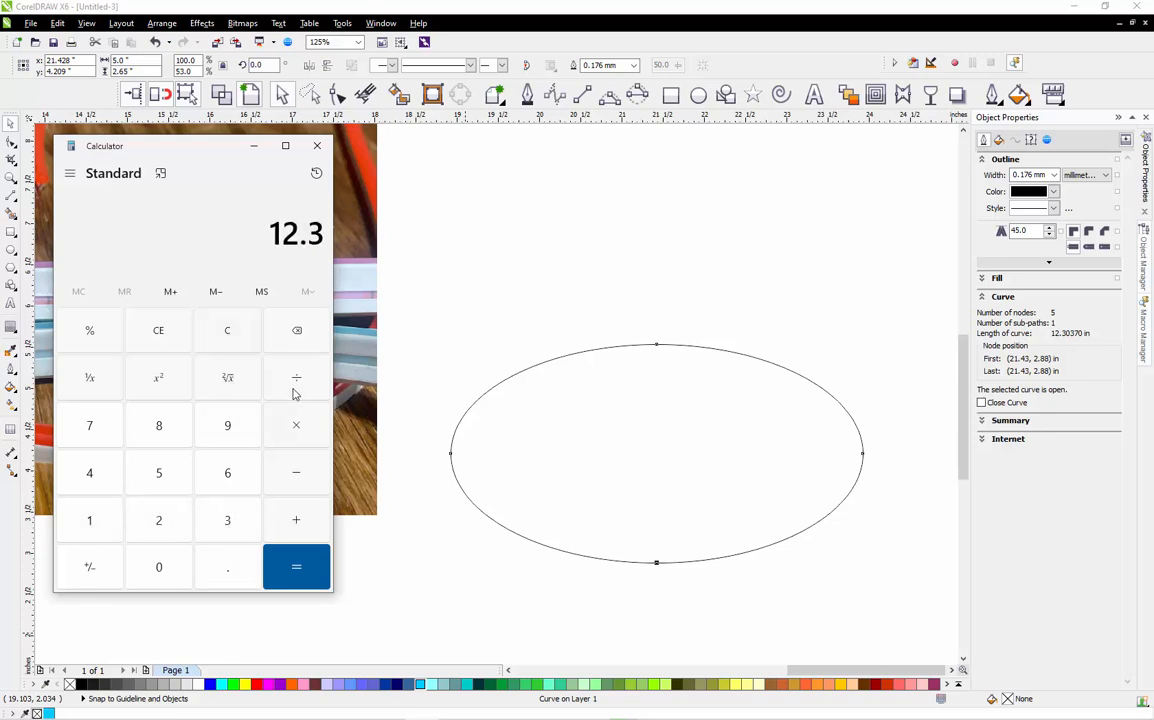
pyautogui.click(302, 379)
pyautogui.click(228, 581)
pyautogui.click(229, 425)
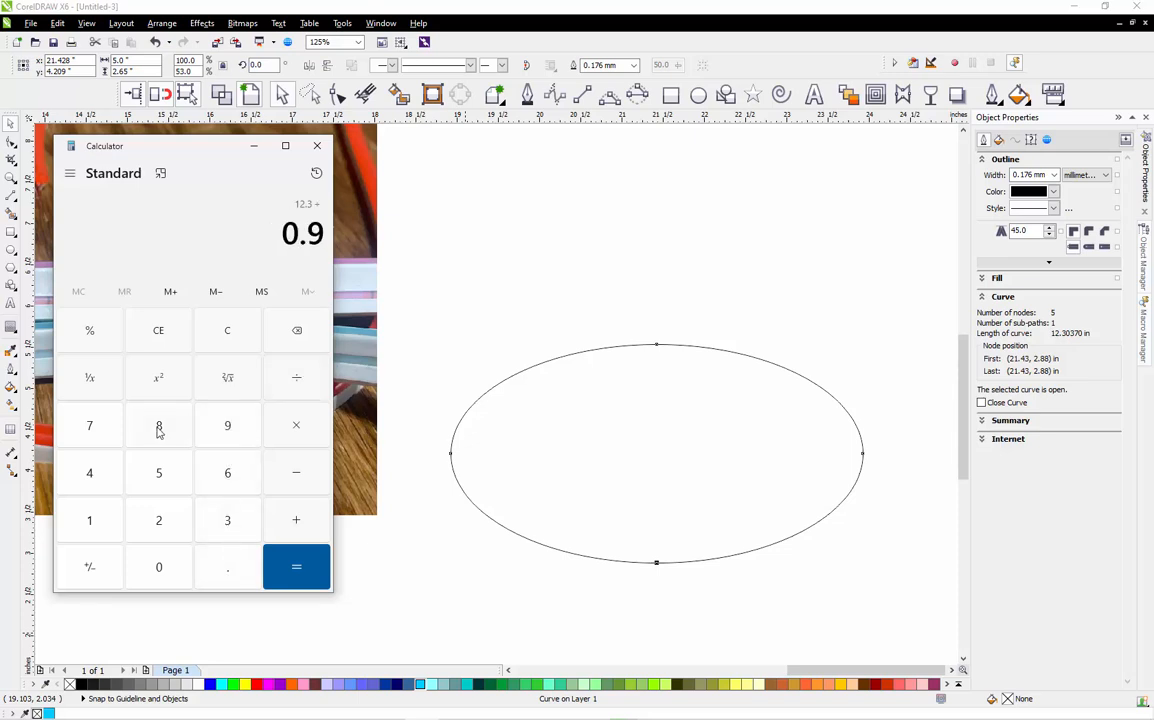
pyautogui.click(158, 427)
pyautogui.click(296, 567)
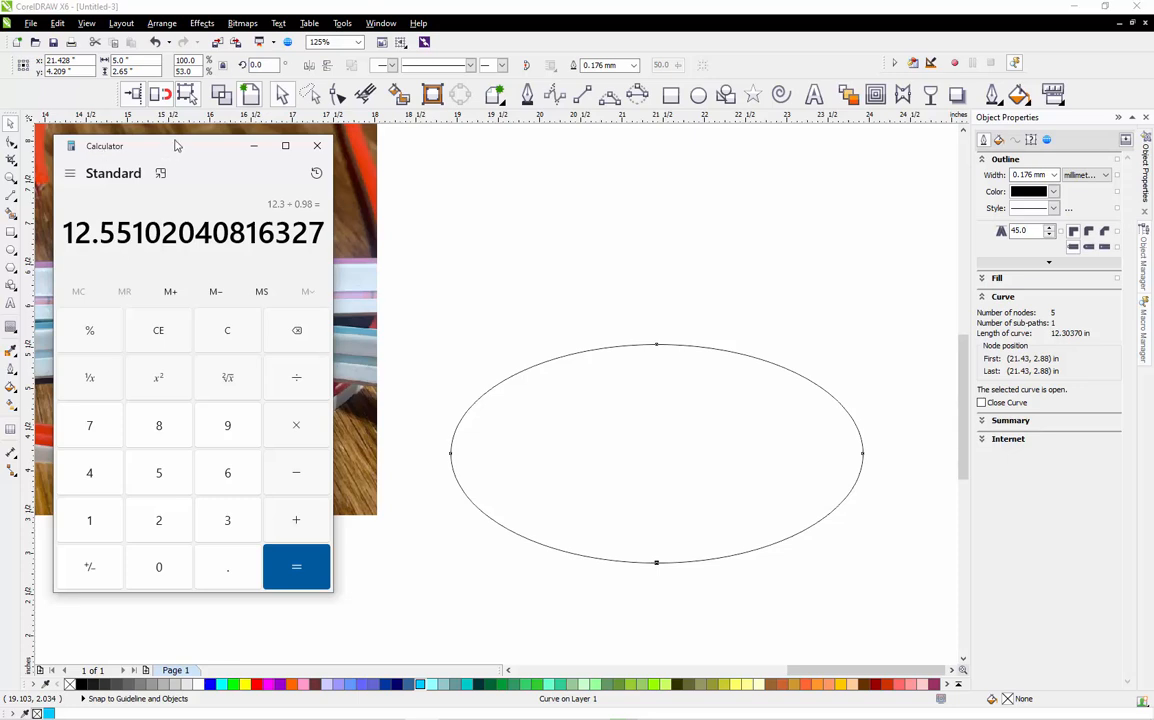
# Move the Calculator window off the neon photo and divide 12.3 by the shorter 0.38-inch segment length.
pyautogui.moveTo(175, 147); pyautogui.dragTo(644, 114)
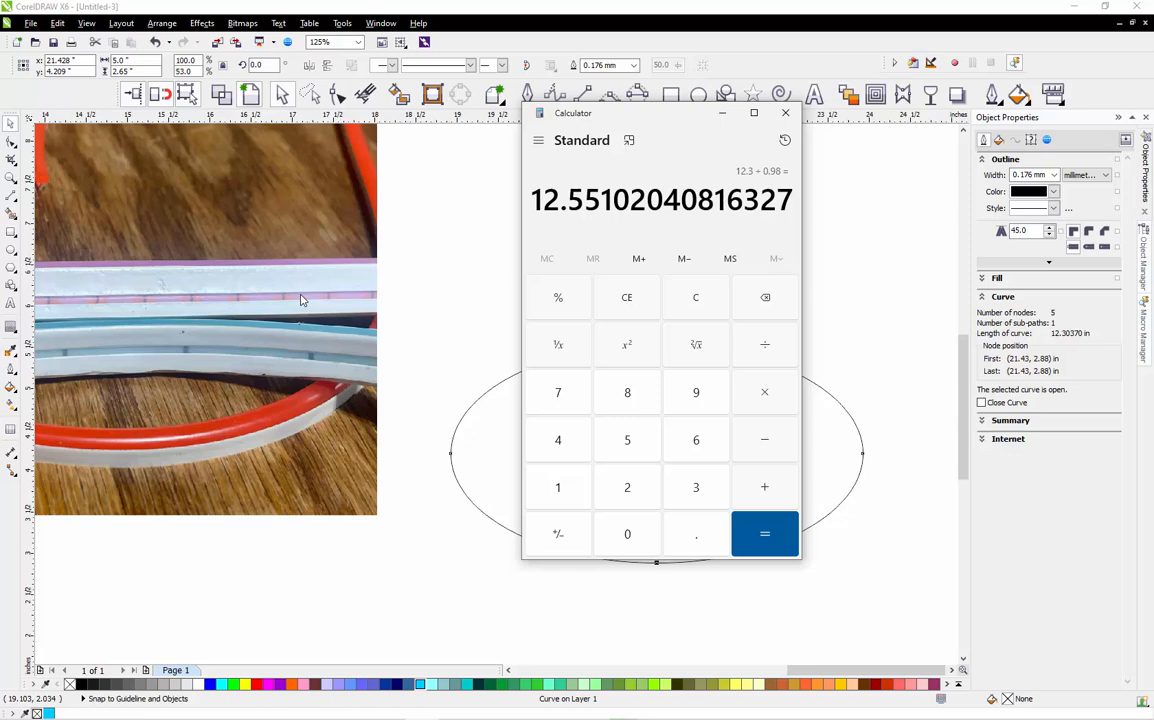
pyautogui.click(696, 298)
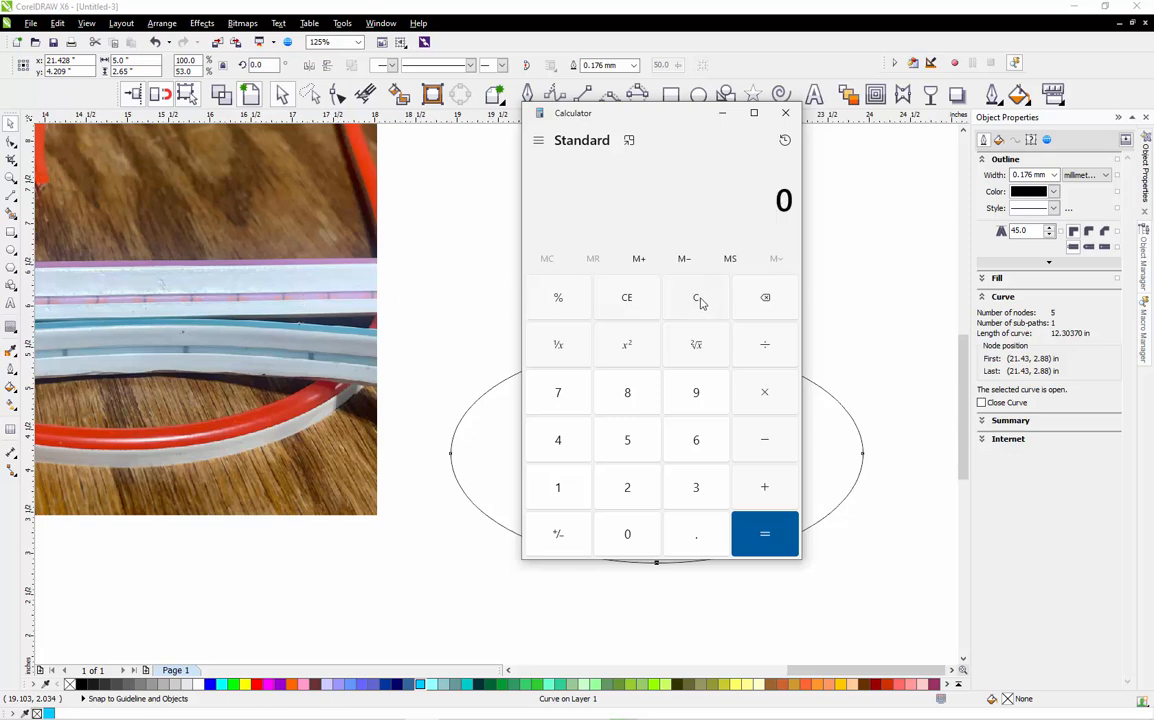
pyautogui.click(566, 490)
pyautogui.click(636, 492)
pyautogui.click(687, 540)
pyautogui.click(697, 488)
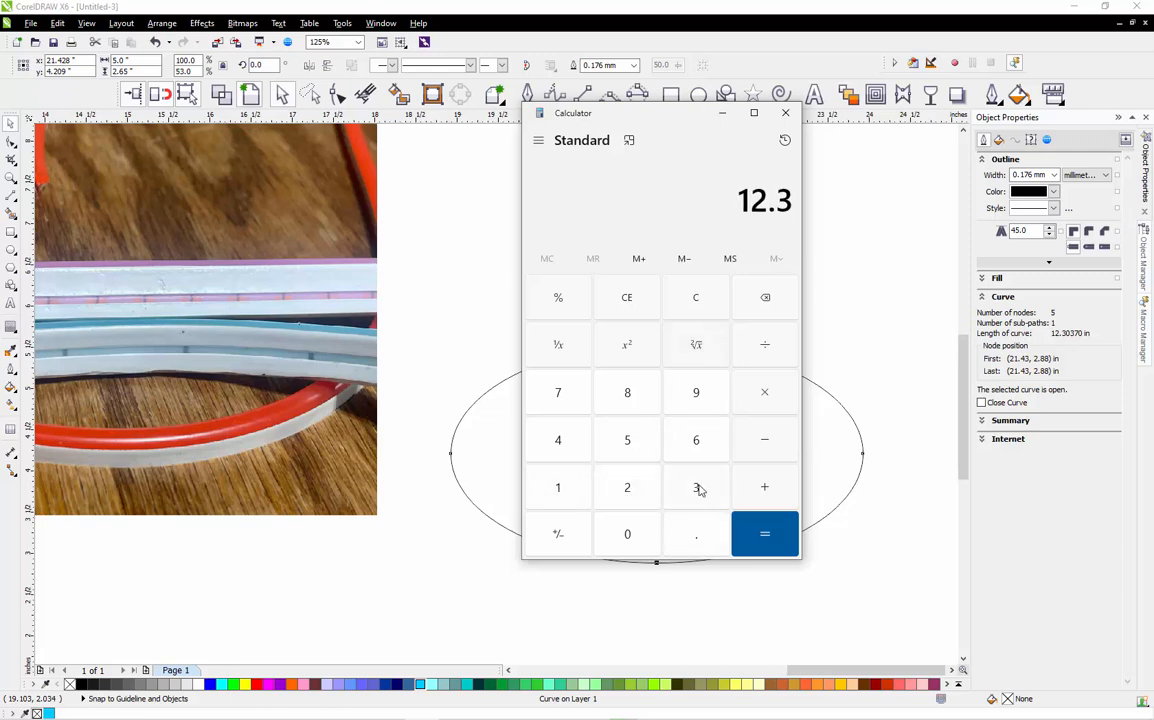
pyautogui.press('+')
pyautogui.click(701, 537)
pyautogui.click(692, 488)
pyautogui.click(626, 385)
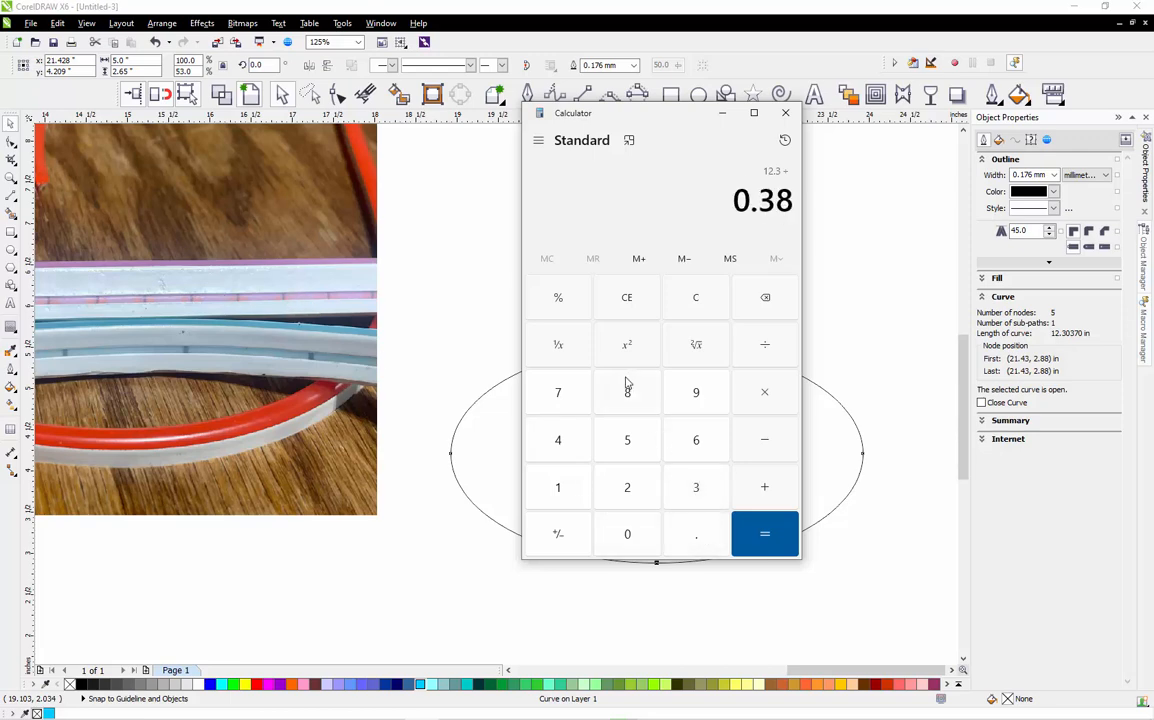
pyautogui.click(766, 538)
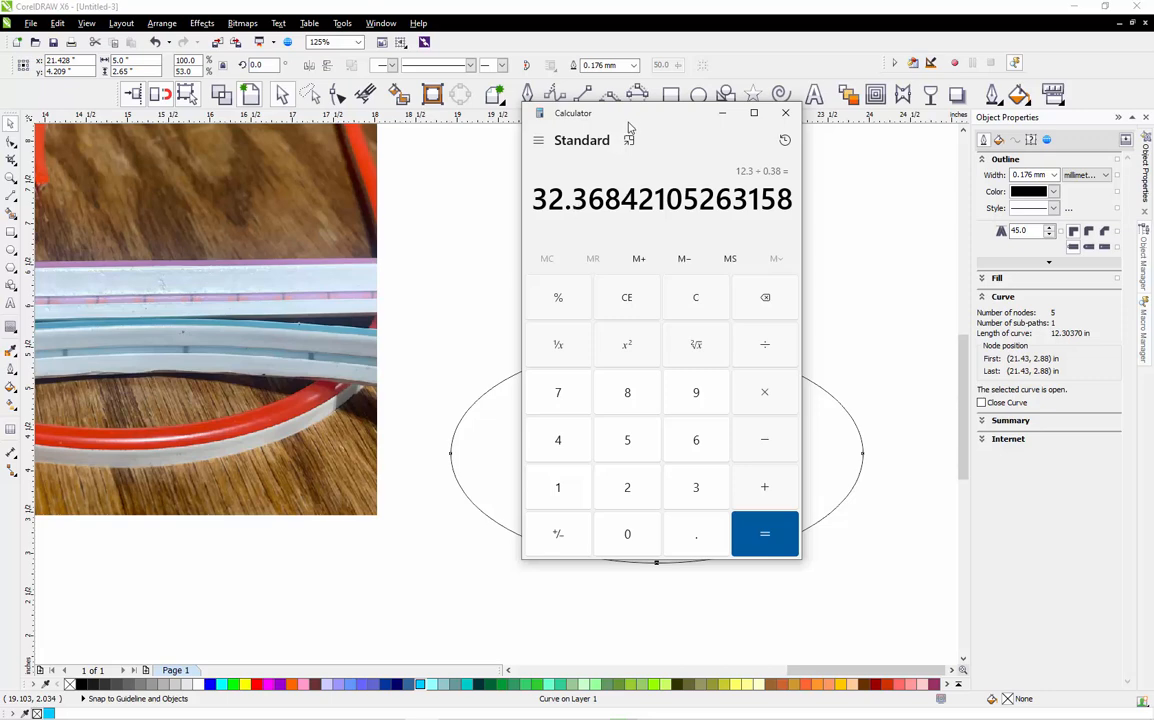
# Draw an open 3-point curve beside the ellipse, about 1.73 inches wide and 4.17 inches tall, bowing away from its straight chord.
pyautogui.moveTo(644, 124); pyautogui.dragTo(296, 178)
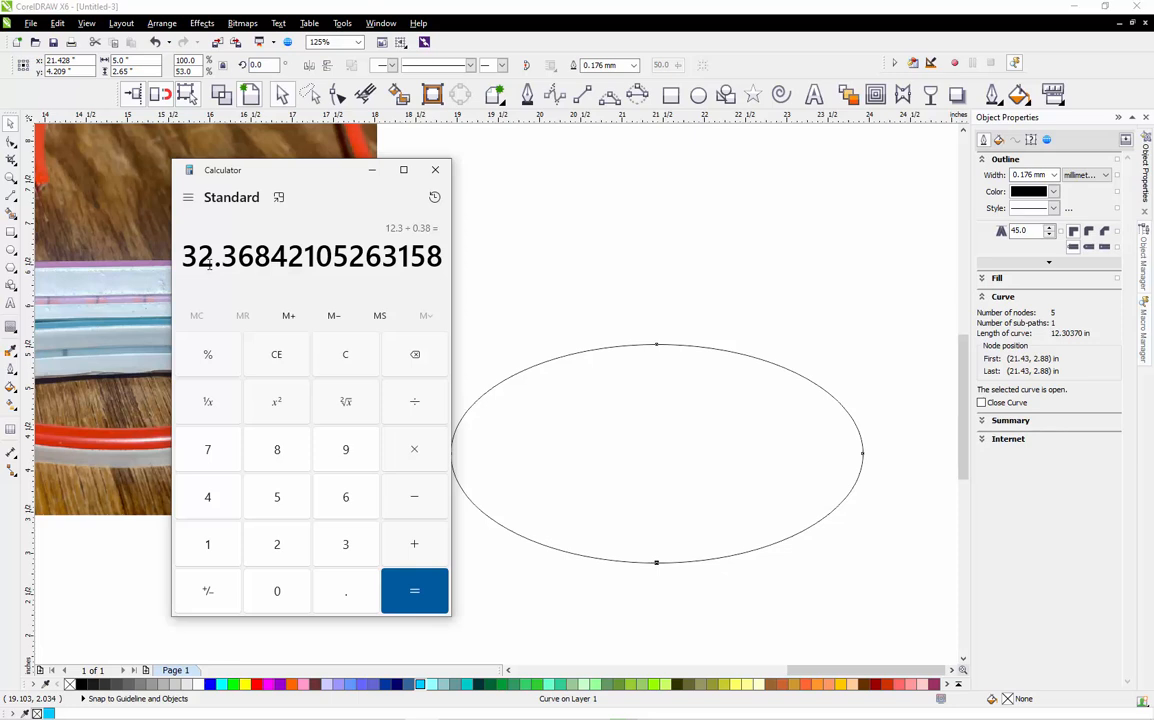
pyautogui.moveTo(300, 170); pyautogui.dragTo(323, 167)
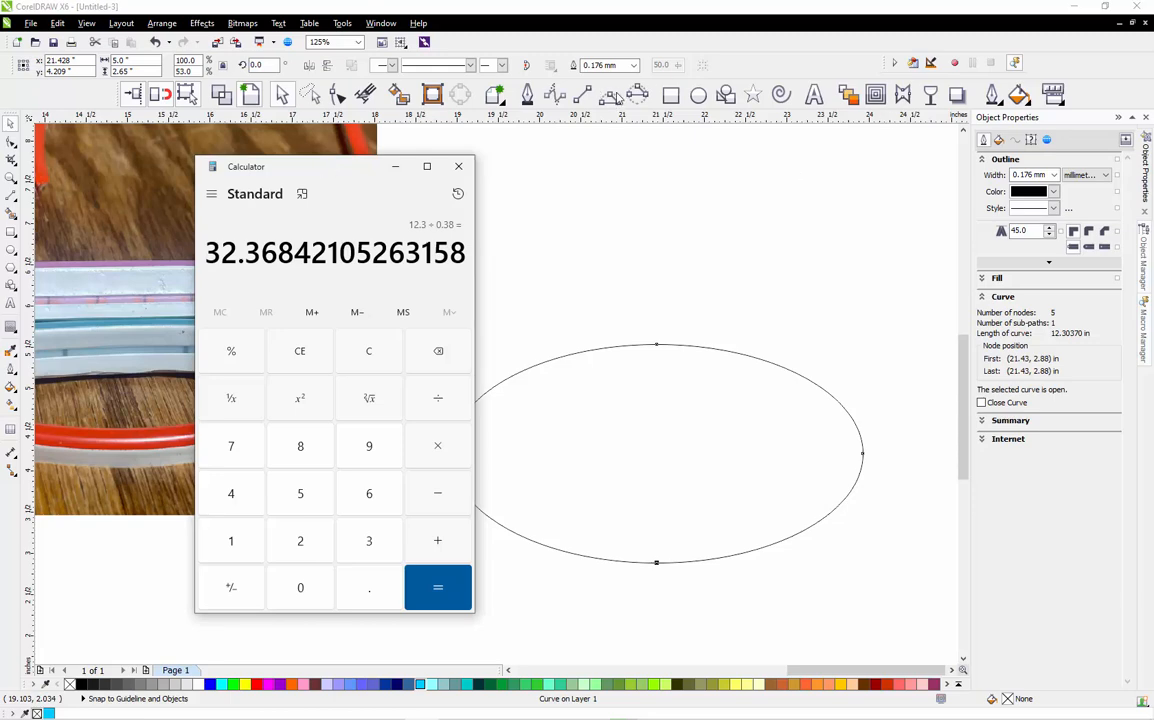
pyautogui.click(518, 206)
pyautogui.scroll(-3, 507, 245)
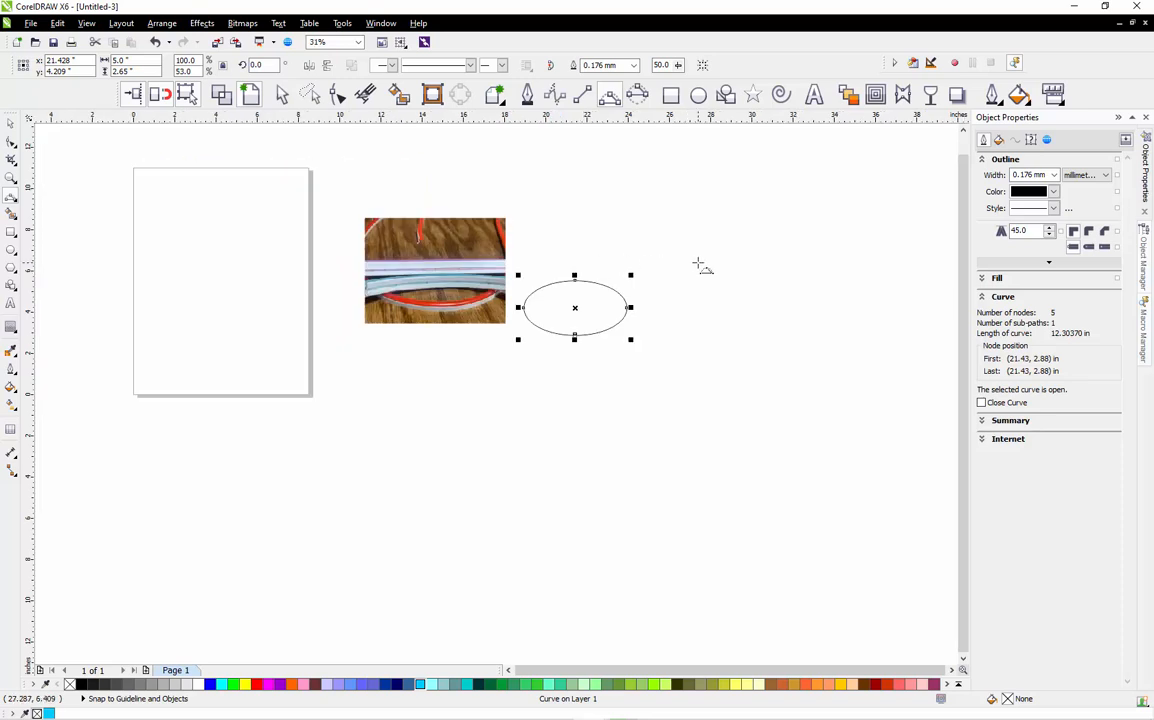
pyautogui.scroll(1, 700, 265)
pyautogui.moveTo(698, 261); pyautogui.dragTo(626, 434)
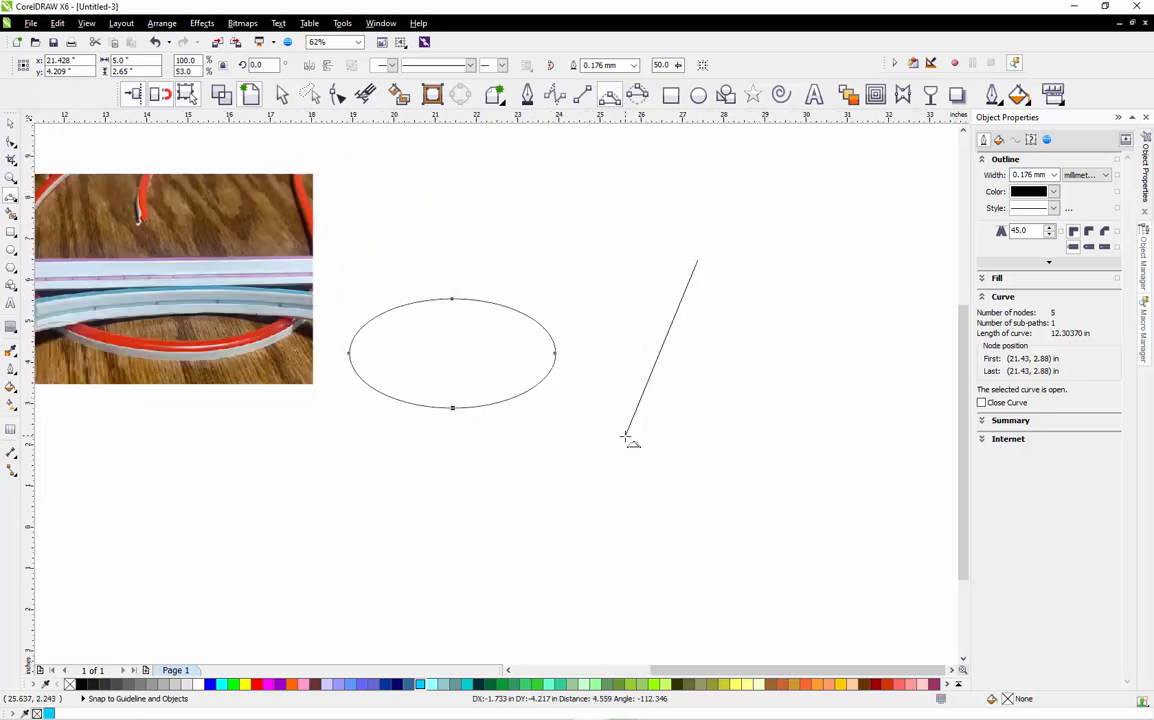
pyautogui.click(652, 335)
pyautogui.scroll(1, 703, 240)
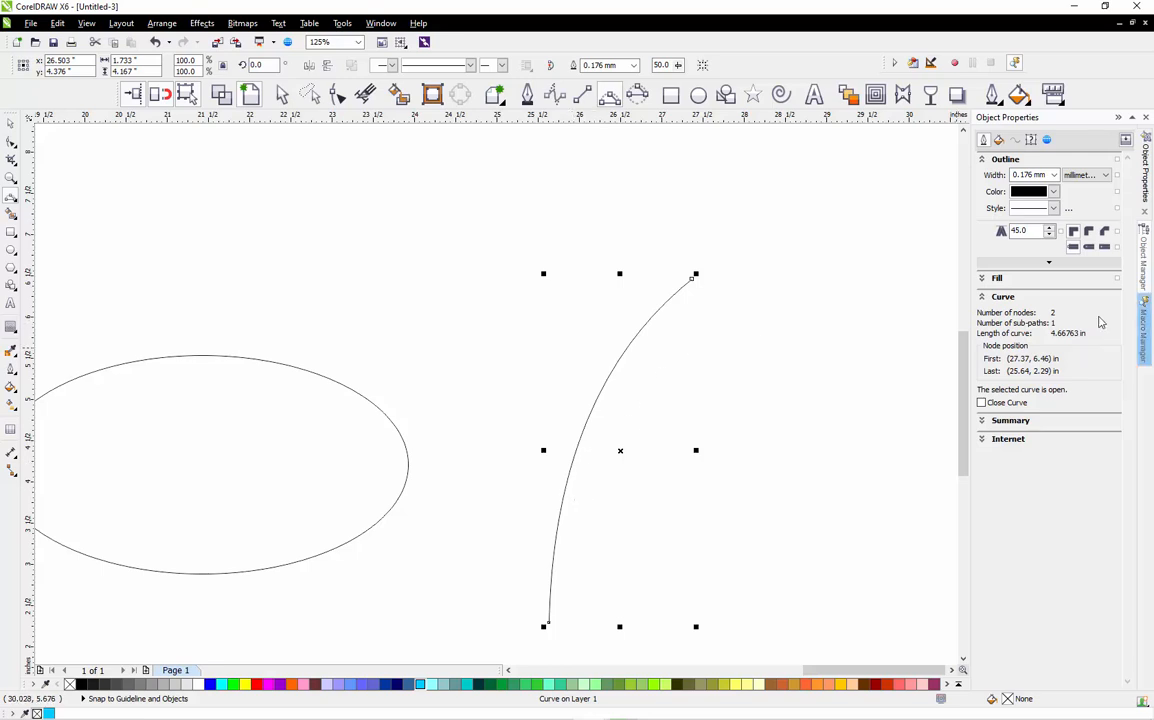
# Switch to Calculator and divide the new arc's length, entered as 4.66, by 0.98.
pyautogui.moveTo(228, 714)
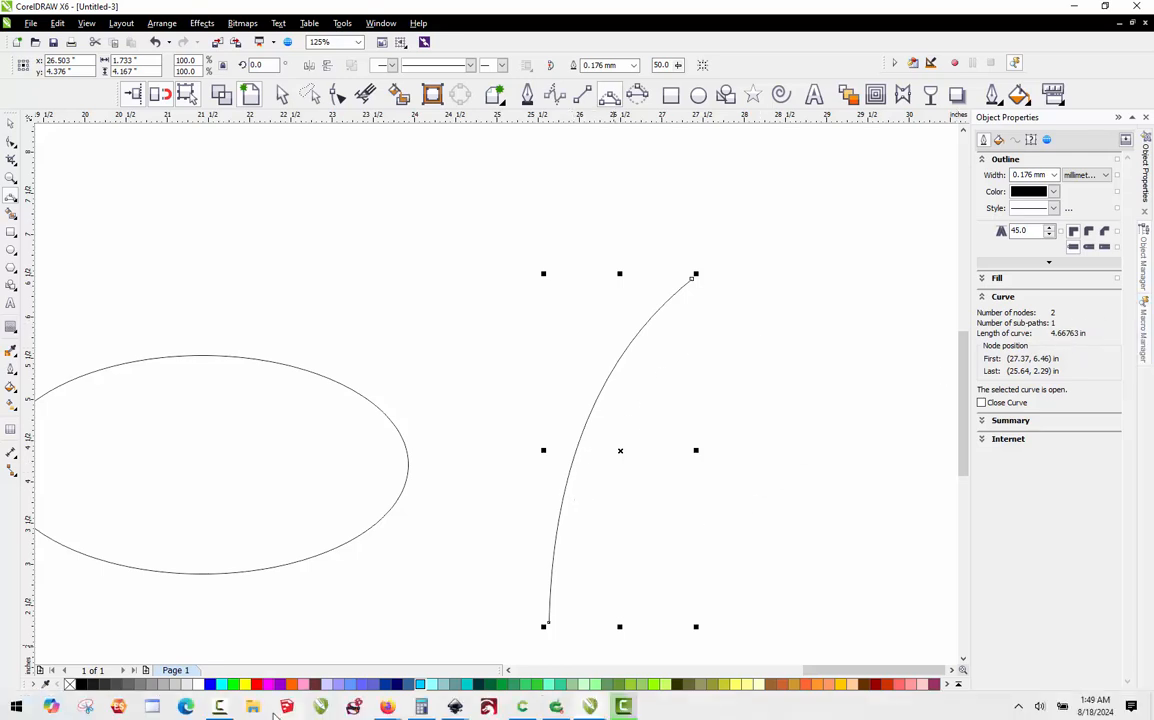
pyautogui.click(421, 707)
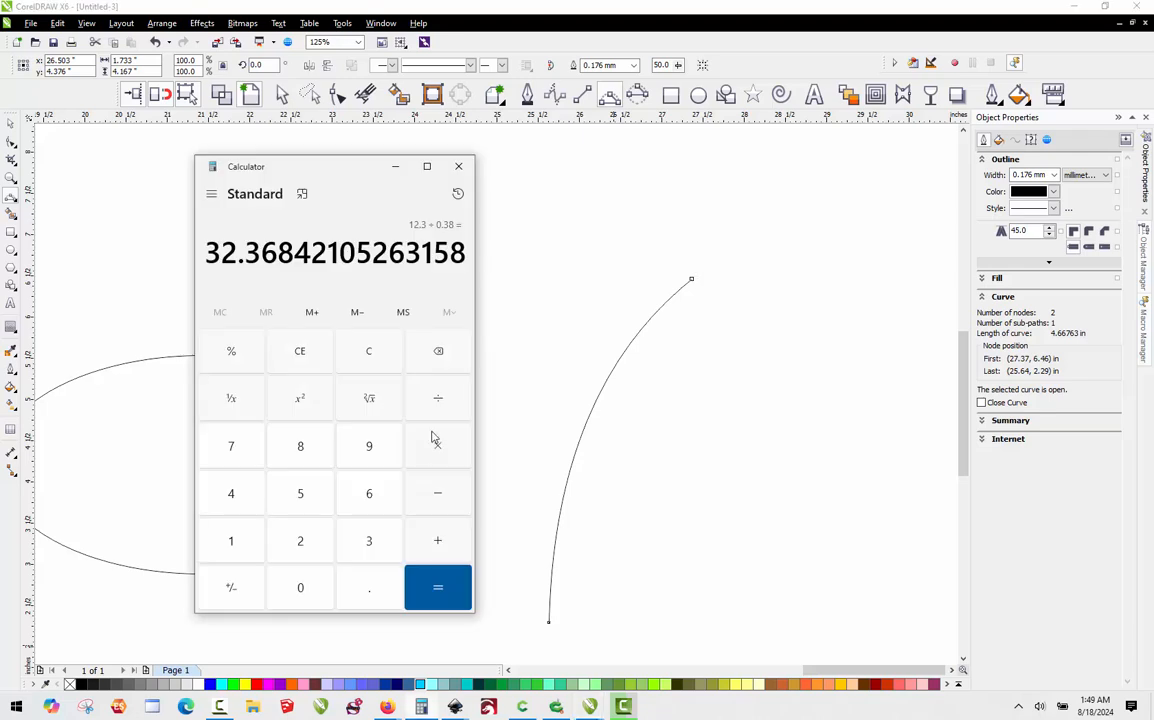
pyautogui.click(371, 362)
pyautogui.click(240, 493)
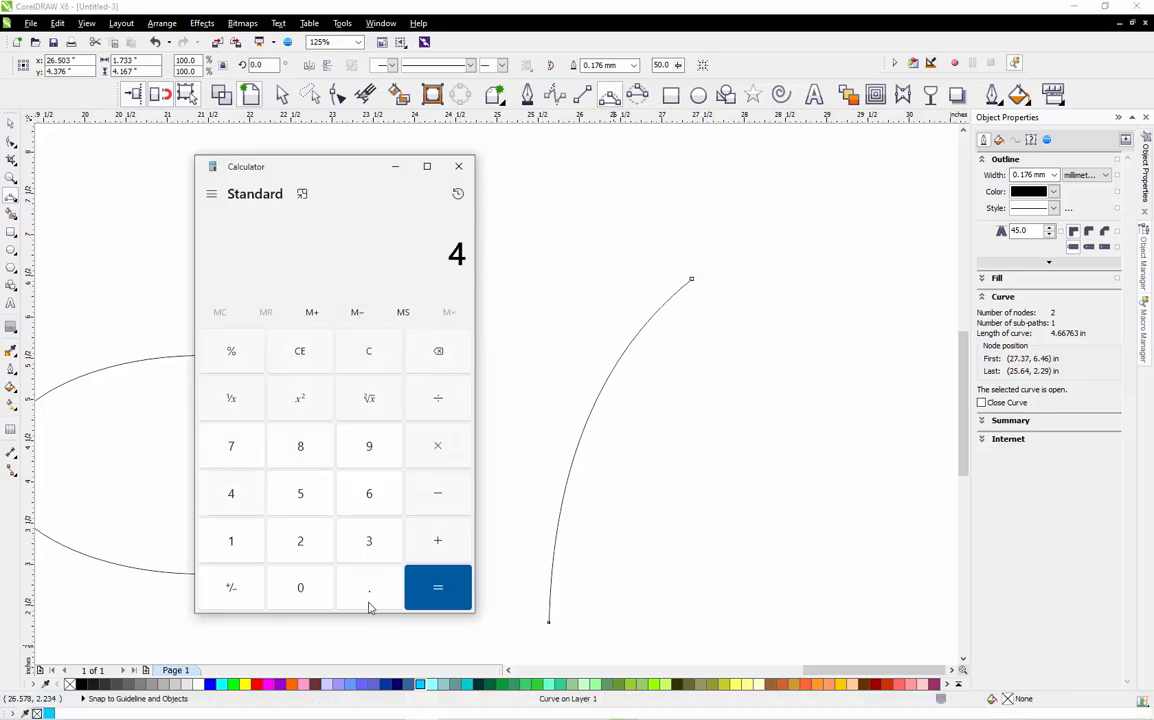
pyautogui.click(372, 596)
pyautogui.click(369, 493)
pyautogui.click(369, 493)
pyautogui.click(425, 405)
pyautogui.click(369, 590)
pyautogui.click(367, 445)
pyautogui.click(303, 445)
pyautogui.click(453, 601)
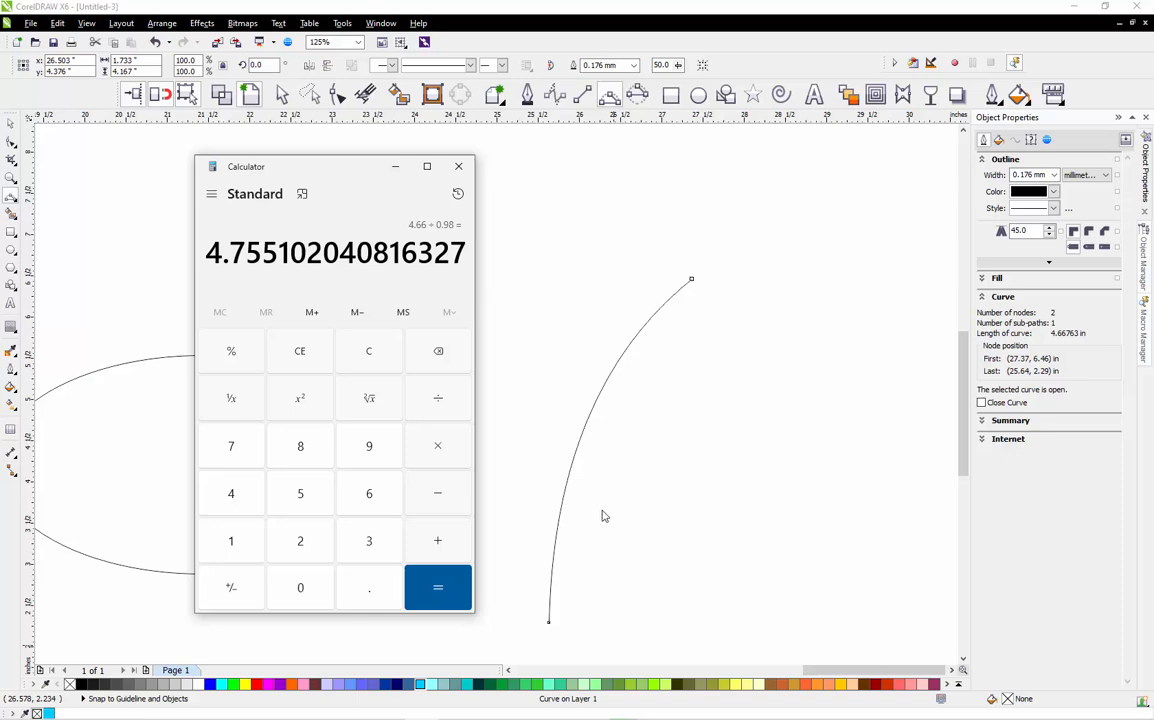
# Clear the calculation and multiply 5 segments by 0.98 to get the nearest cuttable length.
pyautogui.click(369, 352)
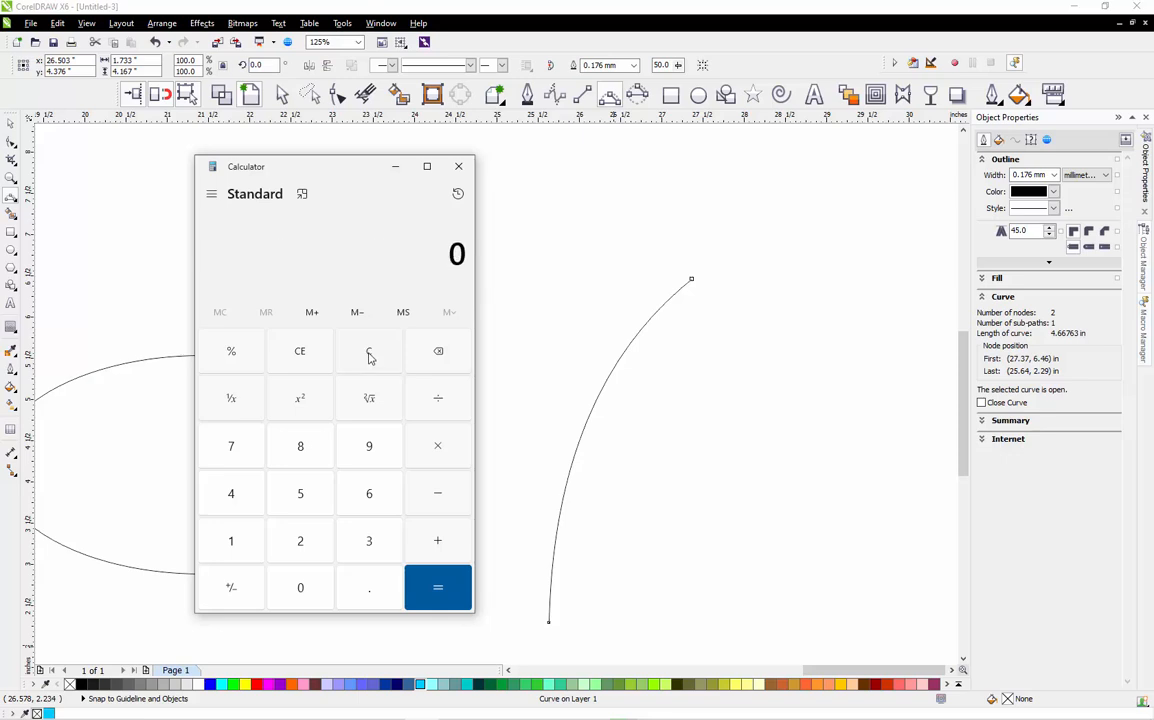
pyautogui.click(303, 493)
pyautogui.click(435, 454)
pyautogui.click(369, 588)
pyautogui.click(369, 448)
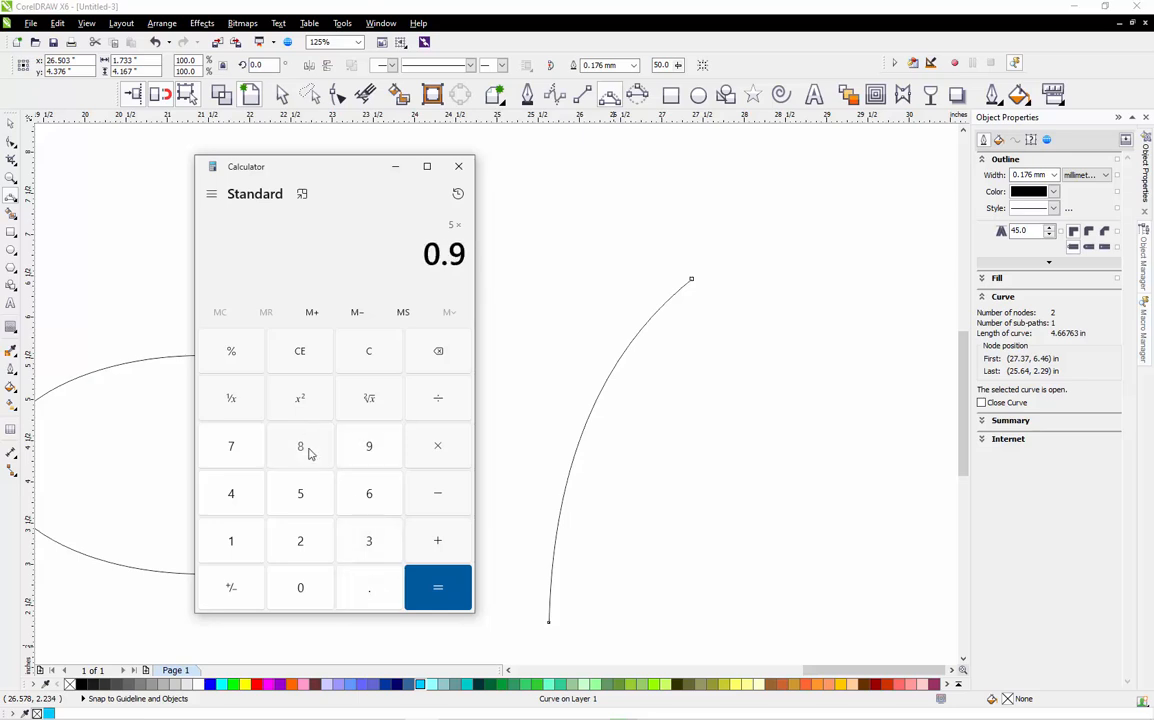
pyautogui.click(308, 453)
pyautogui.click(438, 588)
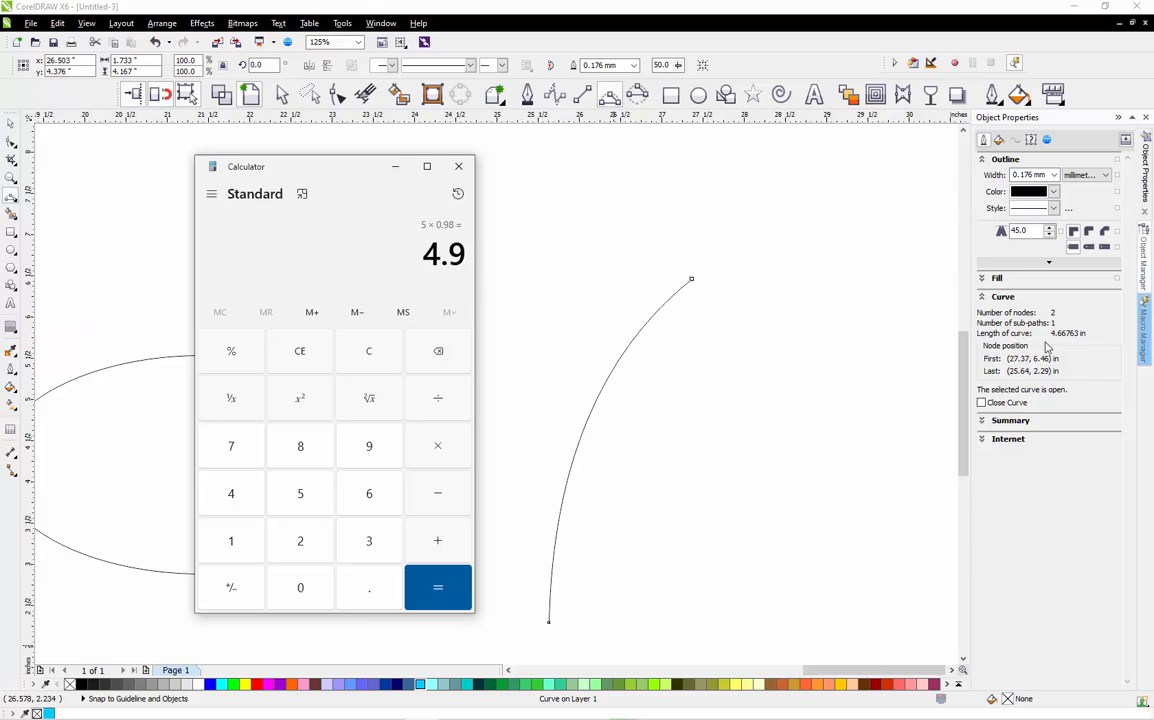
# Try bowing the open arc outward with the Shape tool to a length of about 4.88 inches, and undo the bends.
pyautogui.click(966, 309)
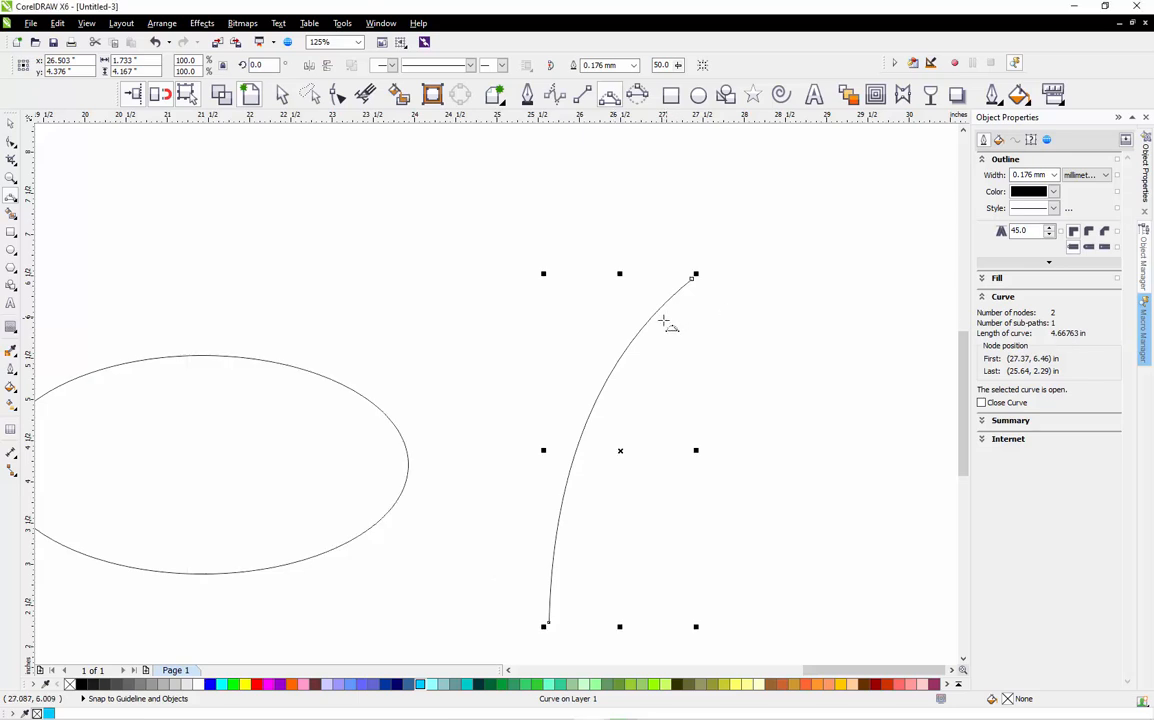
pyautogui.click(12, 143)
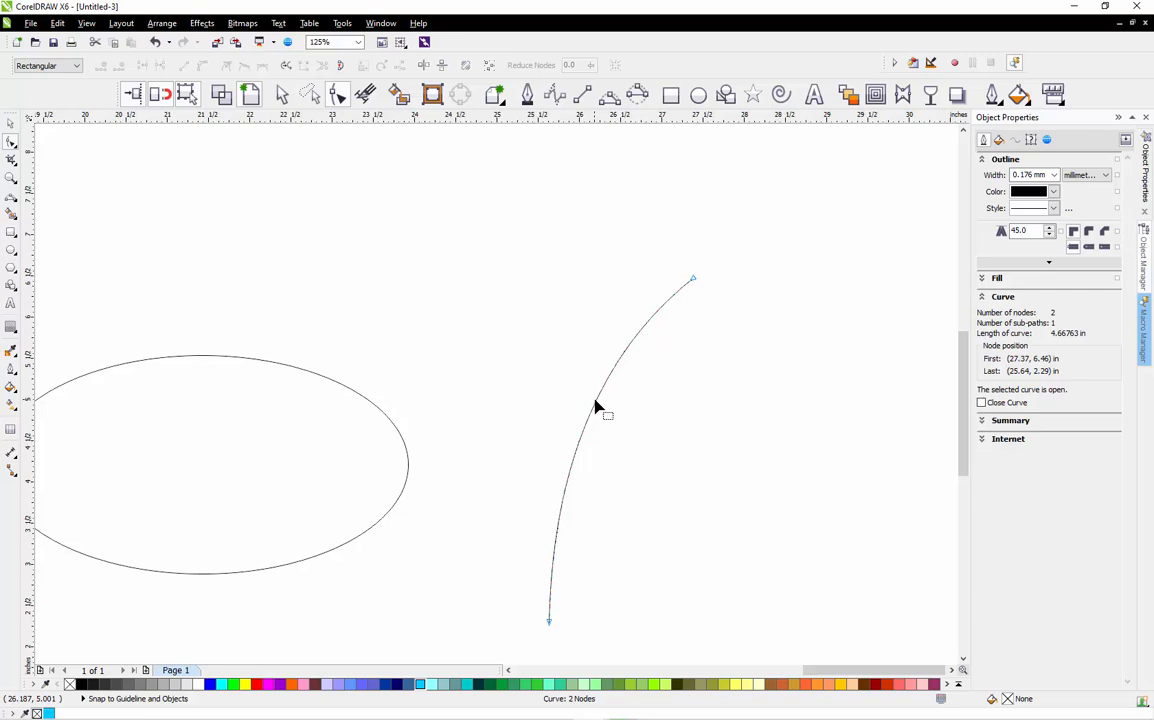
pyautogui.moveTo(594, 406); pyautogui.dragTo(560, 402)
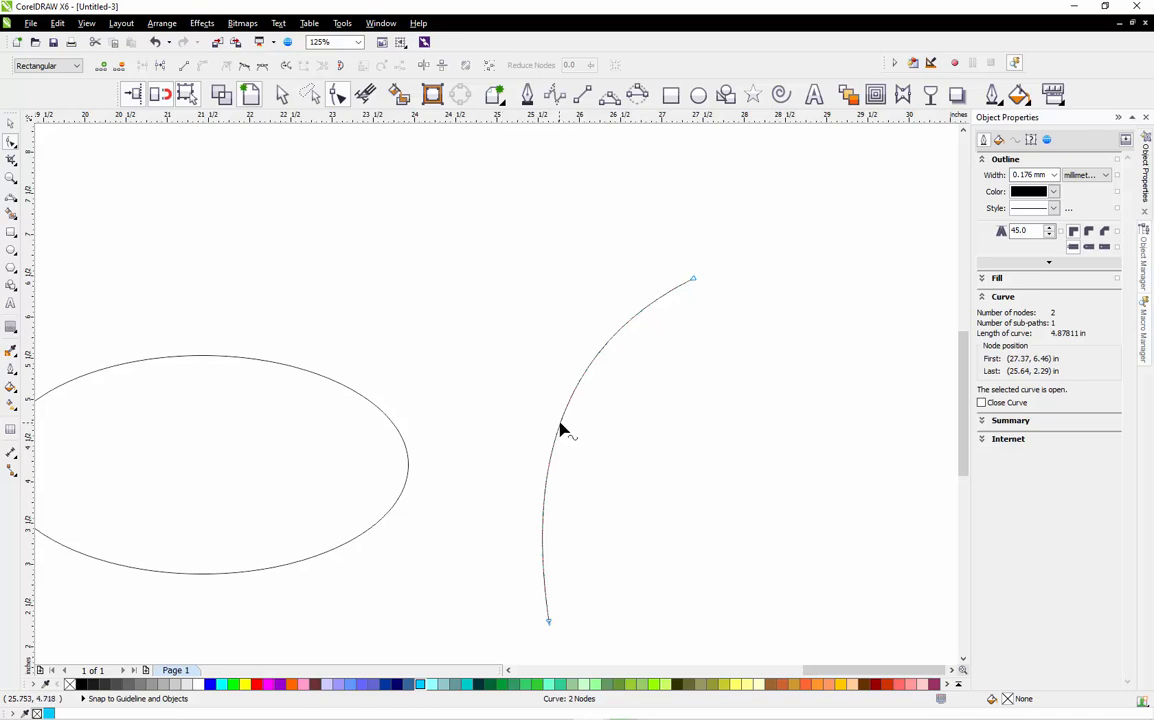
pyautogui.hotkey('ctrl', 'z')
pyautogui.hotkey('ctrl', 'z')
pyautogui.hotkey('ctrl', 'z')
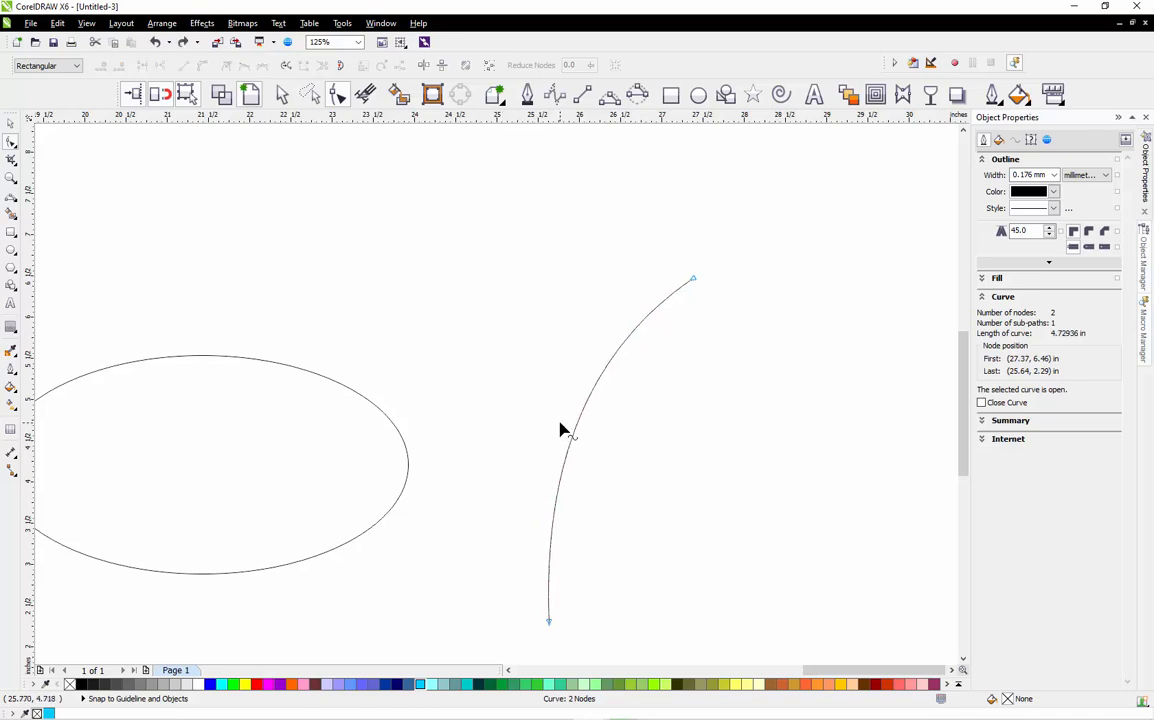
pyautogui.hotkey('ctrl', 'z')
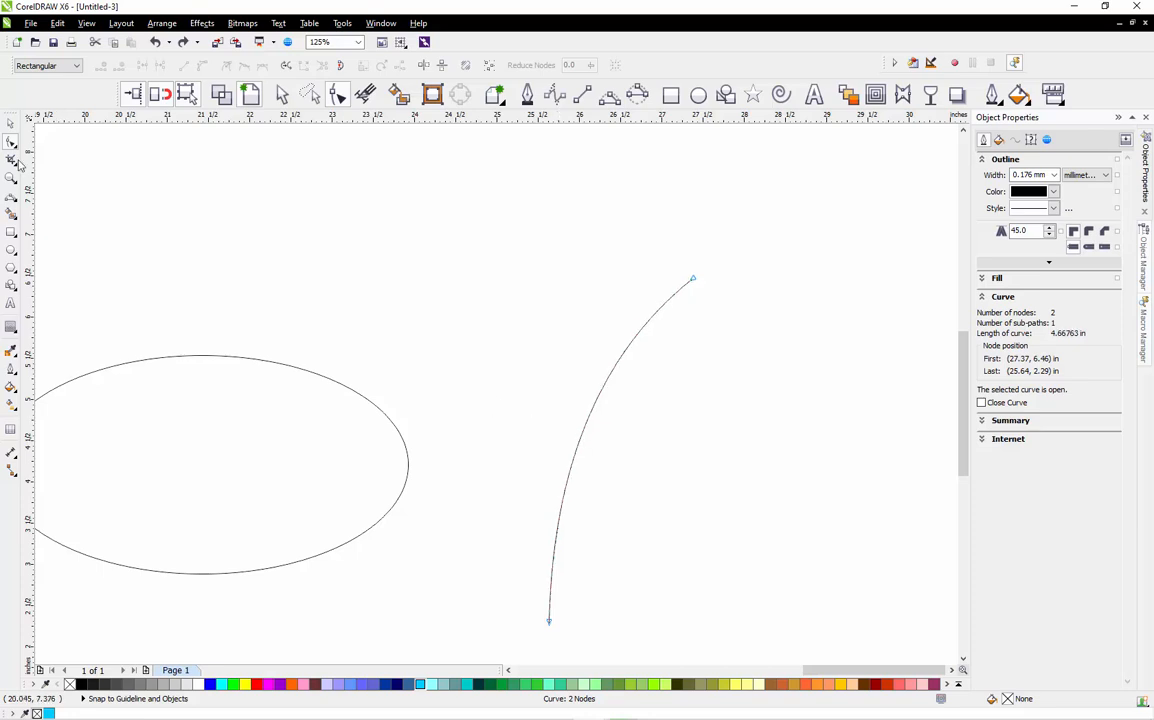
# Duplicate the arc in place and bow the copy outward with the Shape tool to a length of about 4.93 inches.
pyautogui.click(10, 122)
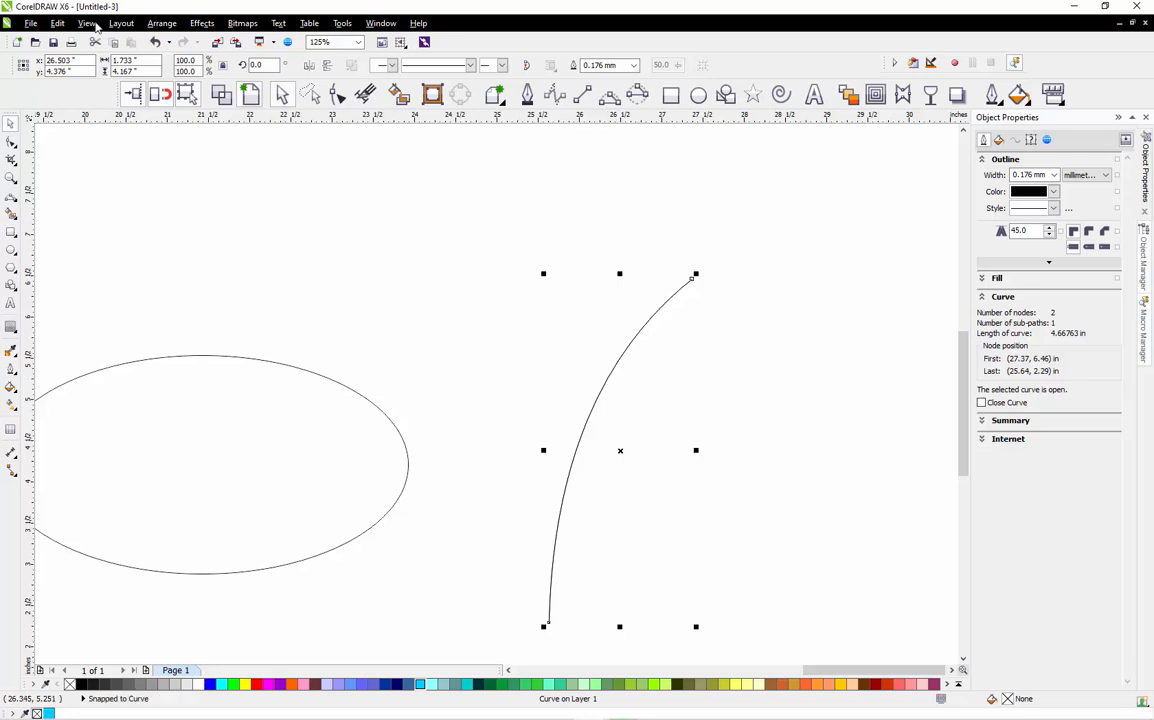
pyautogui.click(11, 143)
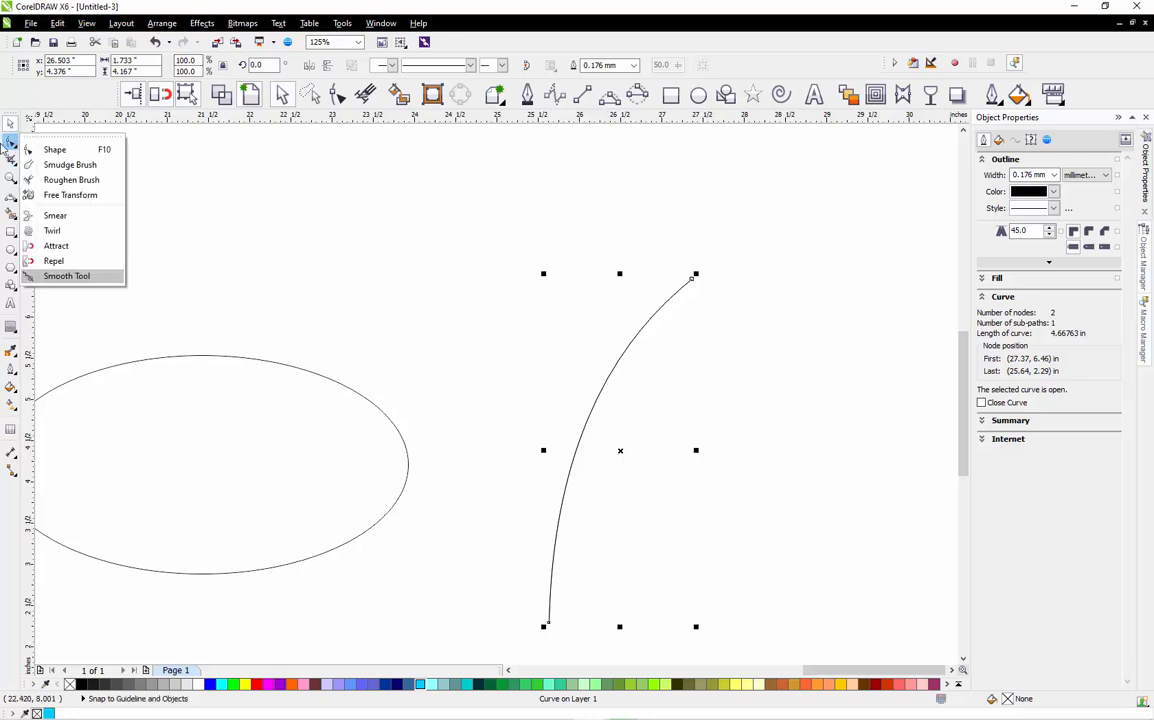
pyautogui.click(24, 149)
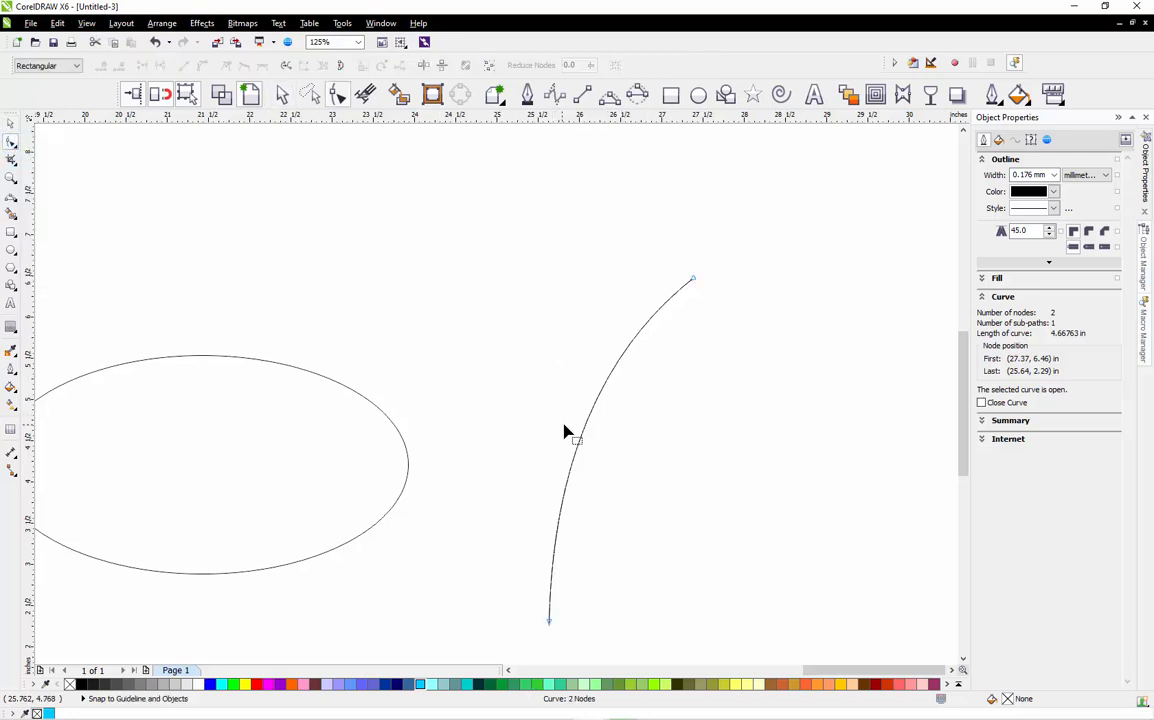
pyautogui.moveTo(588, 420); pyautogui.dragTo(563, 411)
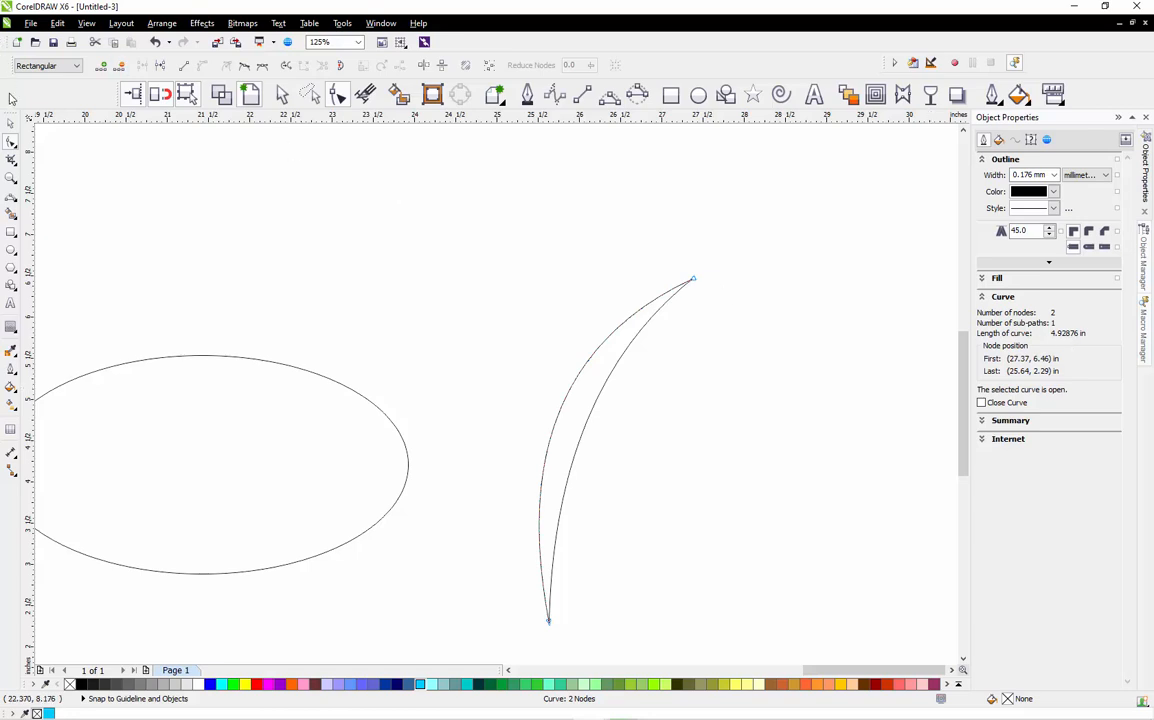
# Switch to Calculator, multiply 5 segments by 0.98 again, and return to the drawing with nothing selected.
pyautogui.click(11, 123)
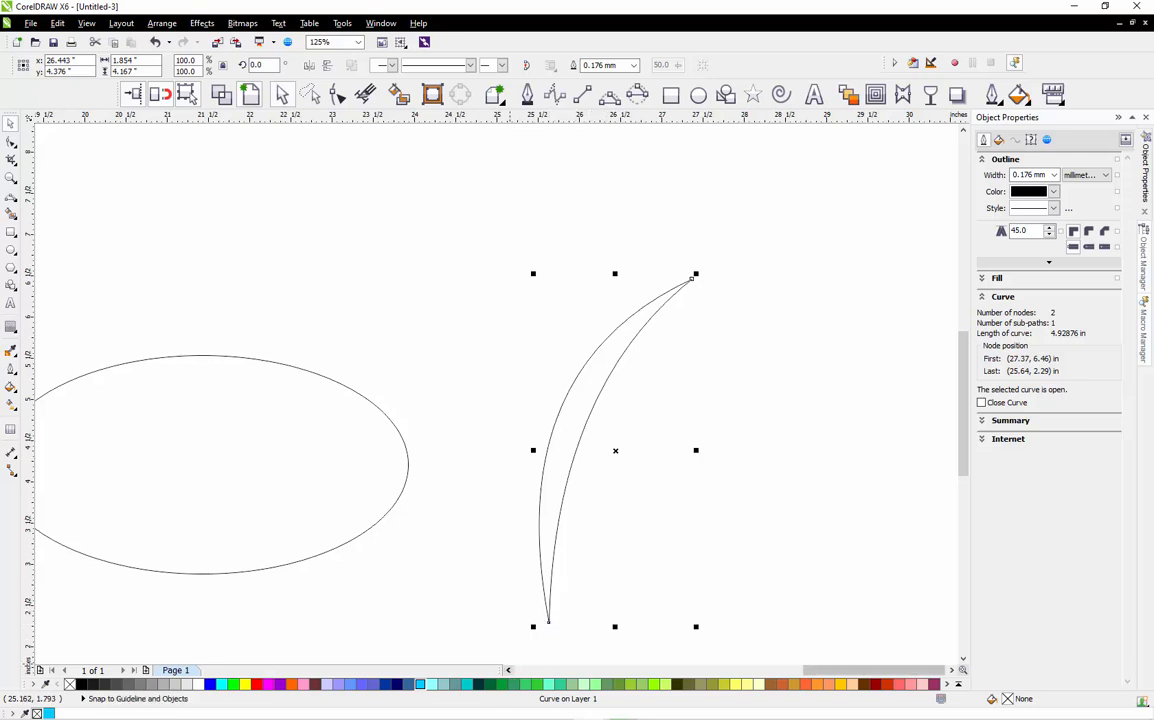
pyautogui.moveTo(514, 709)
pyautogui.click(422, 707)
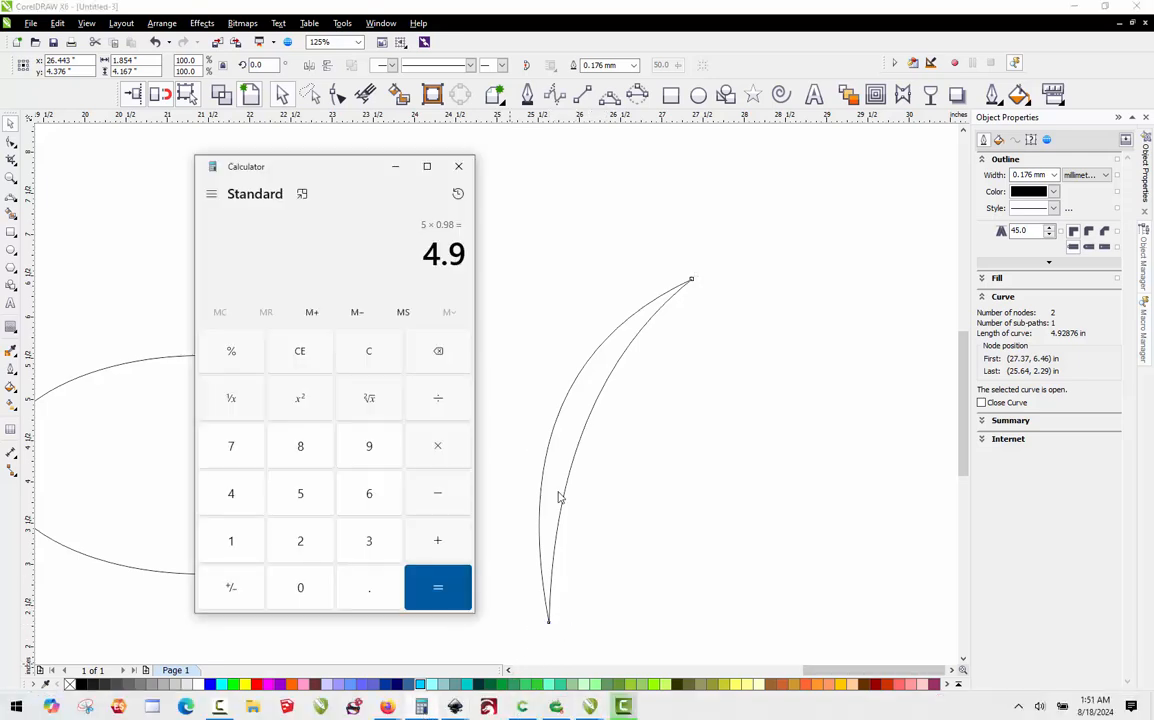
pyautogui.click(372, 351)
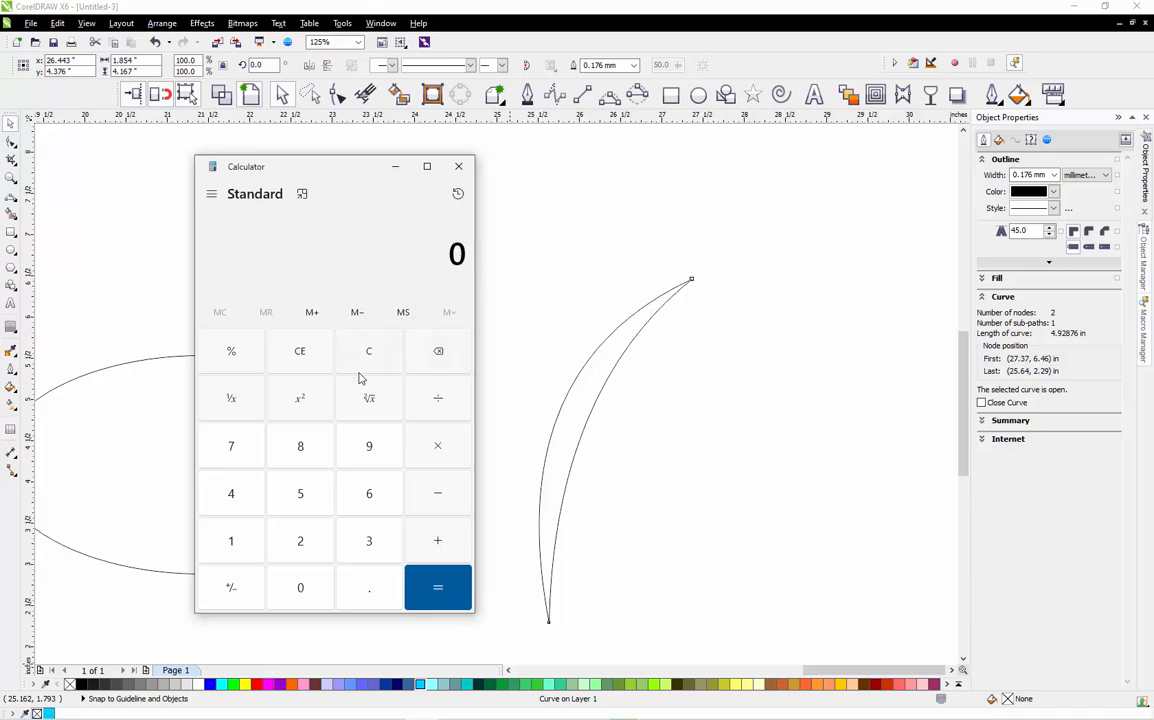
pyautogui.click(302, 494)
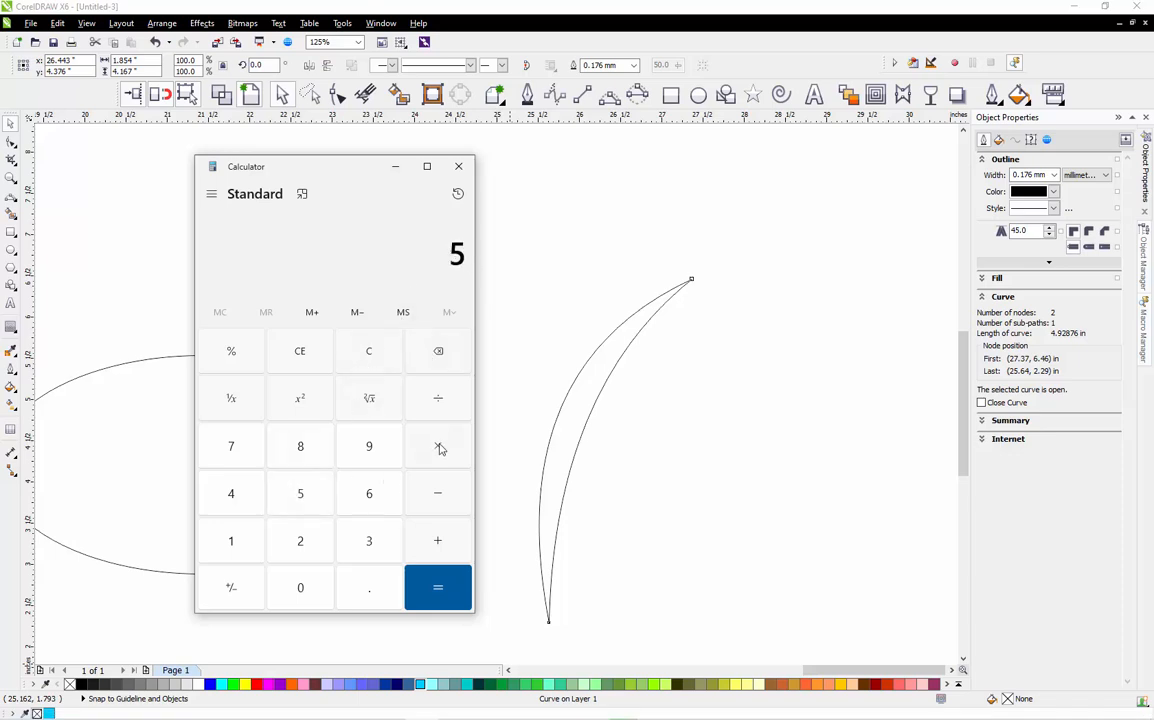
pyautogui.click(378, 590)
pyautogui.click(369, 446)
pyautogui.click(301, 446)
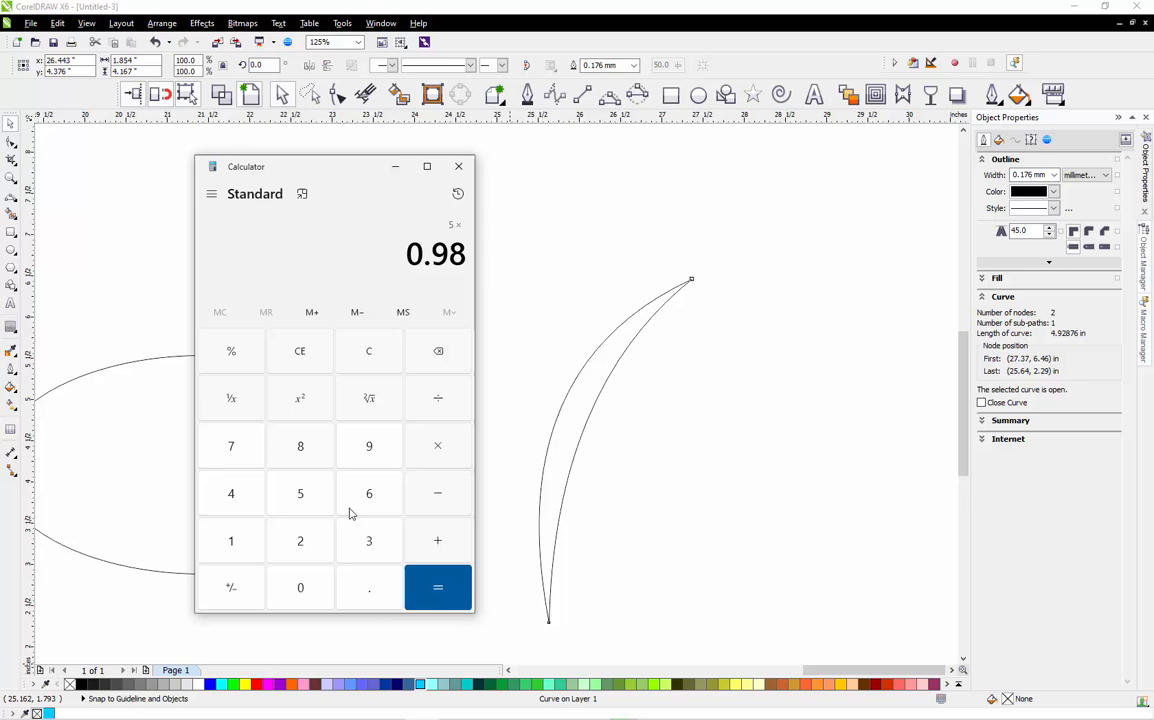
pyautogui.click(435, 598)
pyautogui.click(458, 168)
pyautogui.click(535, 243)
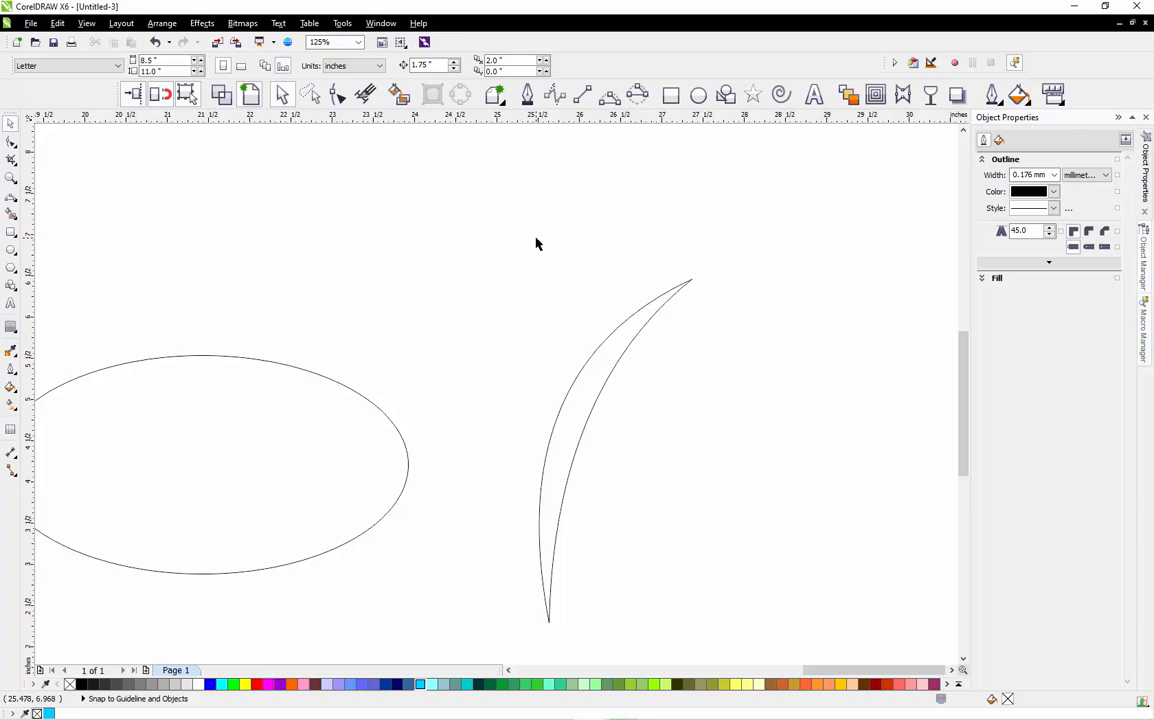
# Add the artistic text "Love" in the Bestie font in the empty space beyond the two arcs.
pyautogui.click(814, 94)
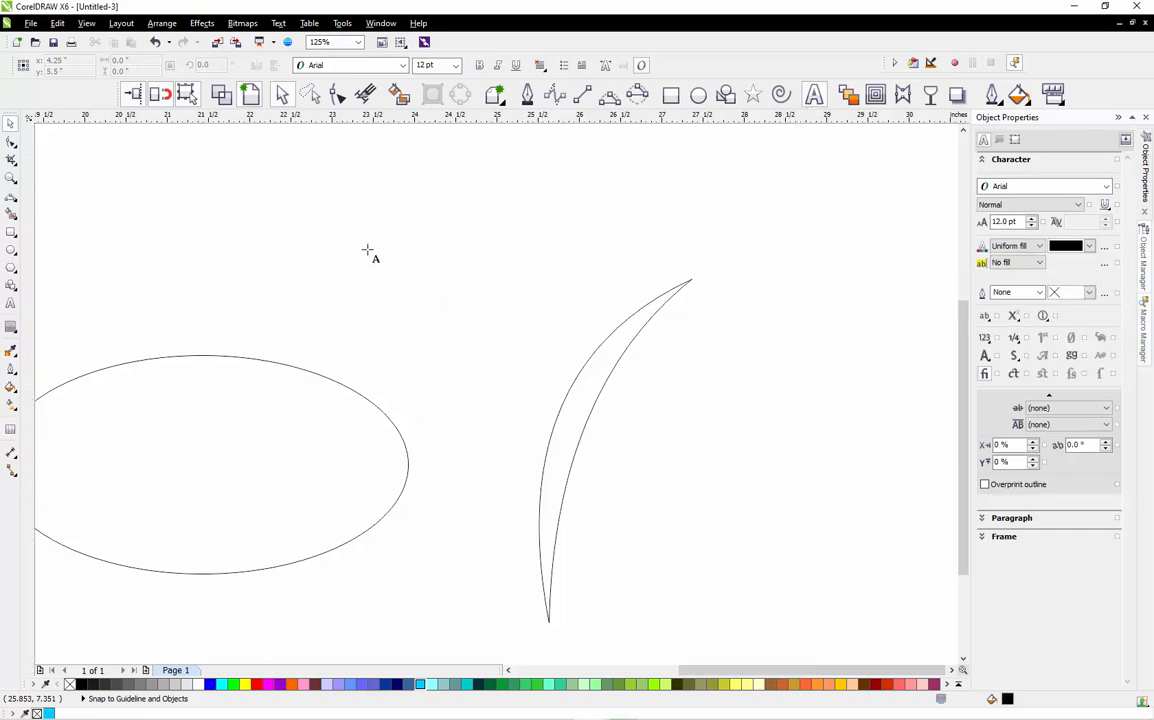
pyautogui.scroll(-2, 373, 255)
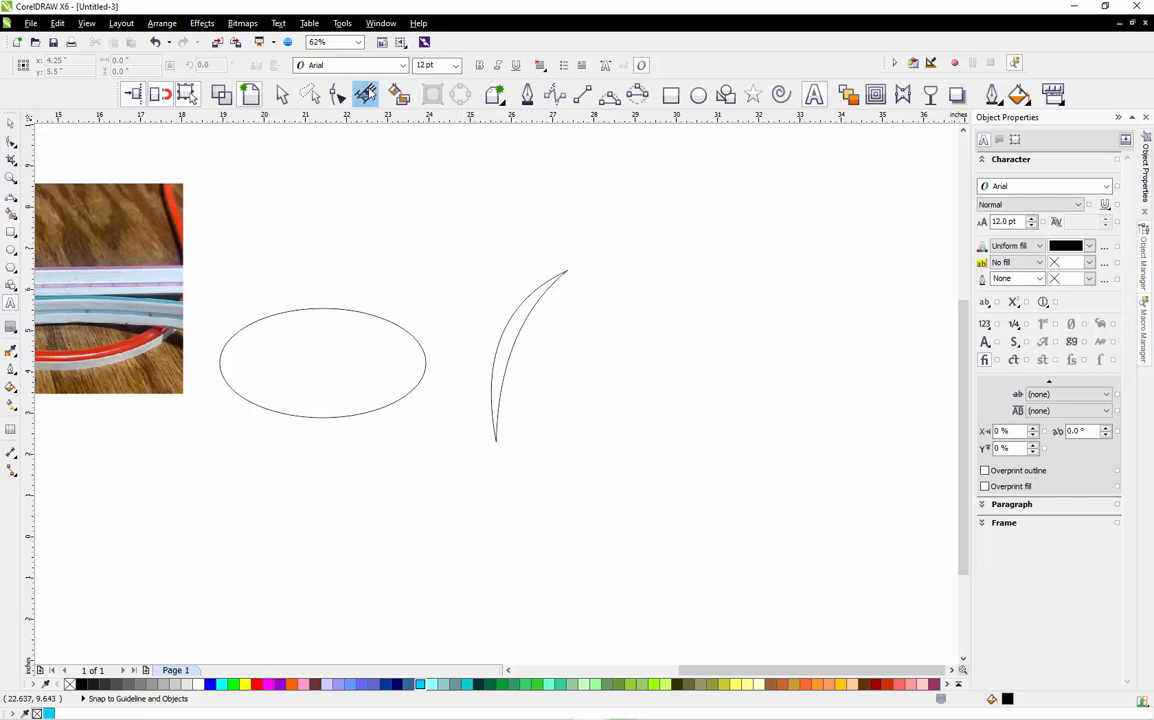
pyautogui.click(402, 65)
pyautogui.moveTo(380, 90)
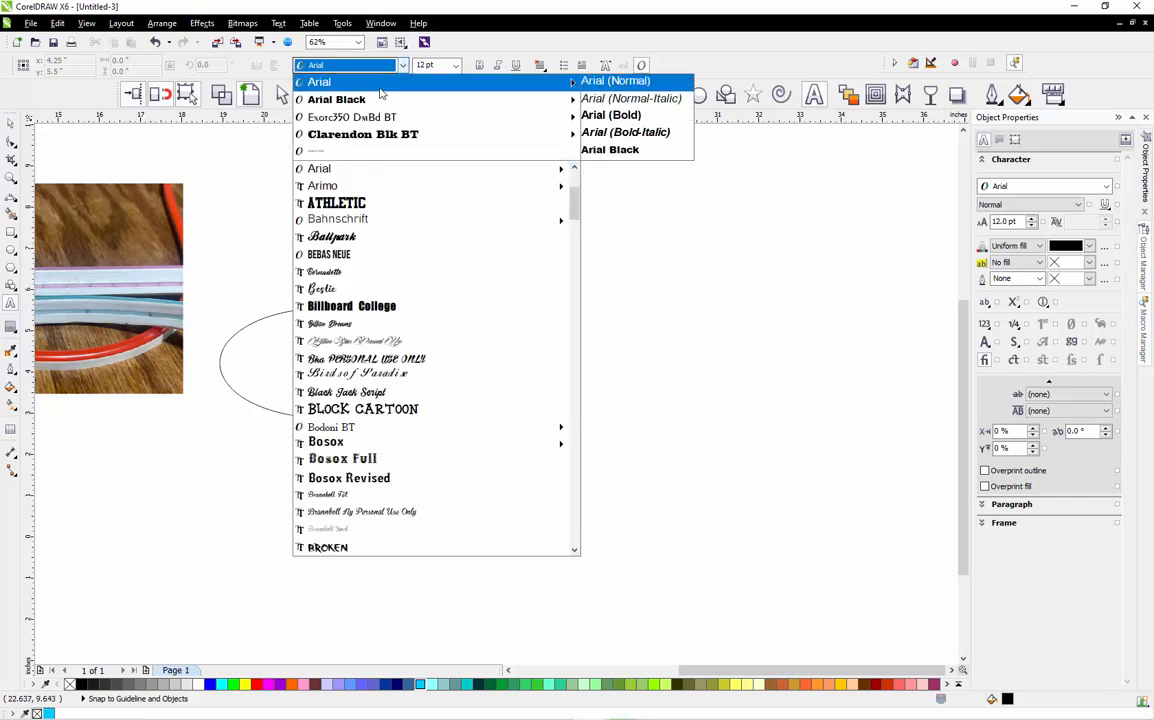
pyautogui.scroll(-2, 381, 95)
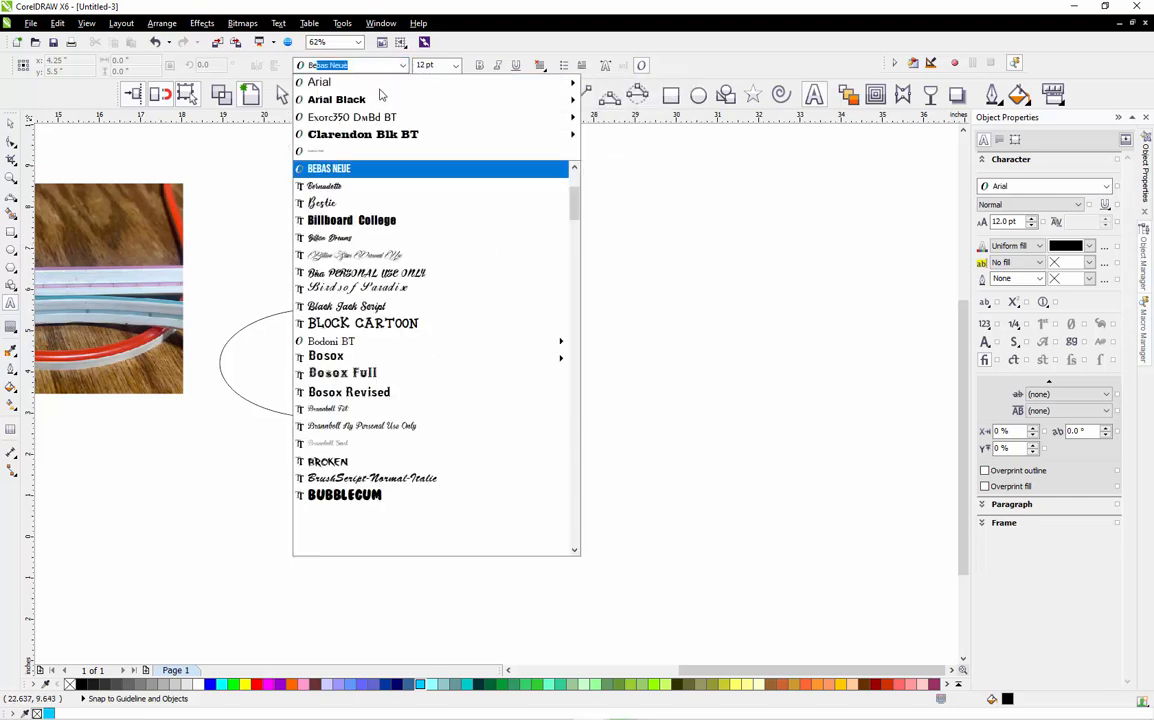
pyautogui.click(352, 202)
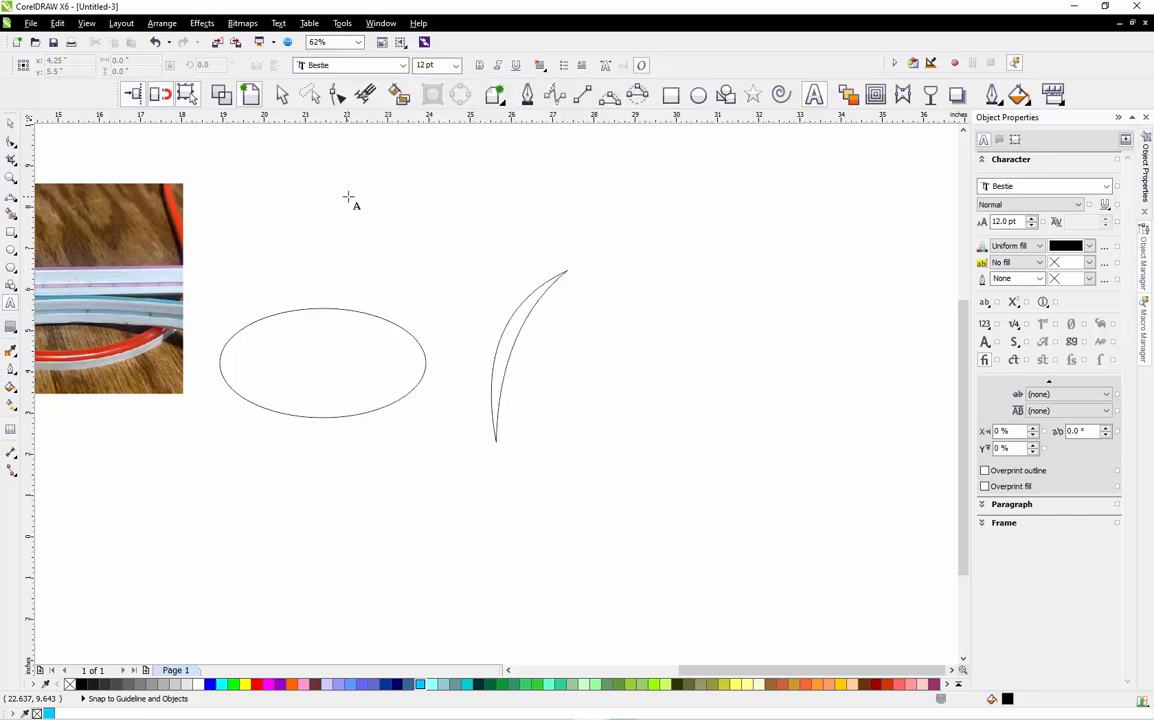
pyautogui.click(699, 390)
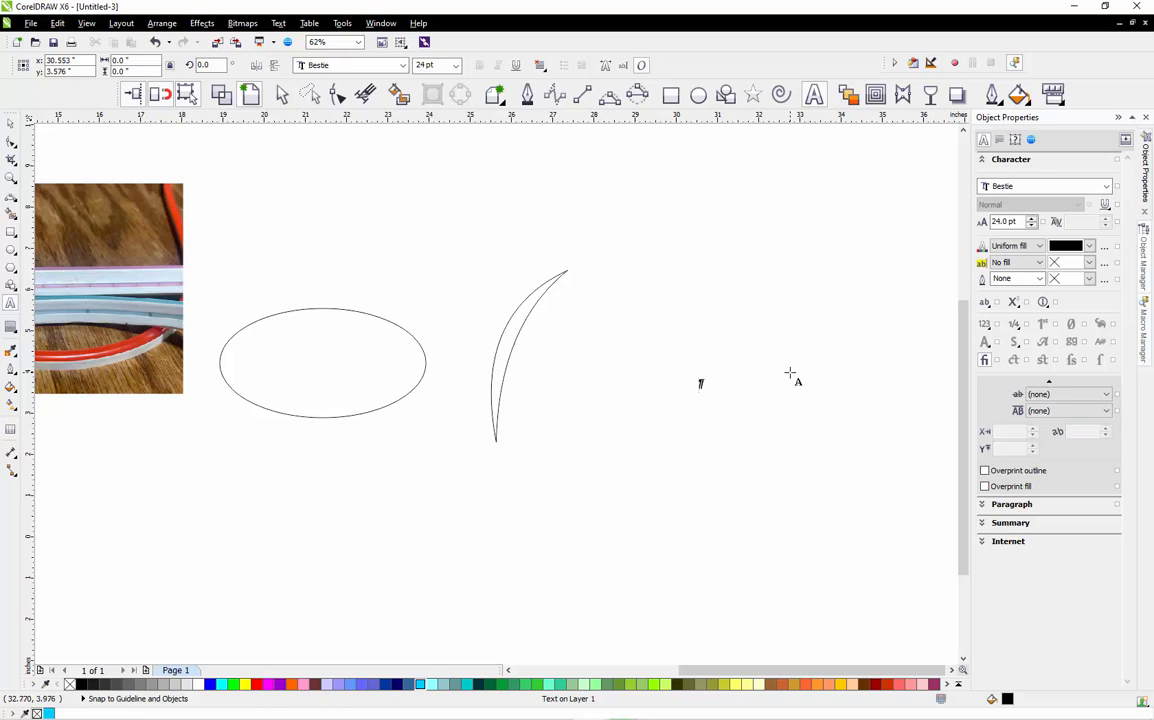
pyautogui.write('Love')
pyautogui.click(10, 122)
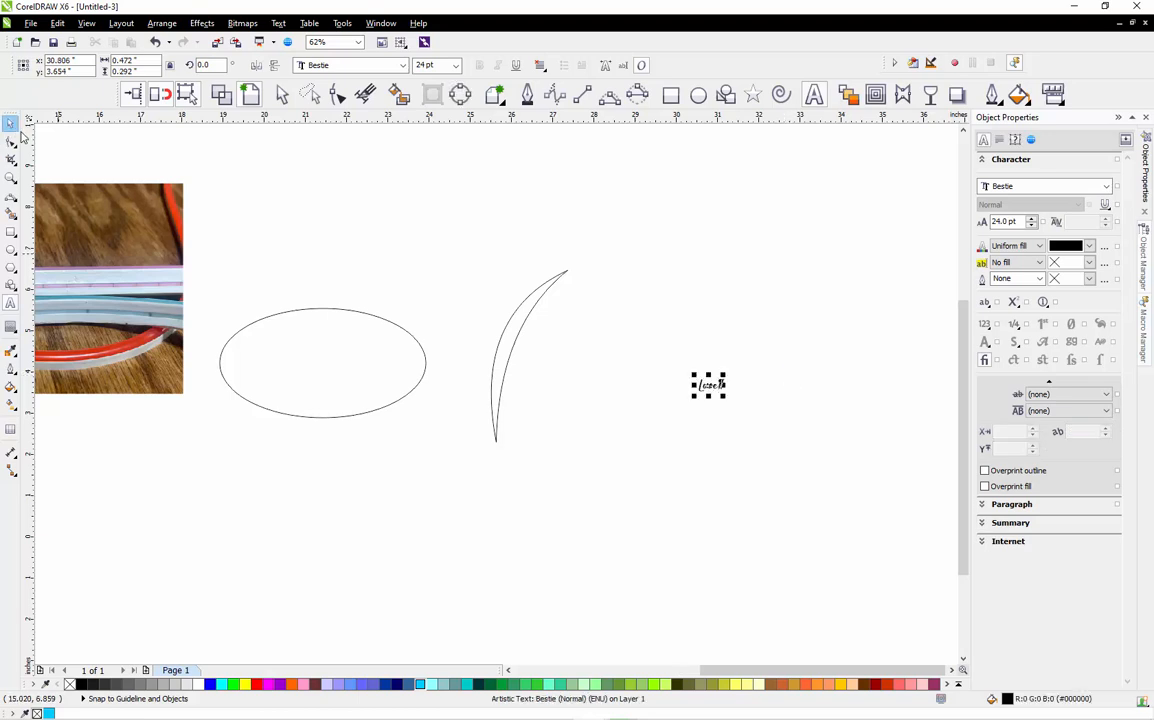
# Enlarge the "Love" text proportionally to a width of 16 inches and move it clear of the arcs.
pyautogui.moveTo(725, 398); pyautogui.dragTo(866, 484)
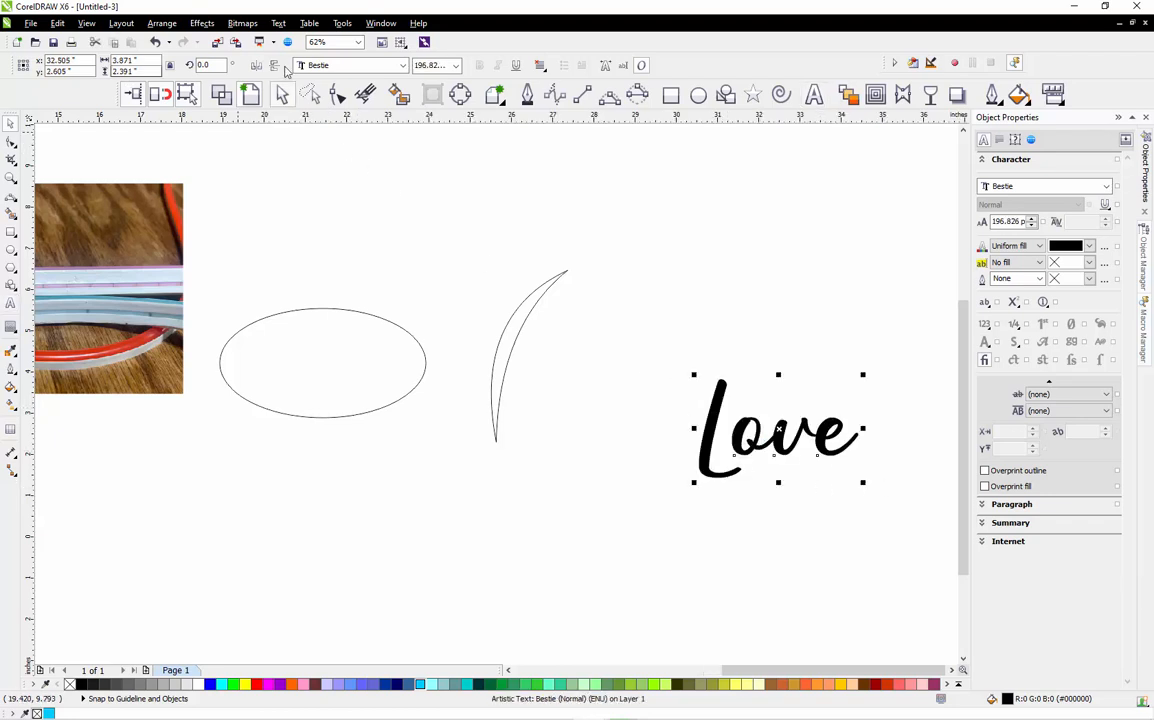
pyautogui.click(140, 60)
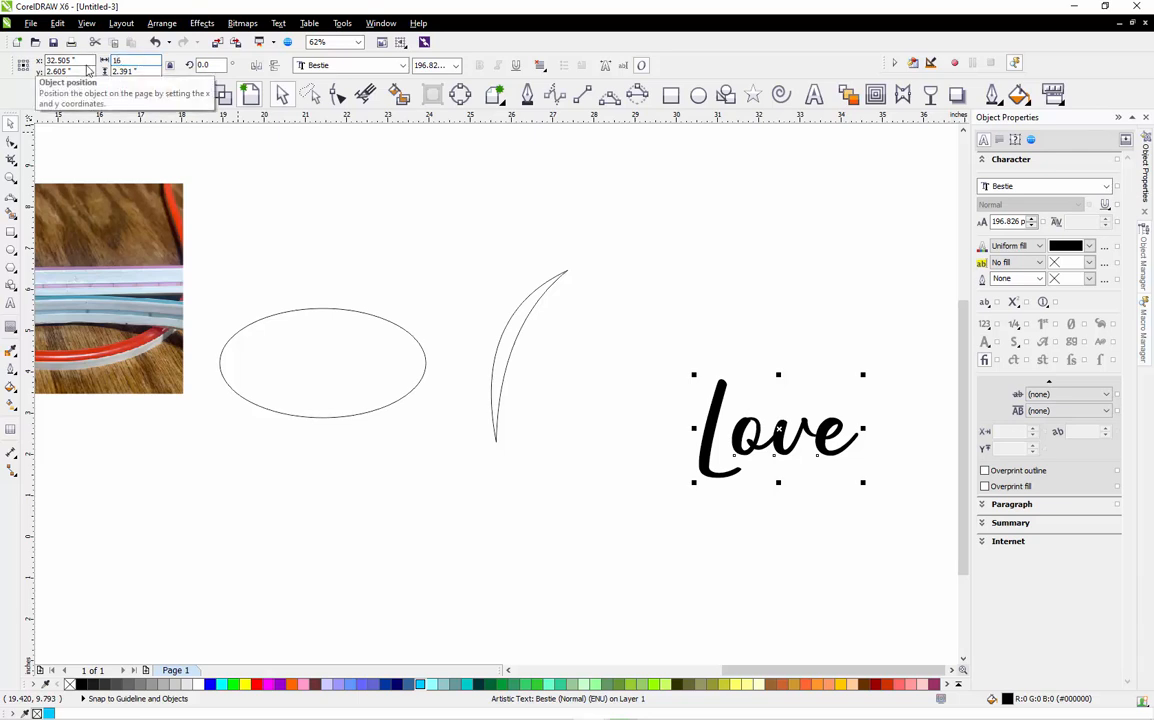
pyautogui.write('16')
pyautogui.press('Return')
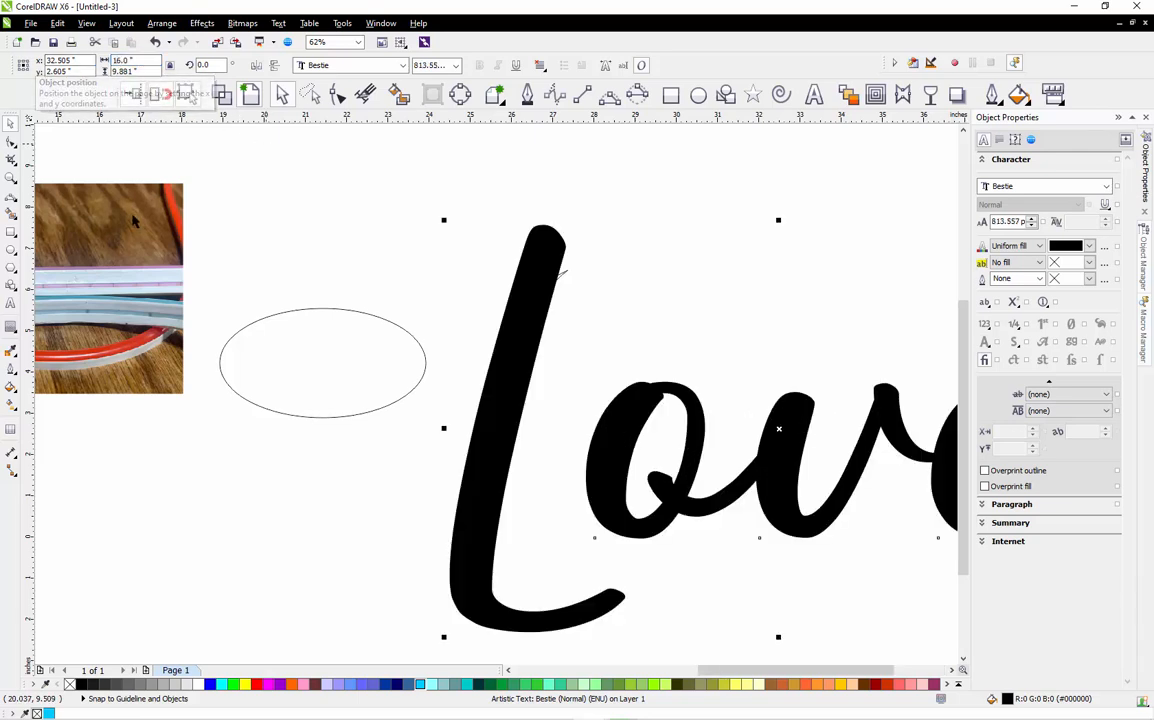
pyautogui.scroll(-2, 149, 270)
pyautogui.scroll(2, 291, 300)
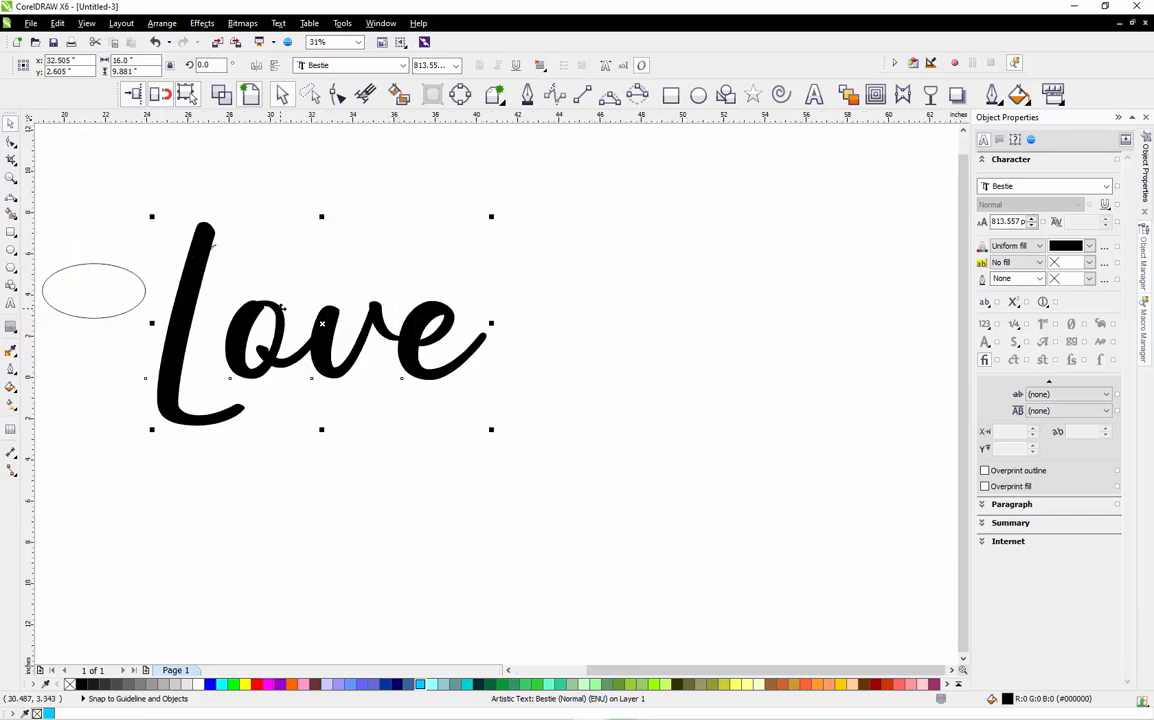
pyautogui.moveTo(282, 308); pyautogui.dragTo(471, 287)
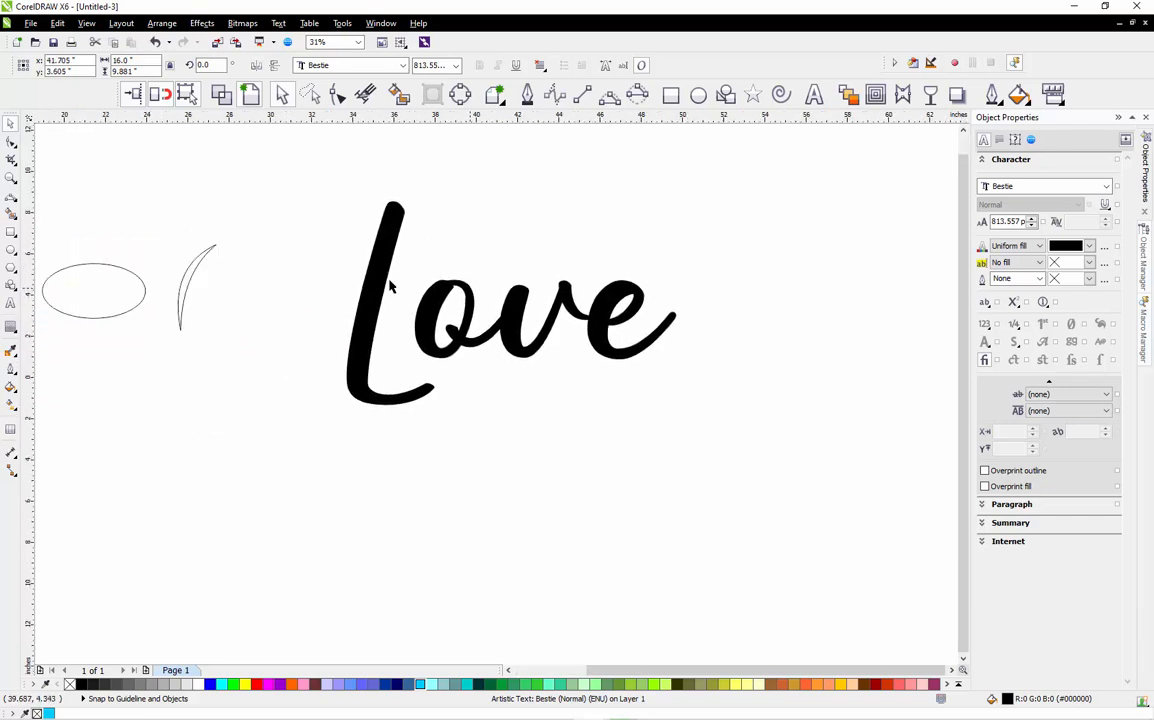
pyautogui.click(290, 278)
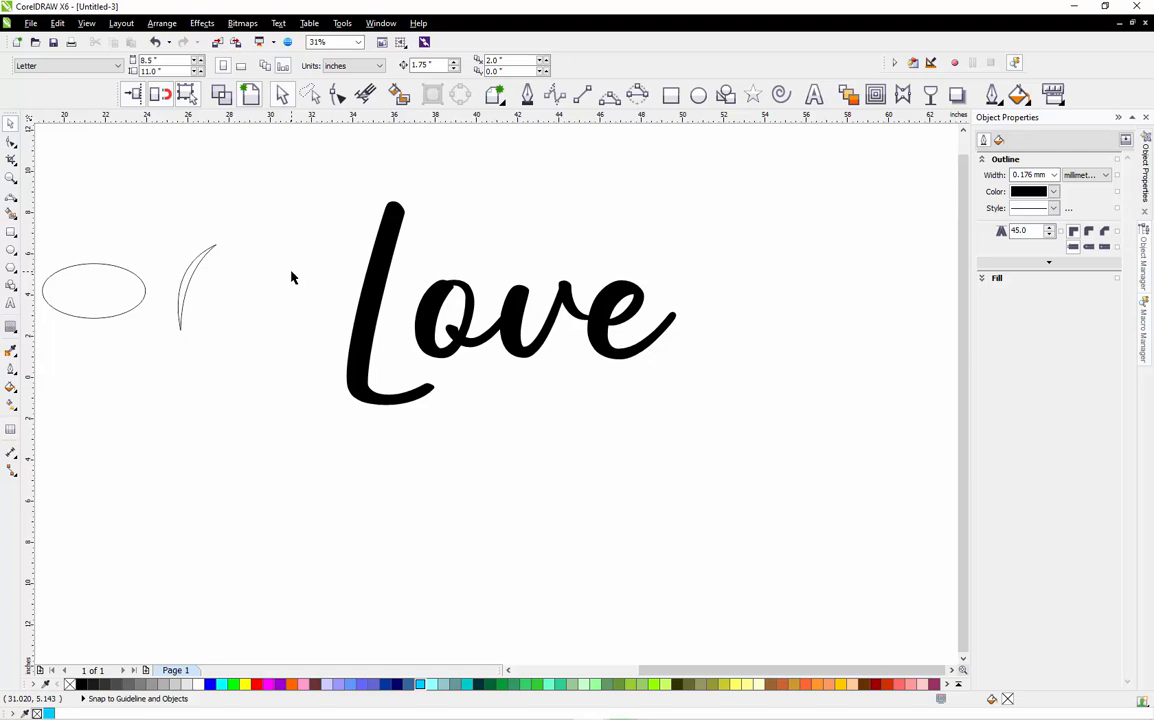
# Trace the centerline of the letter o's loop with an open B-spline about 8.2 inches long.
pyautogui.scroll(2, 457, 273)
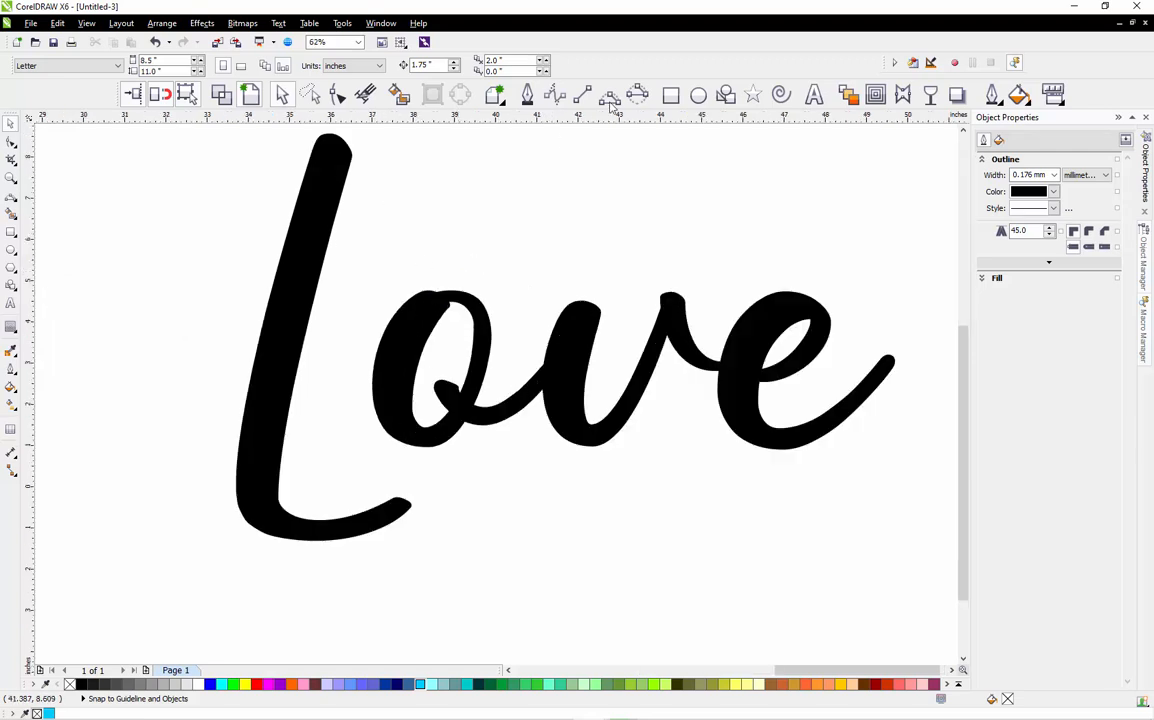
pyautogui.click(555, 94)
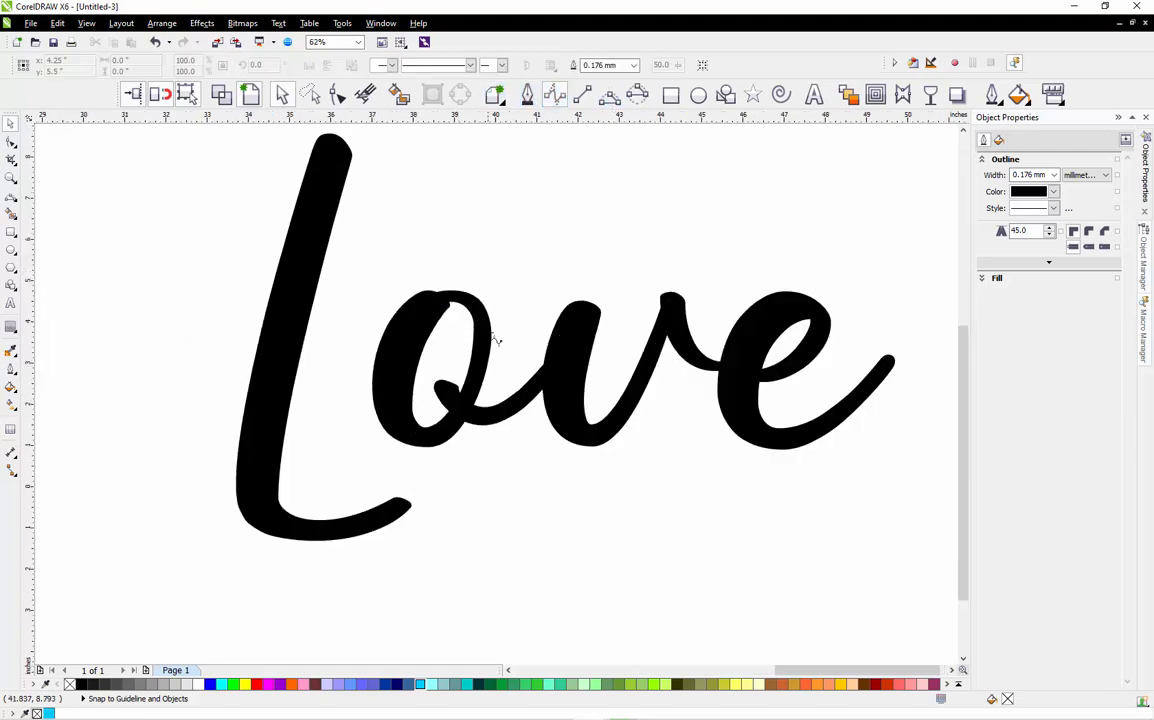
pyautogui.scroll(2, 497, 337)
pyautogui.click(382, 268)
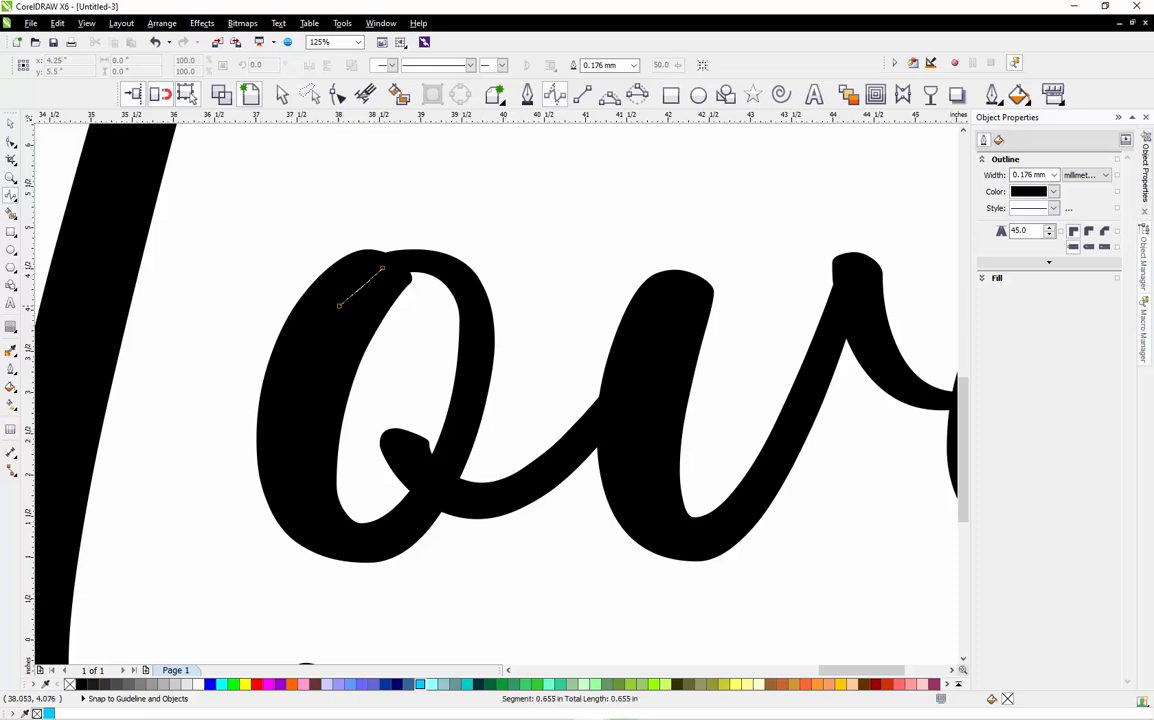
pyautogui.click(335, 309)
pyautogui.click(303, 386)
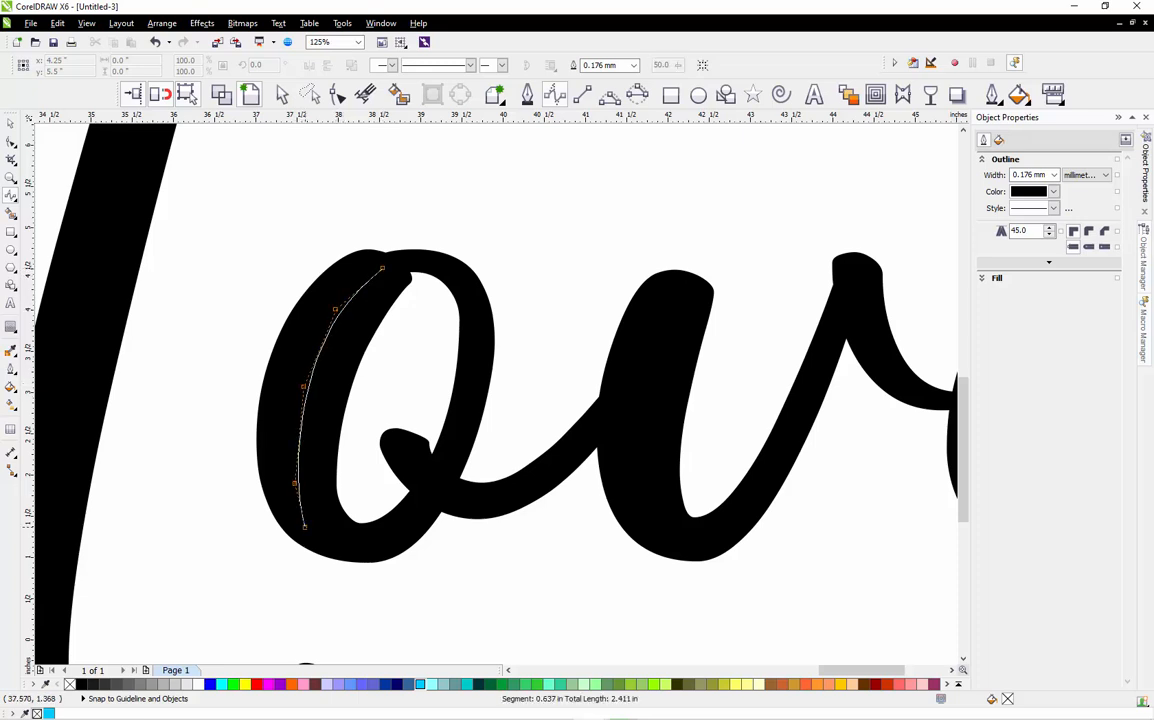
pyautogui.click(294, 483)
pyautogui.click(310, 529)
pyautogui.click(341, 545)
pyautogui.click(384, 545)
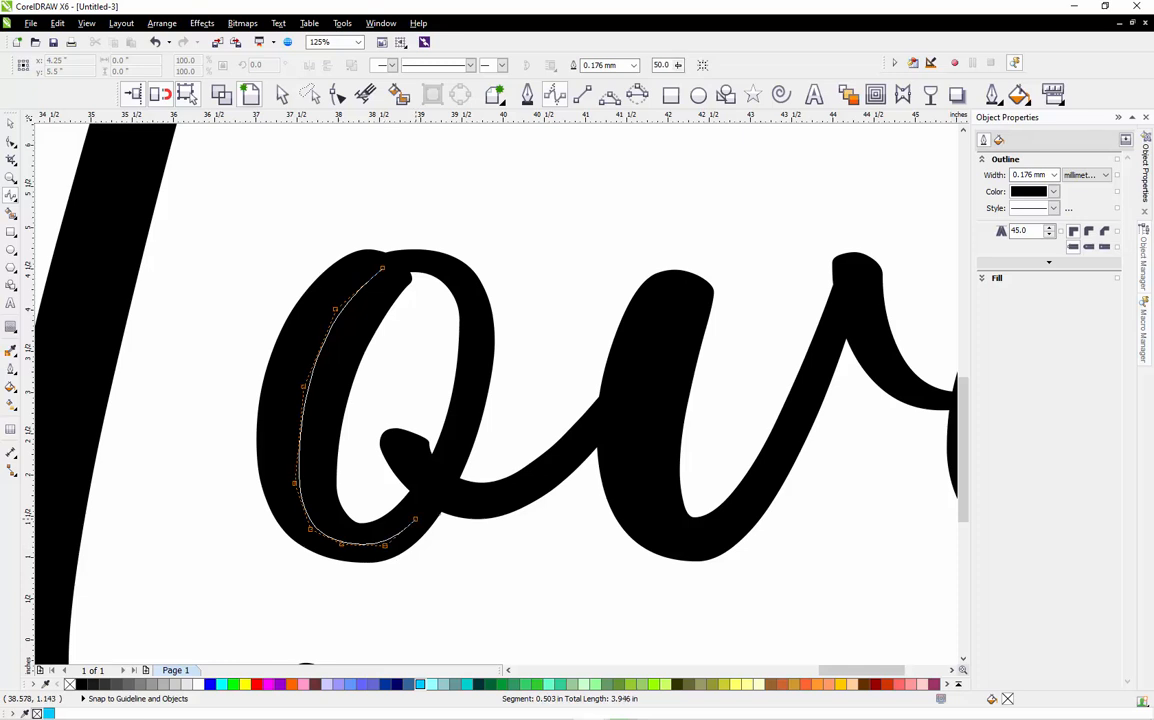
pyautogui.click(428, 500)
pyautogui.click(462, 433)
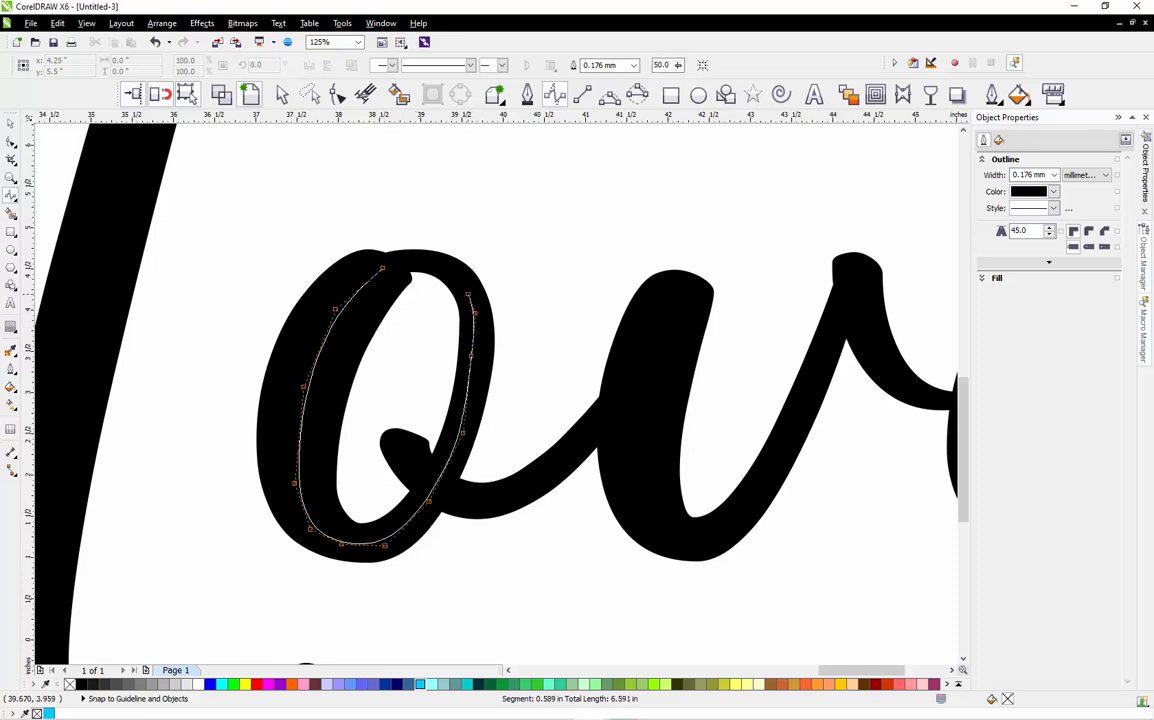
pyautogui.click(454, 273)
pyautogui.click(410, 260)
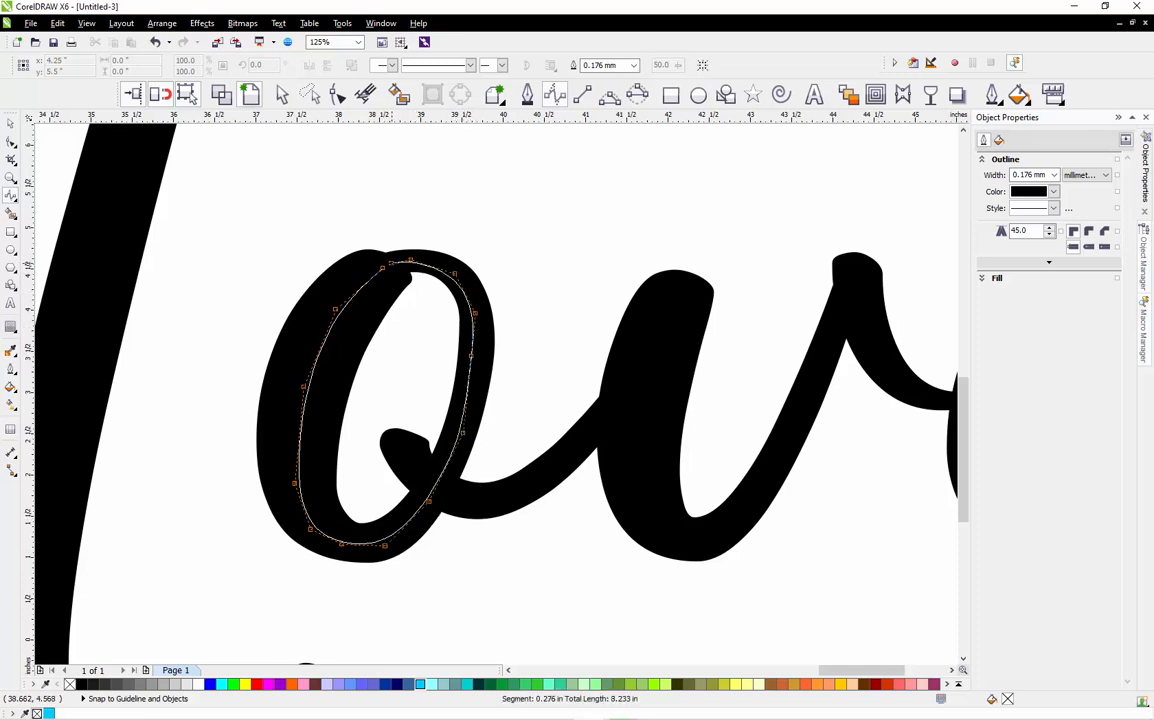
pyautogui.click(388, 262)
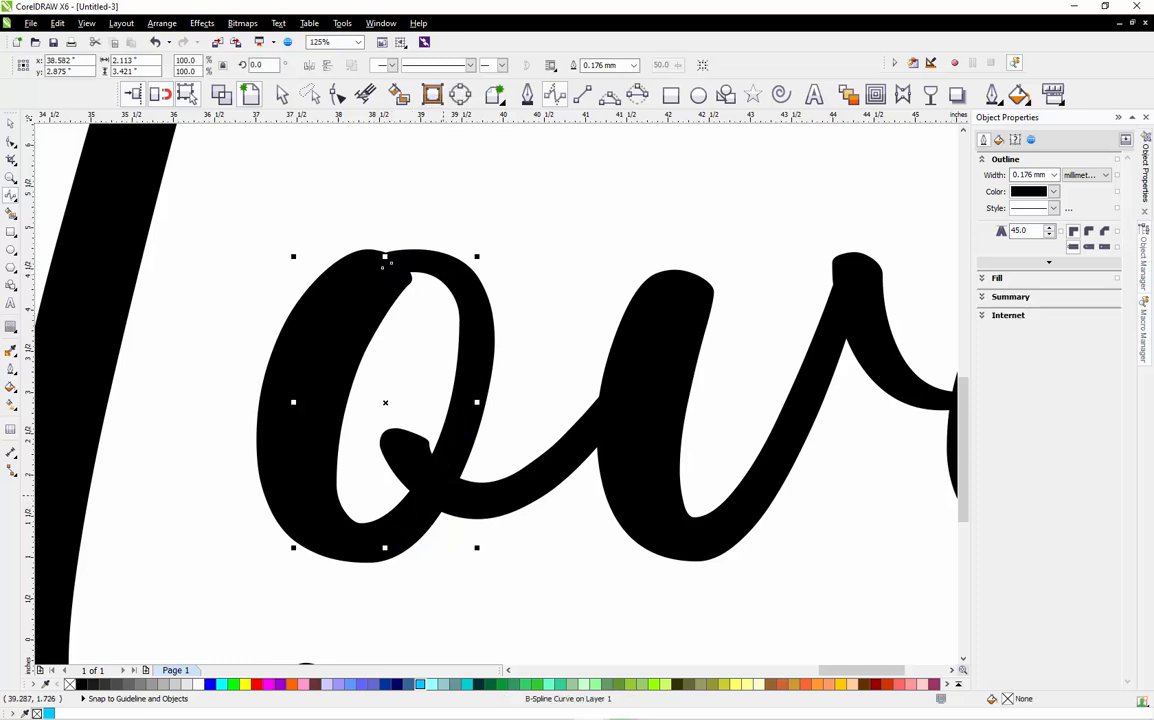
# Display the drawing as wireframe and trace the o's connecting tail into the v with a B-spline about 2 inches long.
pyautogui.click(221, 94)
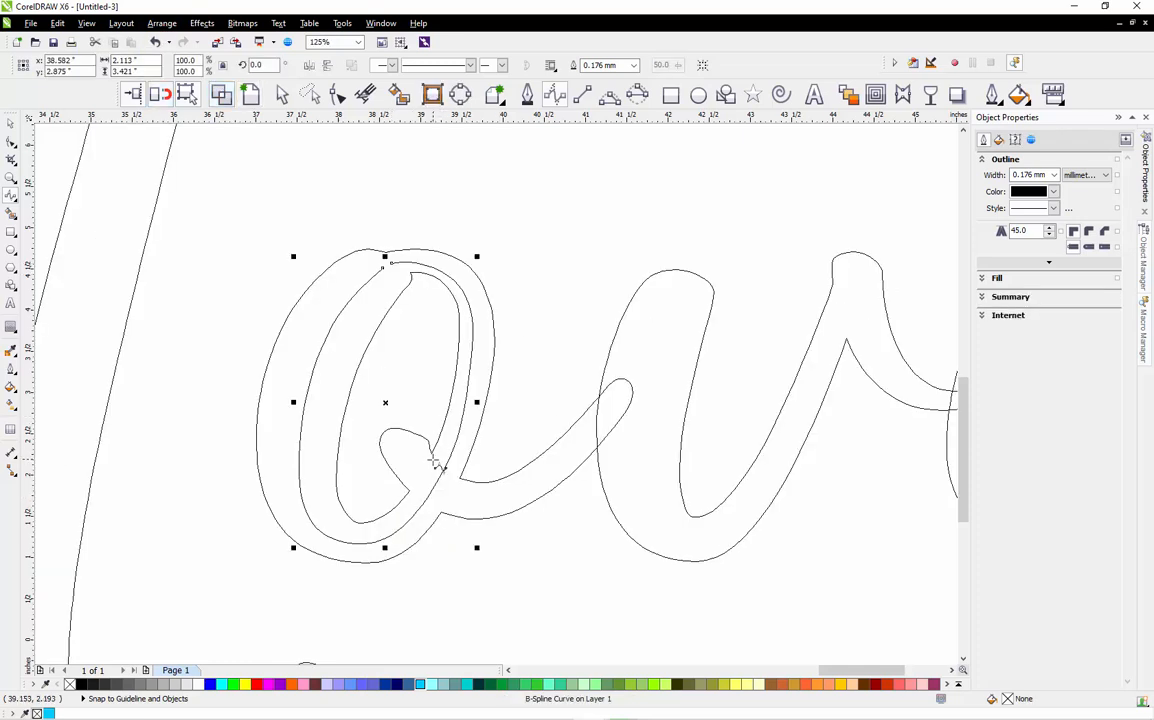
pyautogui.click(436, 491)
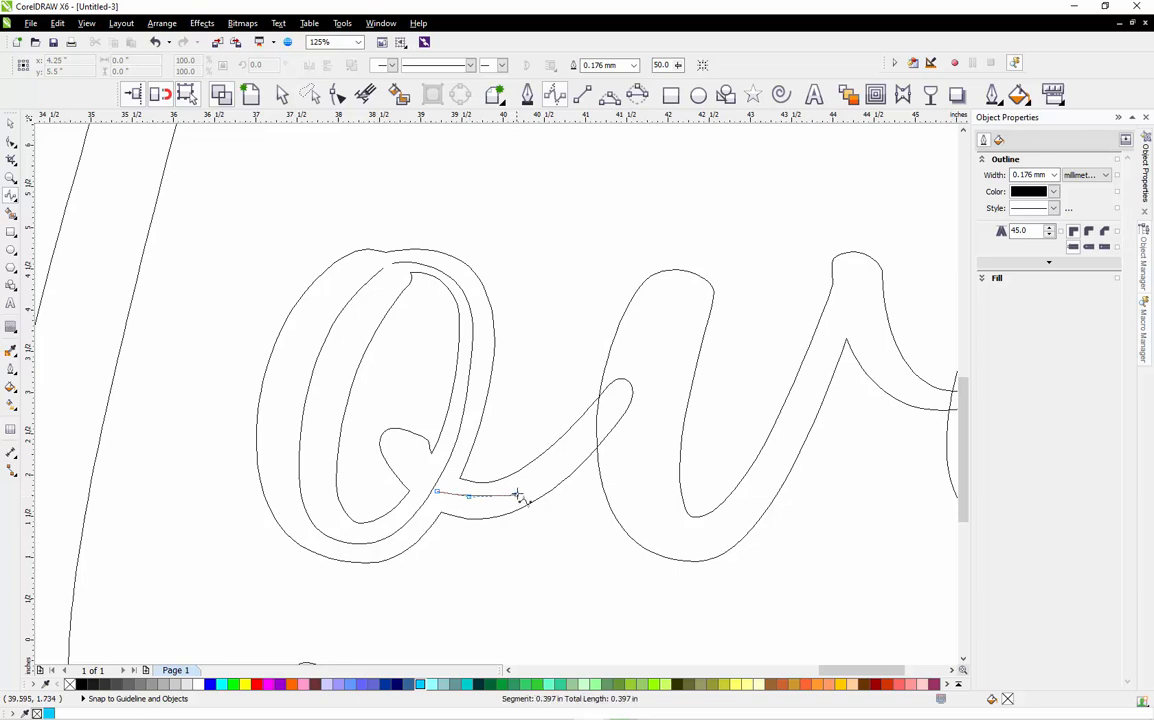
pyautogui.click(516, 494)
pyautogui.click(545, 467)
pyautogui.click(580, 440)
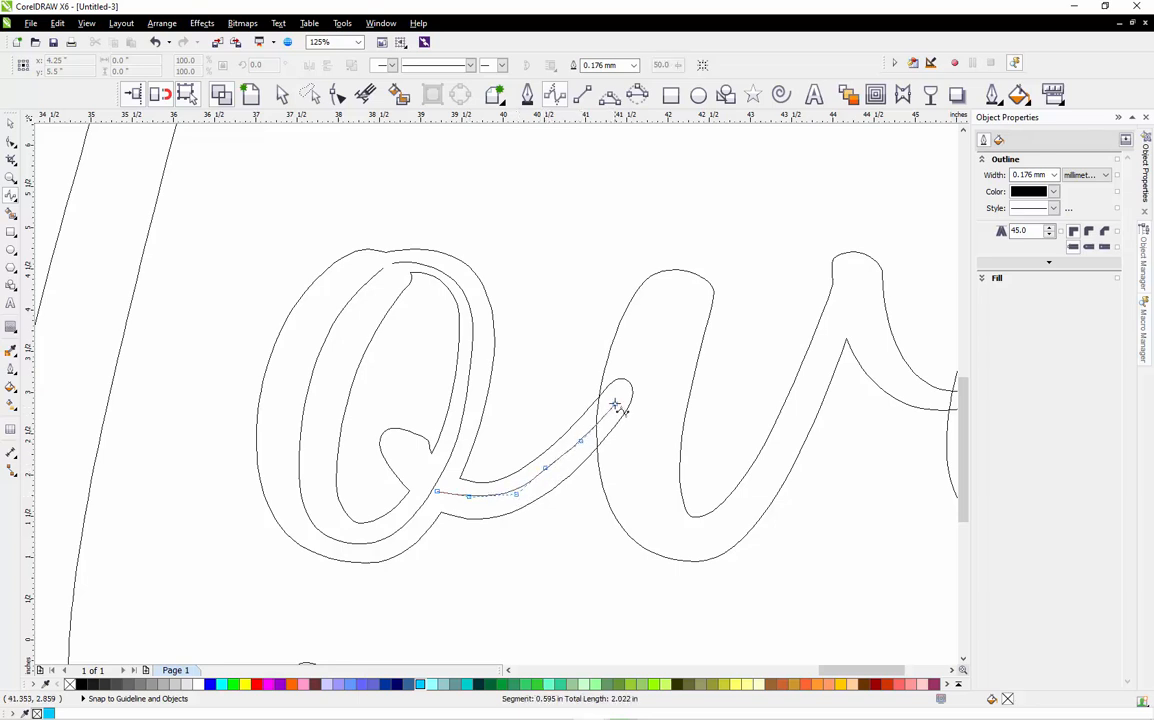
pyautogui.doubleClick(617, 404)
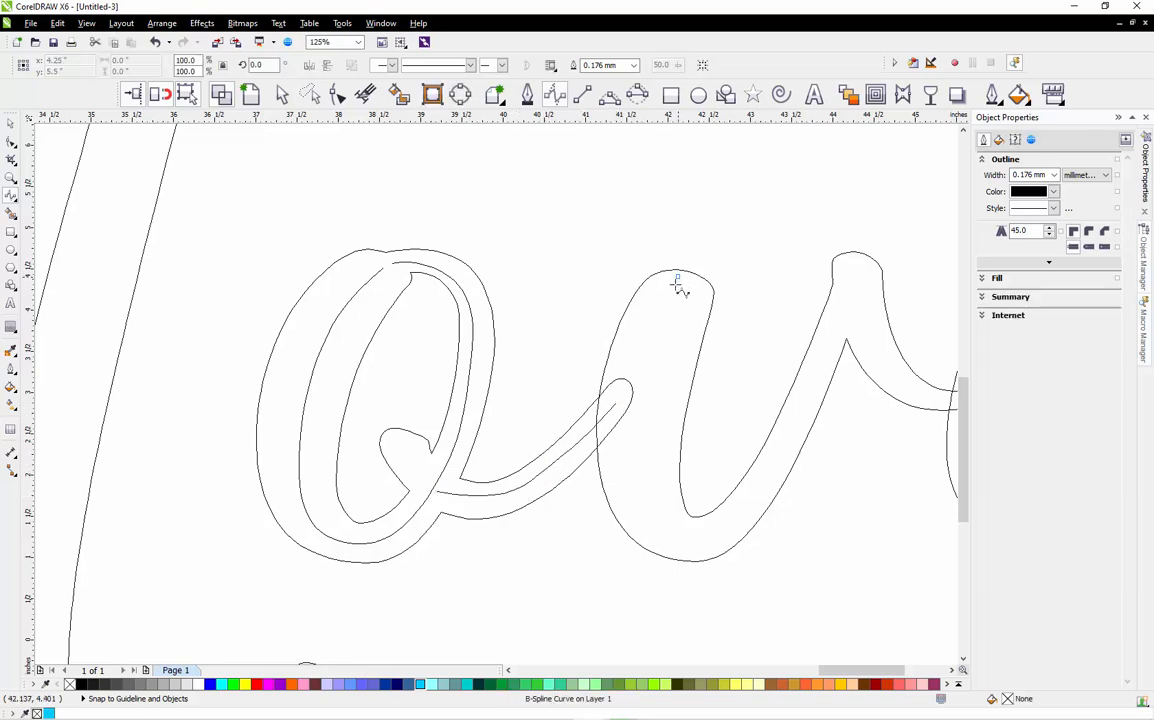
# Trace the v's centerline with a B-spline about 6.1 inches long, from its first tip through the base to the upper junction.
pyautogui.click(677, 277)
pyautogui.click(661, 352)
pyautogui.click(646, 410)
pyautogui.click(644, 461)
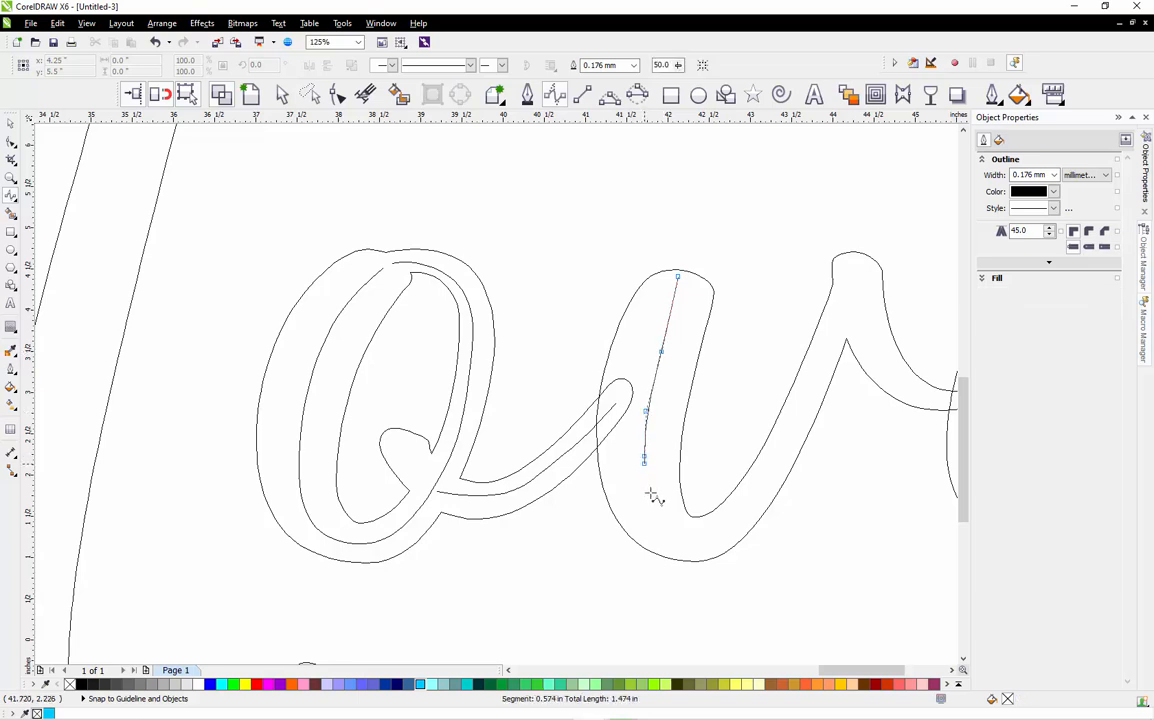
pyautogui.click(650, 509)
pyautogui.click(673, 533)
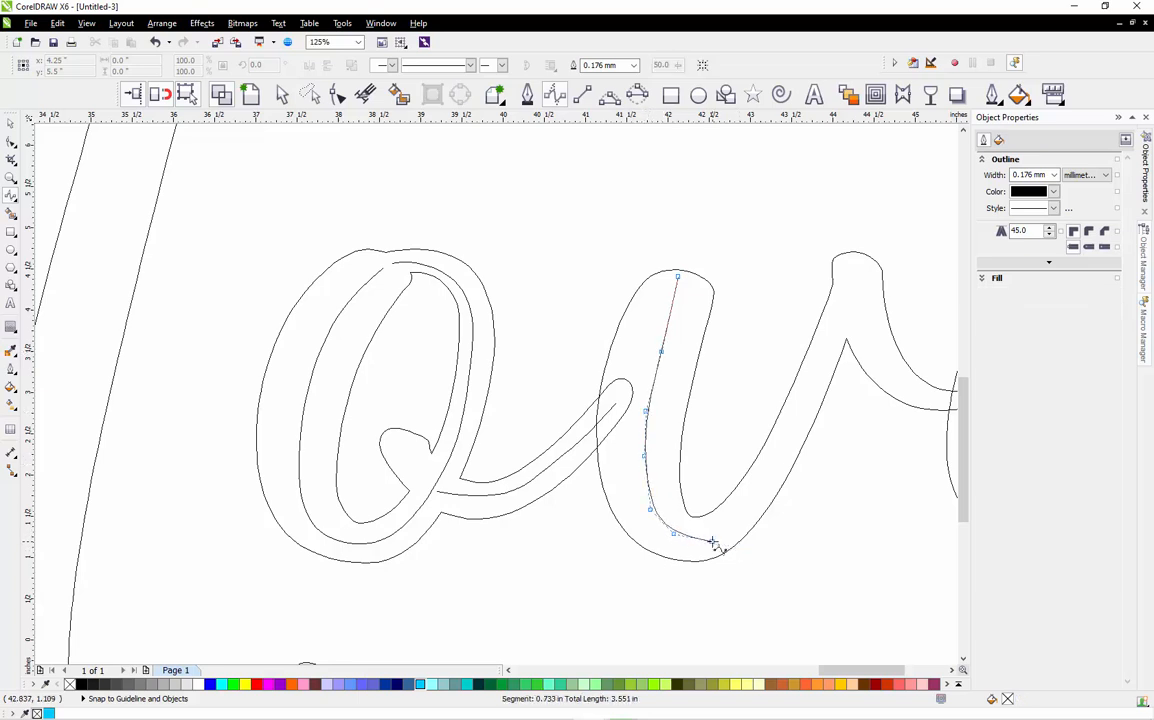
pyautogui.click(711, 541)
pyautogui.click(753, 498)
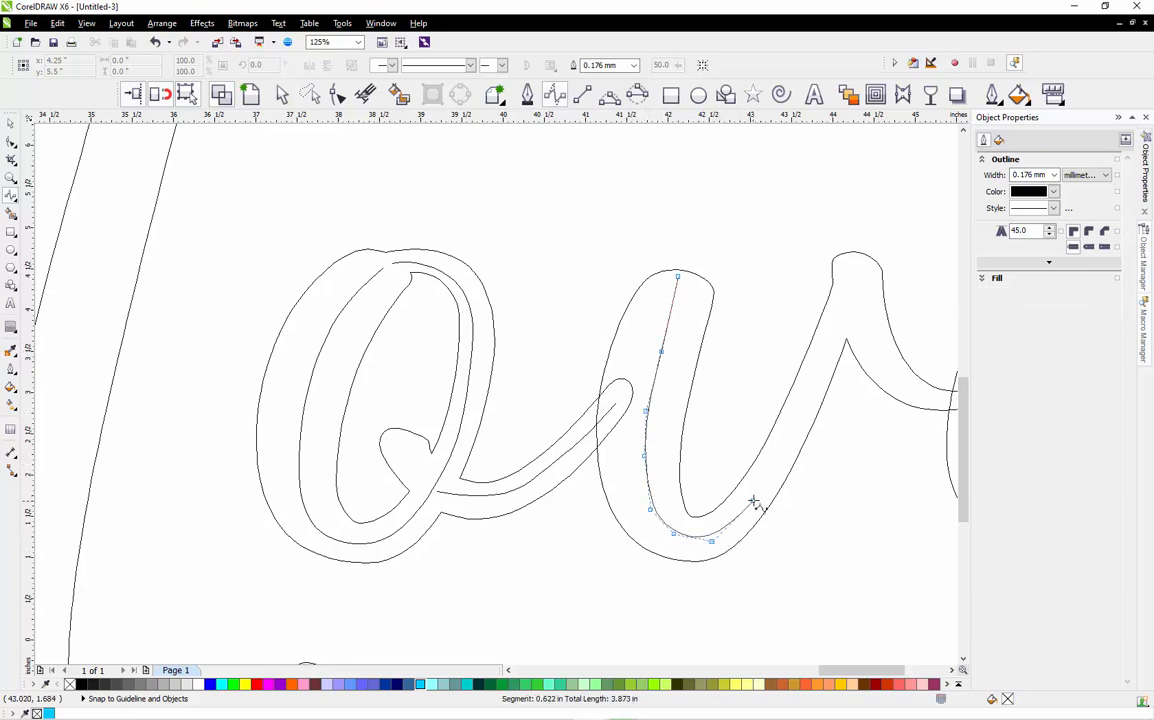
pyautogui.click(793, 422)
pyautogui.doubleClick(838, 328)
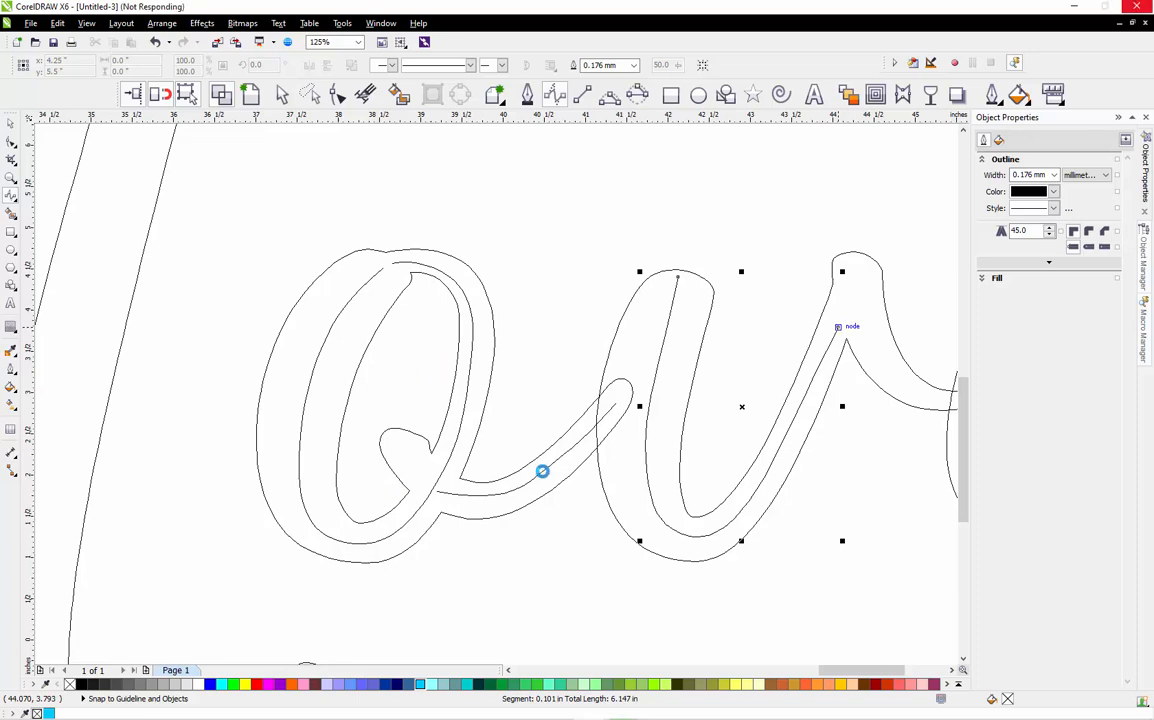
# Finish the v's main stroke and trace its connecting stroke toward the e with a B-spline about 1.5 inches wide and high.
pyautogui.moveTo(542, 471); pyautogui.dragTo(838, 327)
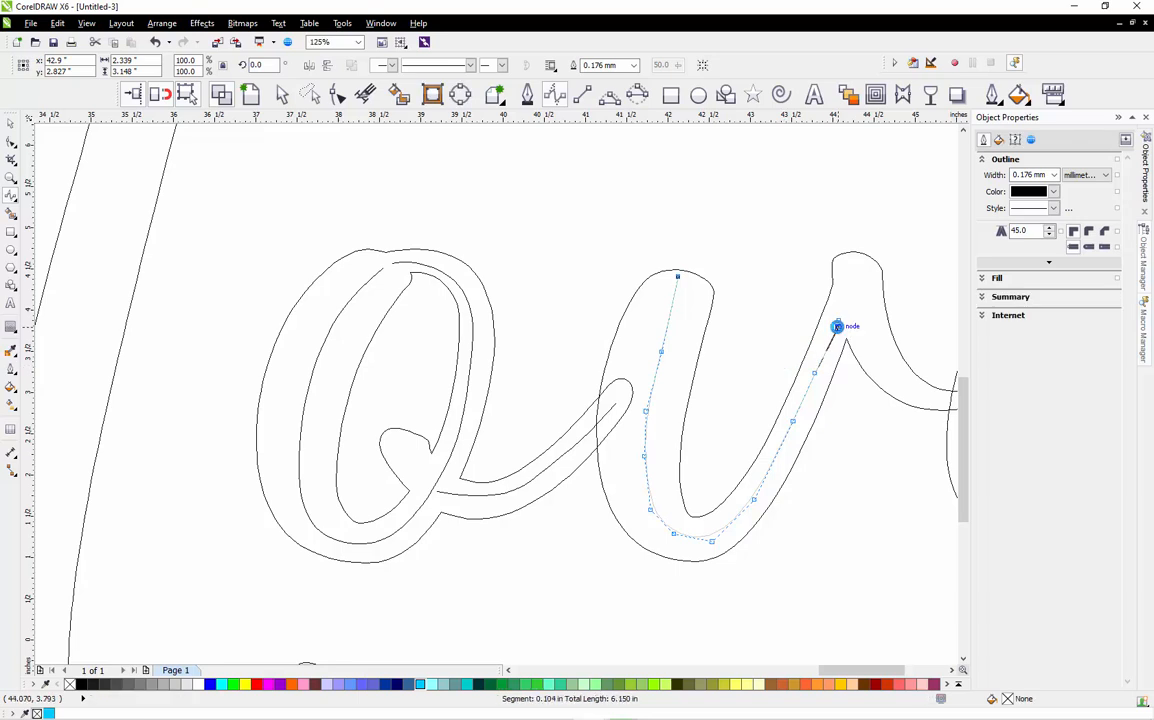
pyautogui.press('space')
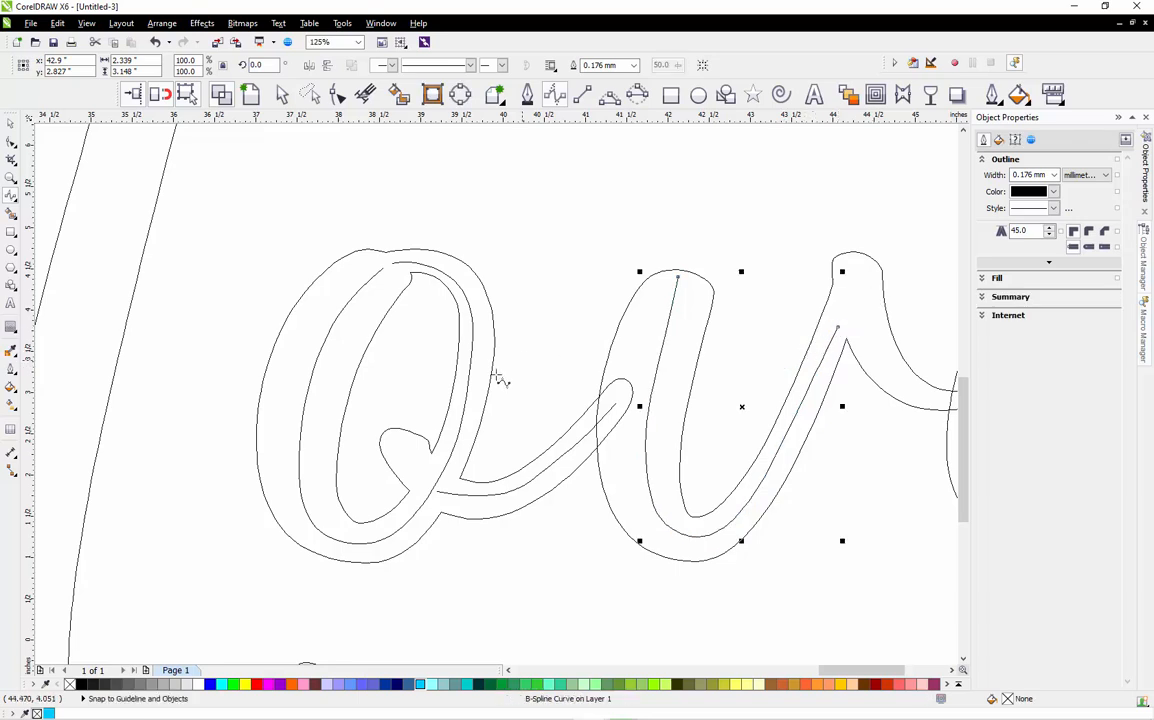
pyautogui.scroll(-4, 502, 381)
pyautogui.scroll(4, 613, 386)
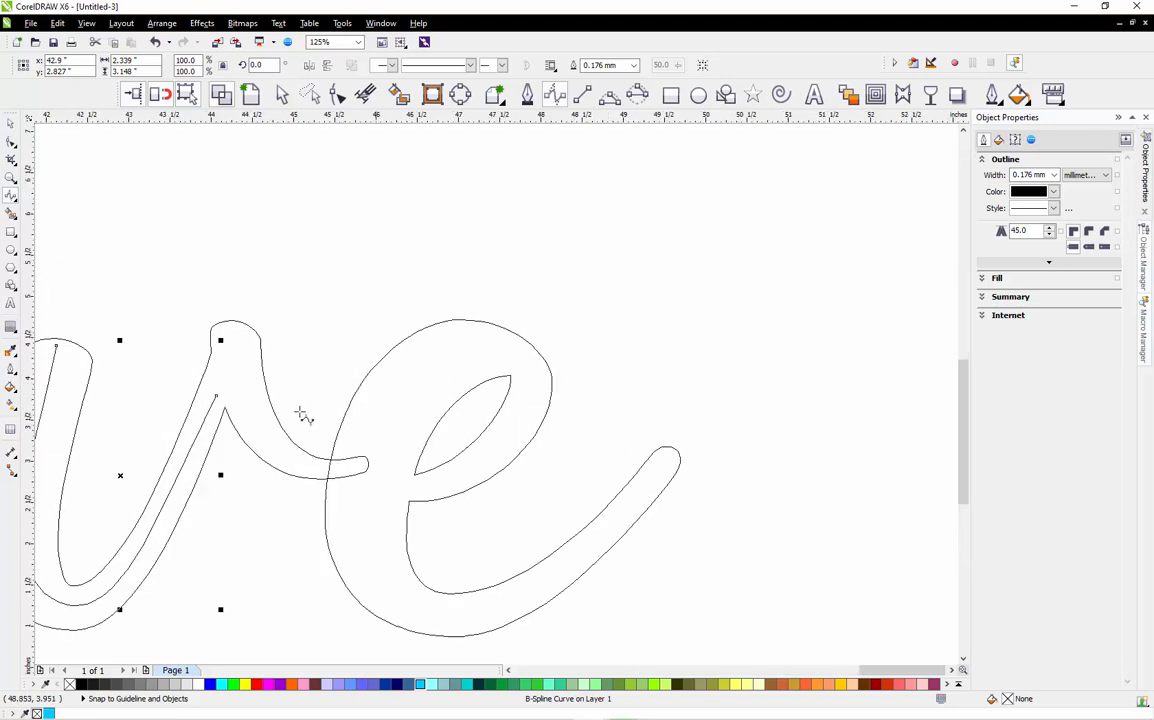
pyautogui.click(230, 346)
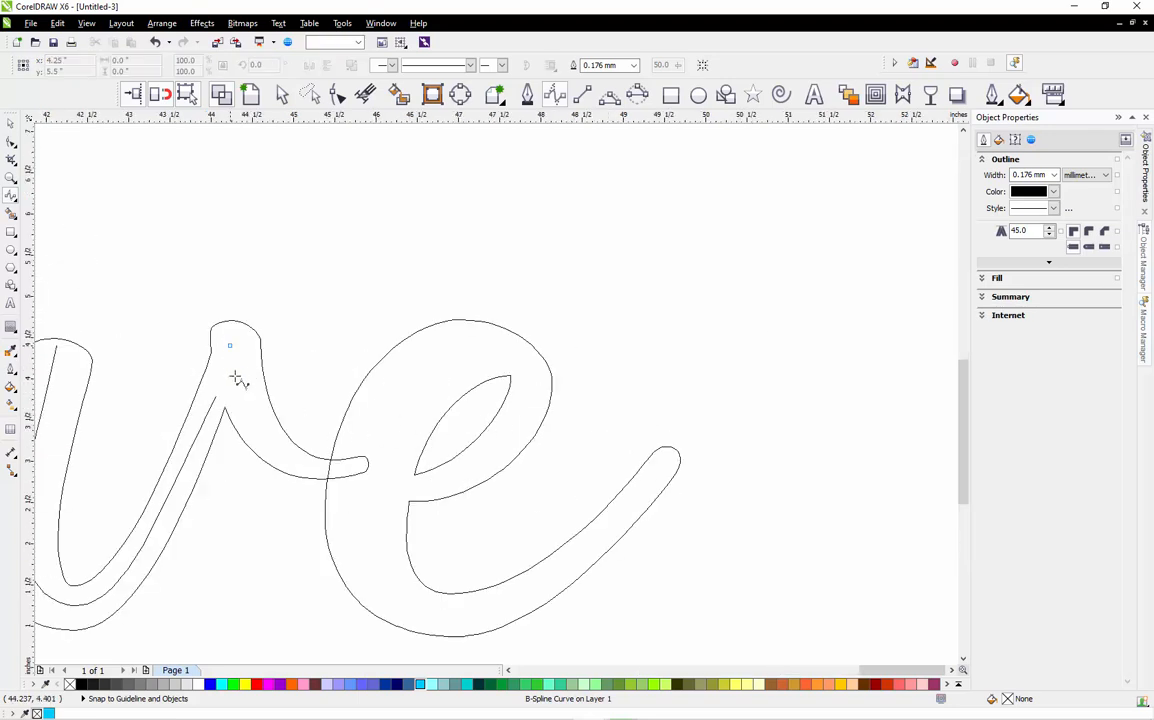
pyautogui.click(234, 376)
pyautogui.click(260, 433)
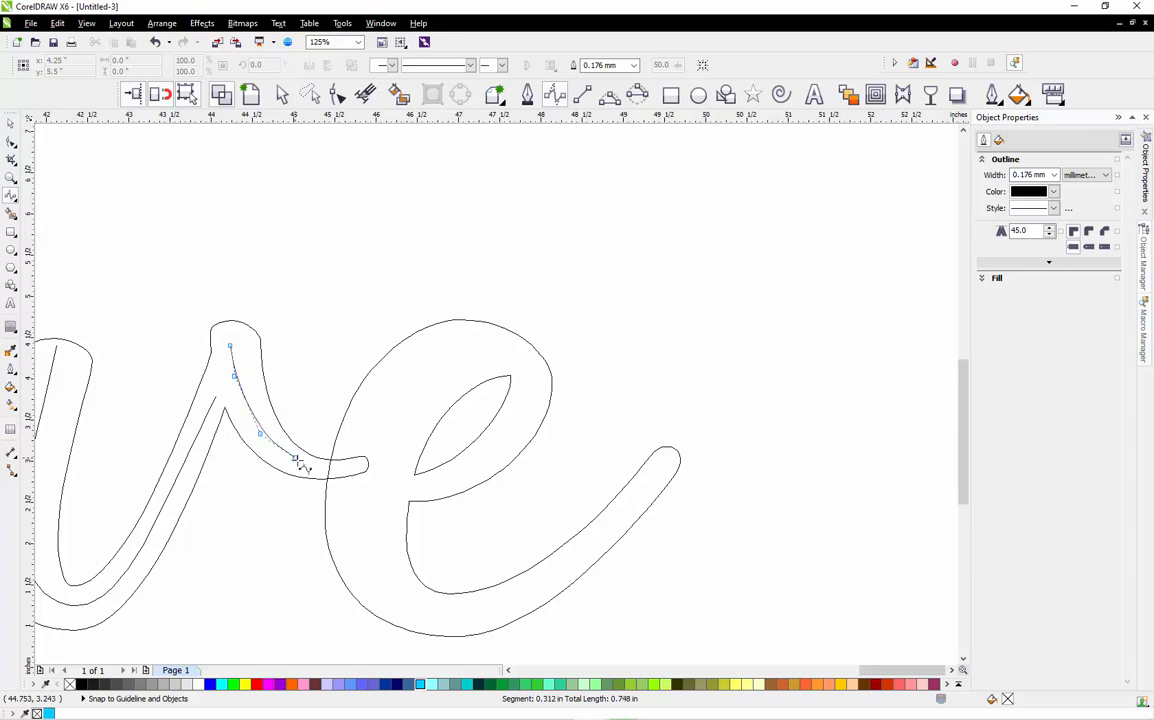
pyautogui.click(299, 462)
pyautogui.click(349, 466)
pyautogui.press('Return')
# Trace the e's main stroke with a B-spline about 6.9 inches long, from the top of its loop around to the exit tip.
pyautogui.click(500, 353)
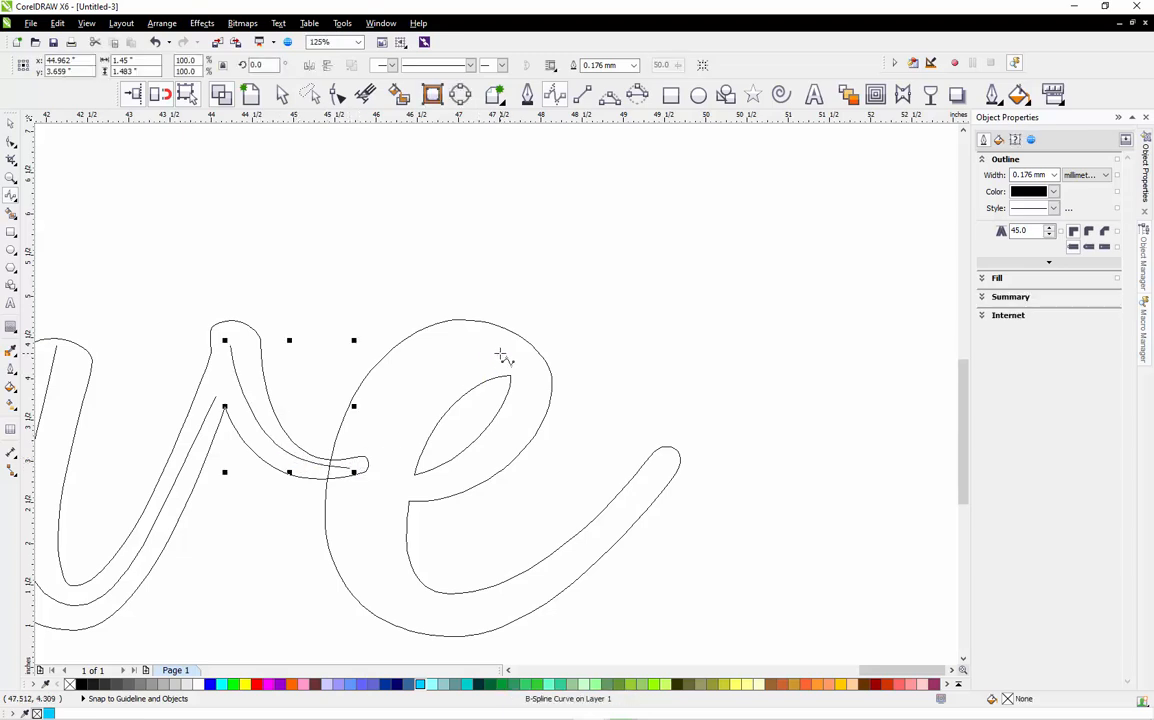
pyautogui.click(446, 364)
pyautogui.click(388, 425)
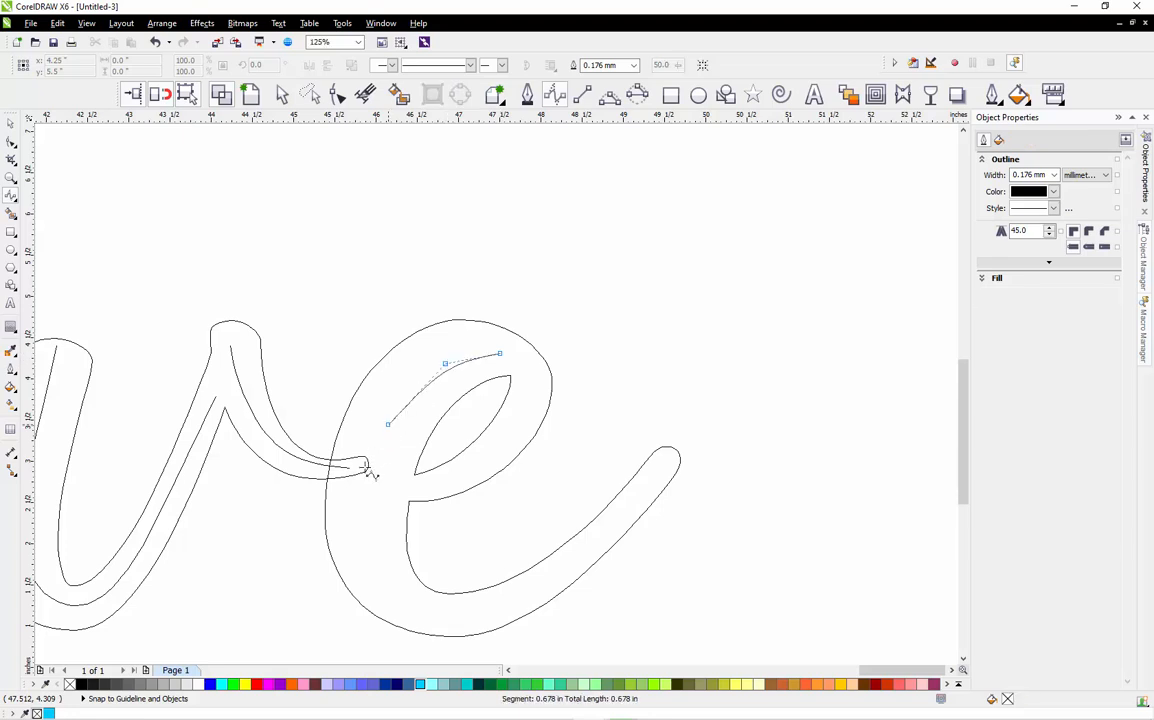
pyautogui.click(363, 468)
pyautogui.click(364, 521)
pyautogui.click(383, 587)
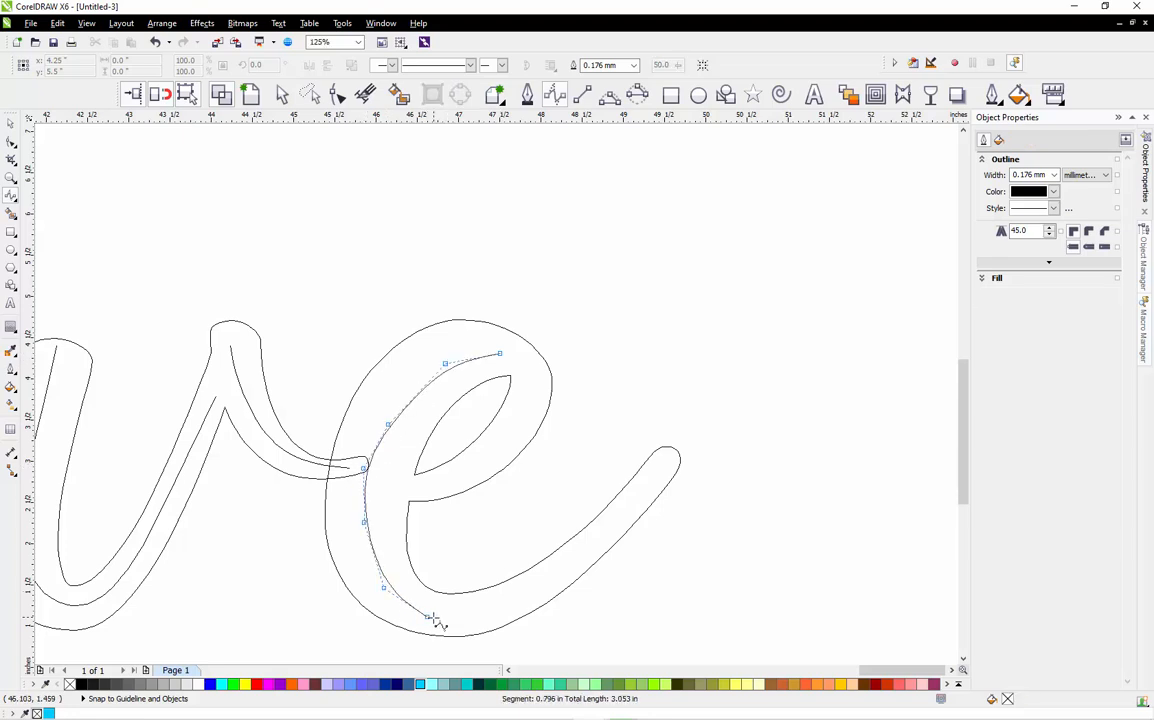
pyautogui.click(433, 616)
pyautogui.click(483, 613)
pyautogui.click(556, 581)
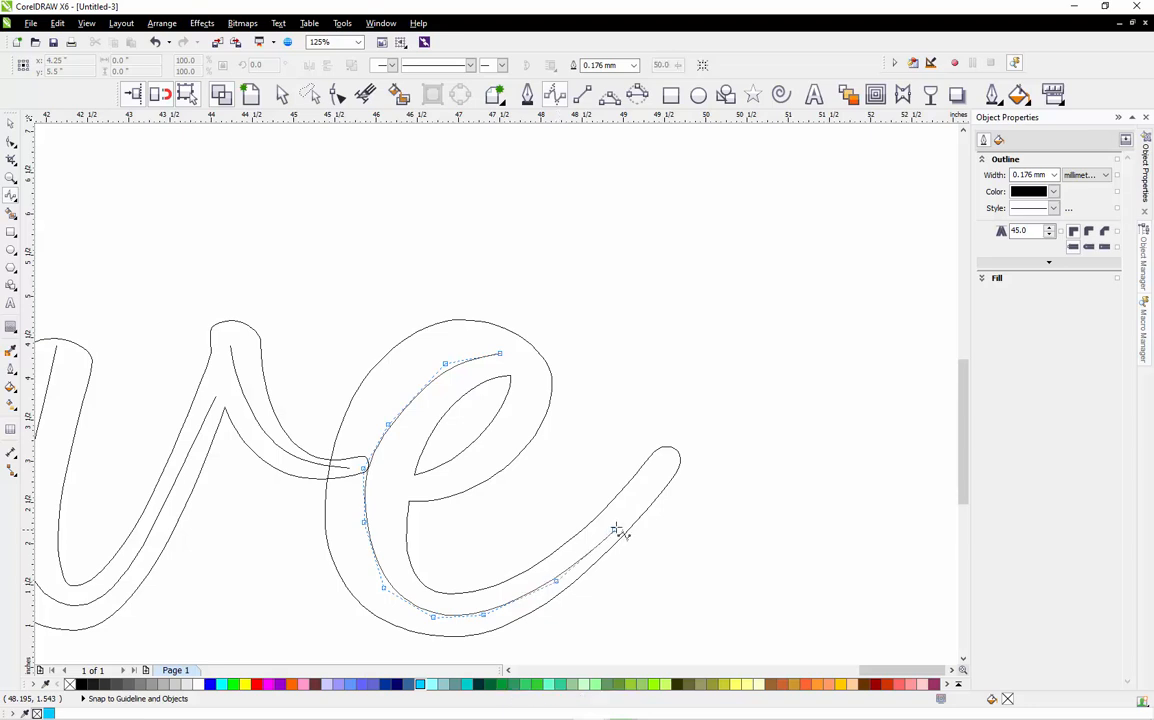
pyautogui.click(617, 522)
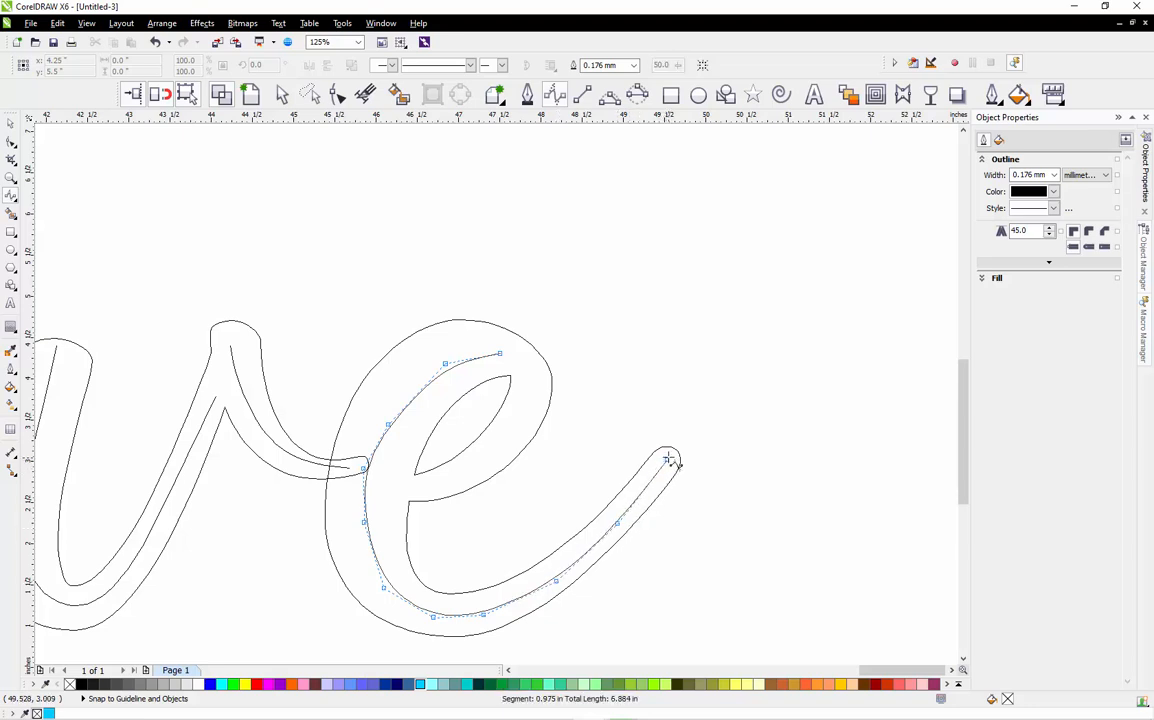
pyautogui.doubleClick(668, 458)
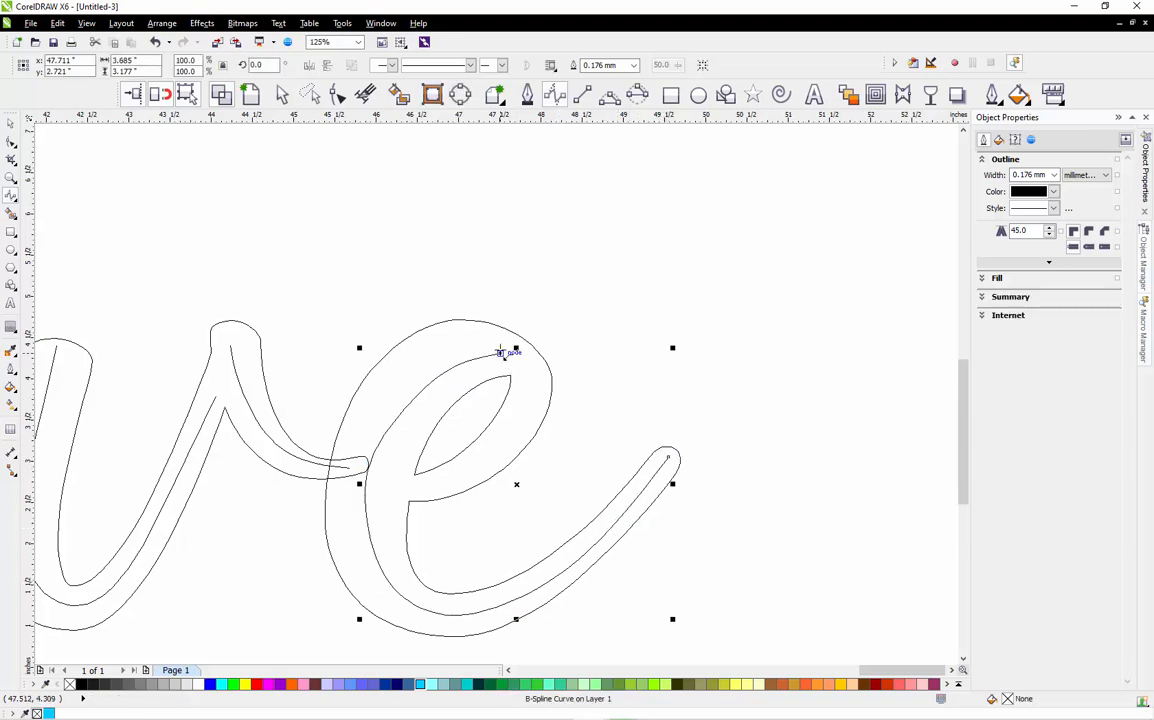
# Extend the e's B-spline from its upper end around the eye to the inner crossbar, for a total length of about 10.4 inches.
pyautogui.click(500, 352)
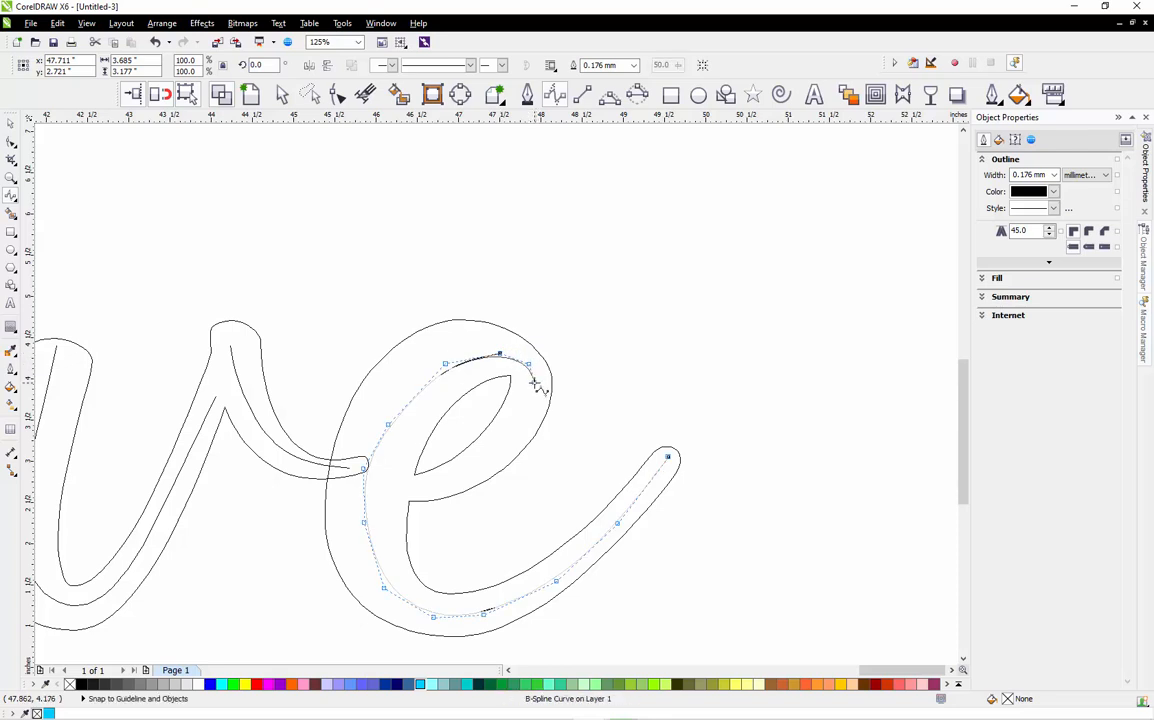
pyautogui.click(525, 427)
pyautogui.click(474, 470)
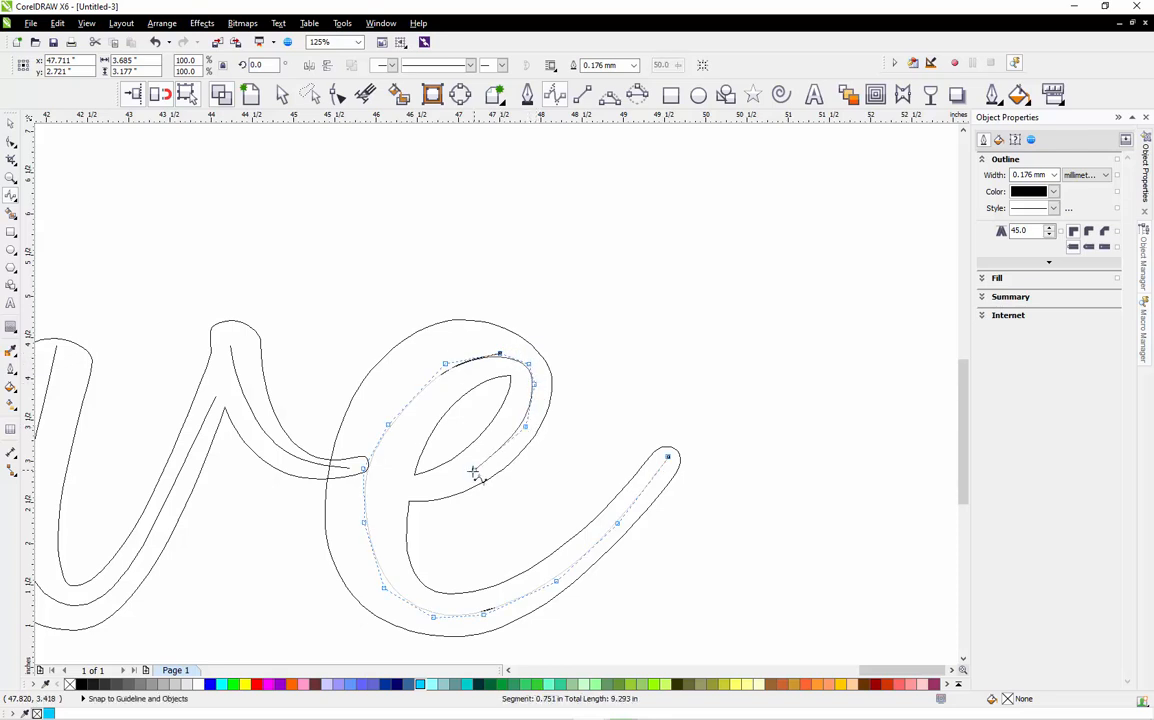
pyautogui.click(450, 479)
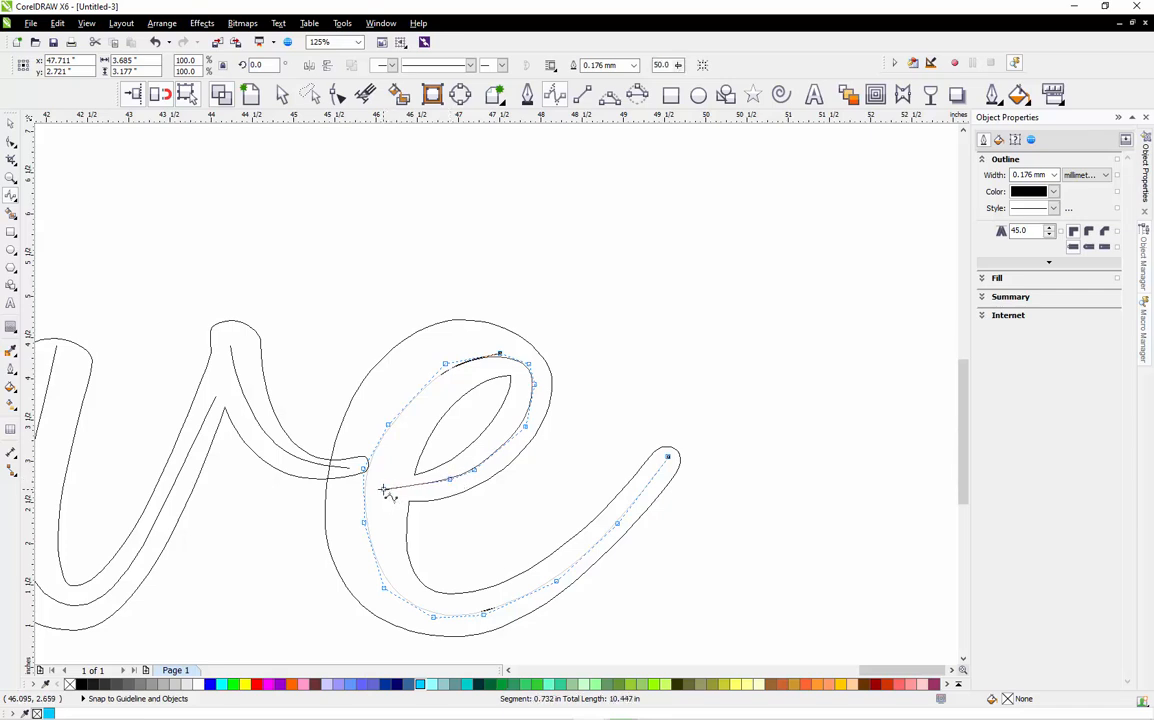
pyautogui.doubleClick(384, 489)
# Trace the L's centerline from its upper tip to the end of its foot with a B-spline about 11.7 inches long.
pyautogui.scroll(-2, 582, 359)
pyautogui.scroll(1, 304, 325)
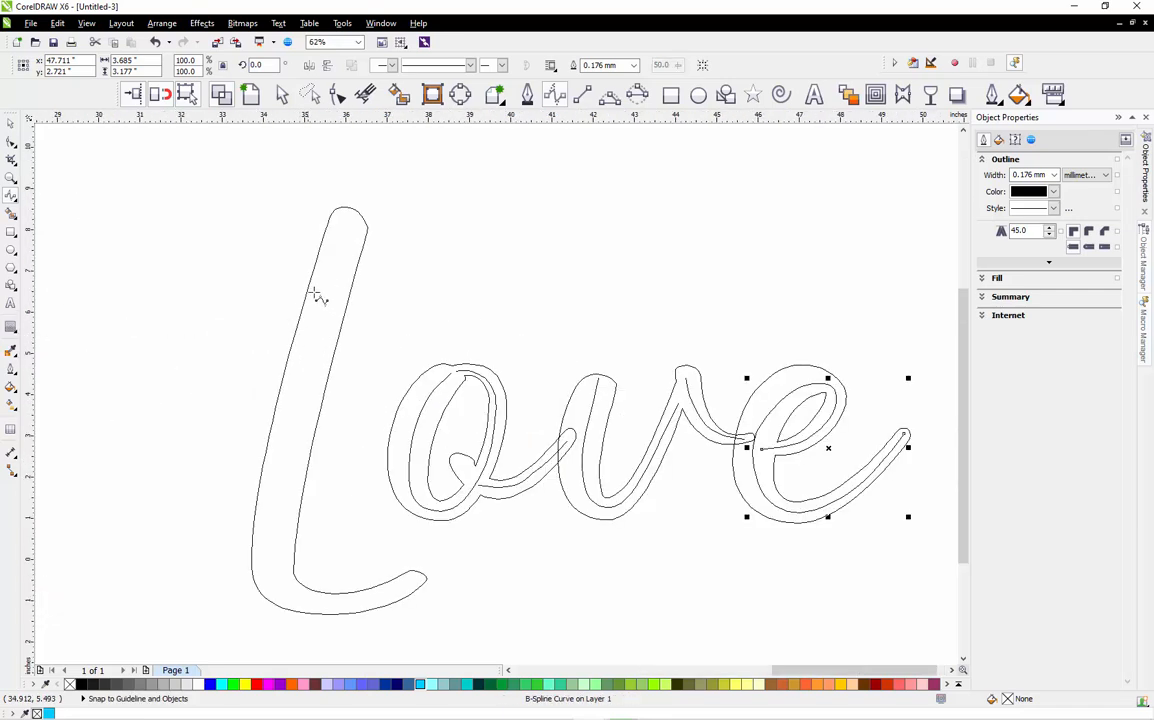
pyautogui.click(348, 215)
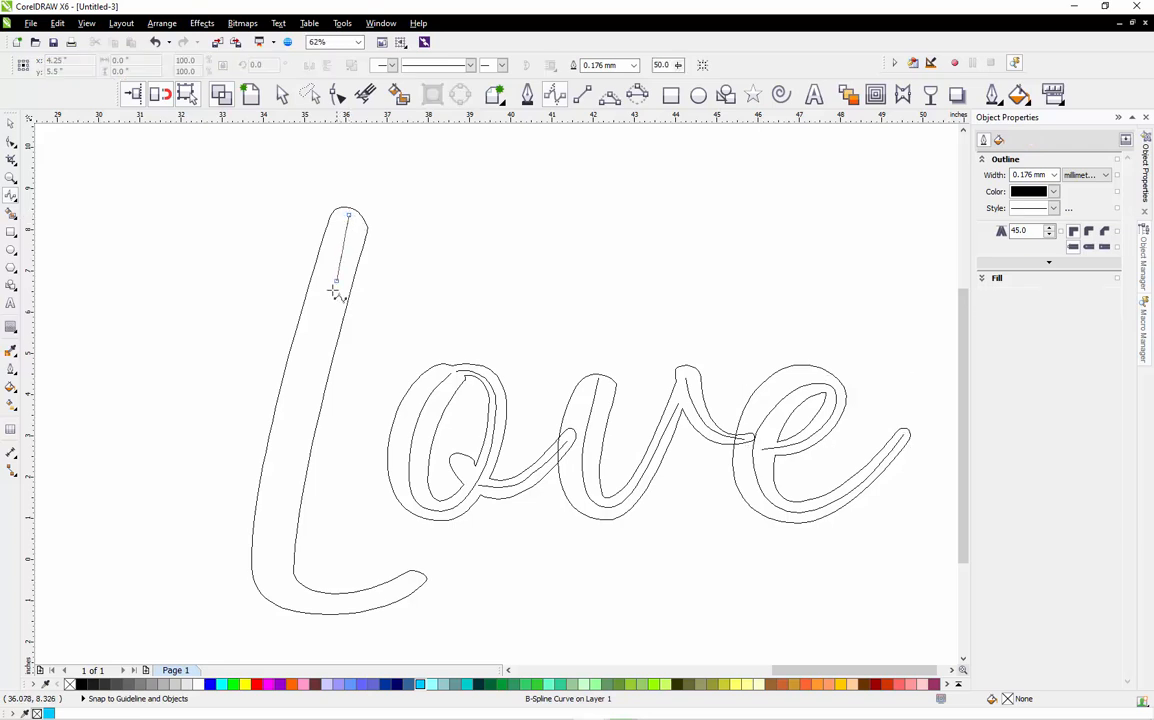
pyautogui.click(300, 395)
pyautogui.click(288, 461)
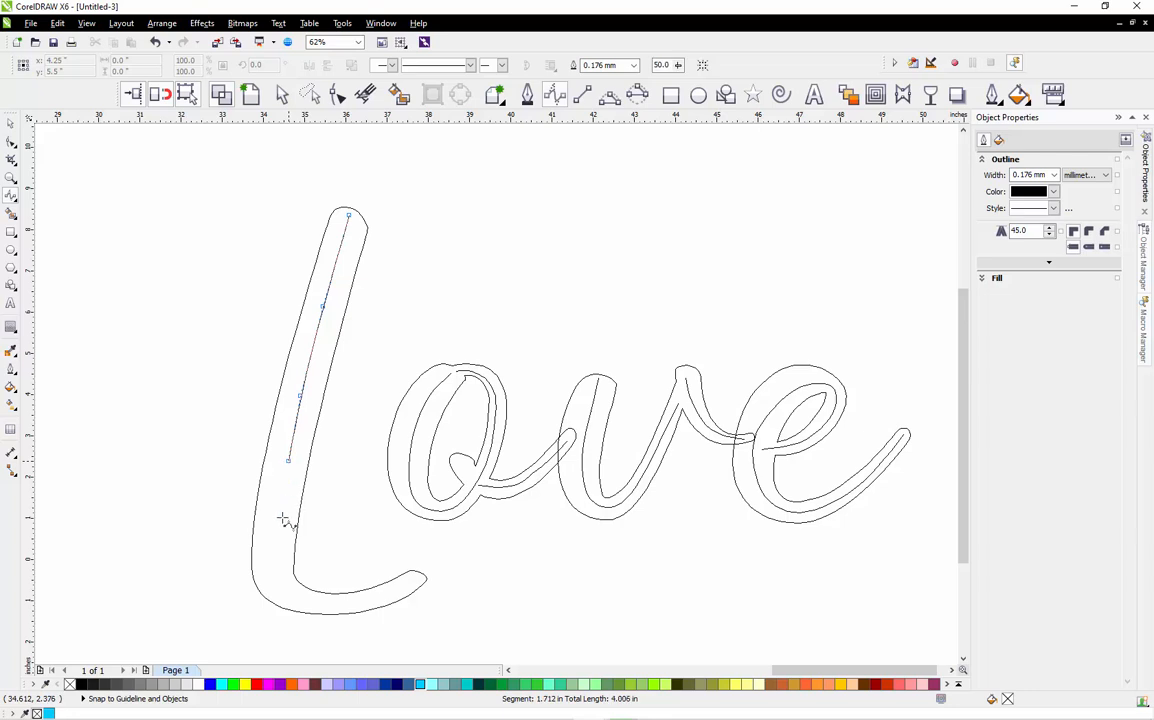
pyautogui.click(277, 528)
pyautogui.click(270, 573)
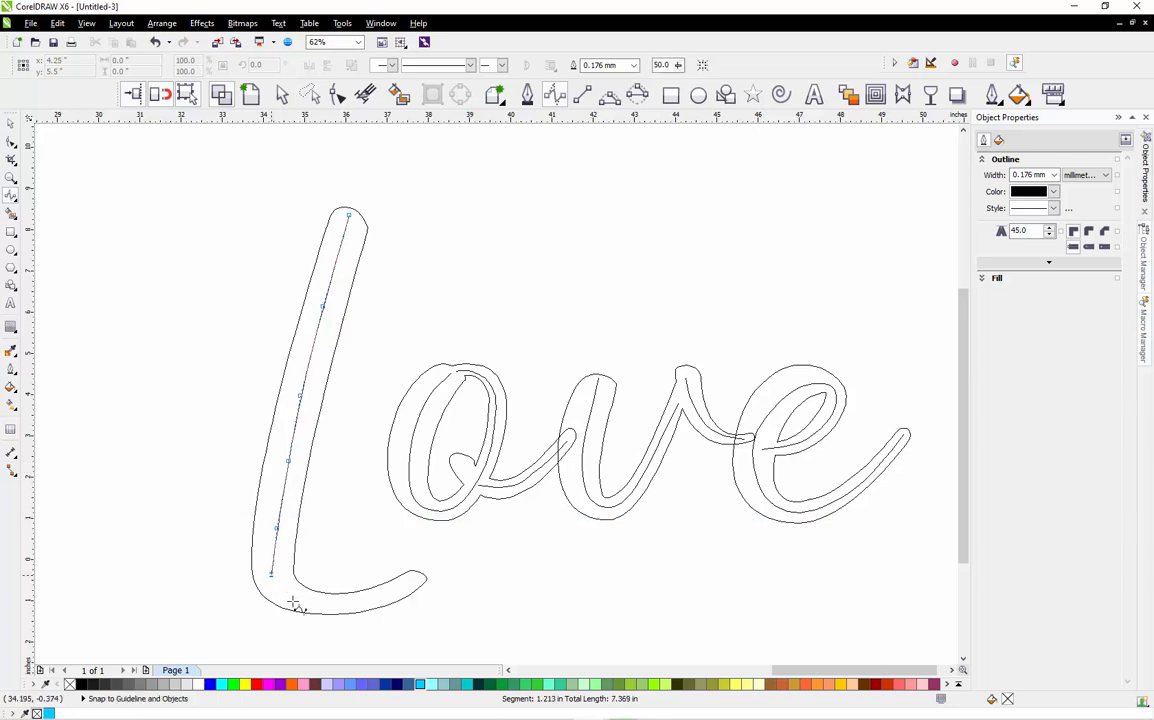
pyautogui.click(293, 601)
pyautogui.click(332, 605)
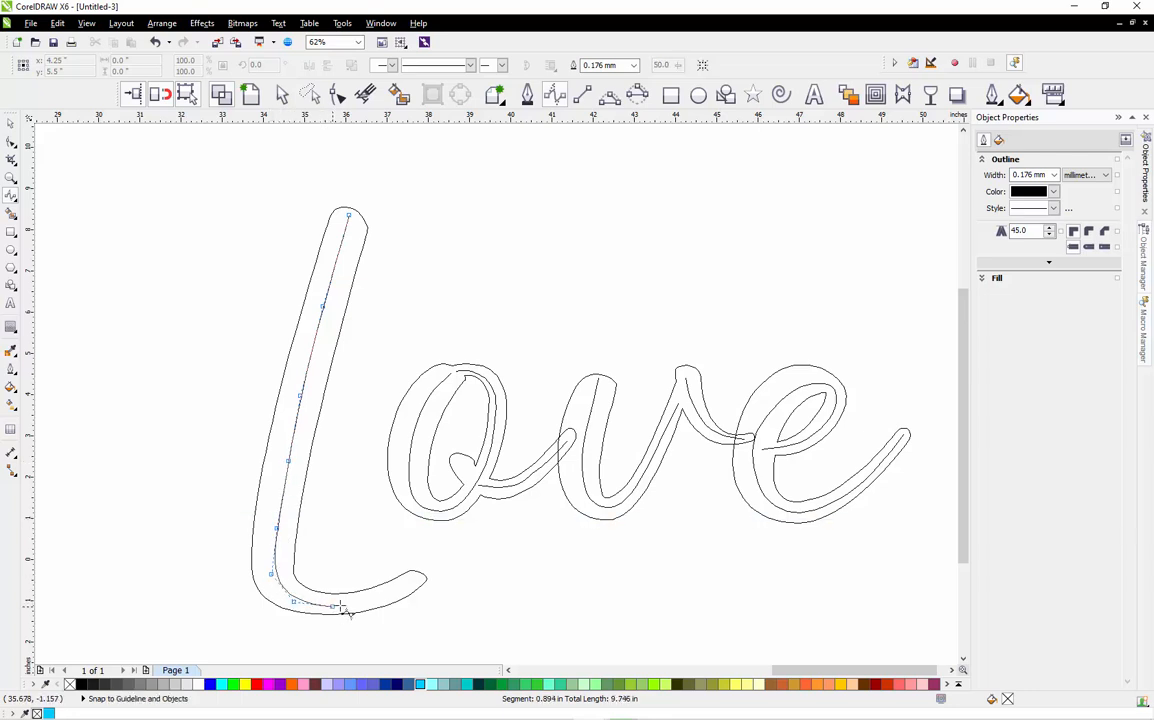
pyautogui.click(369, 598)
pyautogui.click(409, 594)
pyautogui.click(416, 580)
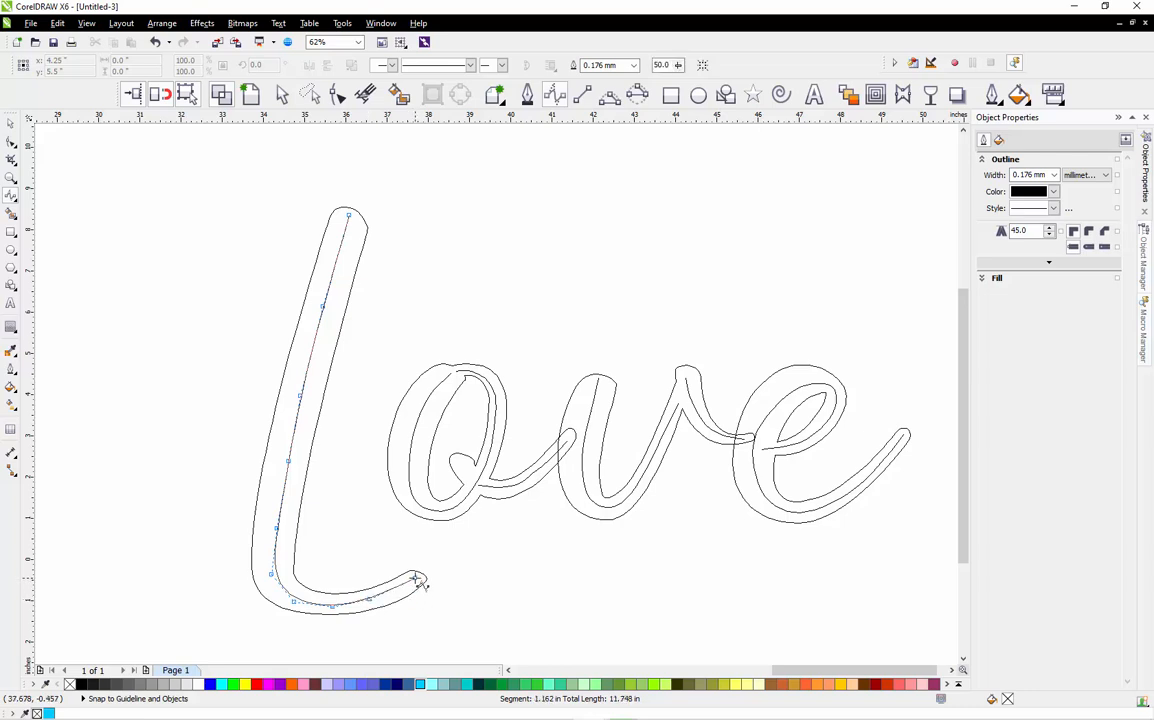
pyautogui.doubleClick(415, 578)
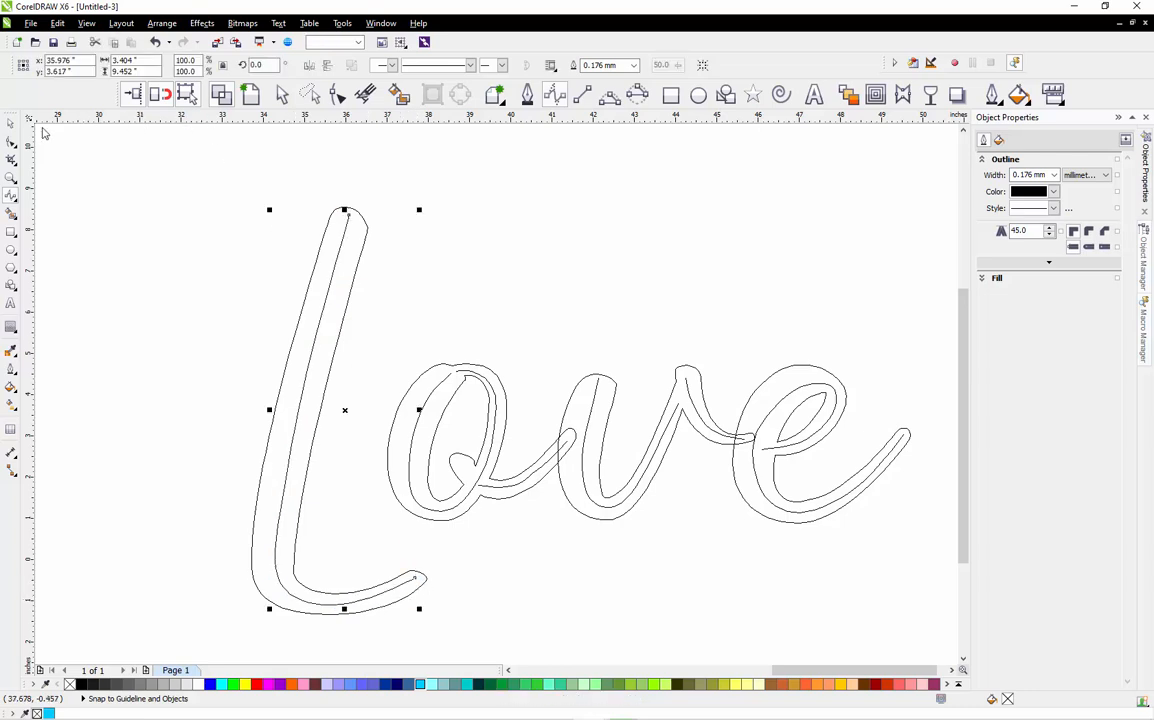
# Delete the original "Love" text outline, keeping only the traced centerlines.
pyautogui.click(11, 124)
pyautogui.click(450, 556)
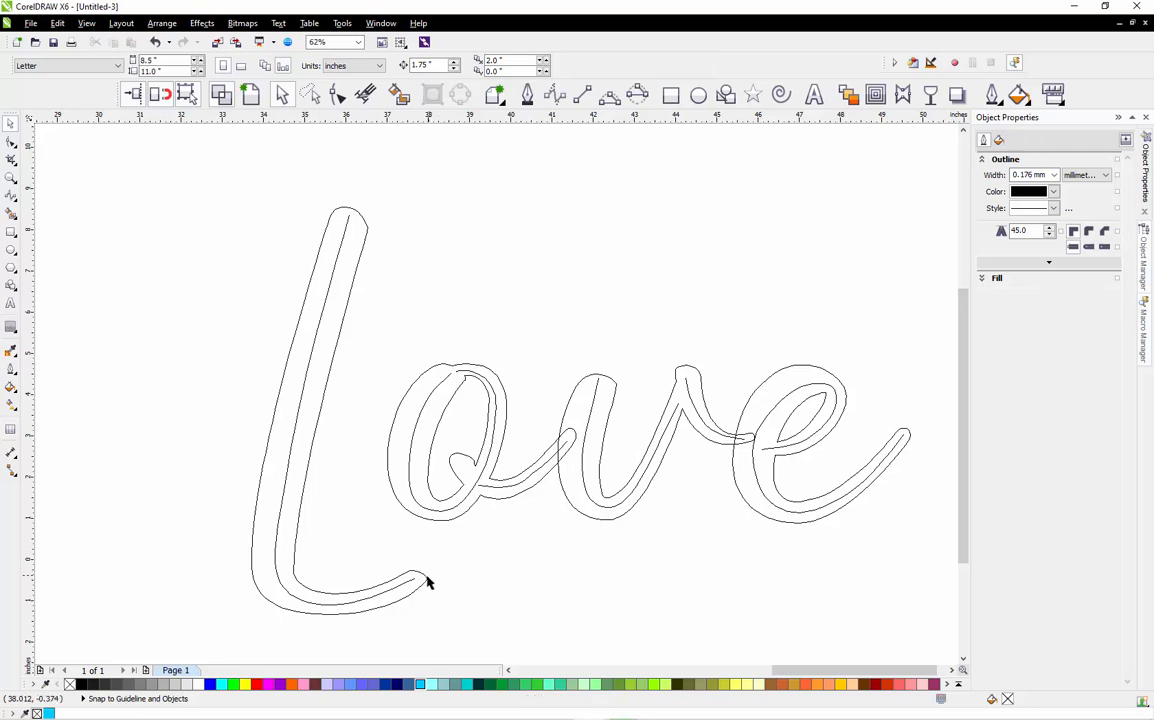
pyautogui.click(426, 582)
pyautogui.press('Delete')
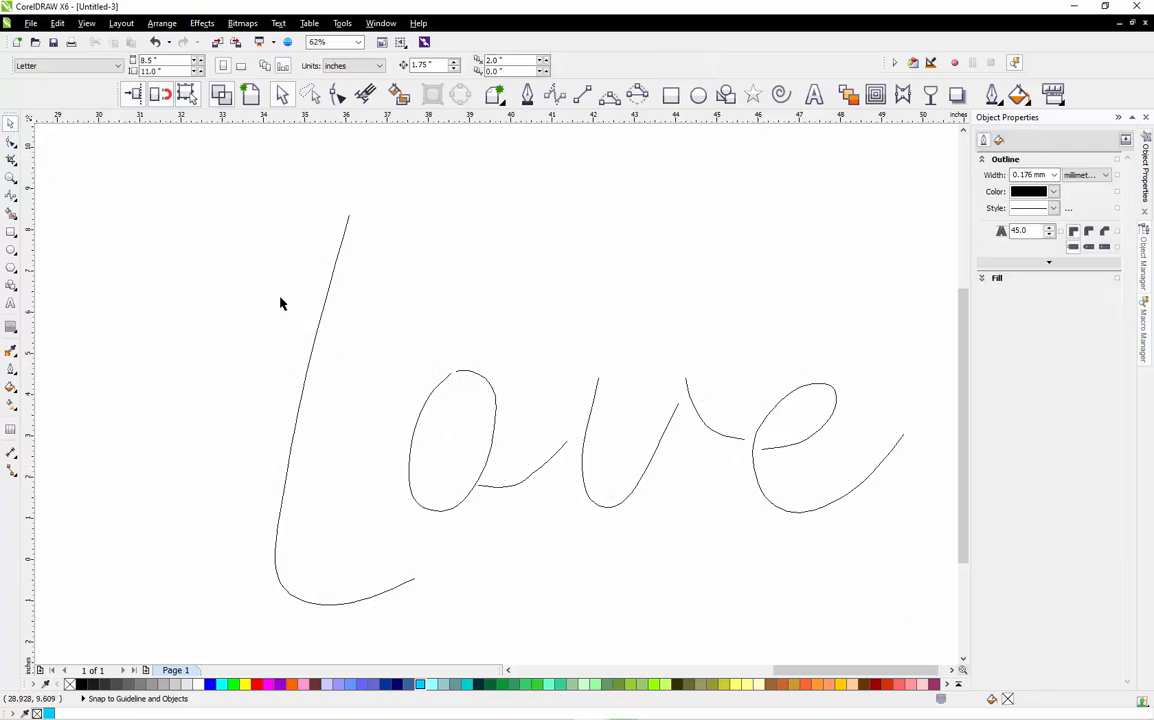
# Give all the traced "Love" strokes a 6 mm outline with rounded corners.
pyautogui.scroll(2, 505, 389)
pyautogui.scroll(-2, 425, 368)
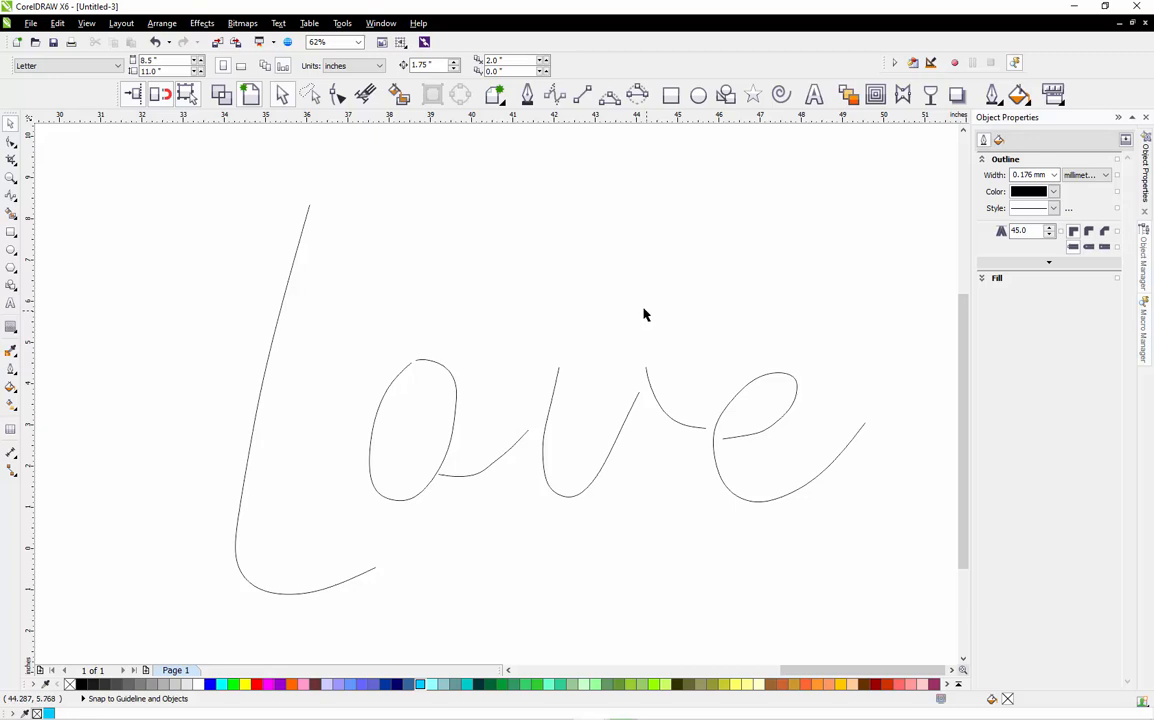
pyautogui.scroll(-1, 644, 315)
pyautogui.moveTo(826, 203); pyautogui.dragTo(330, 525)
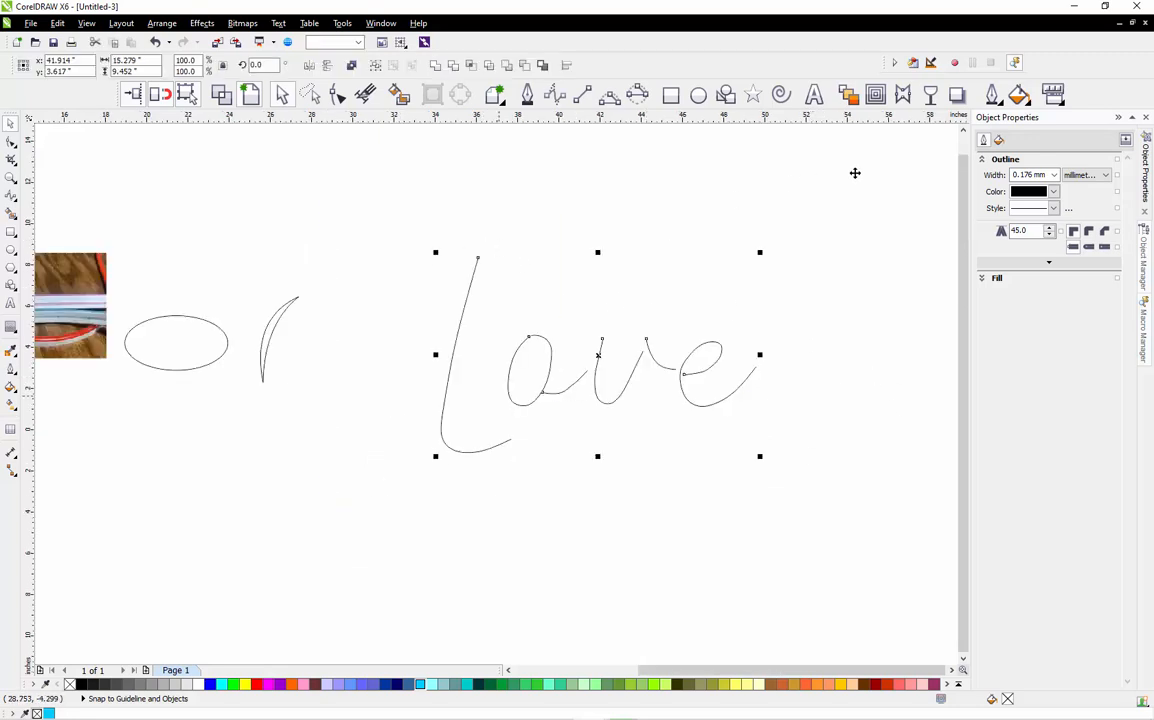
pyautogui.click(992, 95)
pyautogui.press('F12')
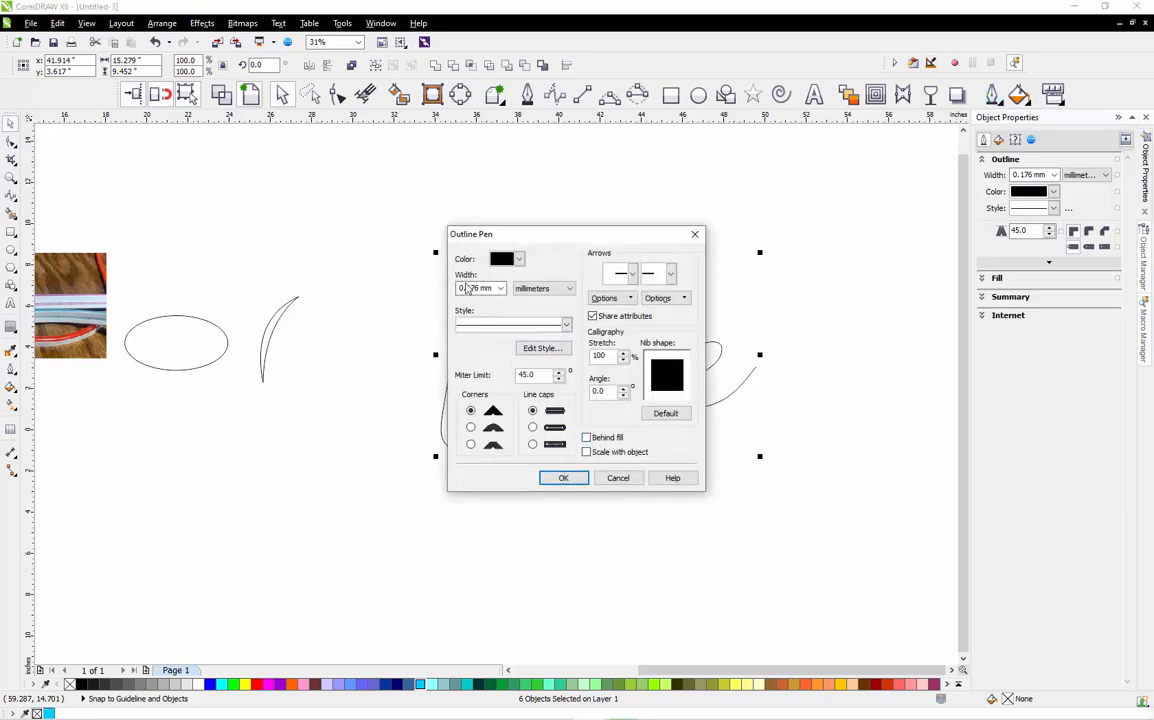
pyautogui.moveTo(490, 288); pyautogui.dragTo(422, 294)
pyautogui.write('6')
pyautogui.click(471, 429)
pyautogui.click(563, 477)
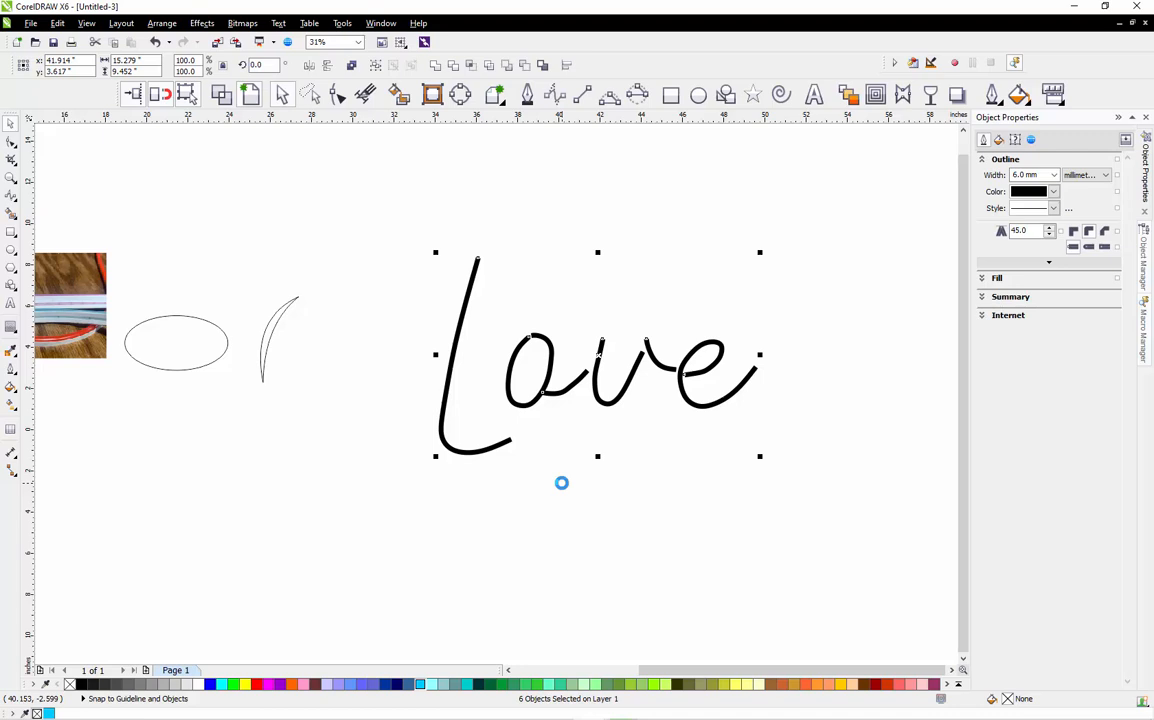
pyautogui.click(781, 289)
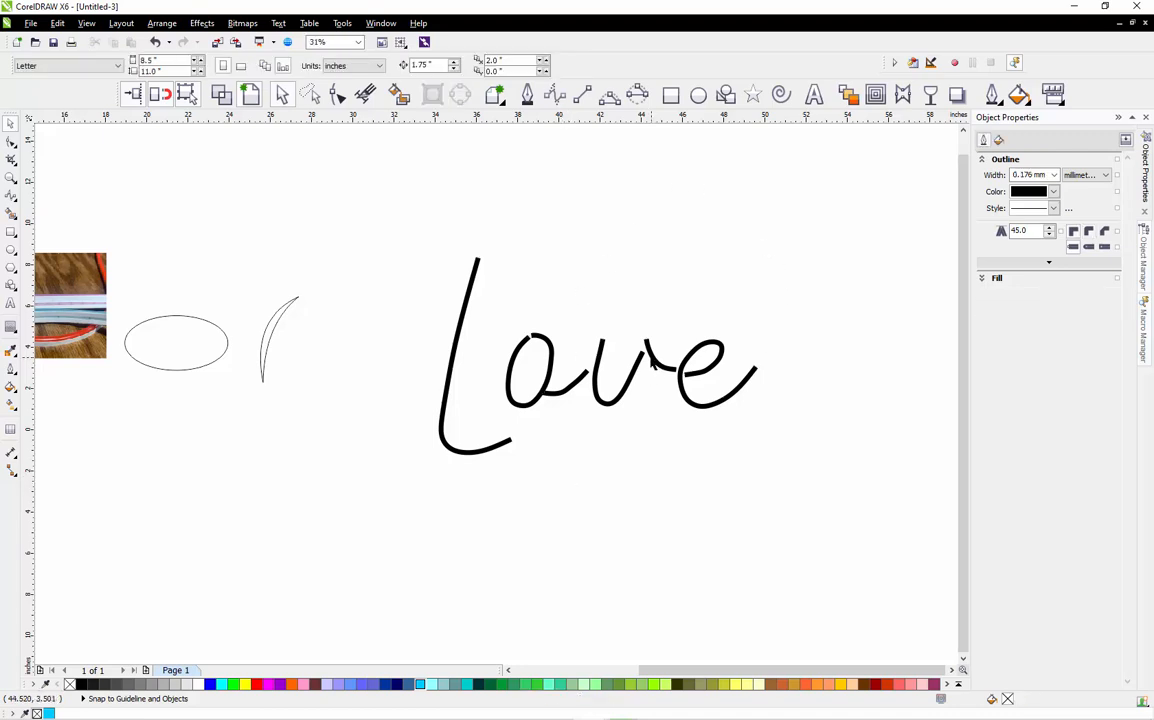
# Apply round line caps to all the traced "Love" strokes.
pyautogui.scroll(2, 652, 362)
pyautogui.scroll(-4, 652, 362)
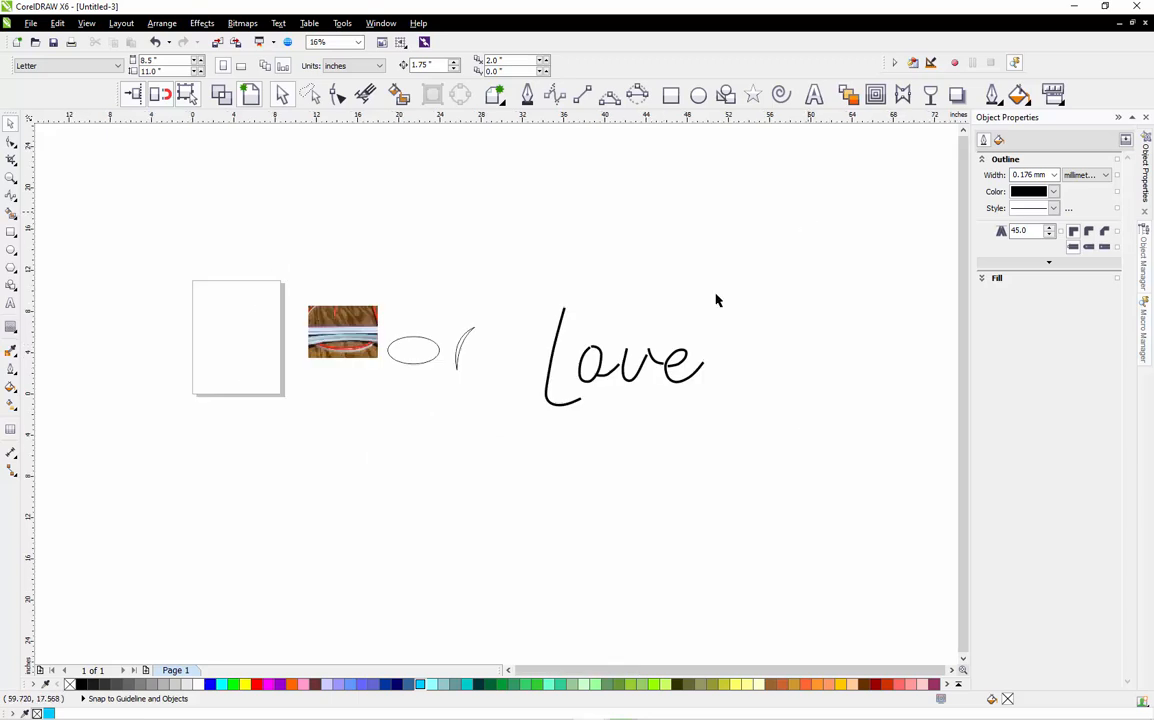
pyautogui.moveTo(804, 224); pyautogui.dragTo(523, 464)
pyautogui.click(992, 95)
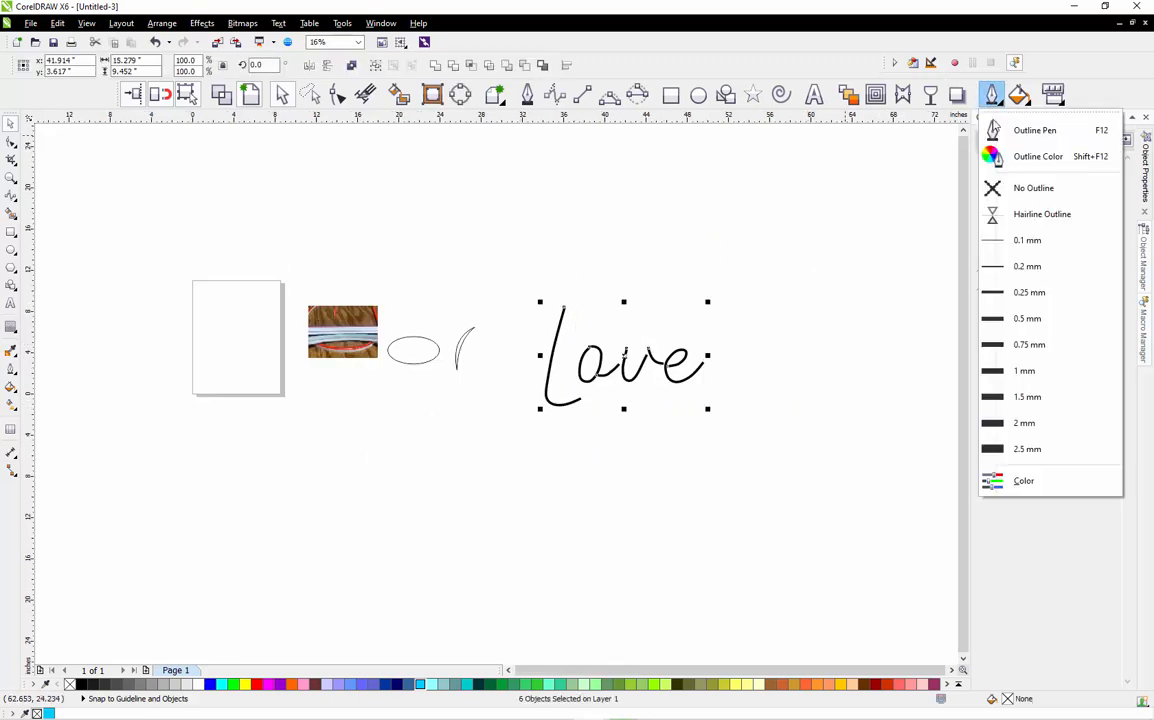
pyautogui.click(1012, 131)
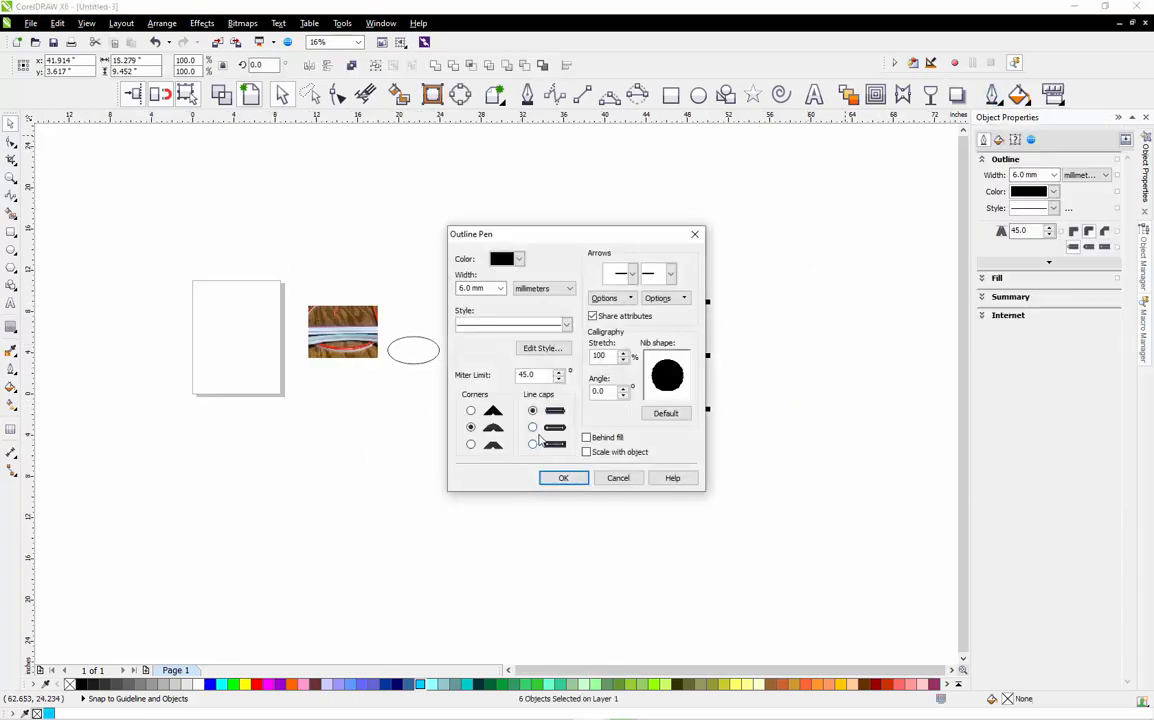
pyautogui.click(562, 477)
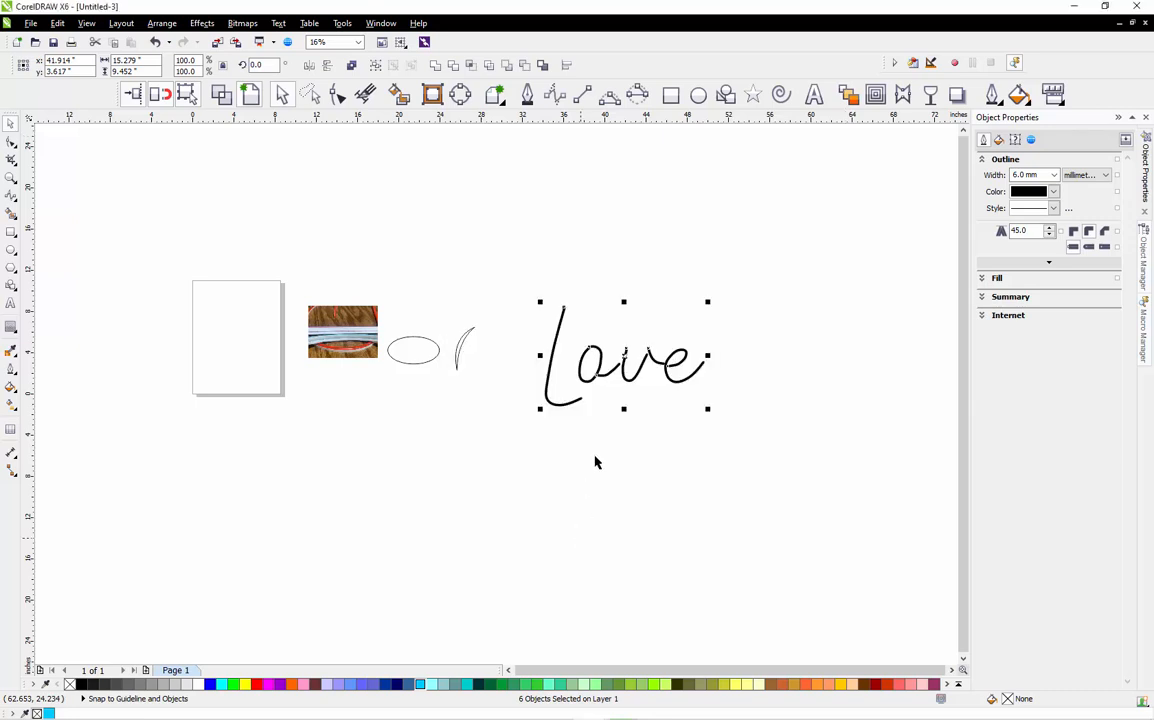
pyautogui.click(598, 463)
# Shorten the inner end of the o's connecting tail so that it clears the o's loop at the 6 mm width.
pyautogui.scroll(2, 606, 370)
pyautogui.scroll(1, 636, 355)
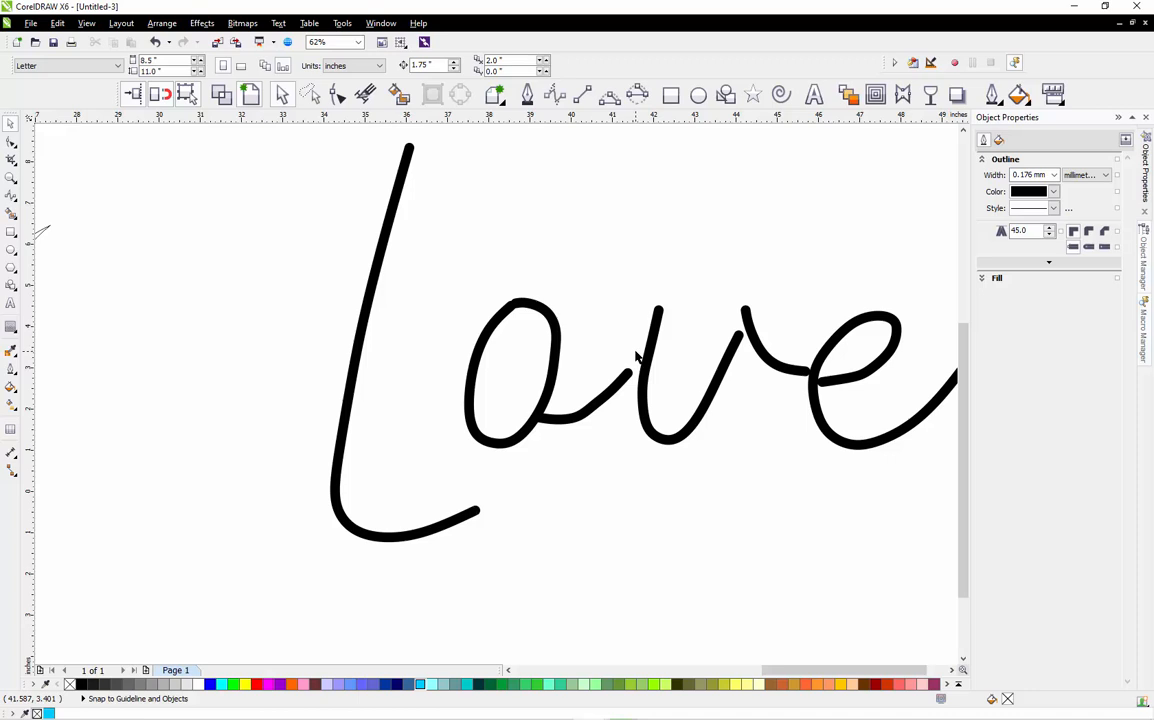
pyautogui.scroll(2, 591, 400)
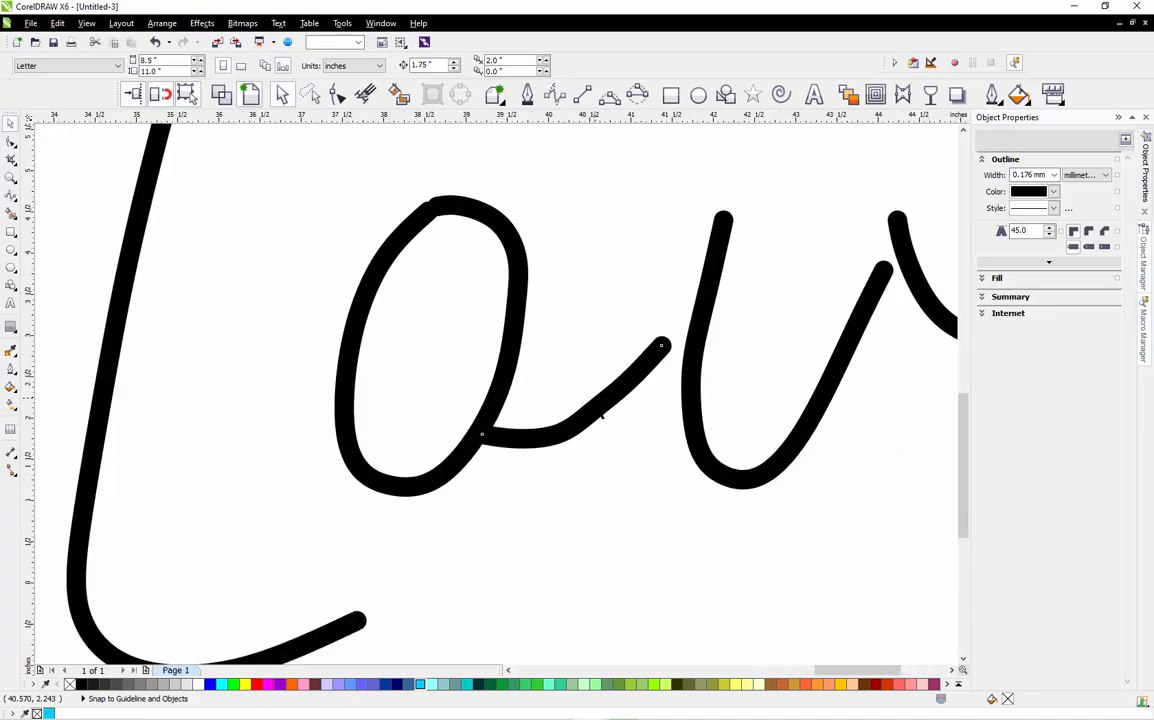
pyautogui.scroll(1, 598, 404)
pyautogui.moveTo(597, 406); pyautogui.dragTo(620, 402)
pyautogui.press('F10')
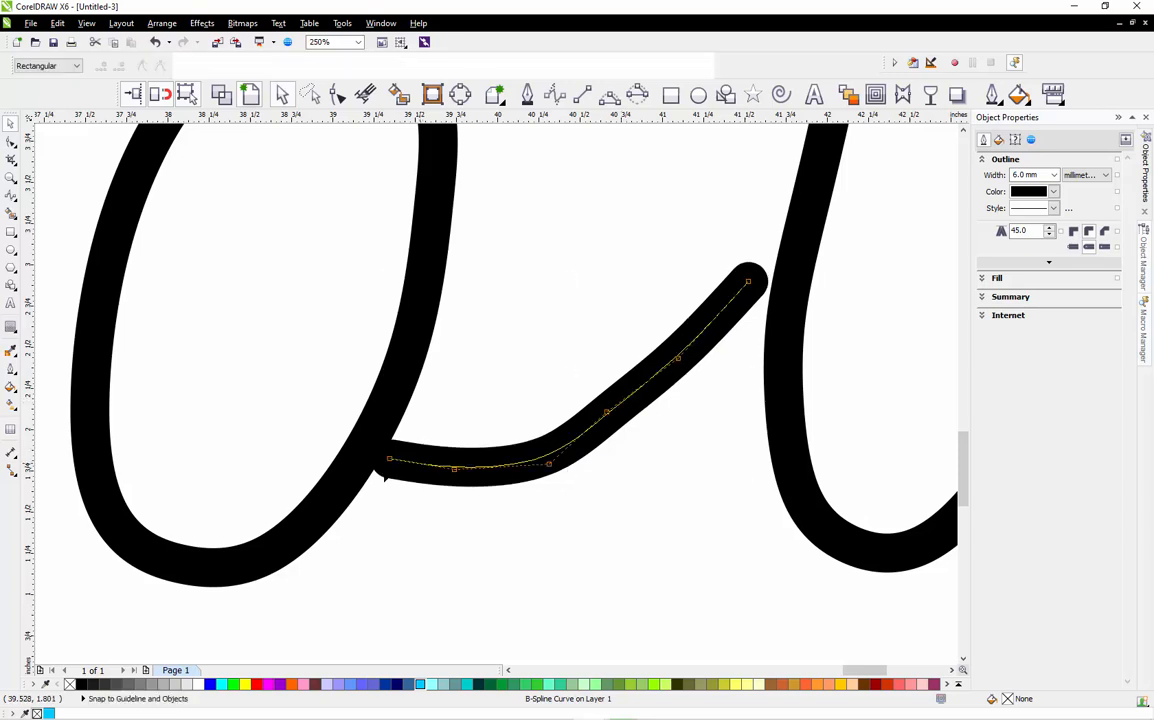
pyautogui.moveTo(389, 459); pyautogui.dragTo(411, 462)
pyautogui.scroll(-2, 463, 448)
pyautogui.press('space')
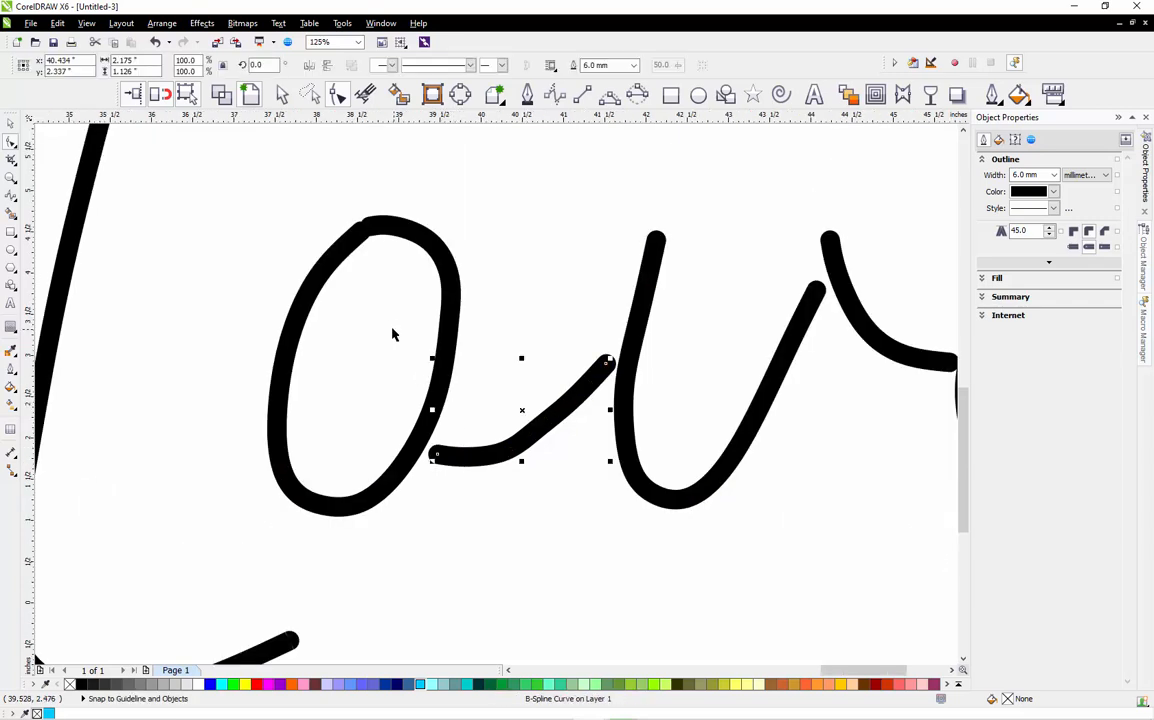
# Pull the o's left end node back along its path to leave a gap at the top of the loop.
pyautogui.click(369, 224)
pyautogui.scroll(2, 369, 224)
pyautogui.press('space')
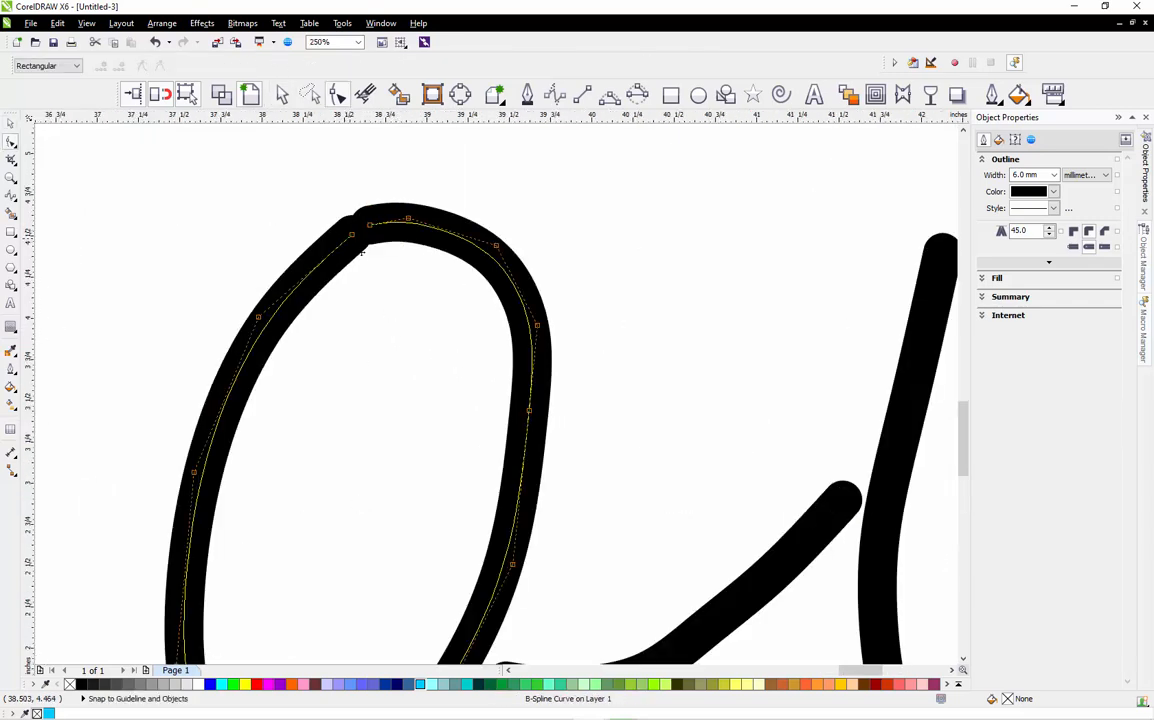
pyautogui.moveTo(351, 238); pyautogui.dragTo(326, 255)
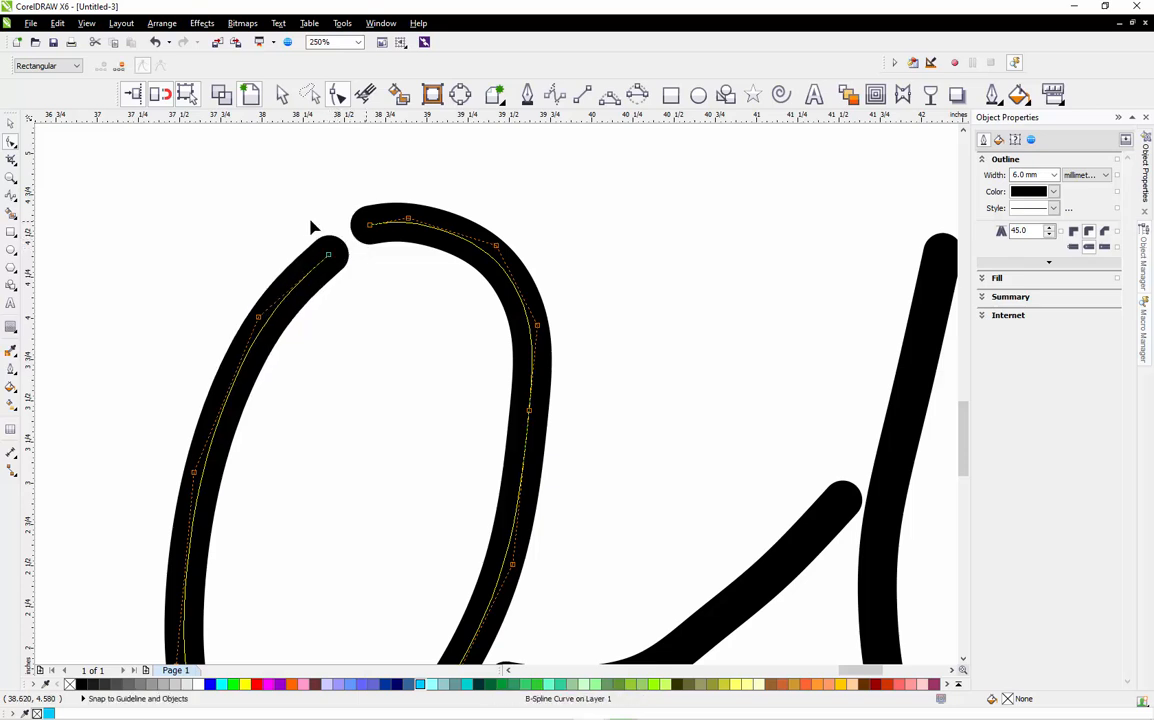
pyautogui.scroll(-2, 311, 227)
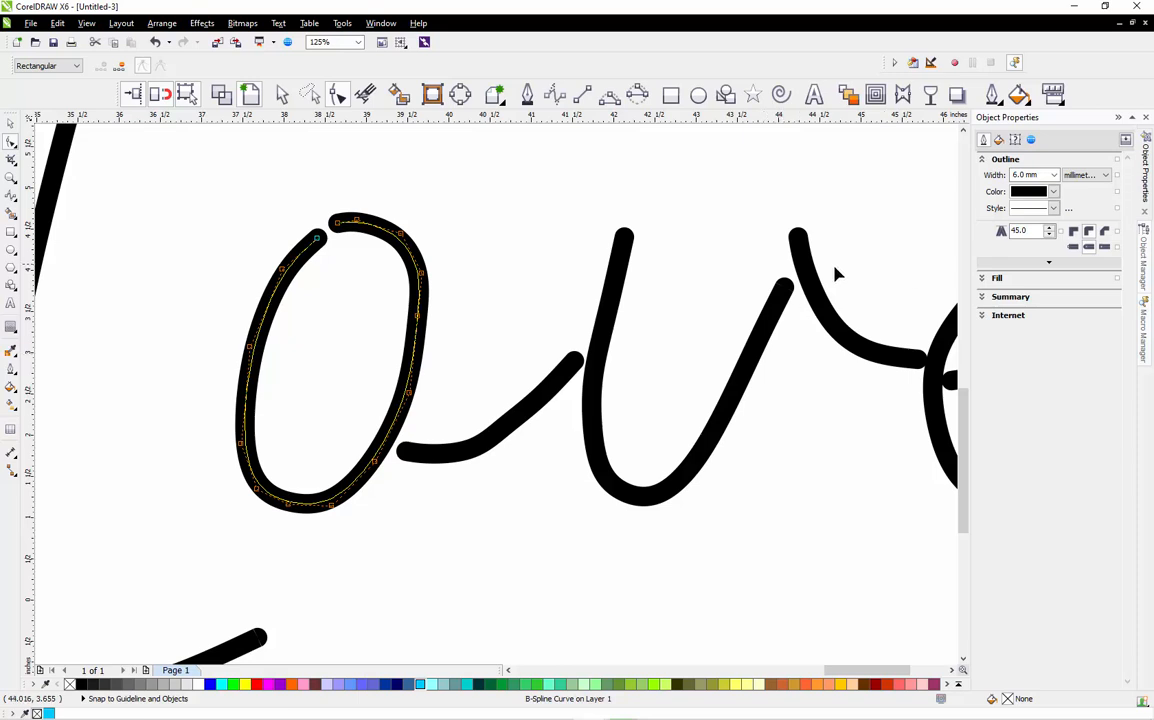
# Move the v's exit stroke slightly away from the e to leave a gap between the two letters.
pyautogui.scroll(1, 837, 271)
pyautogui.scroll(-1, 456, 422)
pyautogui.scroll(1, 741, 425)
pyautogui.scroll(1, 605, 403)
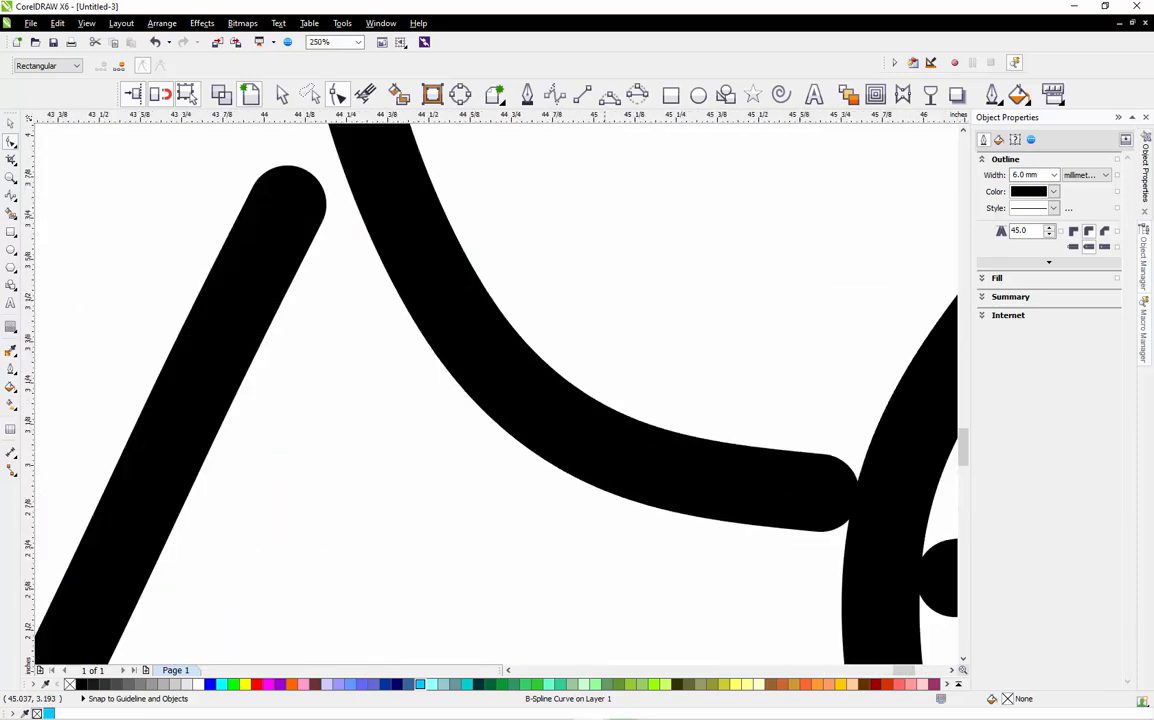
pyautogui.moveTo(616, 443)
pyautogui.mouseDown()
pyautogui.moveTo(649, 449)
pyautogui.moveTo(634, 461)
pyautogui.moveTo(606, 444)
pyautogui.mouseUp()
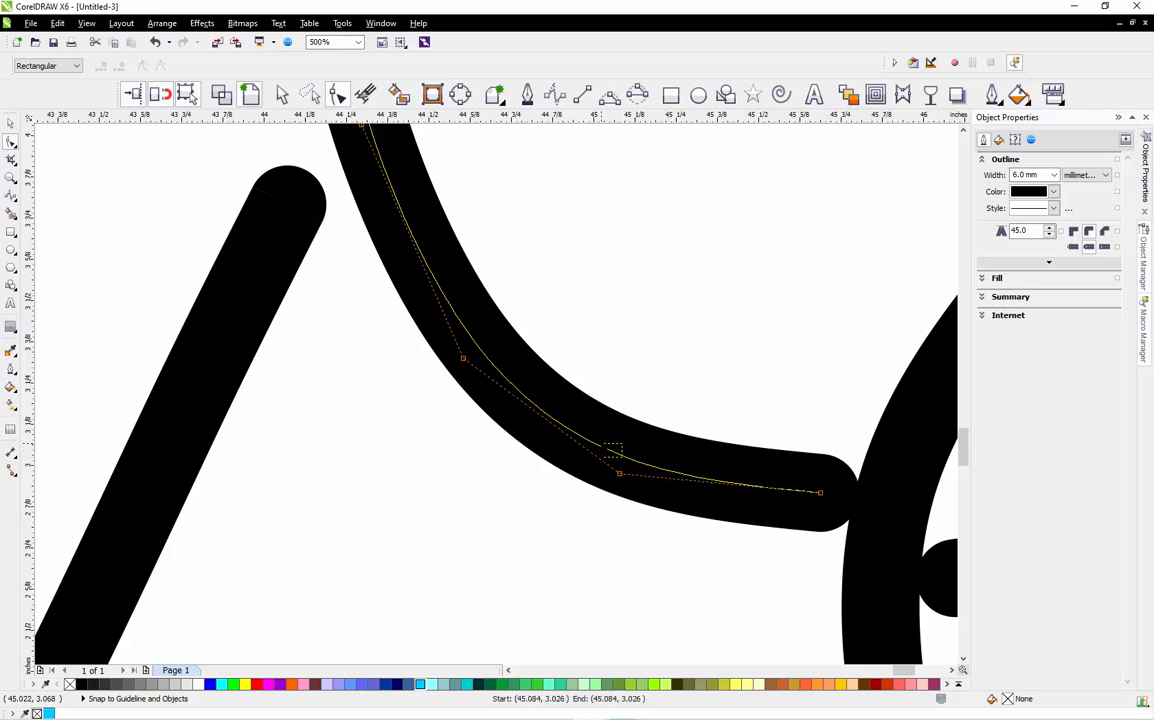
pyautogui.click(10, 124)
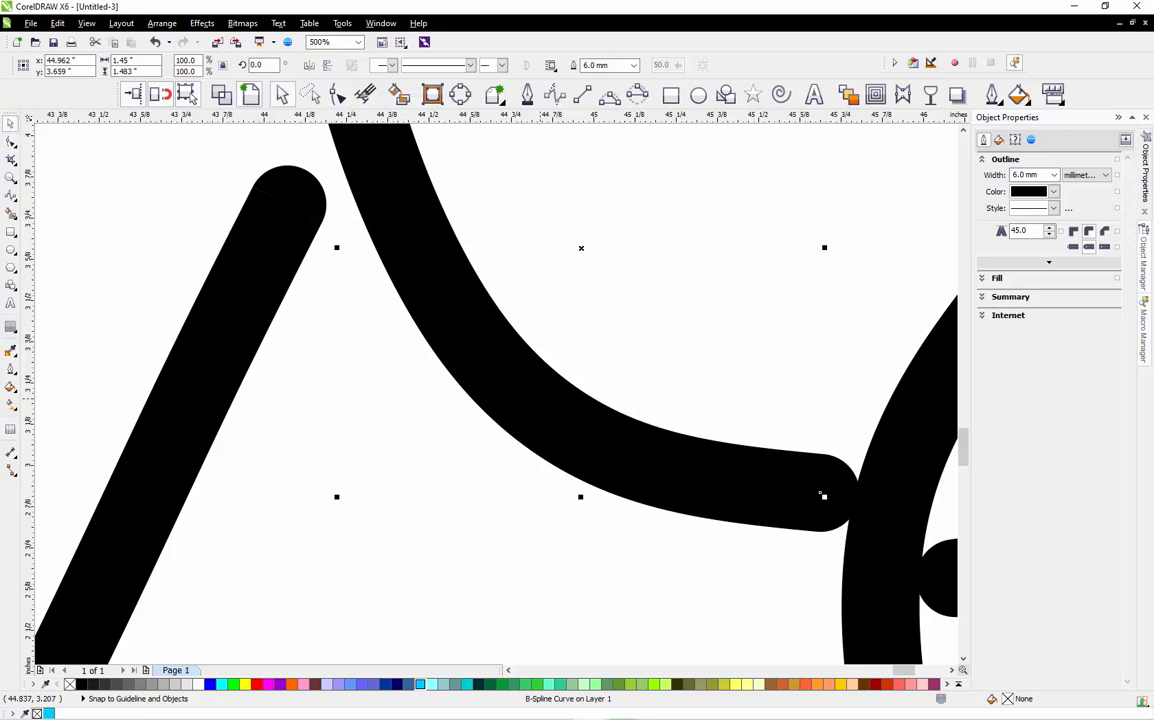
pyautogui.moveTo(823, 495); pyautogui.dragTo(809, 487)
pyautogui.moveTo(527, 390); pyautogui.dragTo(525, 393)
pyautogui.scroll(-1, 428, 341)
pyautogui.scroll(-1, 559, 301)
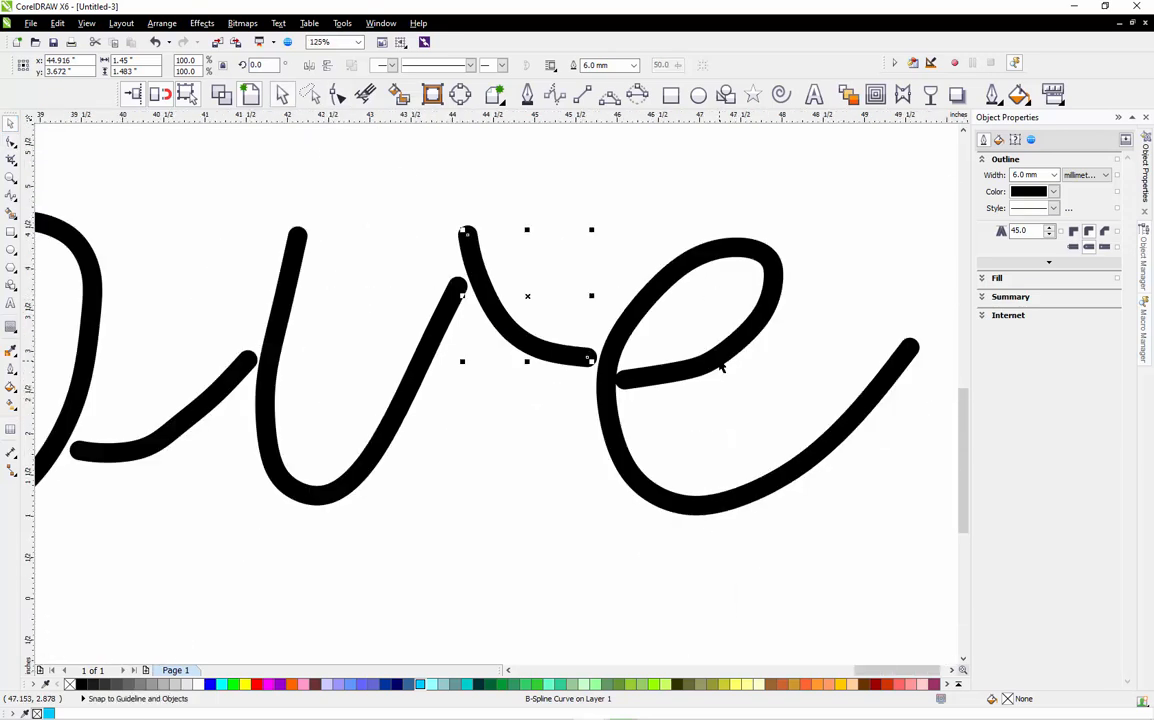
# Shorten the inner end of the e's crossbar so that it clears the letter's outer curve.
pyautogui.scroll(1, 720, 359)
pyautogui.doubleClick(530, 396)
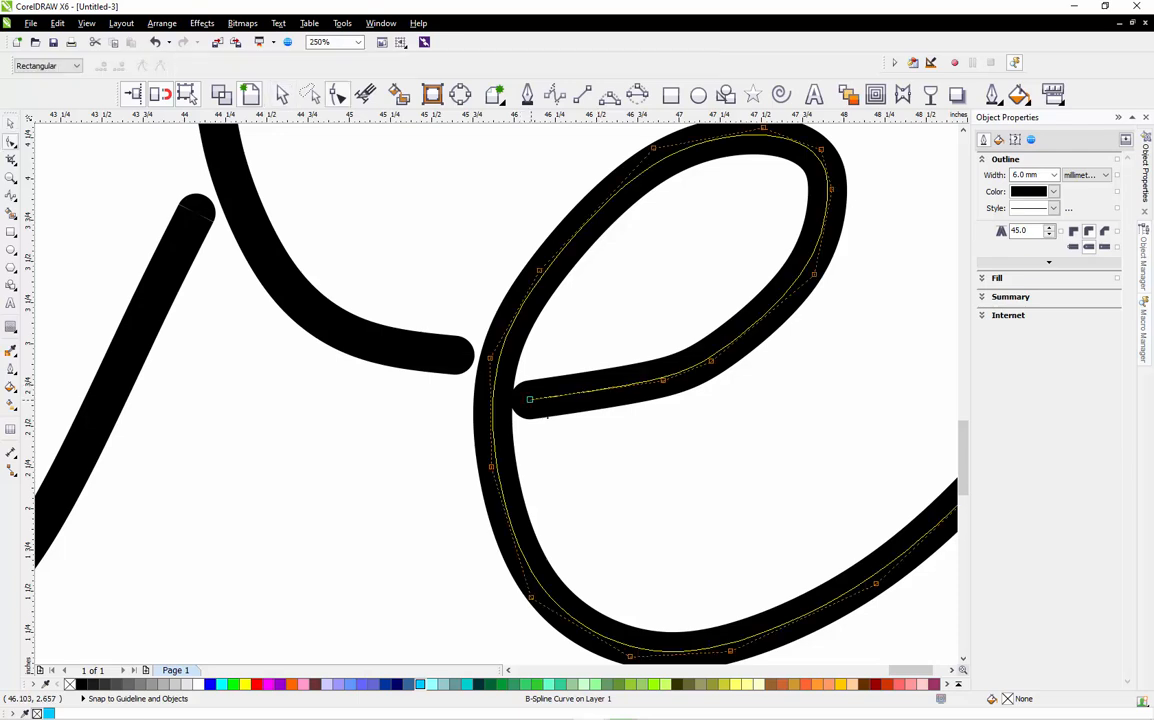
pyautogui.press('space')
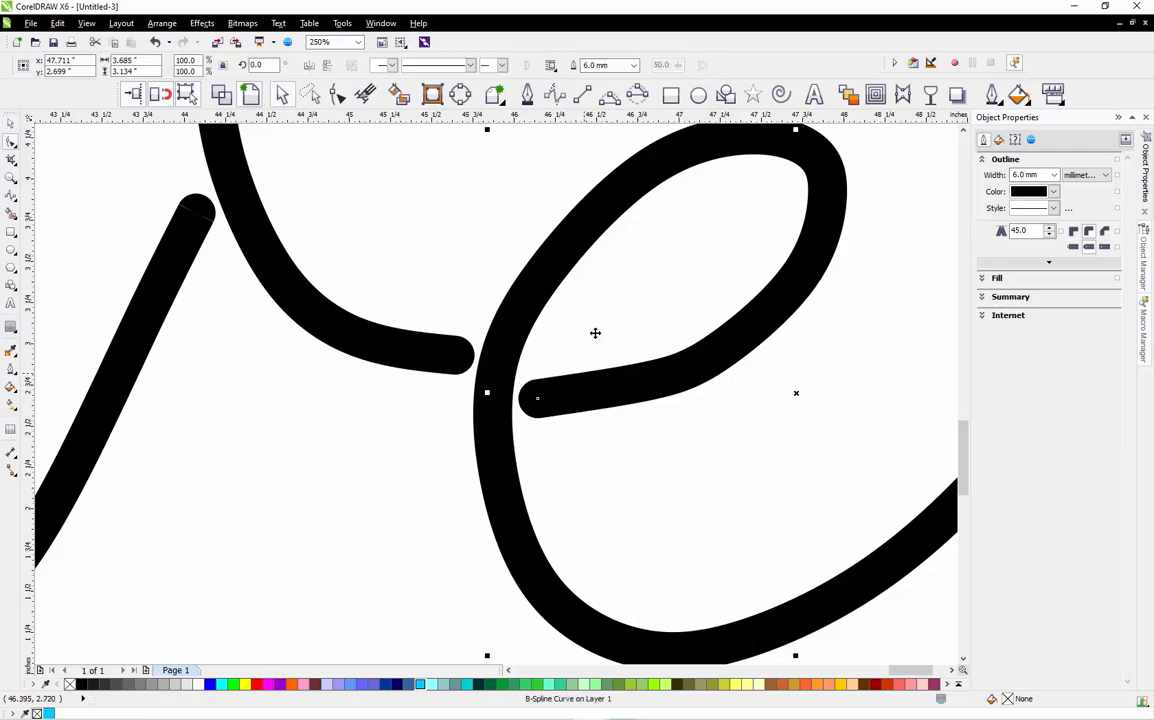
pyautogui.scroll(-2, 595, 333)
pyautogui.click(514, 460)
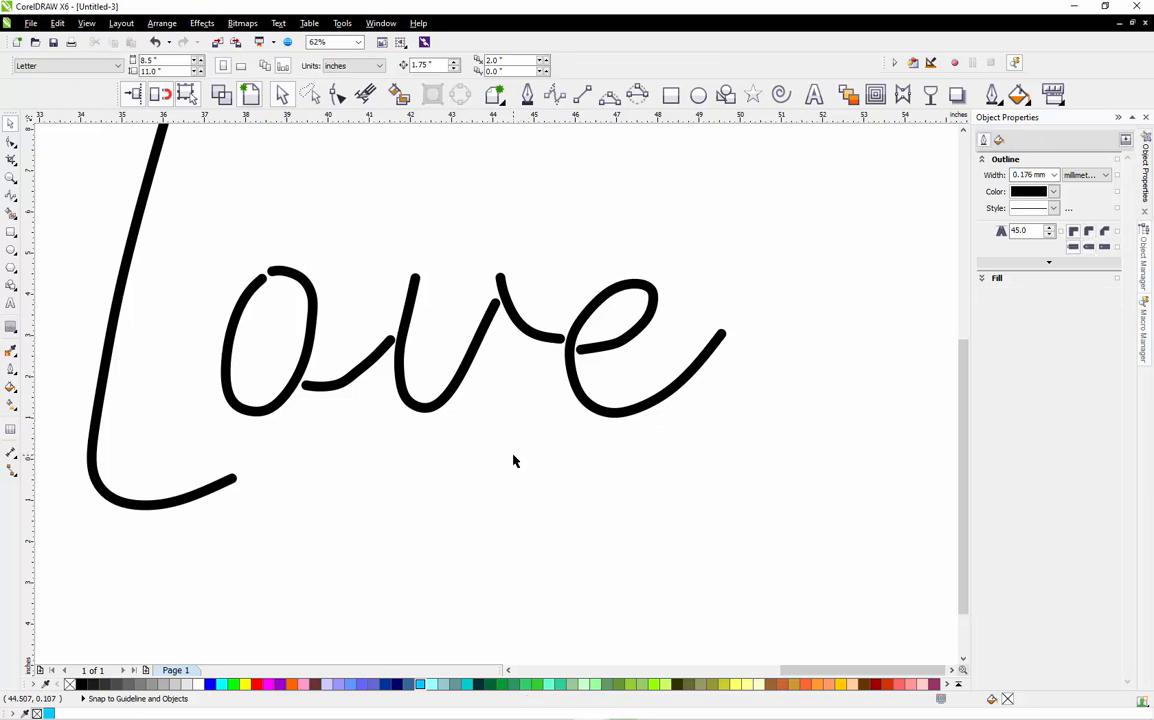
# Switch the display to wireframe and check the object properties of the o's connecting tail for a curve length.
pyautogui.scroll(-1, 510, 452)
pyautogui.scroll(1, 379, 368)
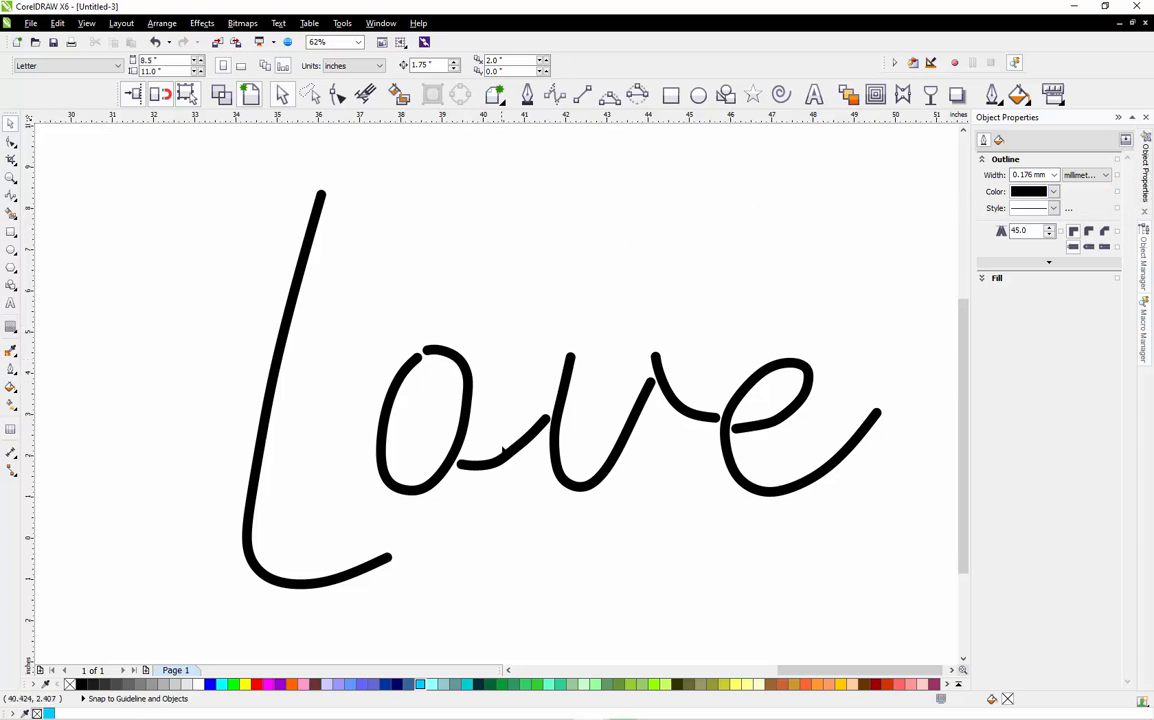
pyautogui.click(517, 458)
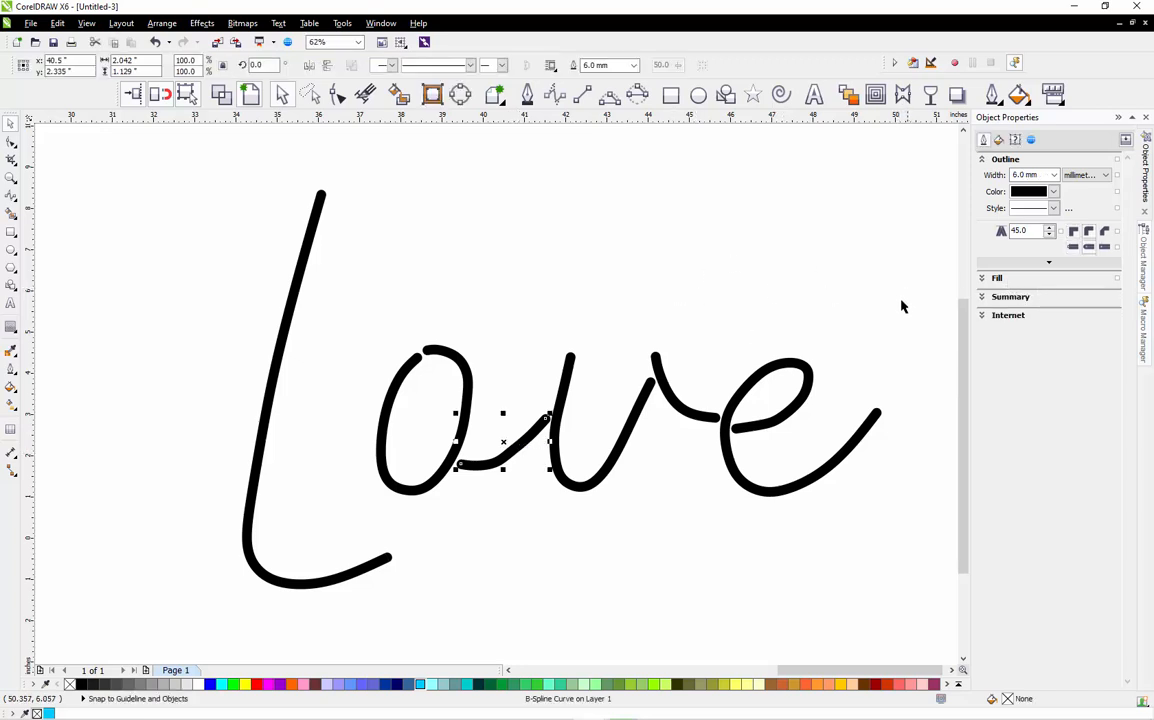
pyautogui.press('space')
pyautogui.press('Escape')
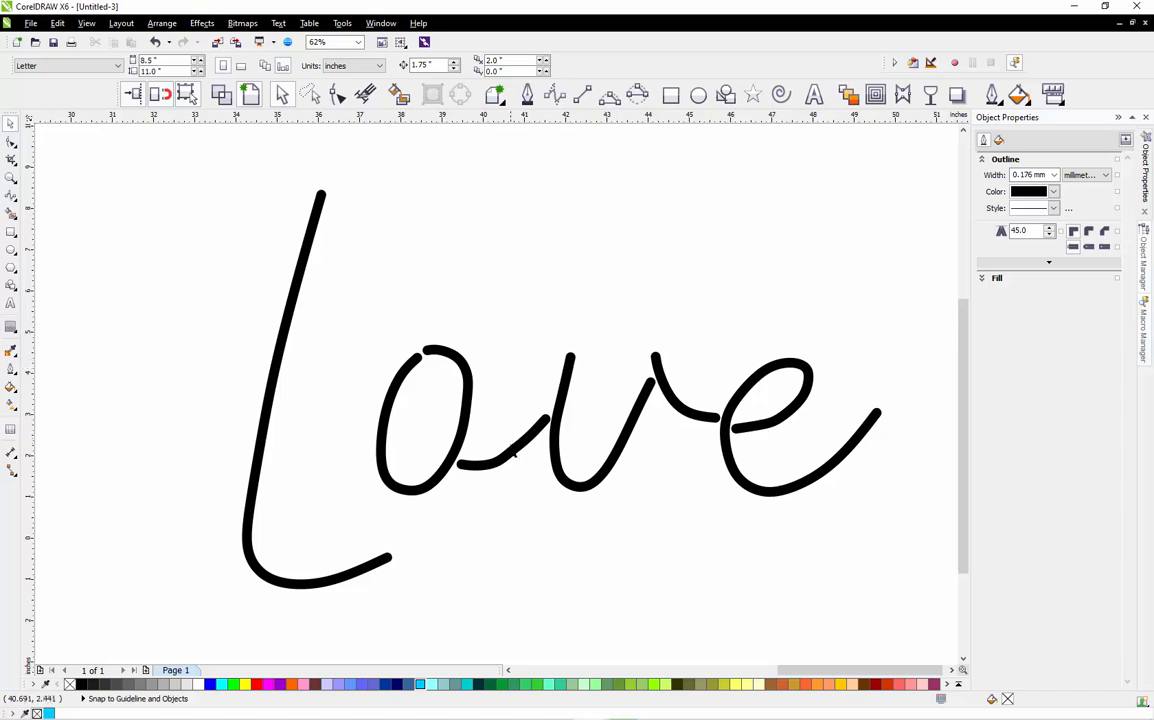
pyautogui.click(511, 454)
pyautogui.click(221, 95)
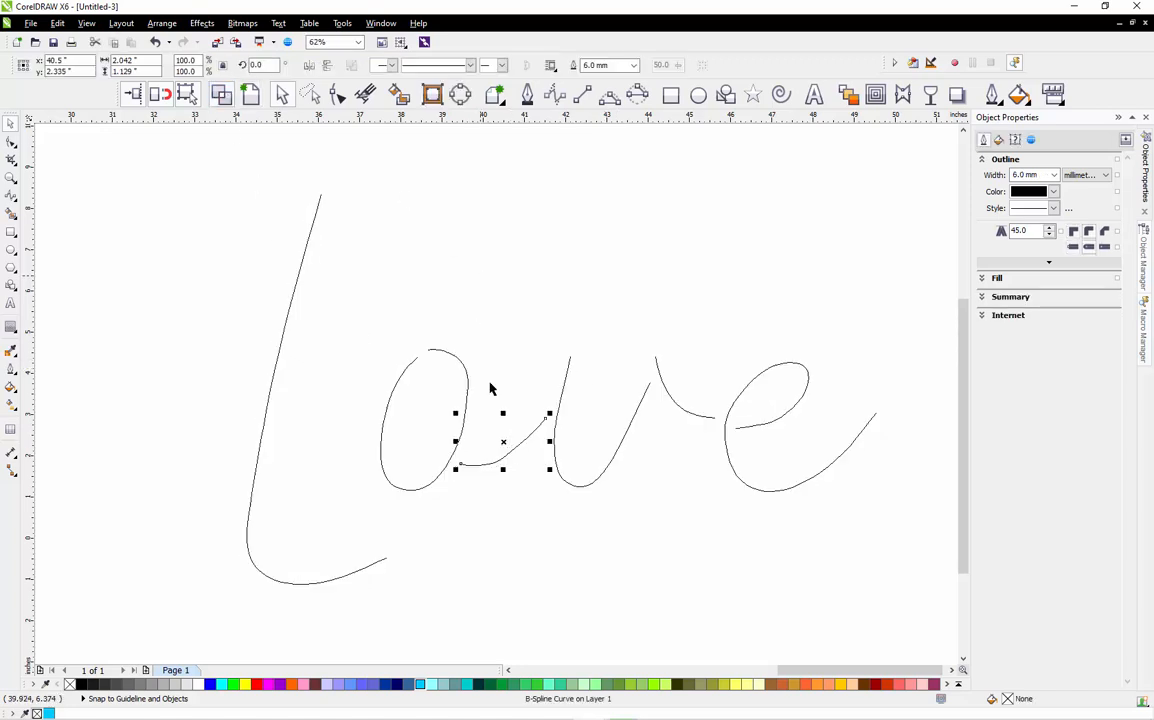
pyautogui.click(986, 282)
pyautogui.click(986, 280)
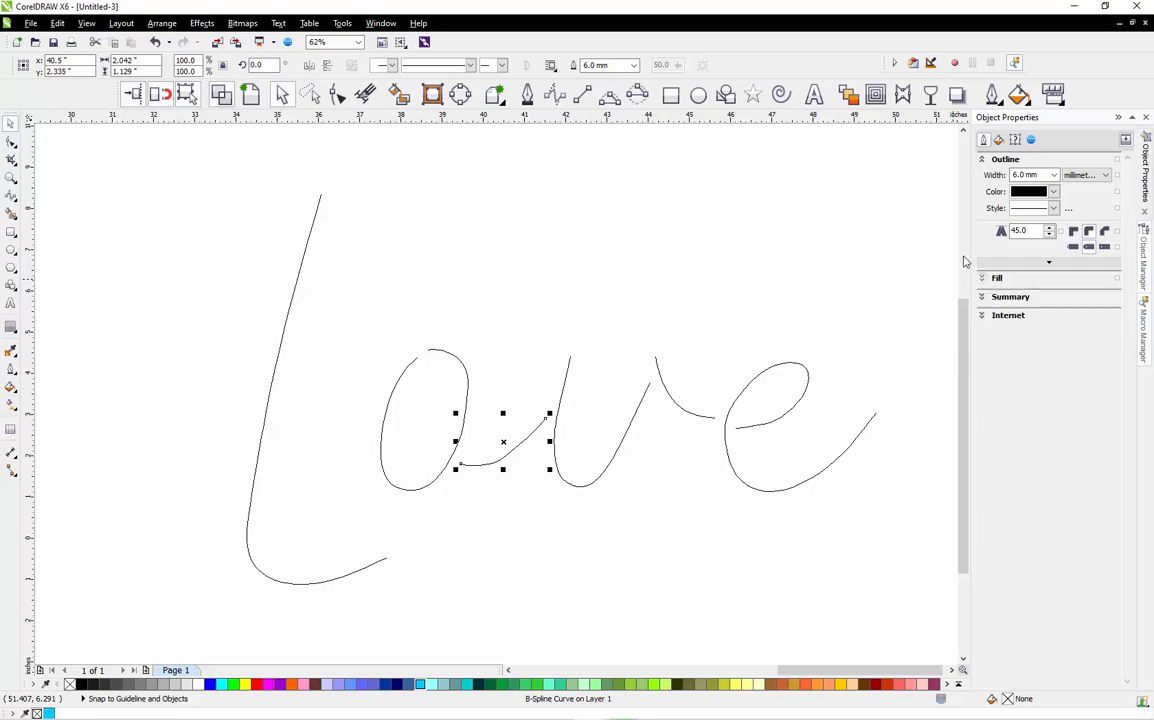
pyautogui.click(983, 160)
pyautogui.click(507, 357)
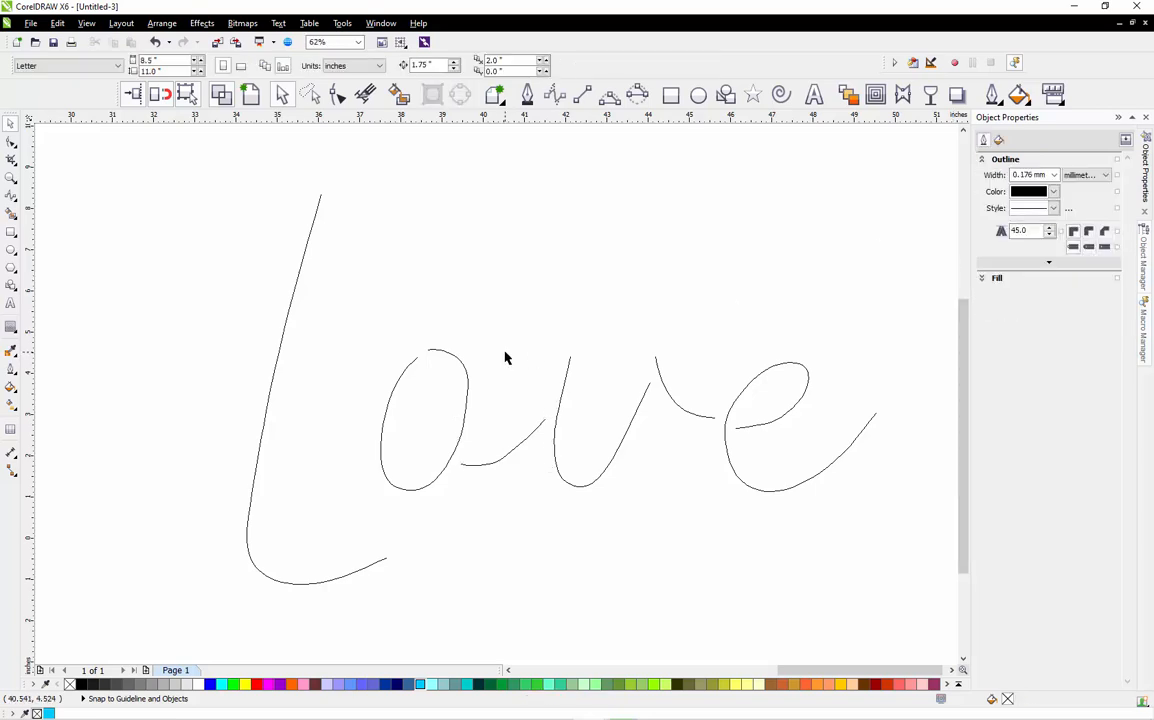
# Convert all the traced "Love" B-spline strokes to curves.
pyautogui.scroll(-1, 330, 188)
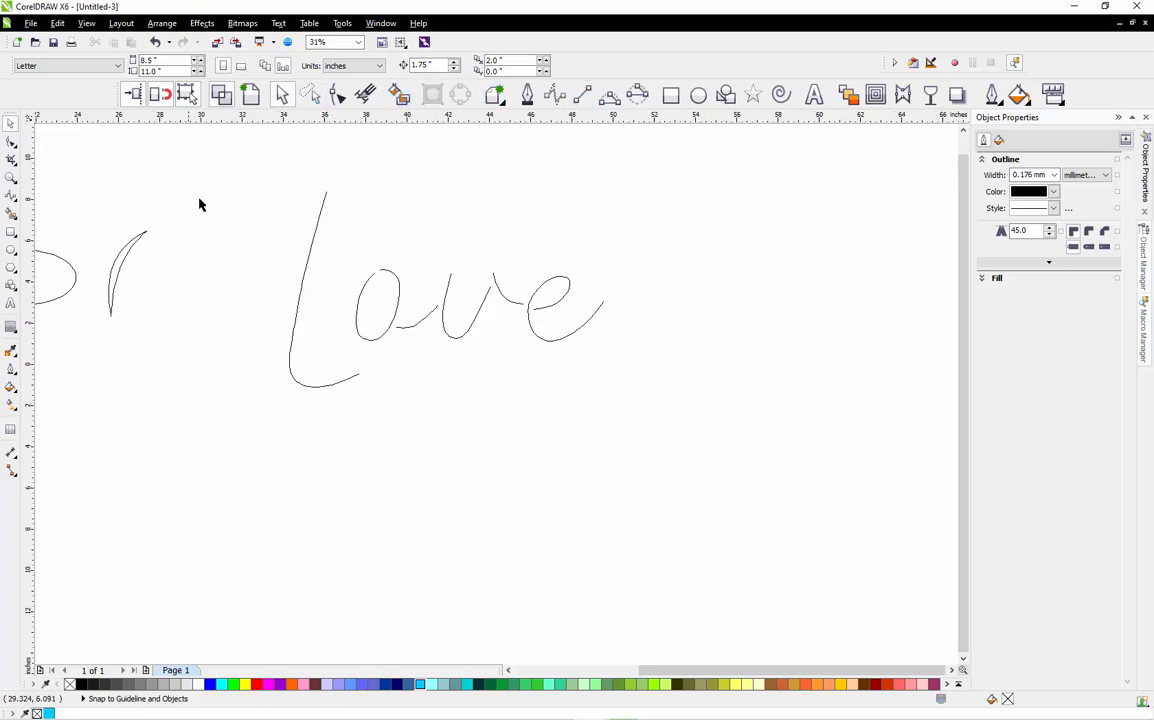
pyautogui.moveTo(278, 202); pyautogui.dragTo(685, 466)
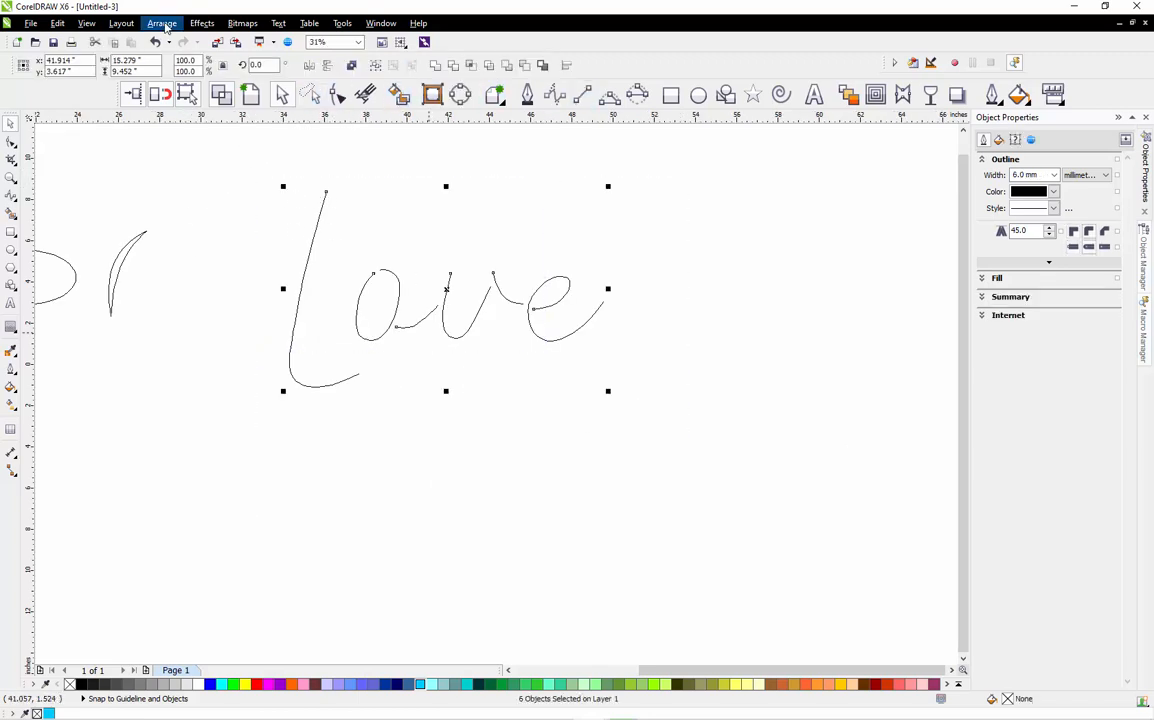
pyautogui.click(161, 23)
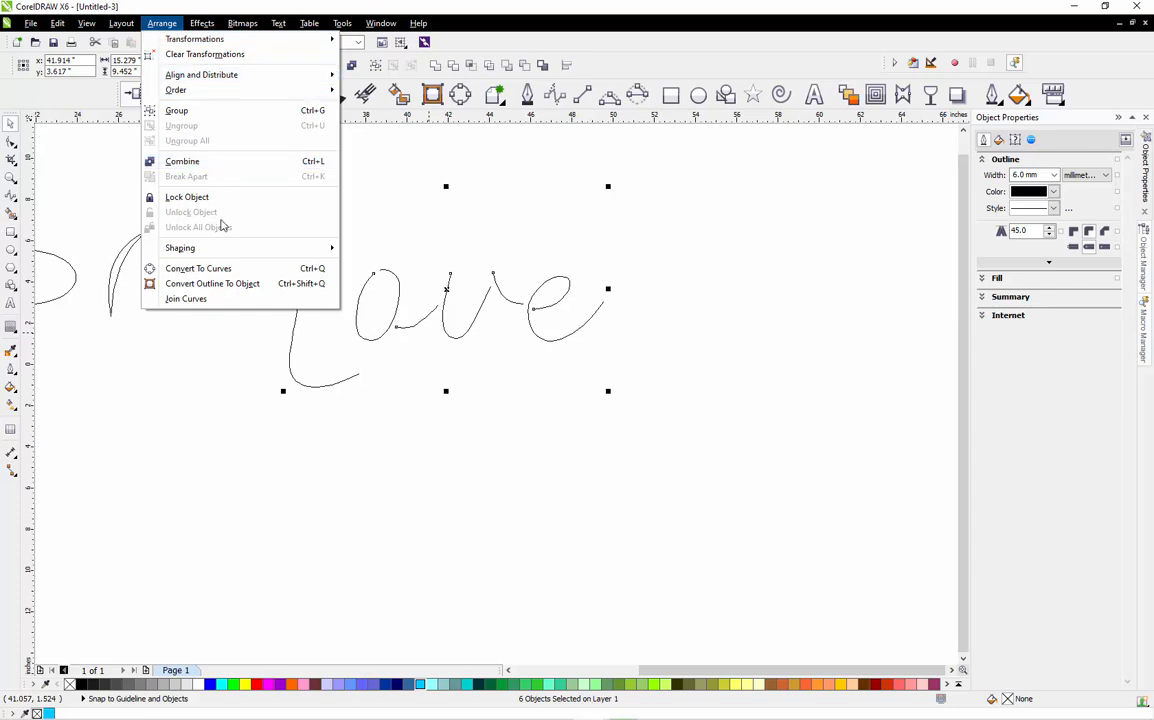
pyautogui.click(228, 270)
pyautogui.click(392, 288)
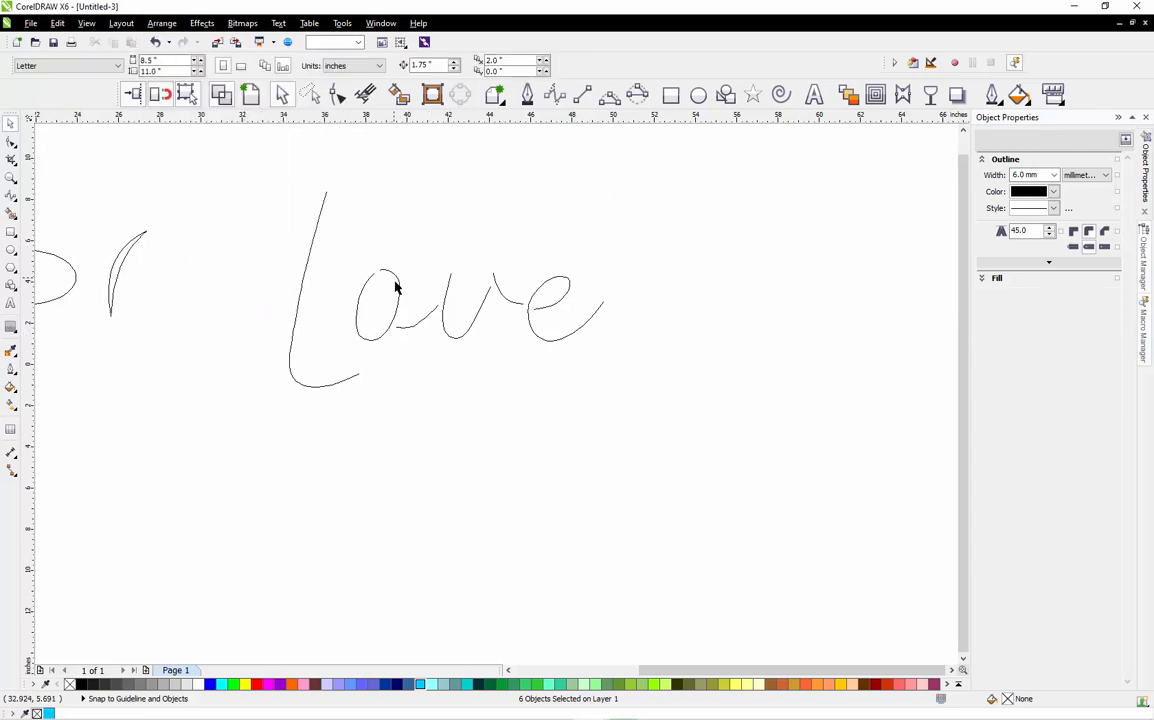
# Display the curve length of the o's connecting tail in its curve properties.
pyautogui.scroll(1, 406, 301)
pyautogui.click(430, 357)
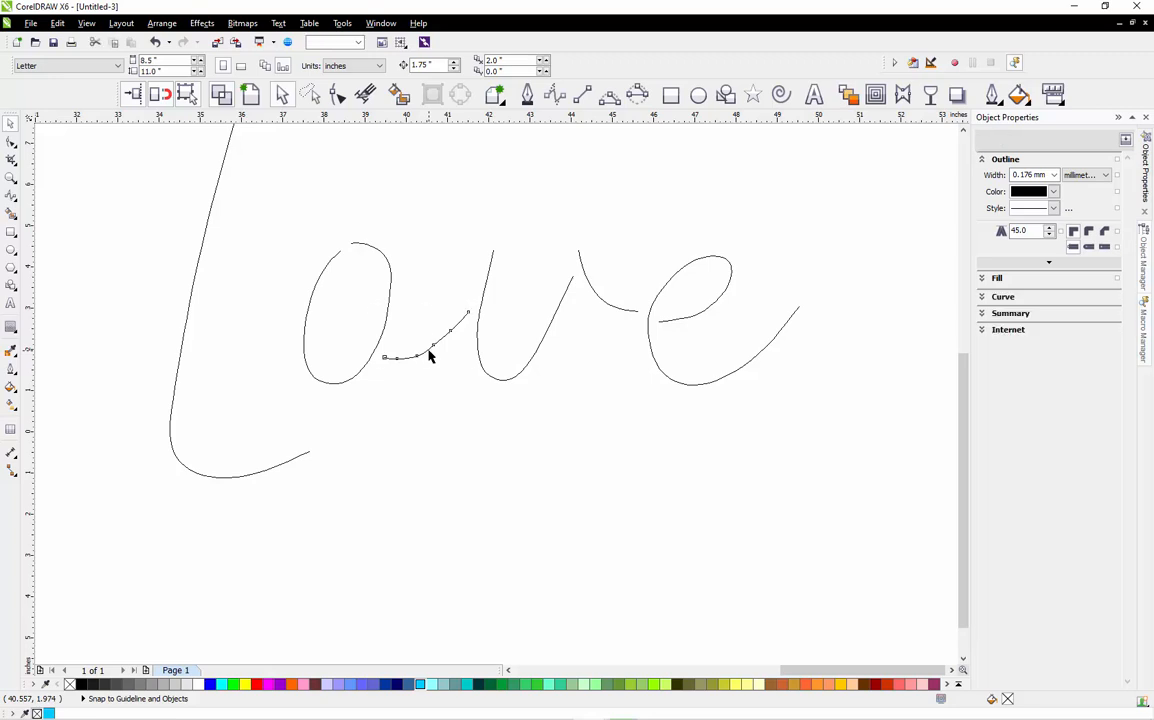
pyautogui.click(1002, 297)
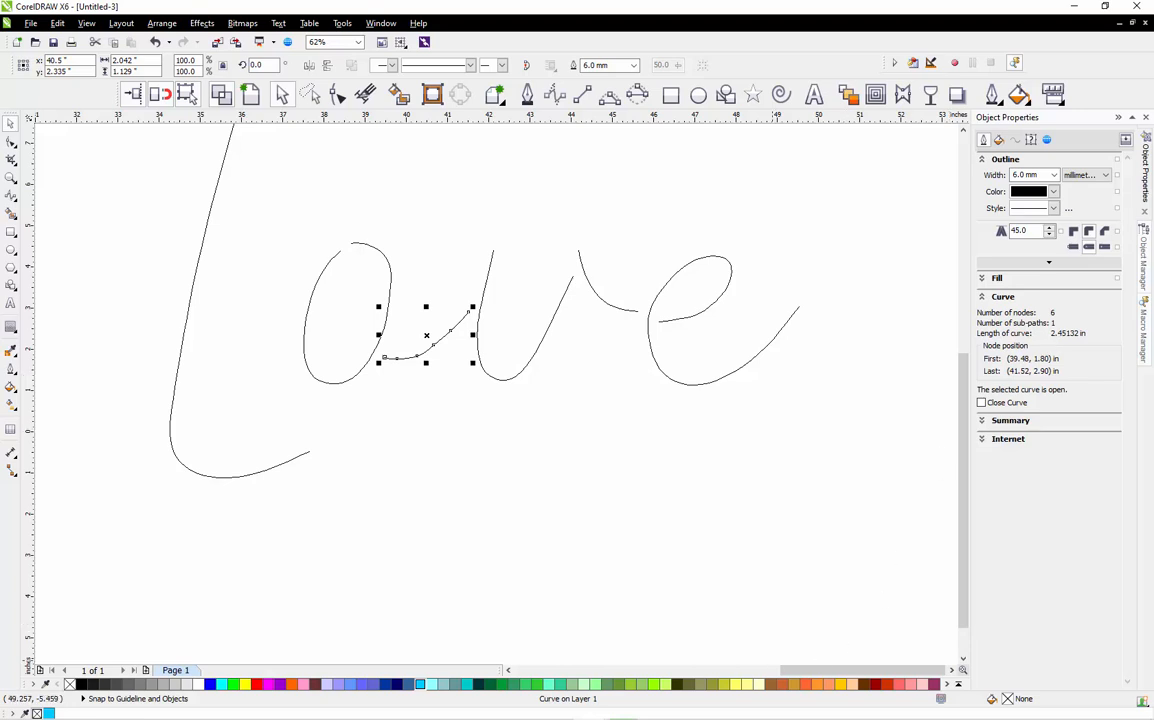
# Open Calculator, place it beside the curve properties, and divide the tail's length of 2.45 inches by 0.98.
pyautogui.moveTo(470, 714)
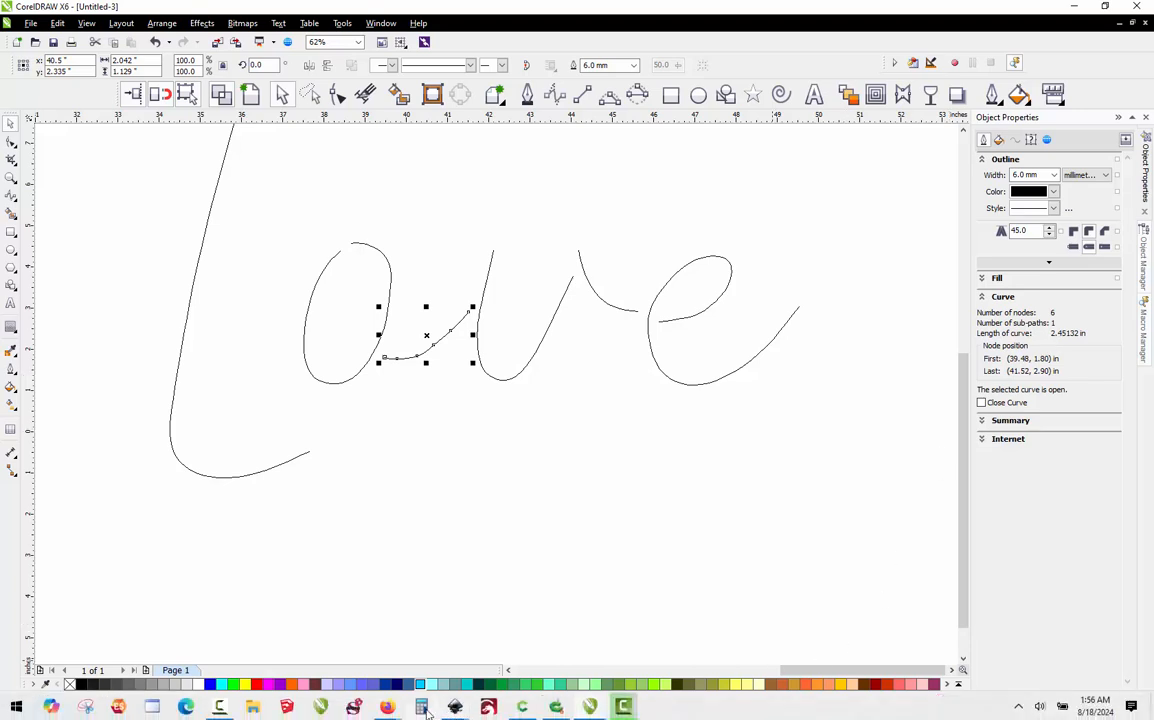
pyautogui.click(423, 707)
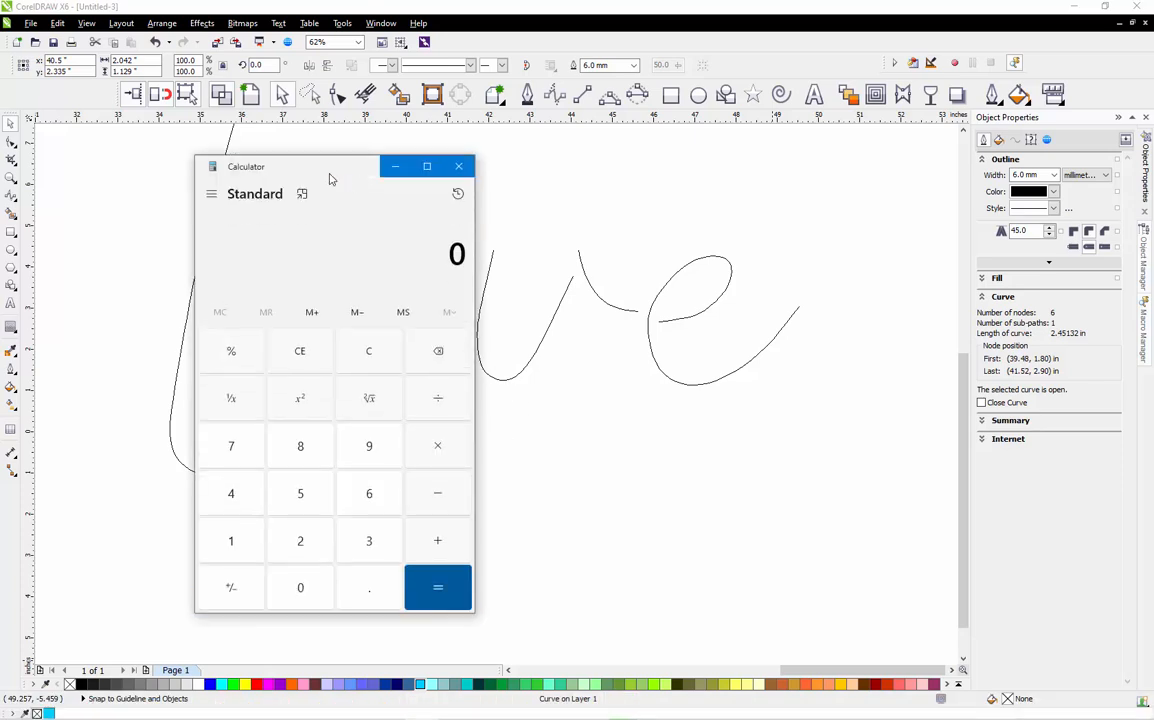
pyautogui.moveTo(330, 178); pyautogui.dragTo(747, 157)
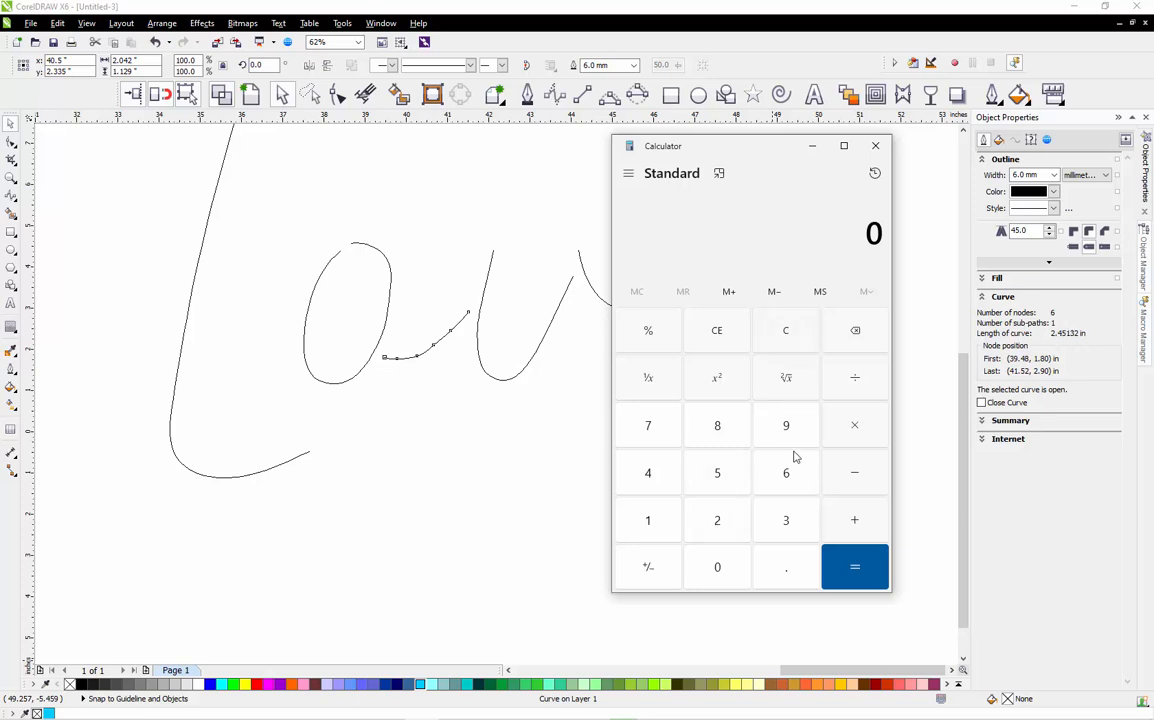
pyautogui.click(720, 522)
pyautogui.click(773, 569)
pyautogui.click(645, 470)
pyautogui.click(716, 479)
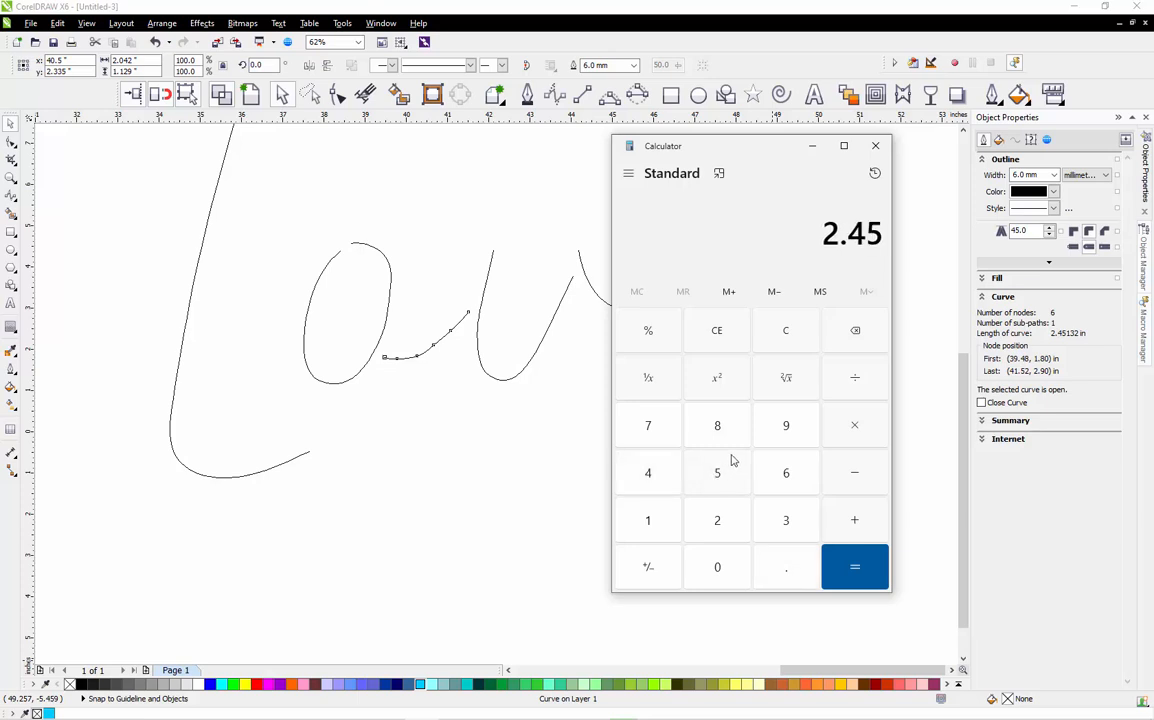
pyautogui.click(863, 385)
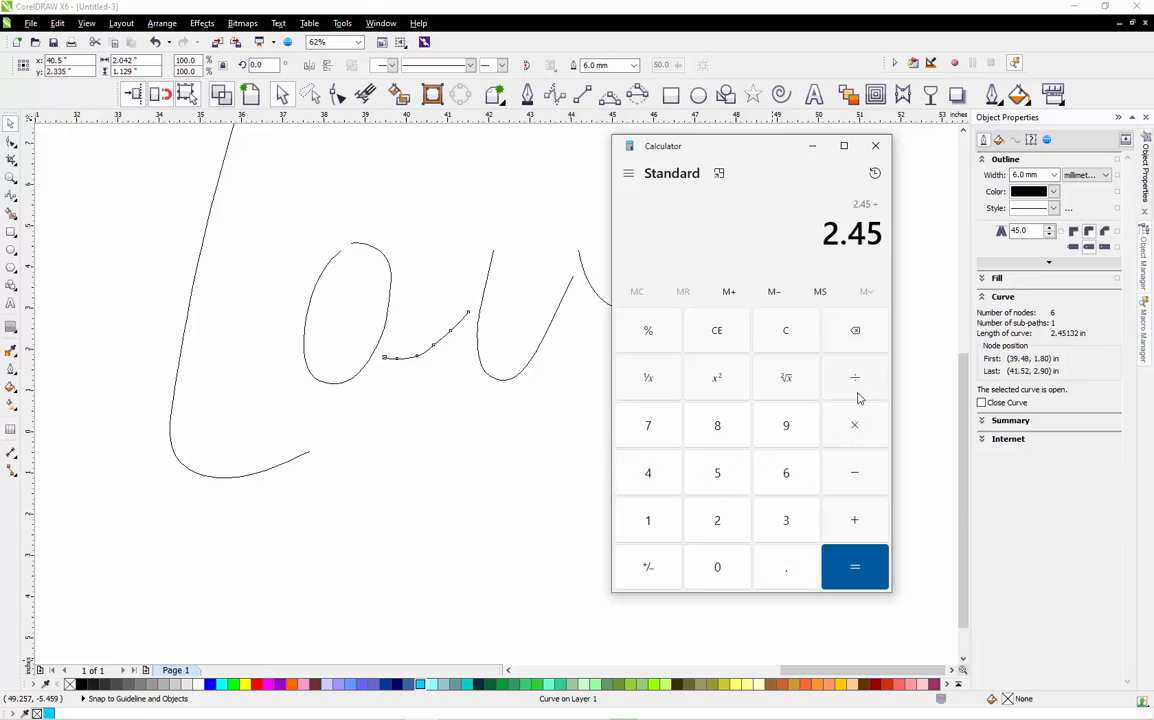
pyautogui.click(786, 567)
pyautogui.click(788, 425)
pyautogui.click(731, 430)
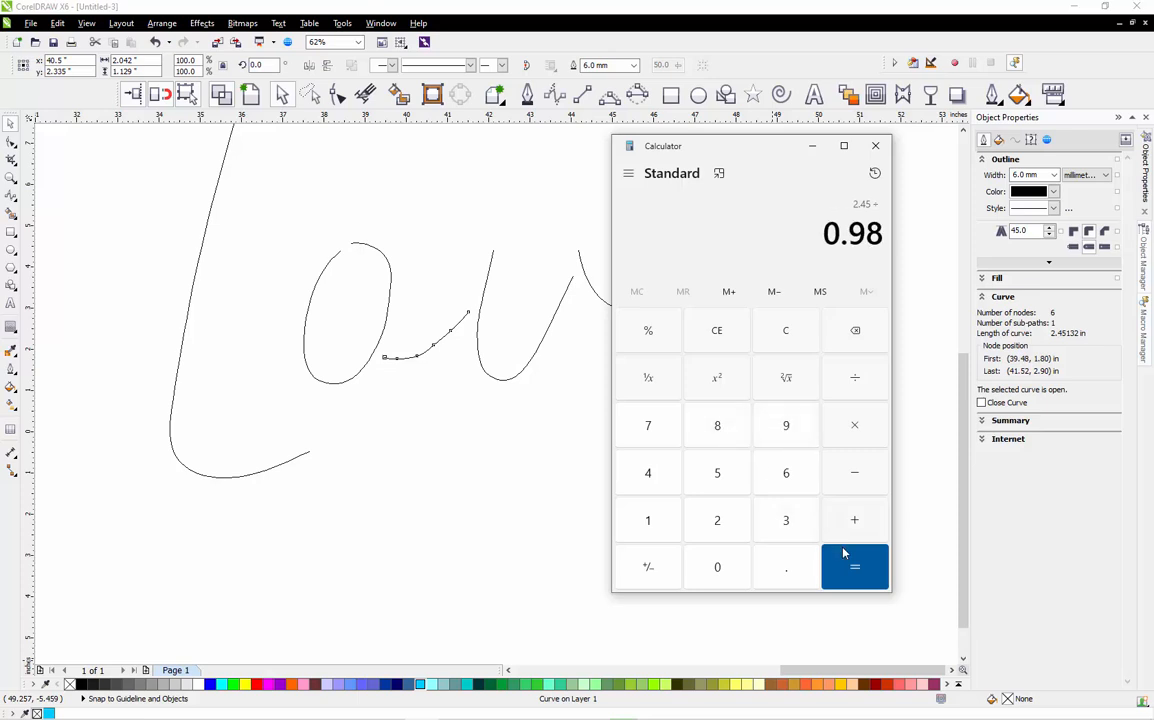
pyautogui.click(850, 562)
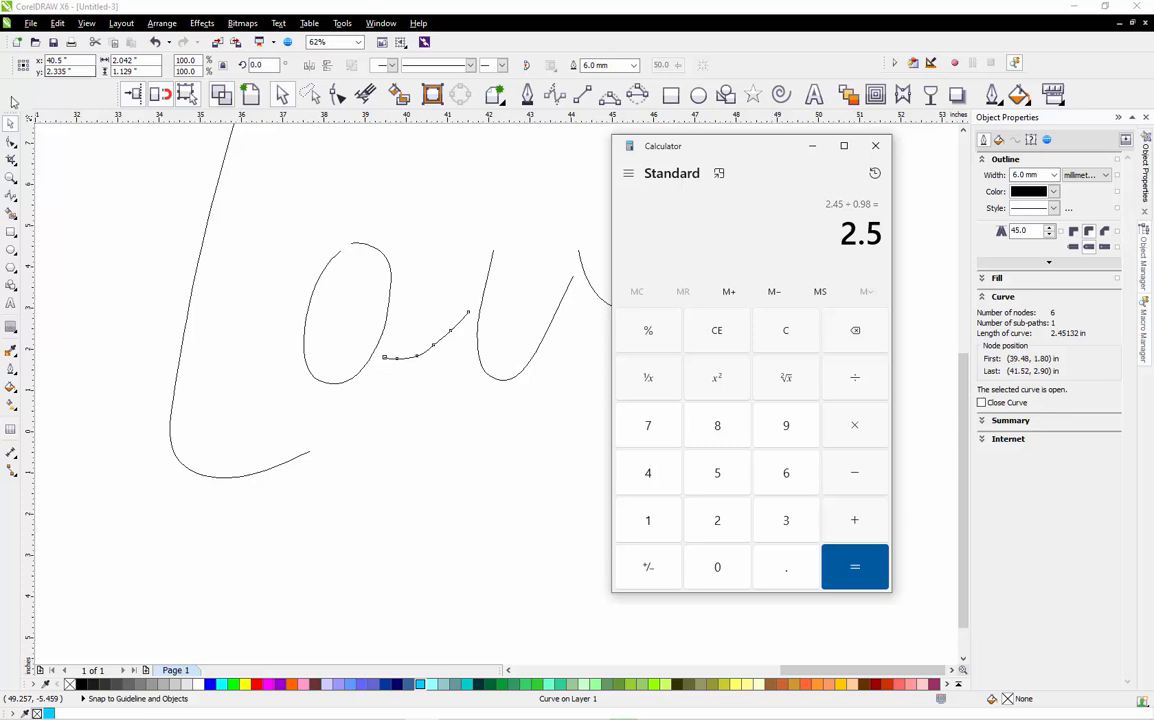
# Duplicate all the "Love" strokes and place the copy about 10.7 inches directly below the original.
pyautogui.click(12, 124)
pyautogui.click(79, 207)
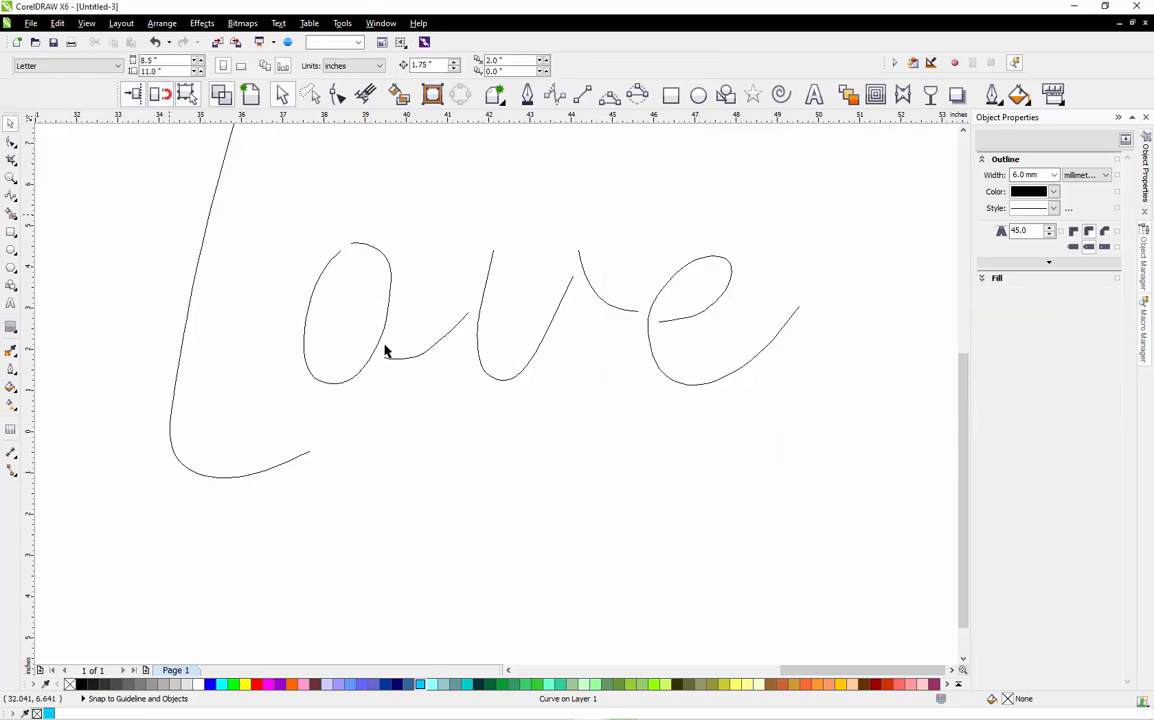
pyautogui.scroll(-1, 384, 345)
pyautogui.moveTo(239, 200); pyautogui.dragTo(701, 462)
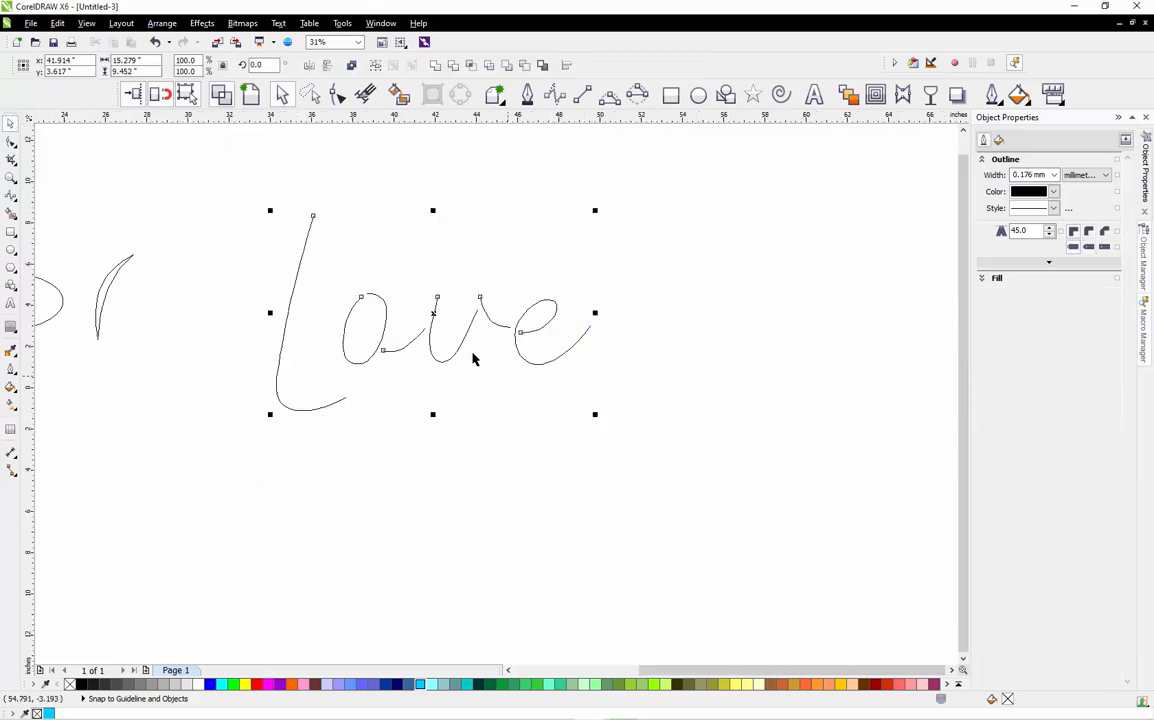
pyautogui.moveTo(431, 313)
pyautogui.mouseDown()
pyautogui.moveTo(448, 515)
pyautogui.moveTo(438, 541)
pyautogui.mouseUp()
pyautogui.click(598, 392)
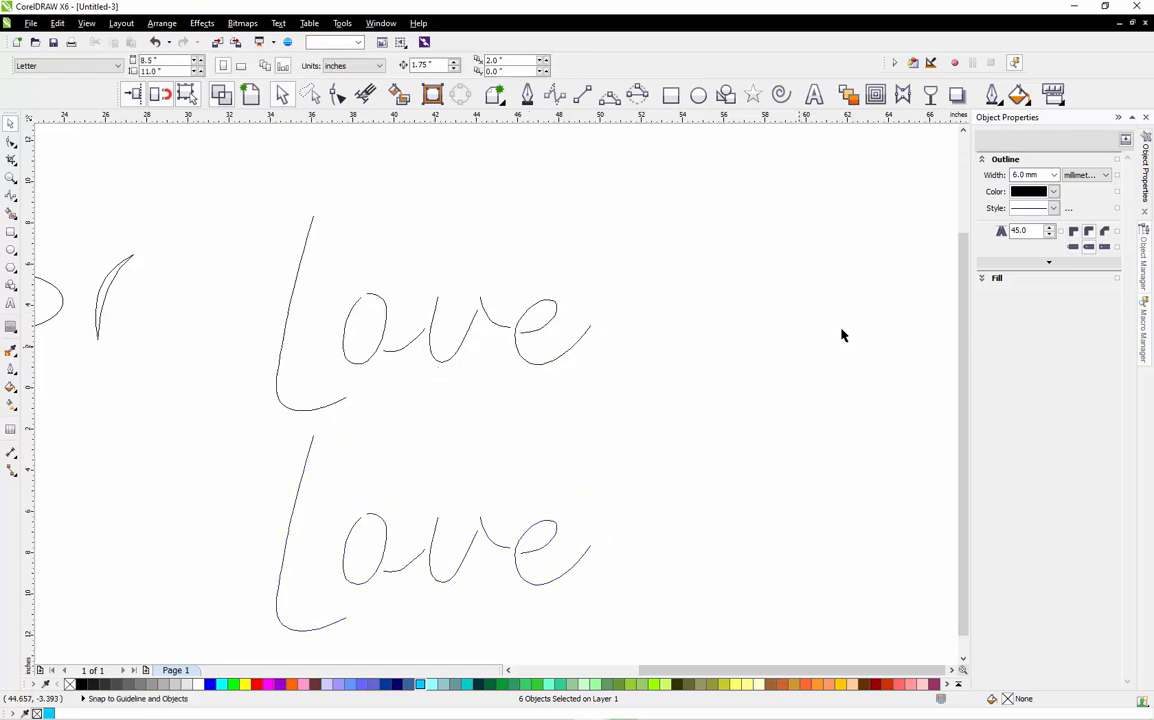
pyautogui.scroll(-2, 569, 412)
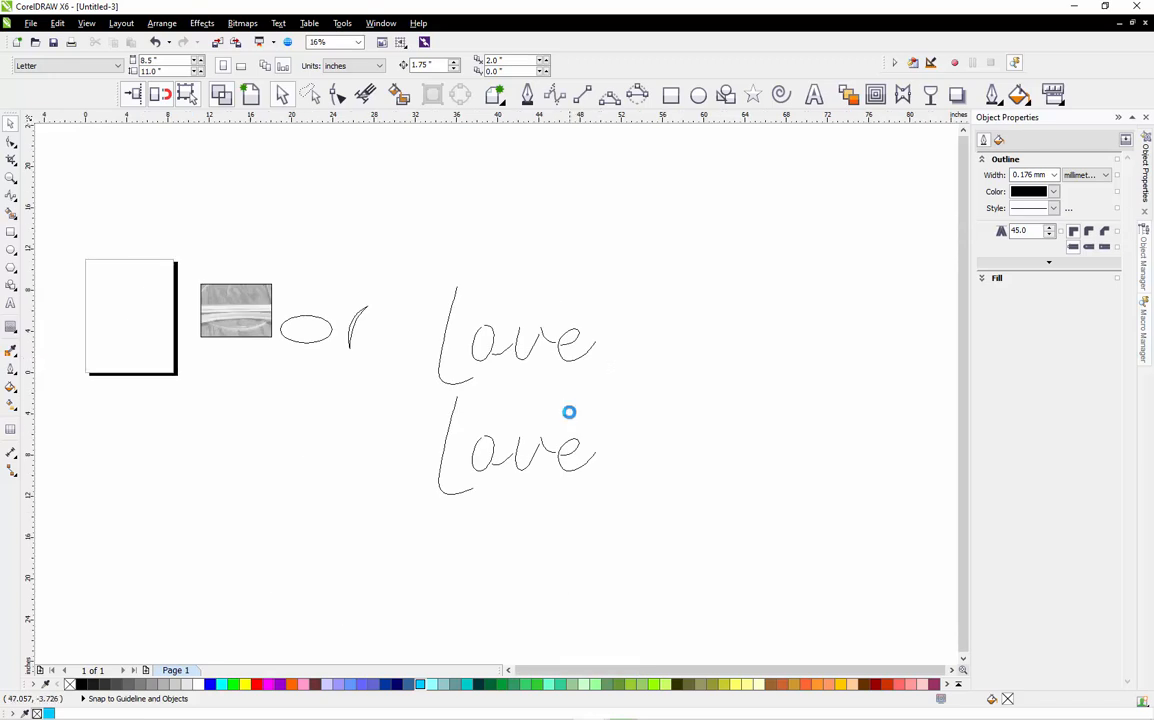
pyautogui.scroll(2, 564, 425)
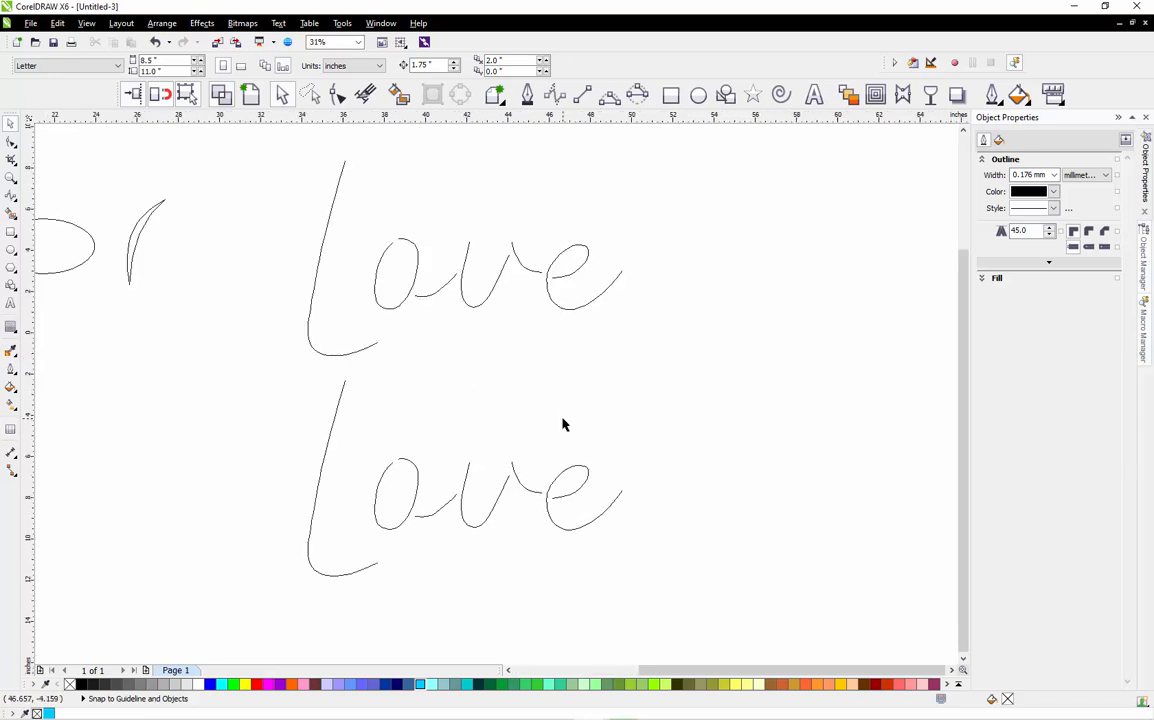
# Run the LOAD_MyNeonHelper macro and place its My NeonFlex Helper window clear of the lettering.
pyautogui.click(1145, 325)
pyautogui.doubleClick(1080, 350)
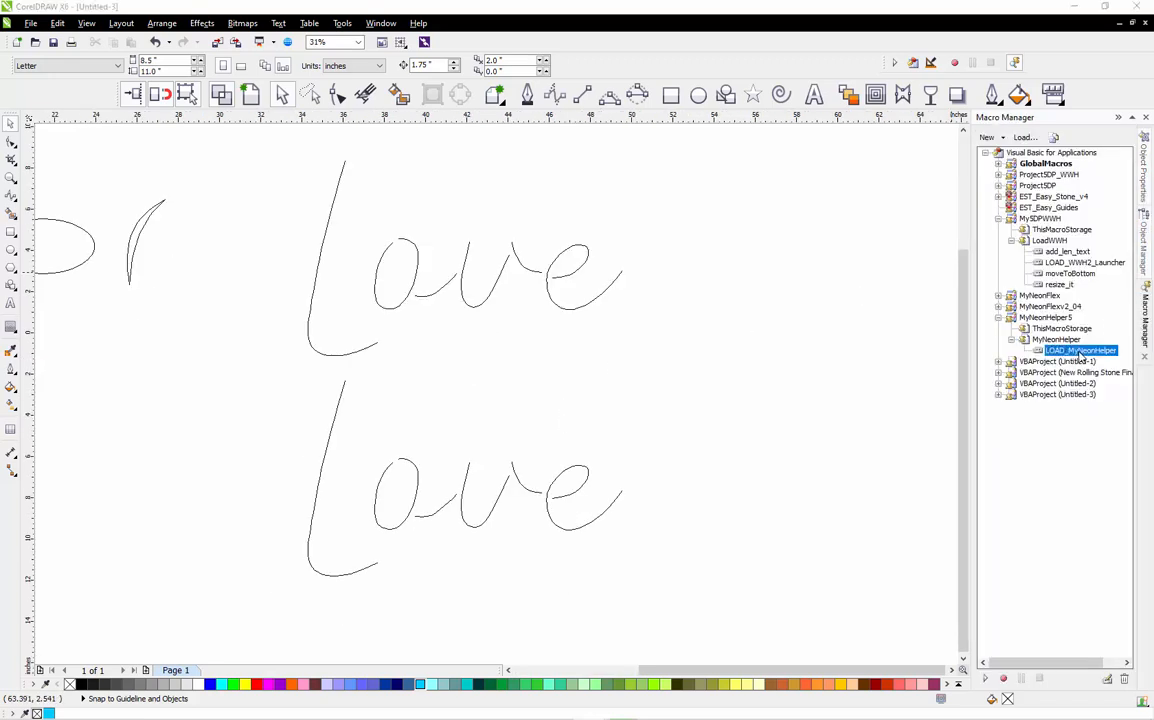
pyautogui.moveTo(600, 238); pyautogui.dragTo(925, 274)
pyautogui.click(698, 384)
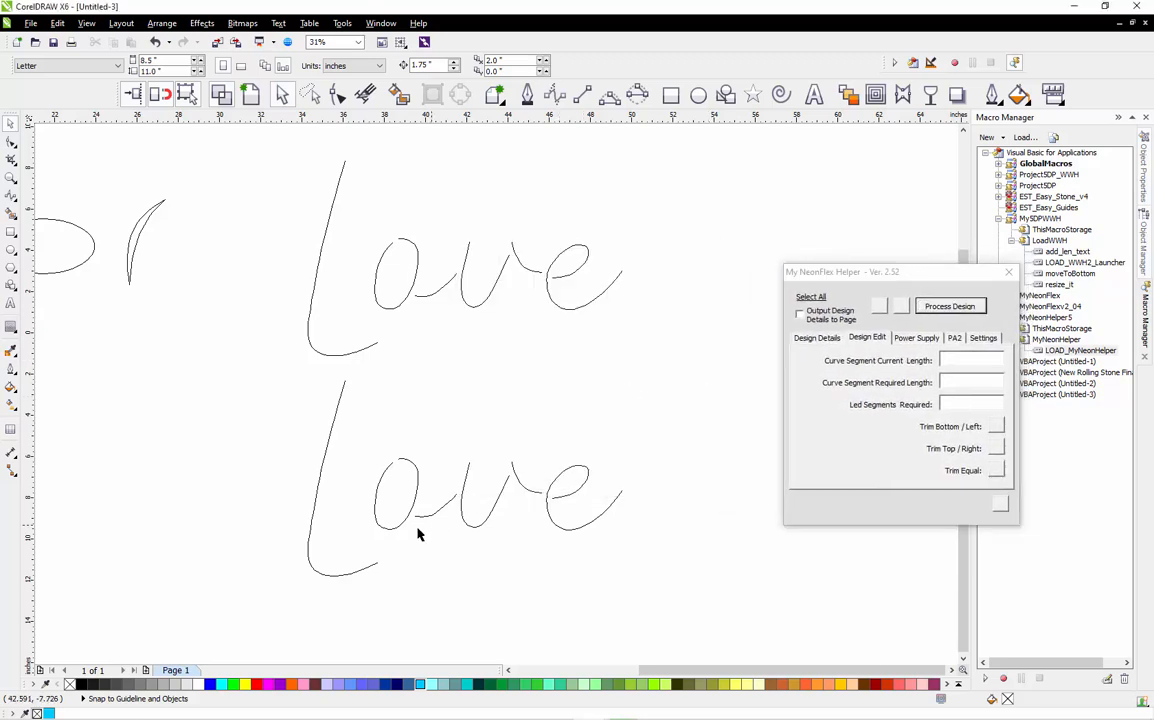
# Lengthen the L in the lower "Love" to 12.84 inches by moving its lower nodes down together.
pyautogui.scroll(2, 420, 530)
pyautogui.scroll(-2, 292, 400)
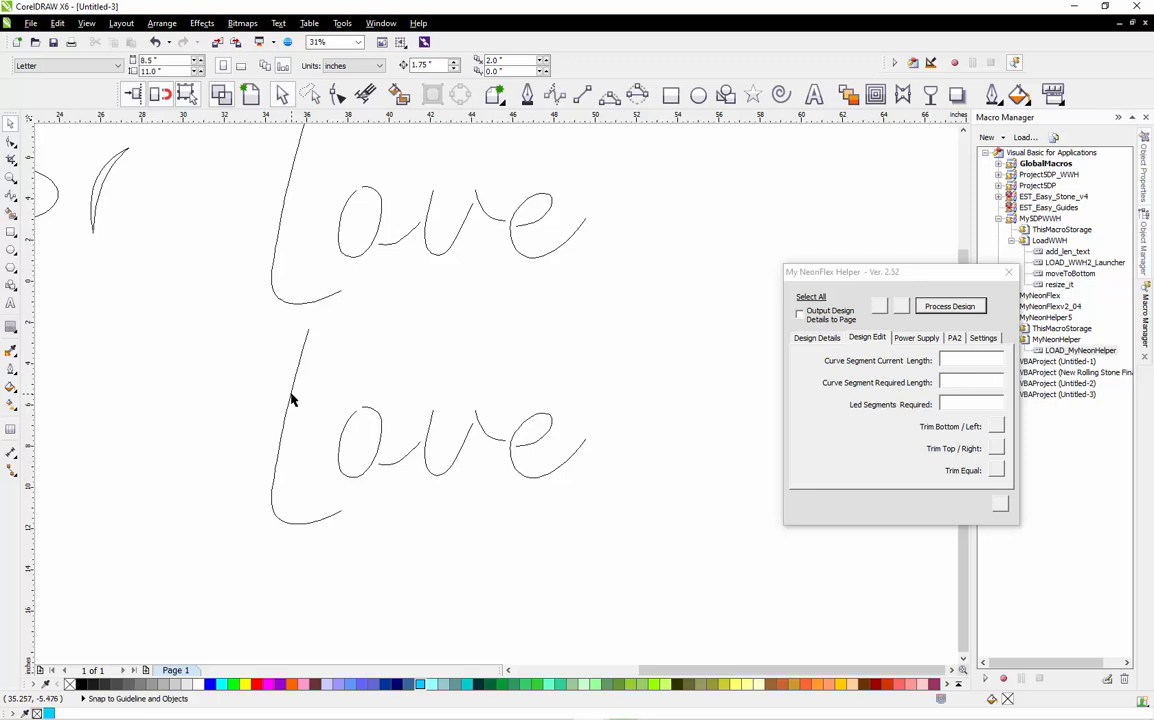
pyautogui.click(291, 396)
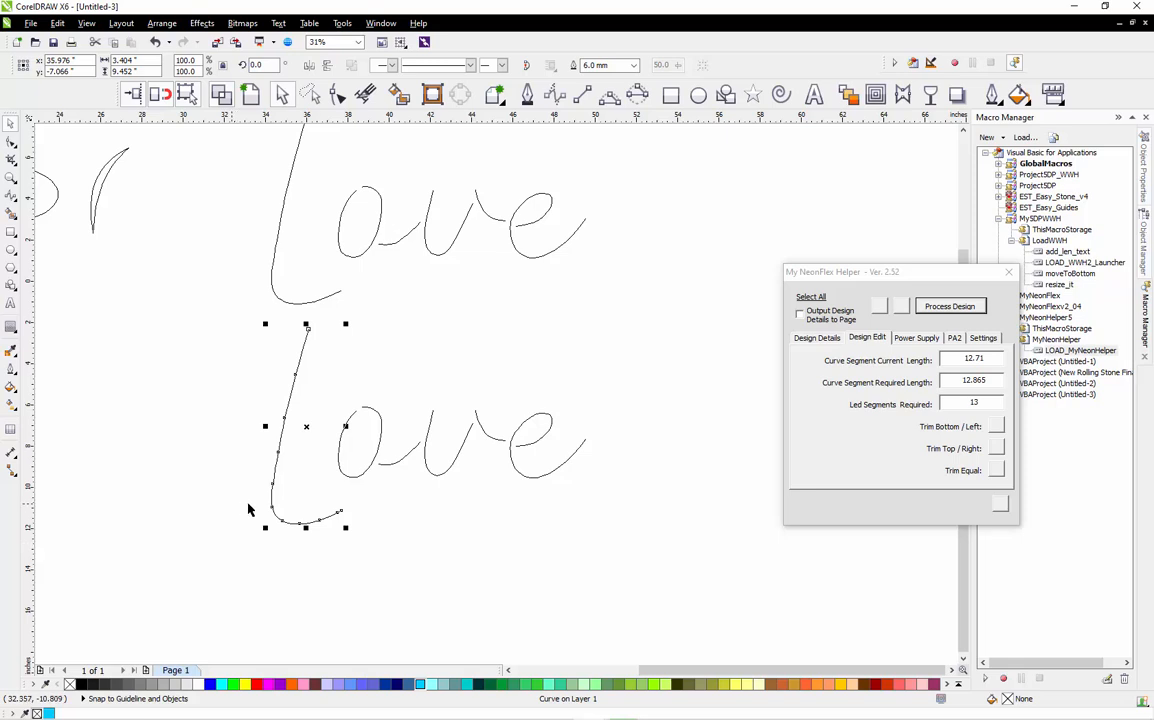
pyautogui.press('F10')
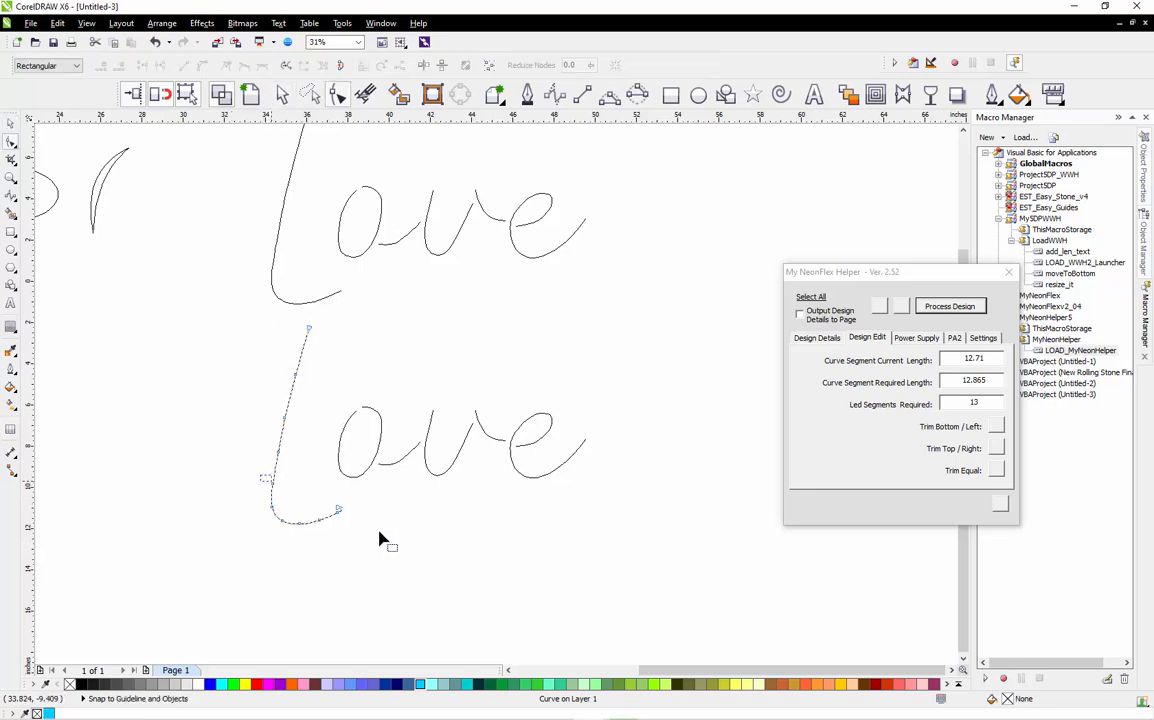
pyautogui.moveTo(381, 541); pyautogui.dragTo(270, 523)
pyautogui.scroll(1, 270, 520)
pyautogui.scroll(1, 278, 510)
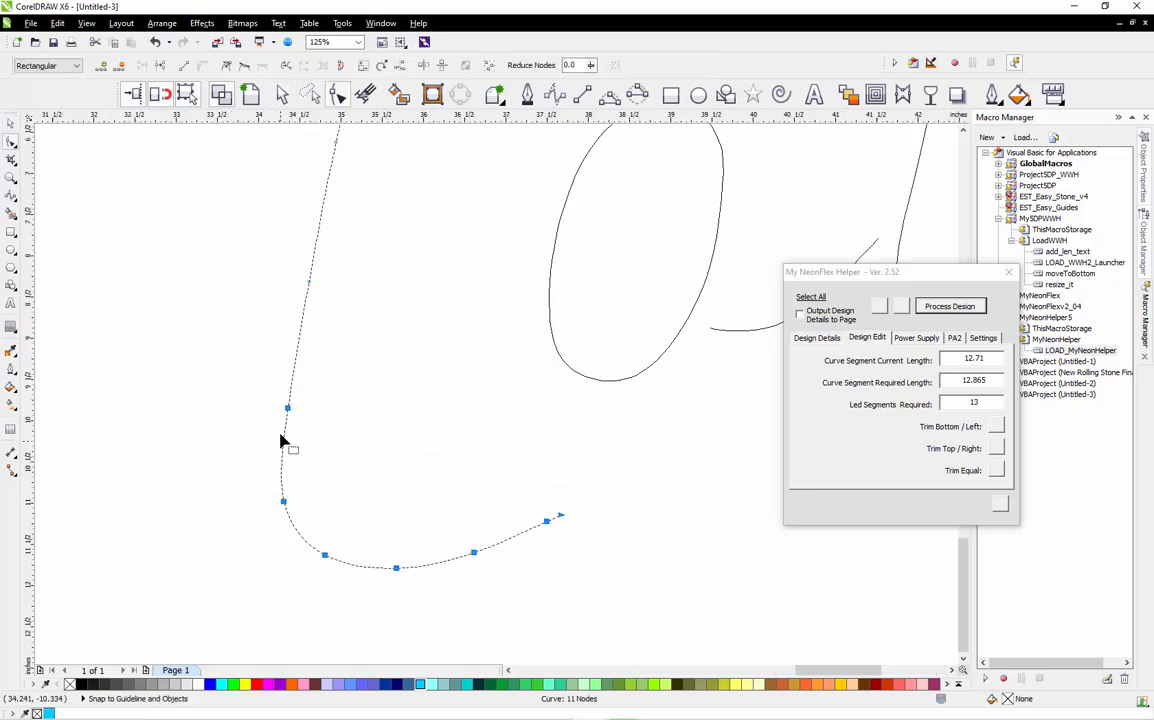
pyautogui.moveTo(288, 417); pyautogui.dragTo(283, 426)
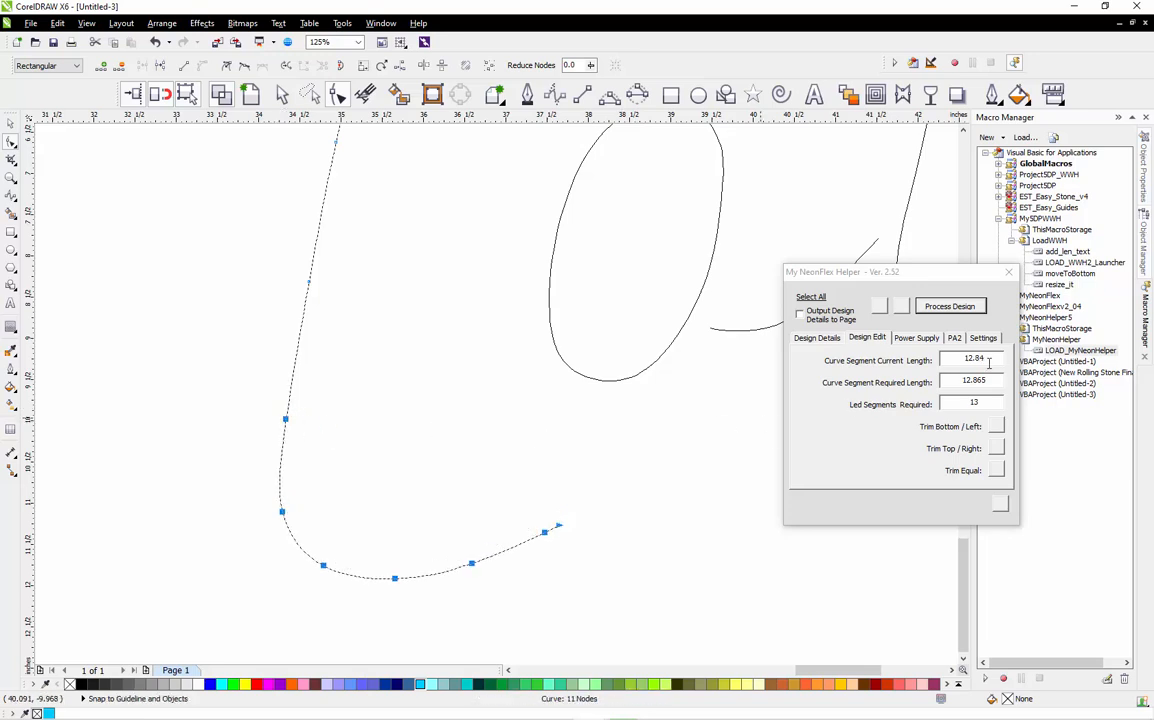
# Fine-tune the lower L's length to 12.86 inches by nudging the same nodes slightly down, and deselect it.
pyautogui.scroll(1, 291, 464)
pyautogui.scroll(1, 283, 335)
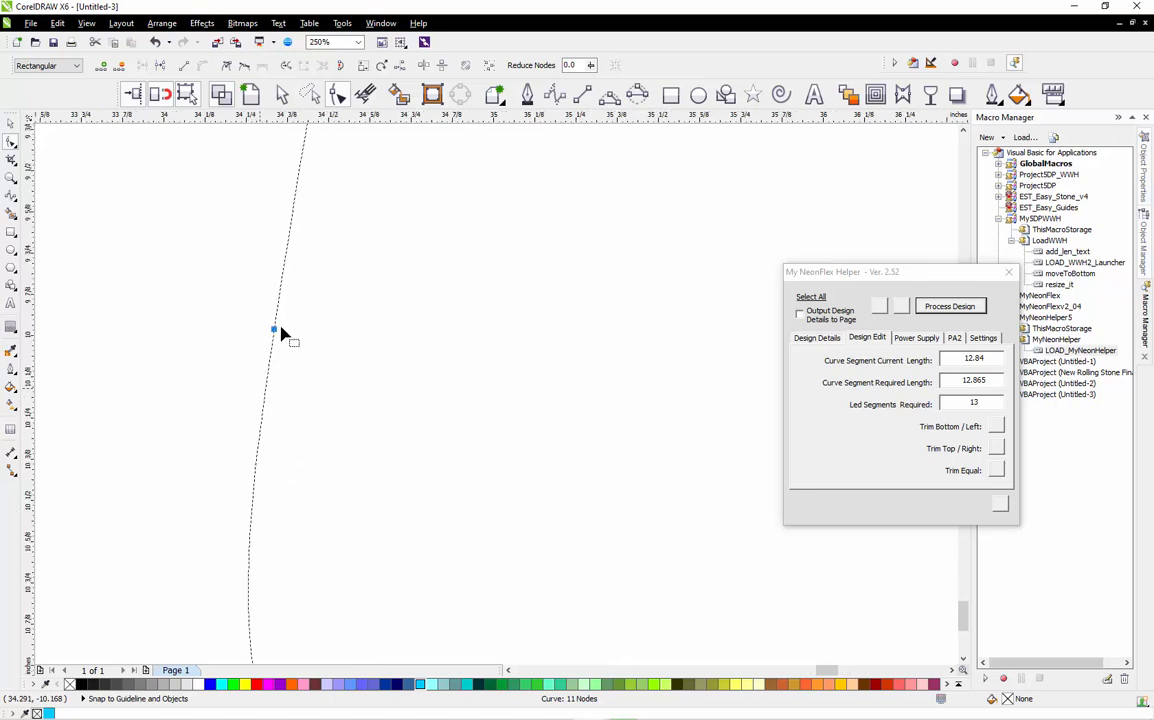
pyautogui.moveTo(272, 331); pyautogui.dragTo(273, 338)
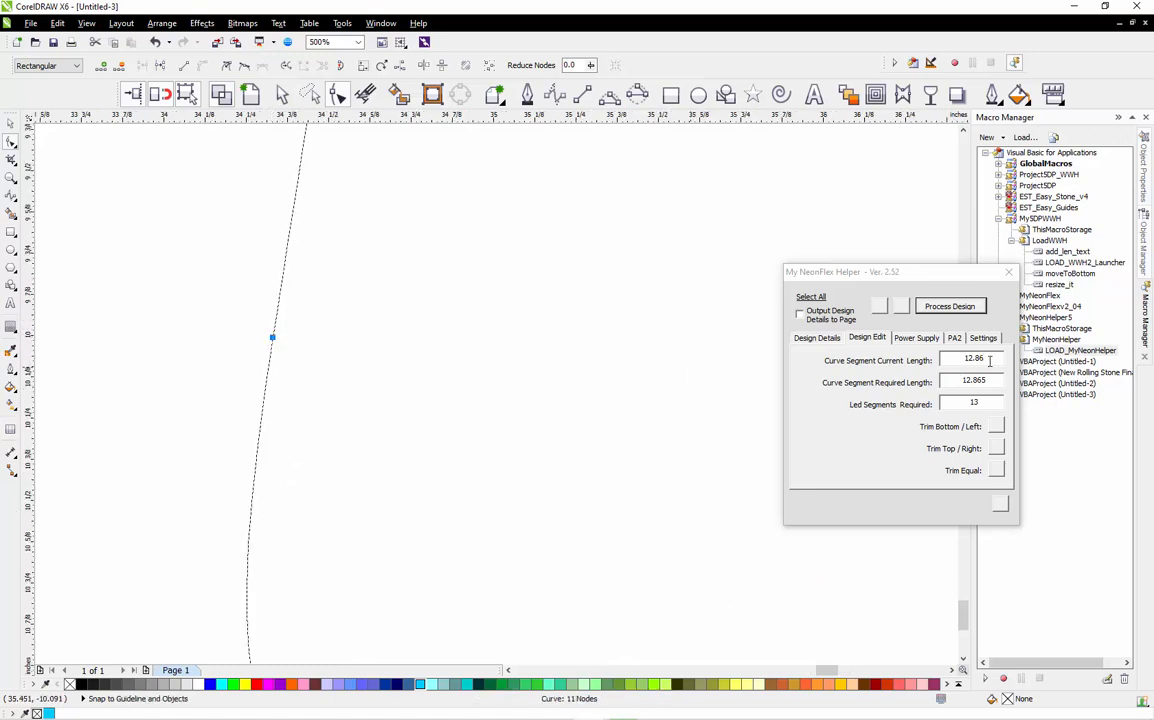
pyautogui.scroll(-4, 376, 410)
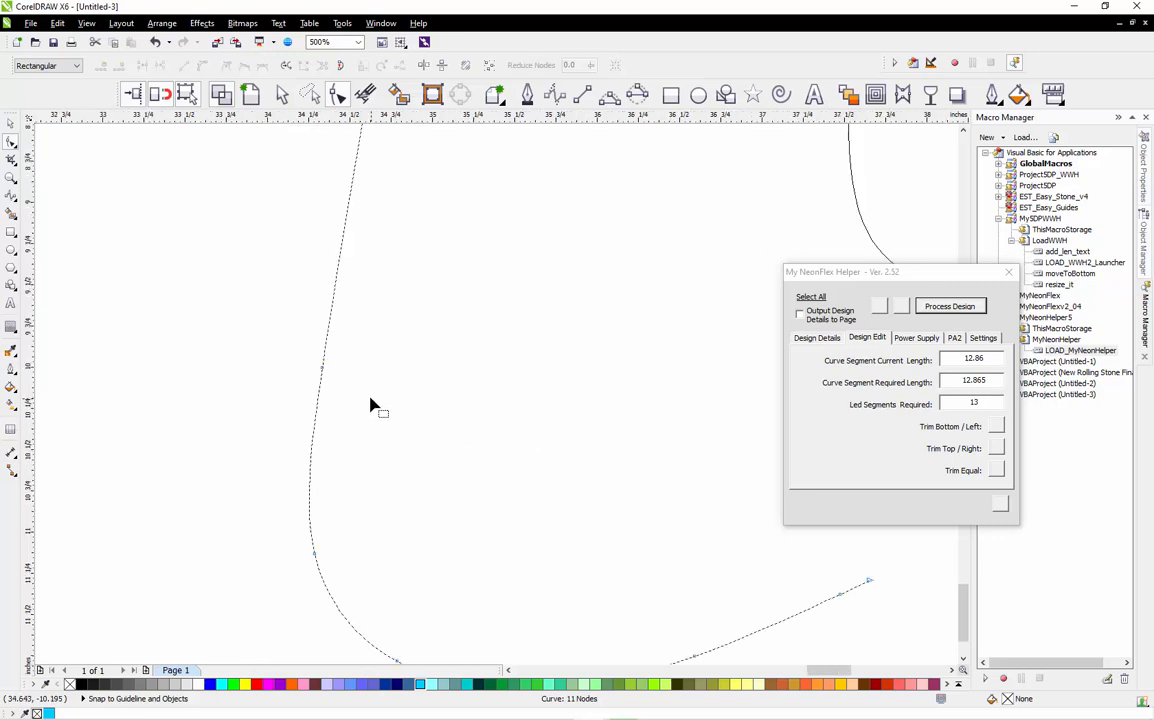
pyautogui.press('space')
pyautogui.click(342, 459)
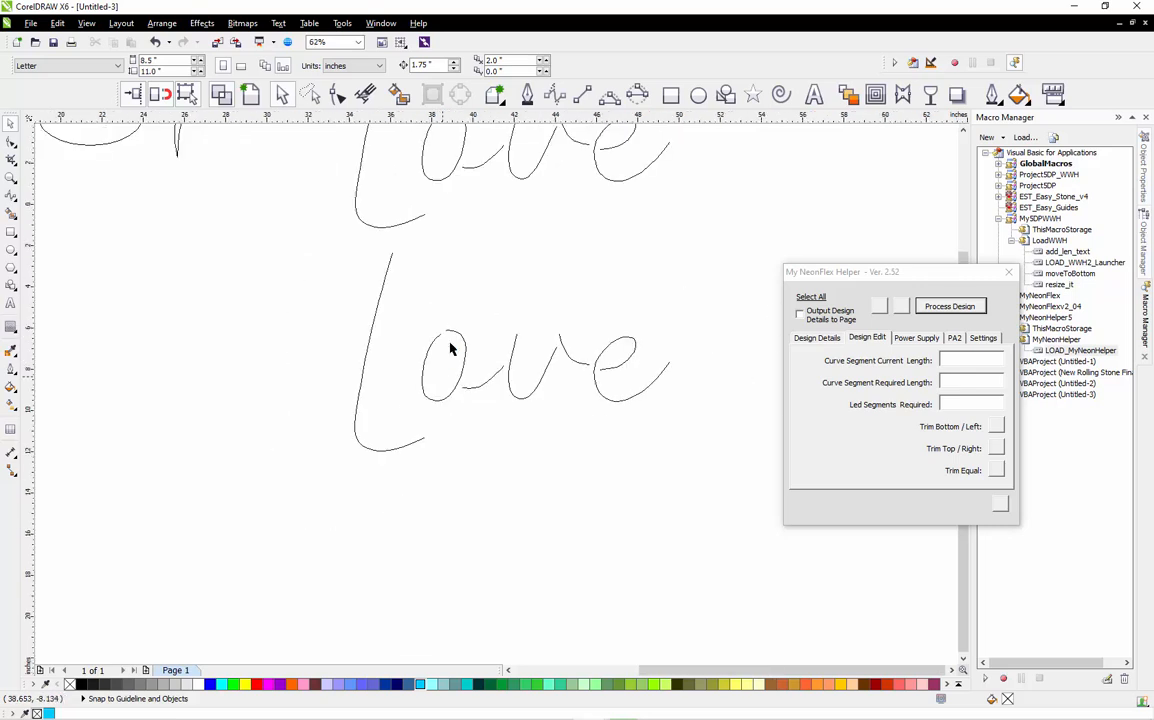
# Lengthen the o in the lower "Love" to 8.9 inches by shifting its left-side and bottom nodes outward to the left.
pyautogui.scroll(-1, 445, 215)
pyautogui.scroll(1, 445, 215)
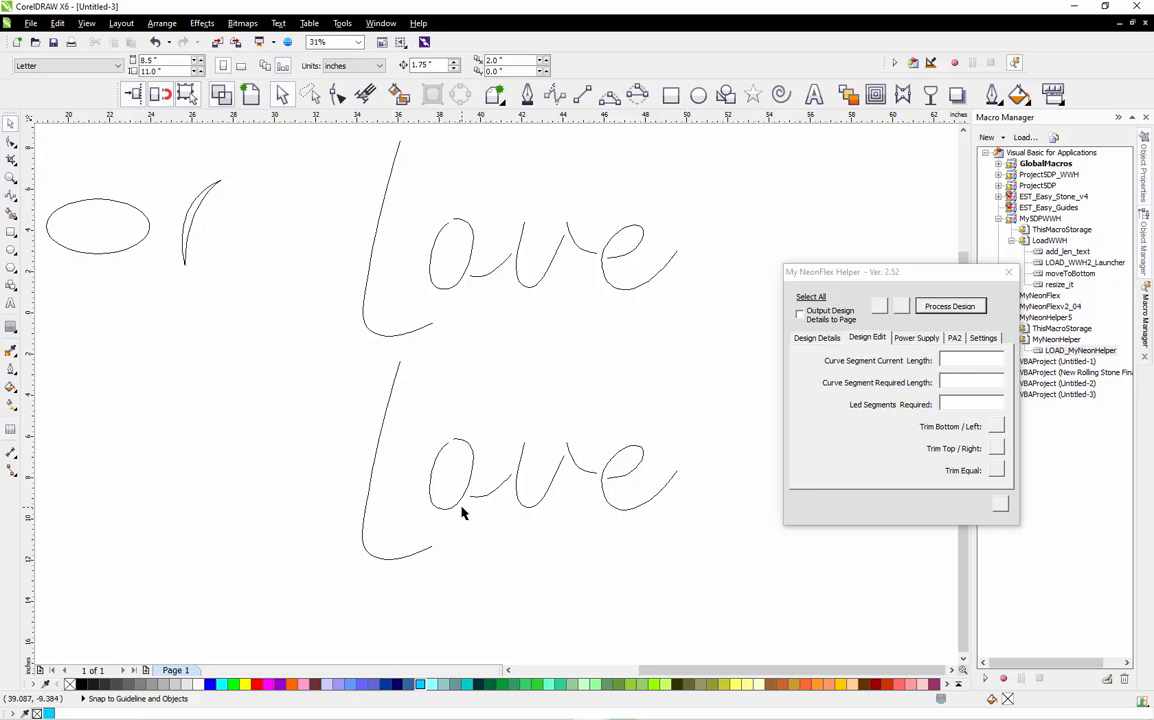
pyautogui.scroll(2, 472, 450)
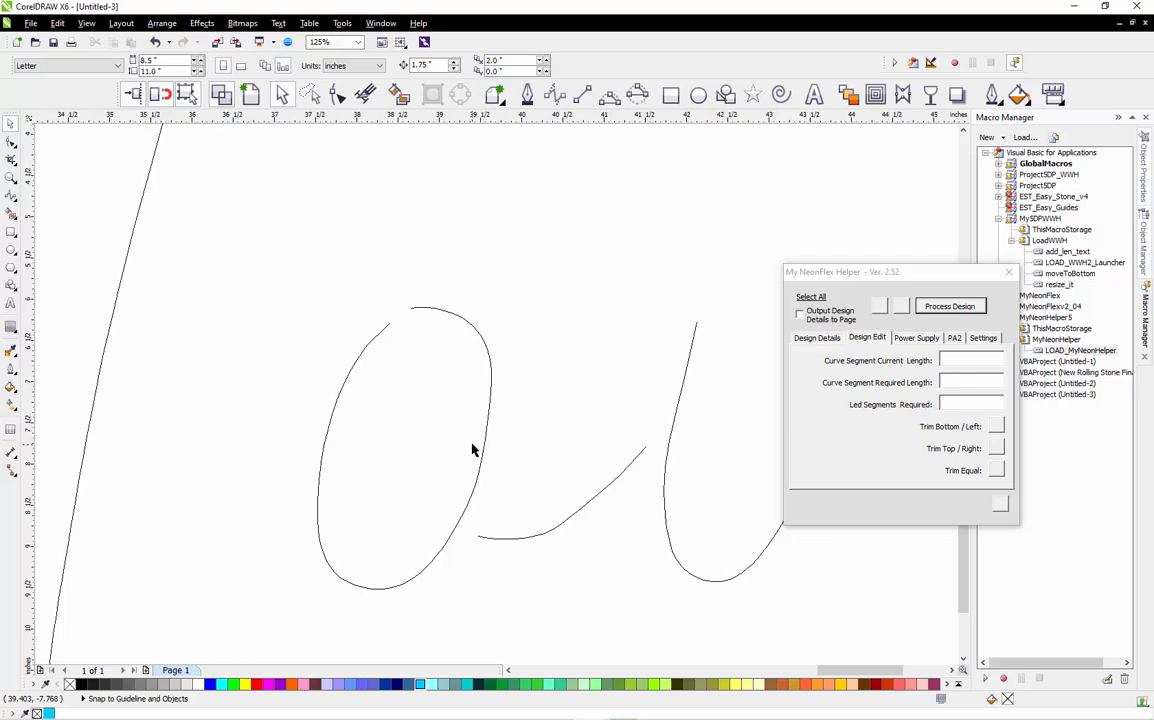
pyautogui.click(490, 372)
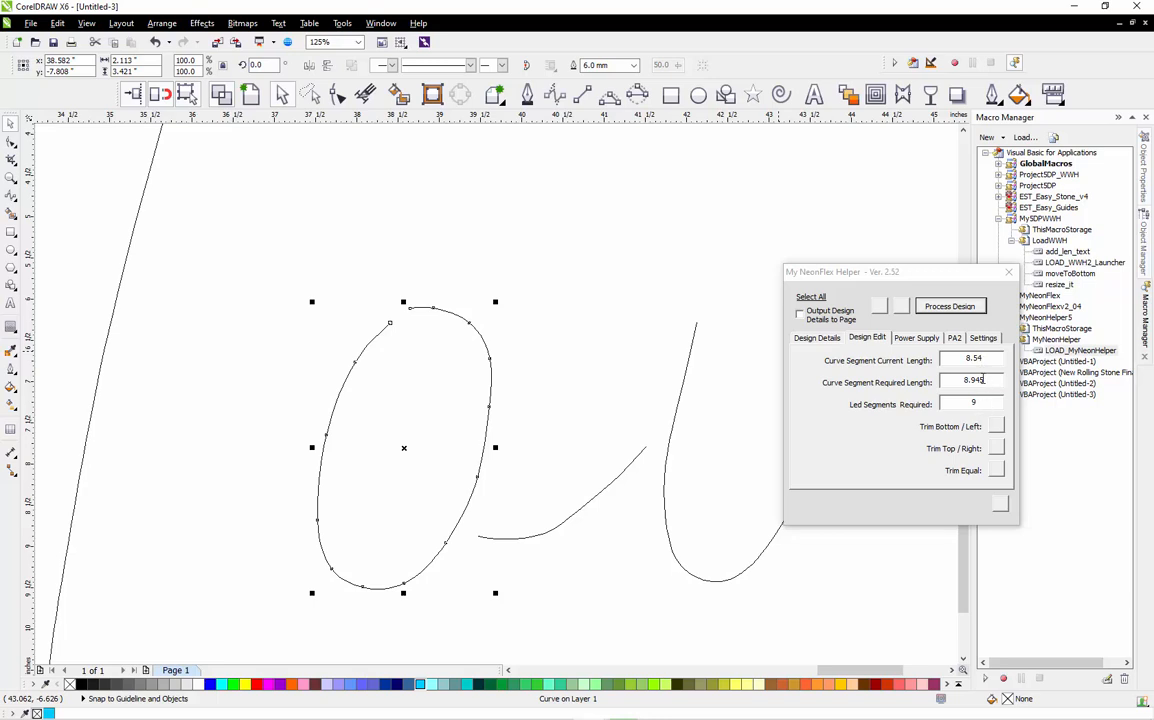
pyautogui.moveTo(258, 249); pyautogui.dragTo(436, 620)
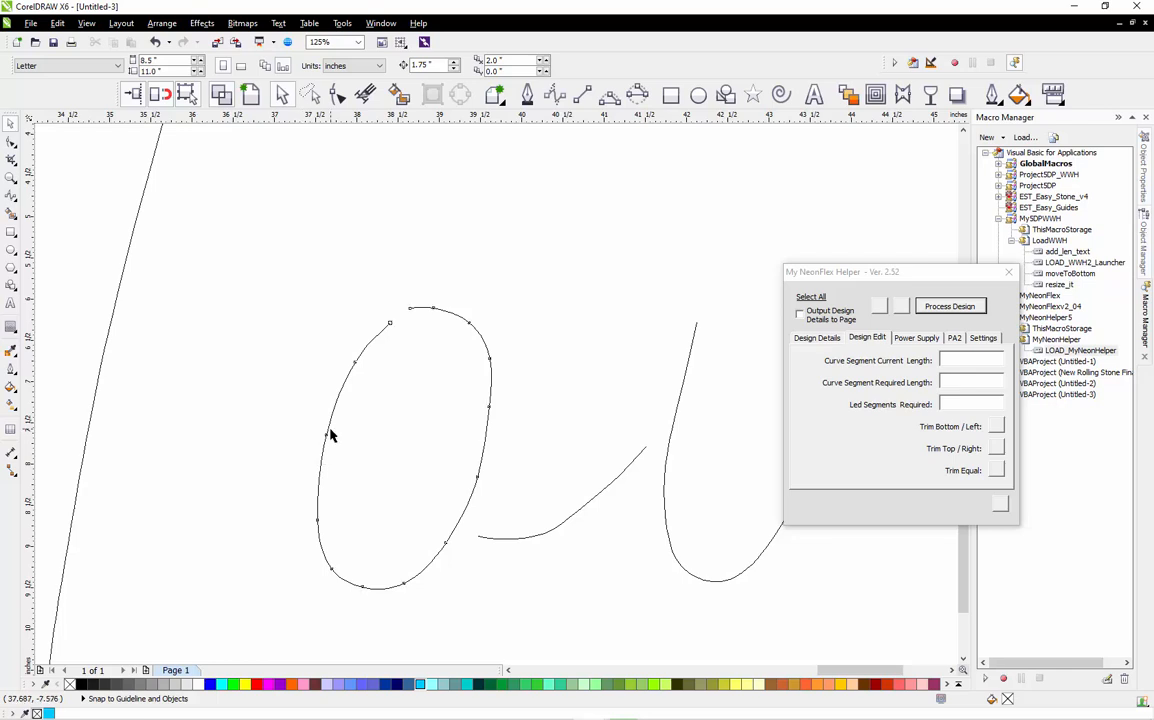
pyautogui.click(329, 434)
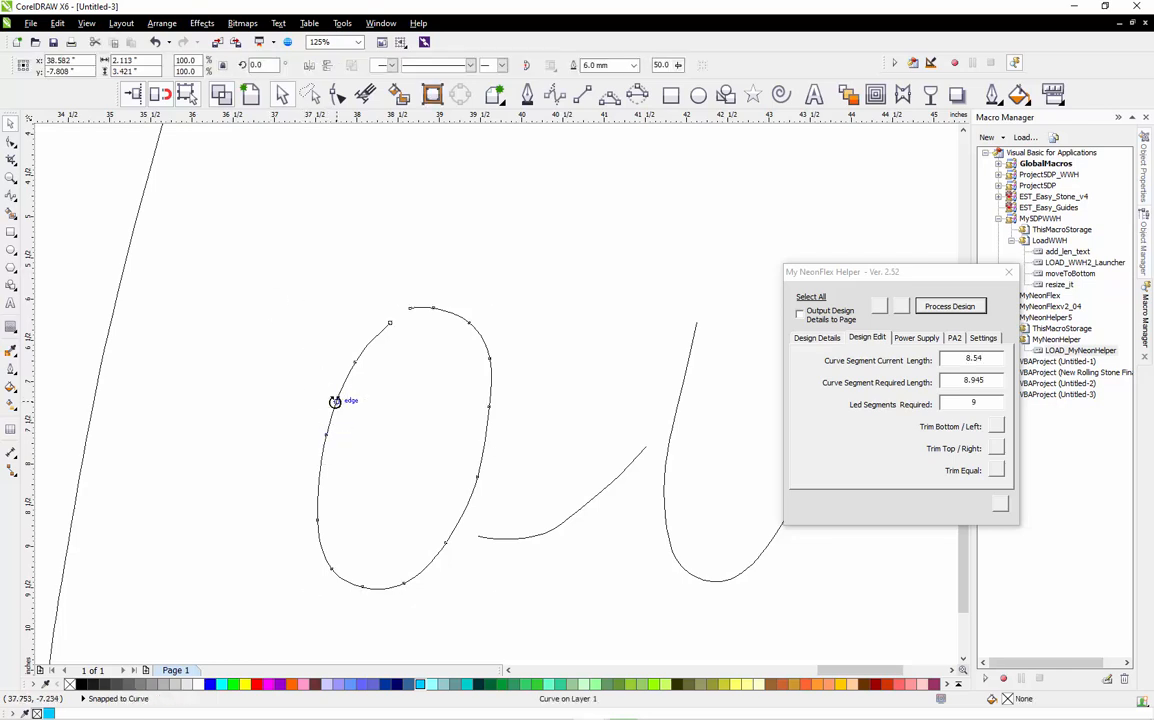
pyautogui.doubleClick(338, 404)
pyautogui.moveTo(276, 232); pyautogui.dragTo(442, 622)
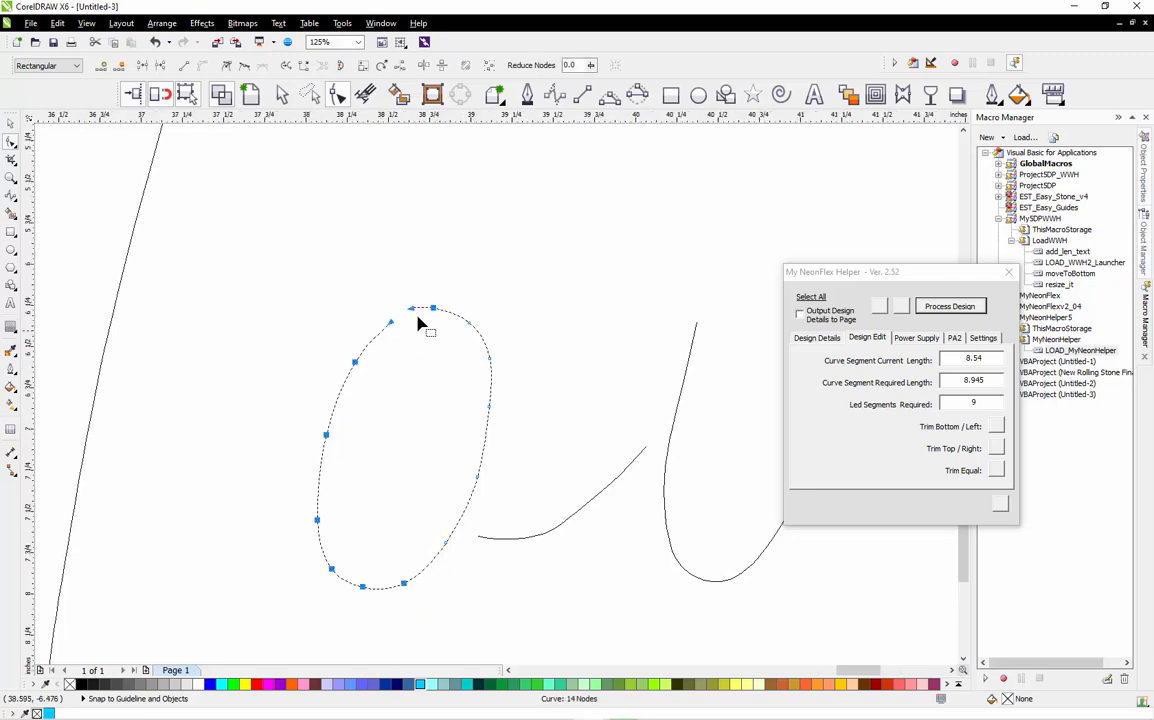
pyautogui.scroll(2, 425, 325)
pyautogui.moveTo(460, 286); pyautogui.dragTo(428, 284)
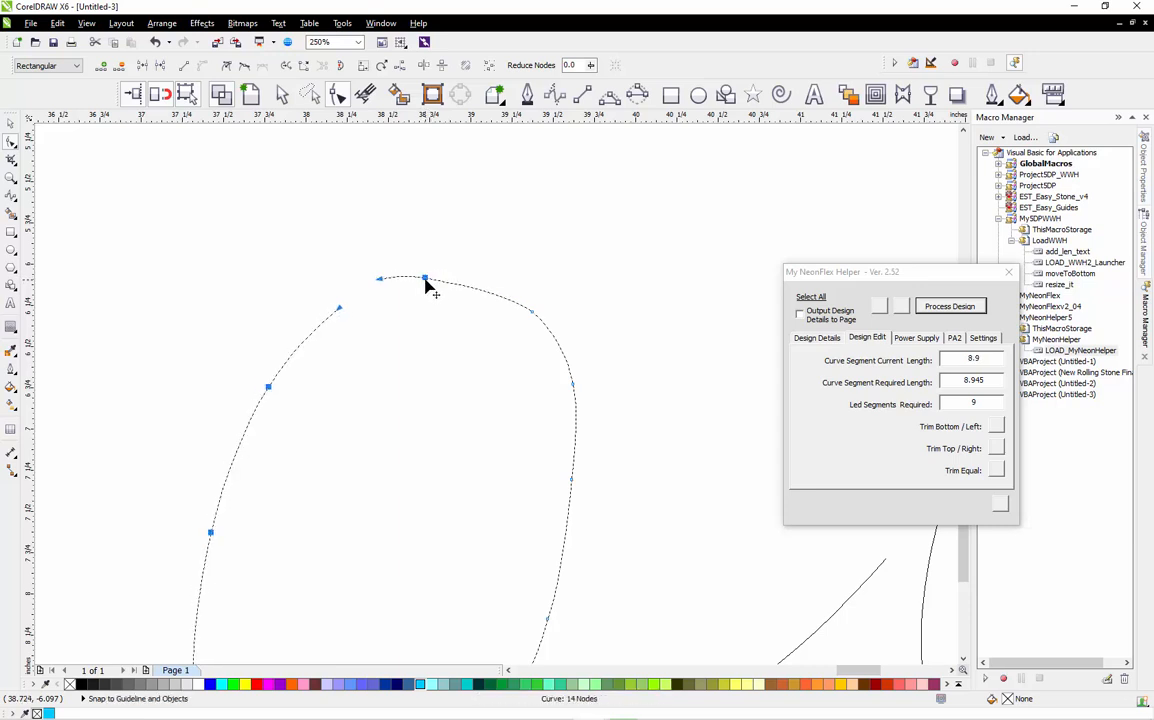
# Fine-tune the lower o's length to 8.94 inches by nudging the selected nodes slightly further left, and deselect it.
pyautogui.scroll(5, 428, 284)
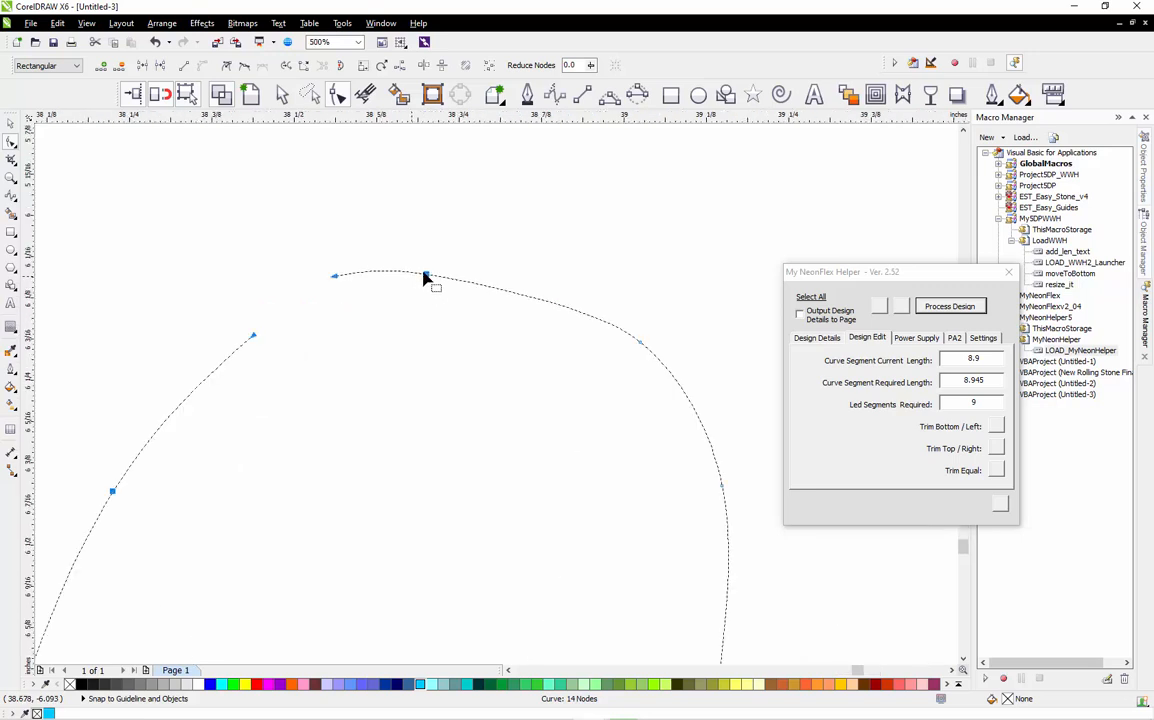
pyautogui.scroll(-4, 428, 276)
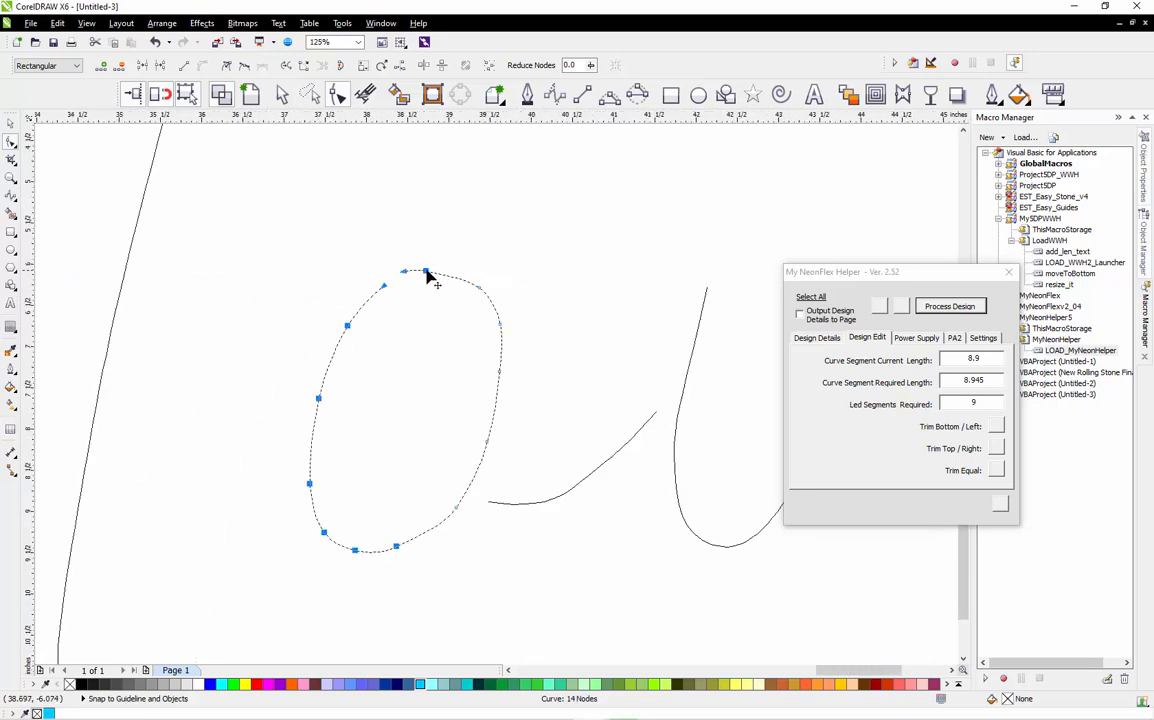
pyautogui.scroll(4, 430, 276)
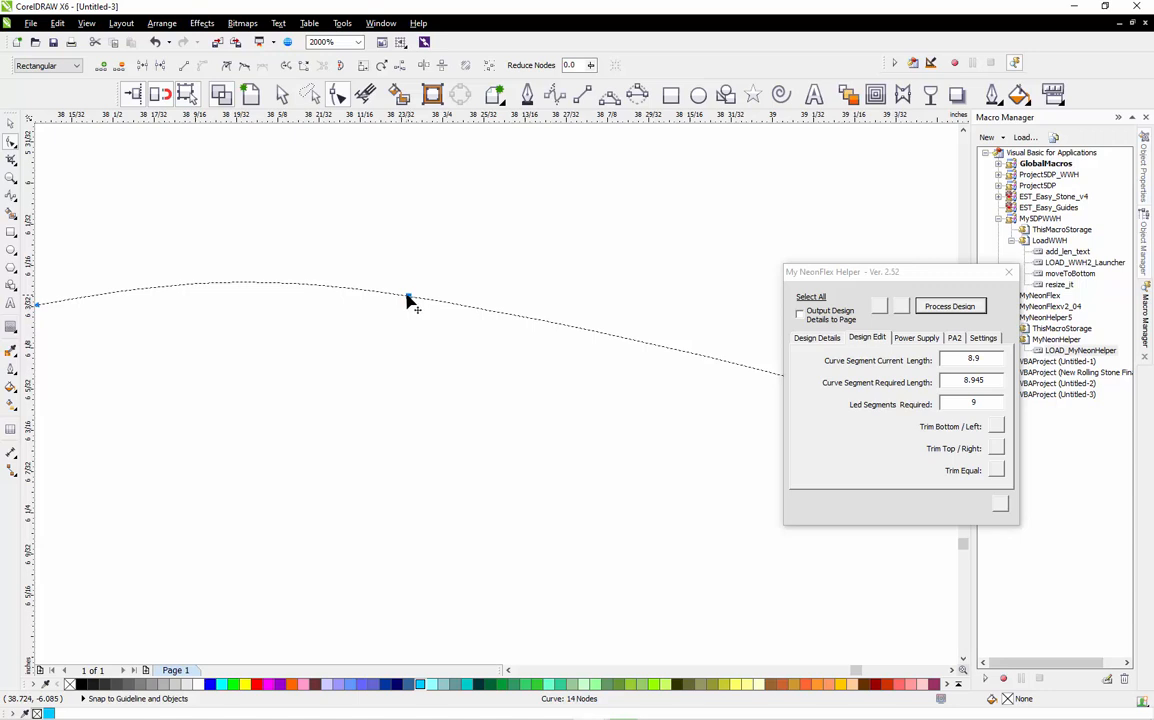
pyautogui.moveTo(407, 296); pyautogui.dragTo(403, 296)
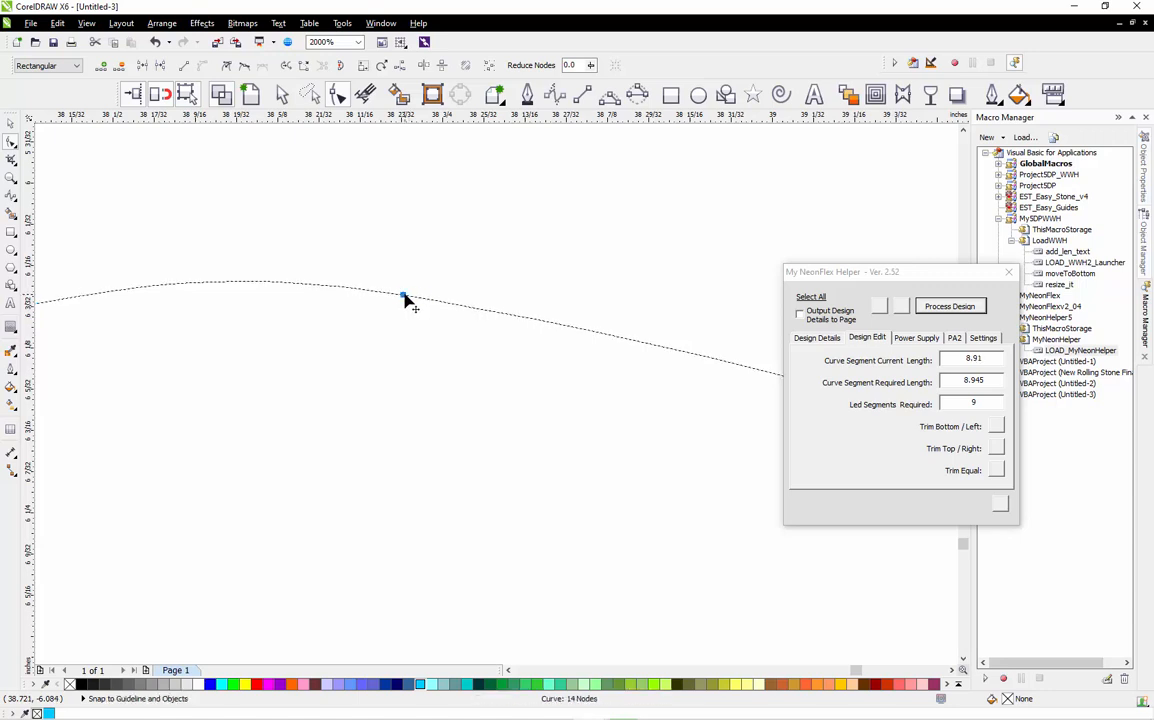
pyautogui.click(400, 295)
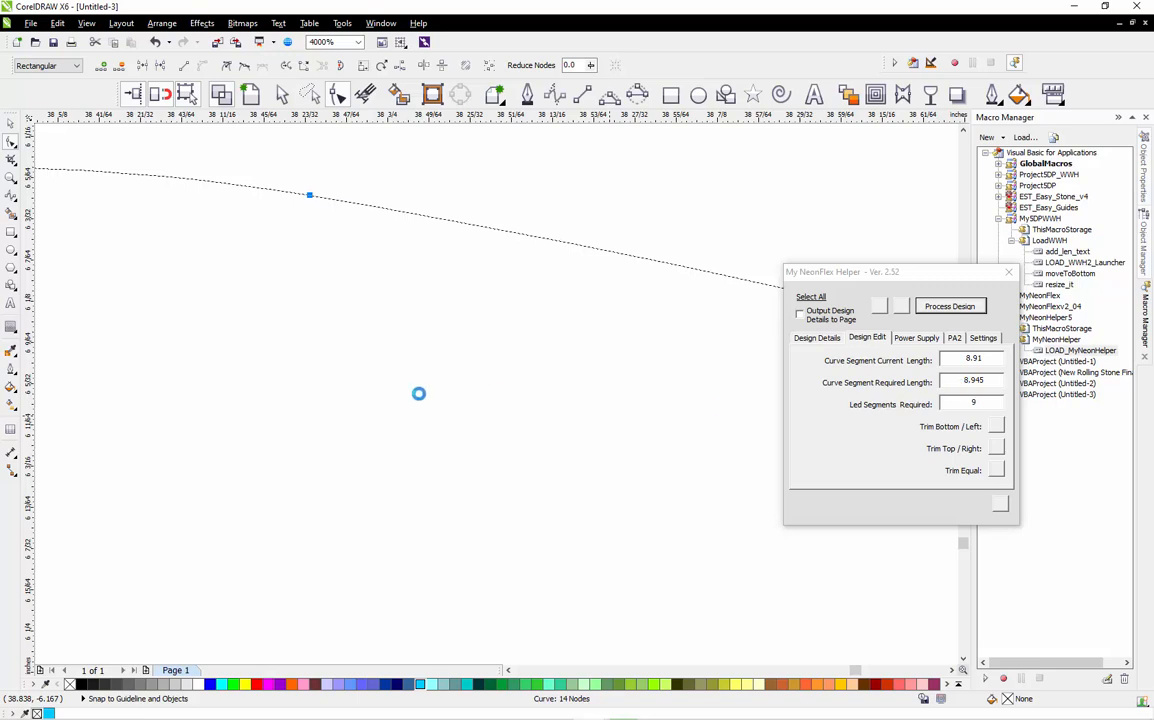
pyautogui.scroll(1, 348, 310)
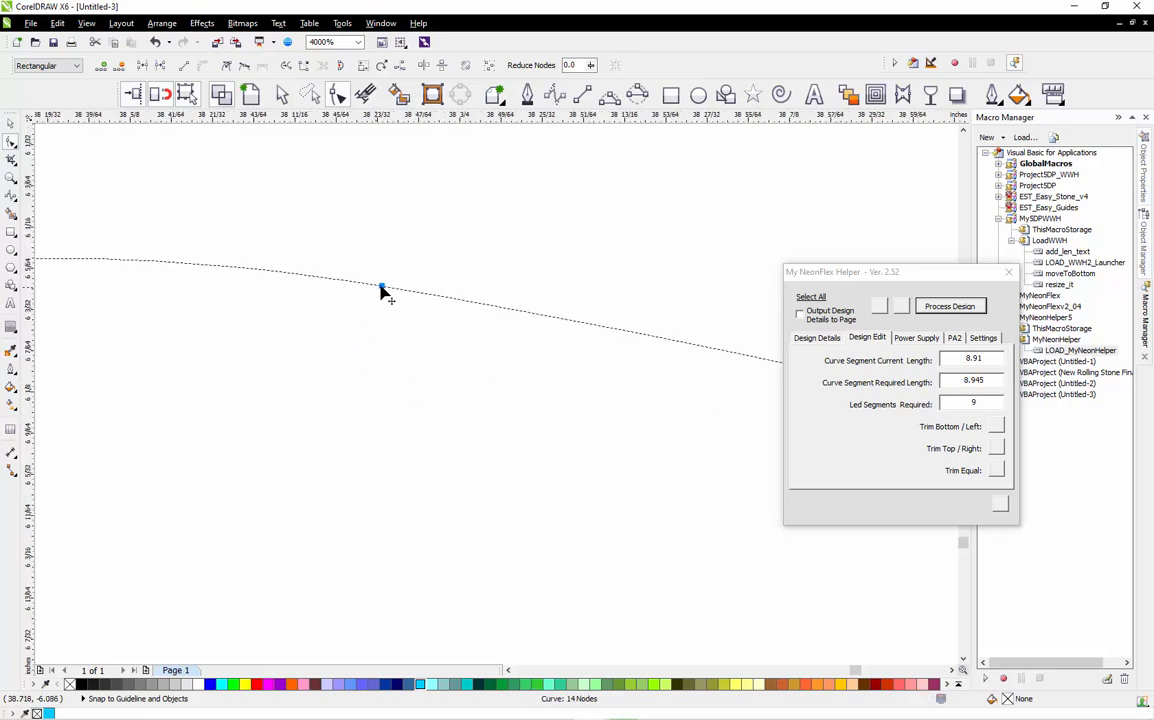
pyautogui.moveTo(379, 294); pyautogui.dragTo(333, 283)
pyautogui.scroll(-10, 446, 296)
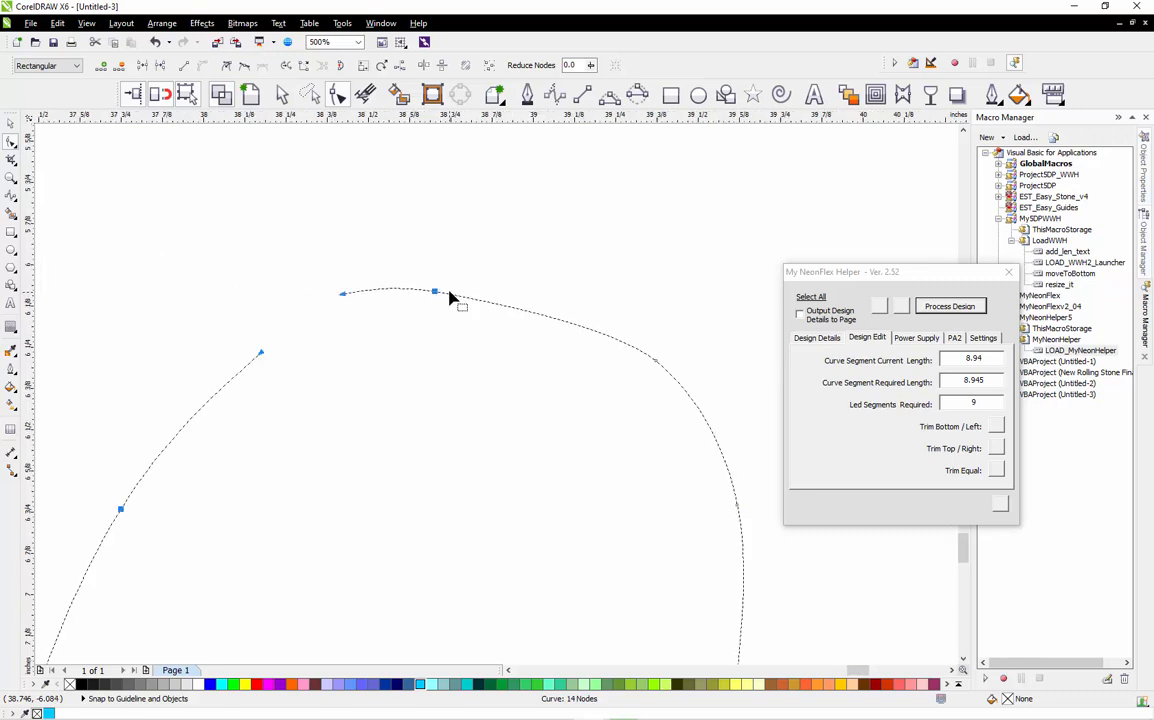
pyautogui.press('space')
pyautogui.press('Escape')
# Select all nodes of the o in the lower "Love" and thin them out automatically with Reduce Nodes.
pyautogui.scroll(3, 476, 315)
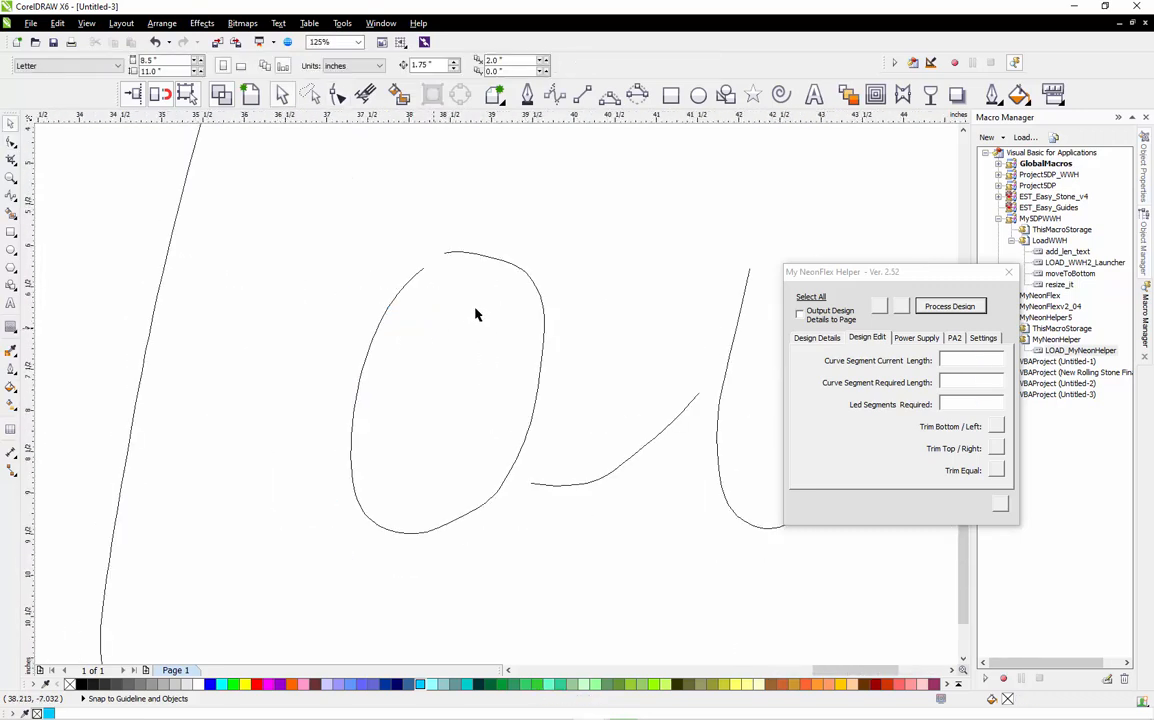
pyautogui.click(521, 278)
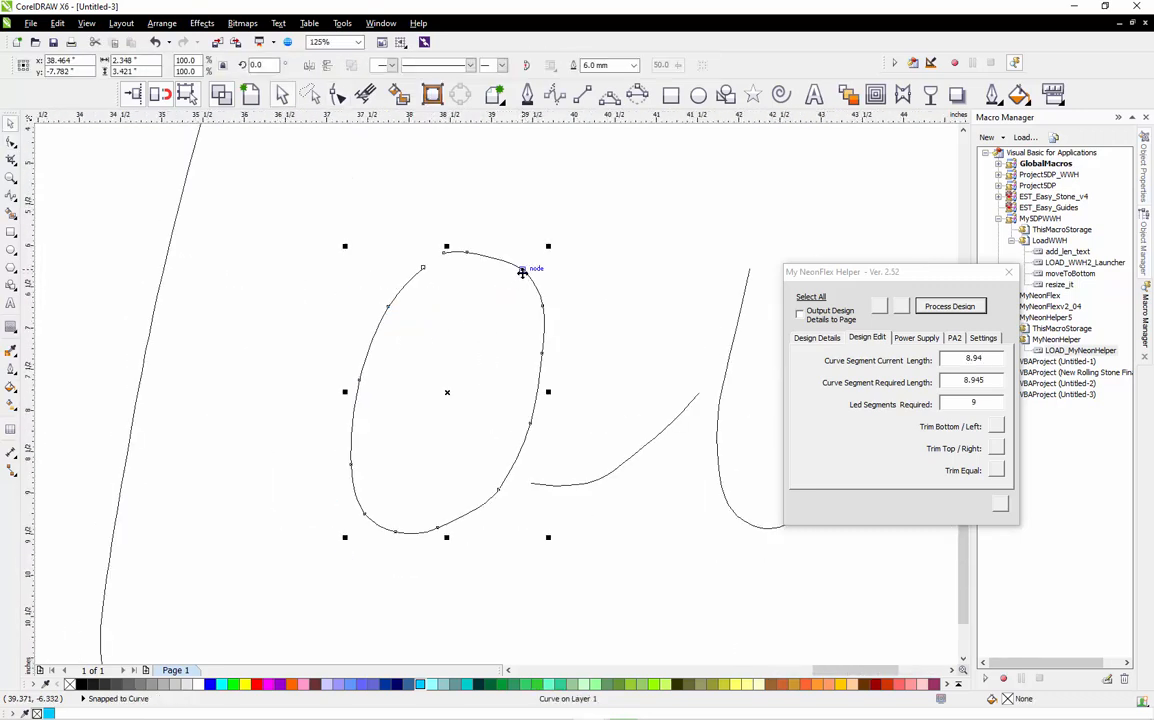
pyautogui.press('space')
pyautogui.moveTo(560, 230); pyautogui.dragTo(335, 550)
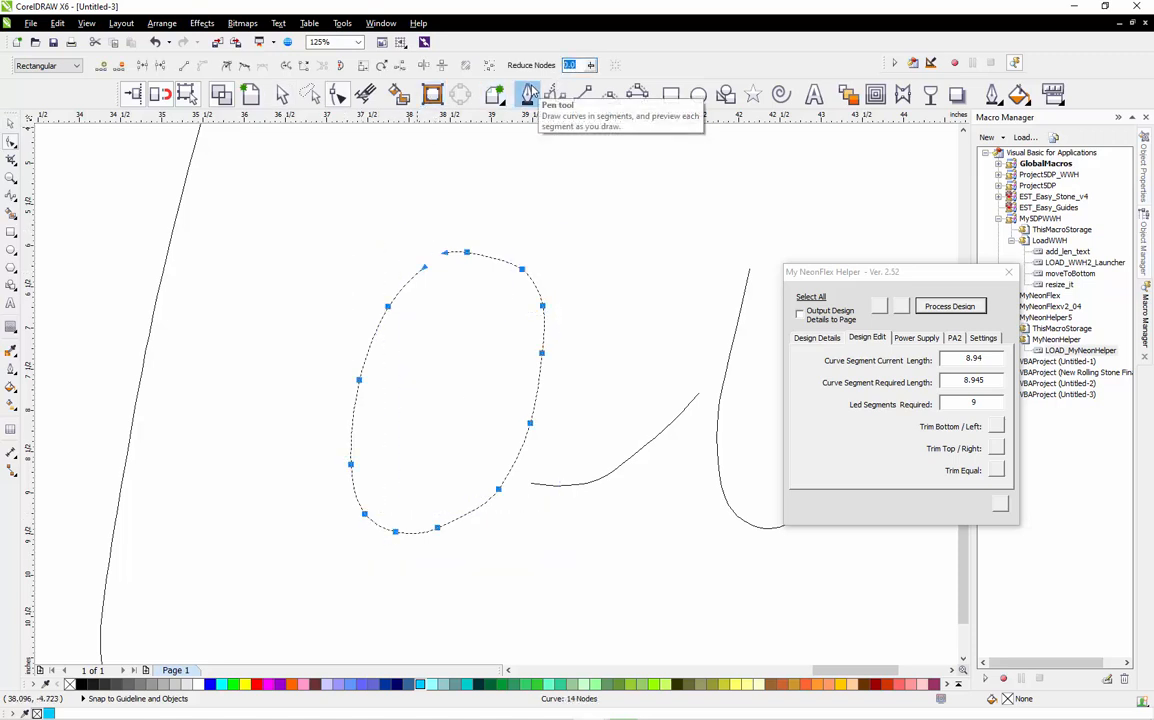
pyautogui.press('Return')
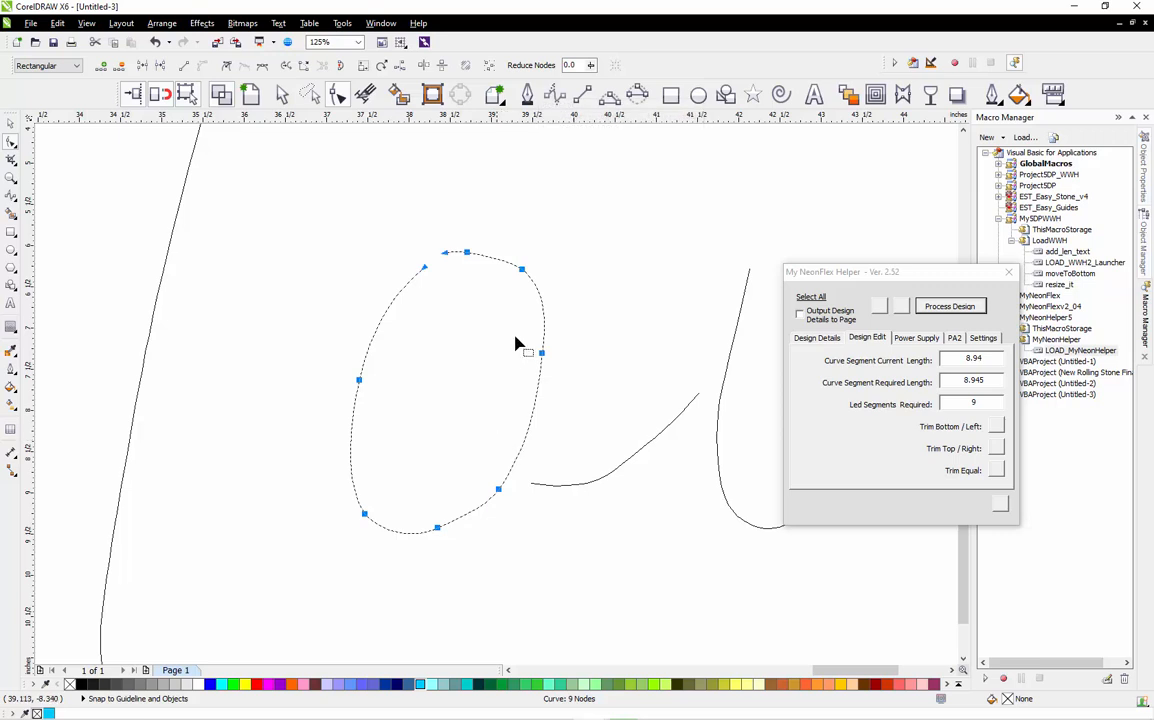
# Smooth the upper-right curve of the lower o by deleting its two intermediate nodes there.
pyautogui.doubleClick(522, 270)
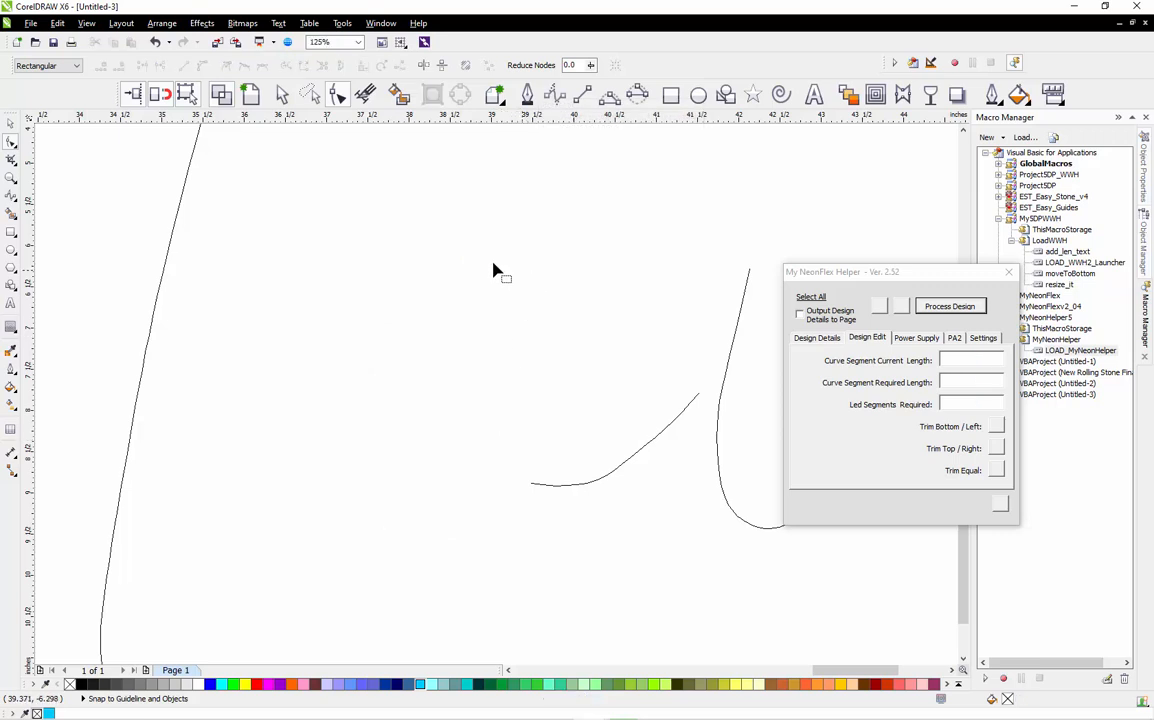
pyautogui.hotkey('ctrl', 'z')
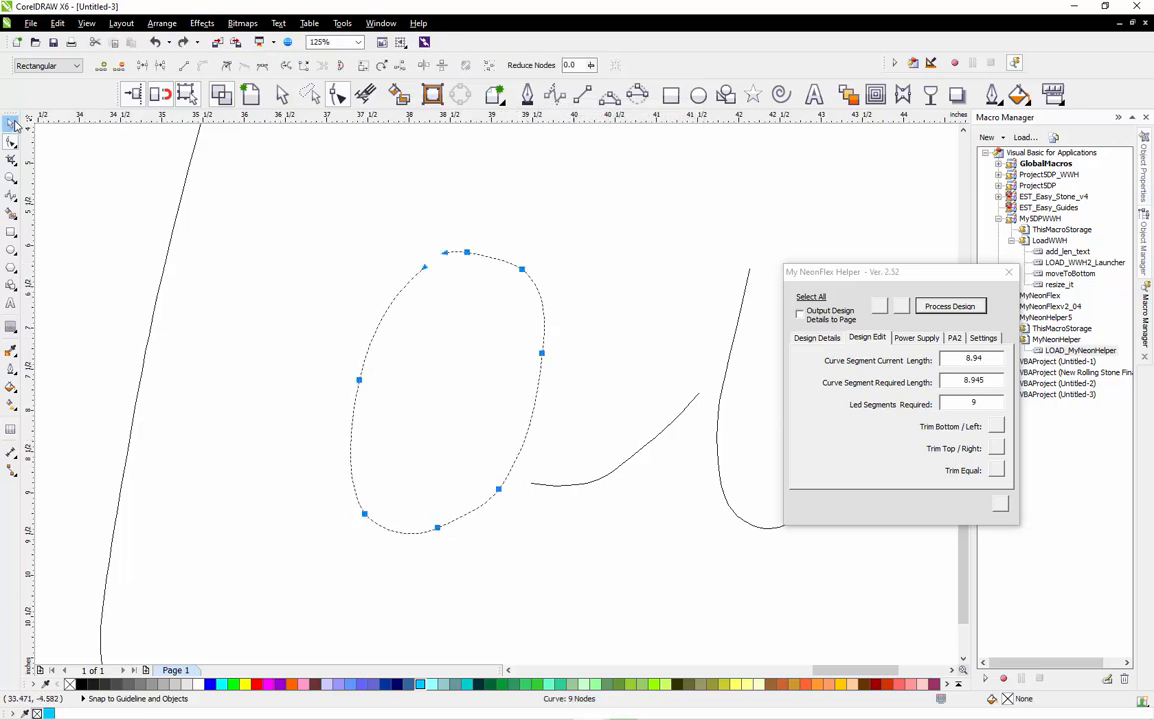
pyautogui.click(10, 123)
pyautogui.click(314, 227)
pyautogui.doubleClick(517, 267)
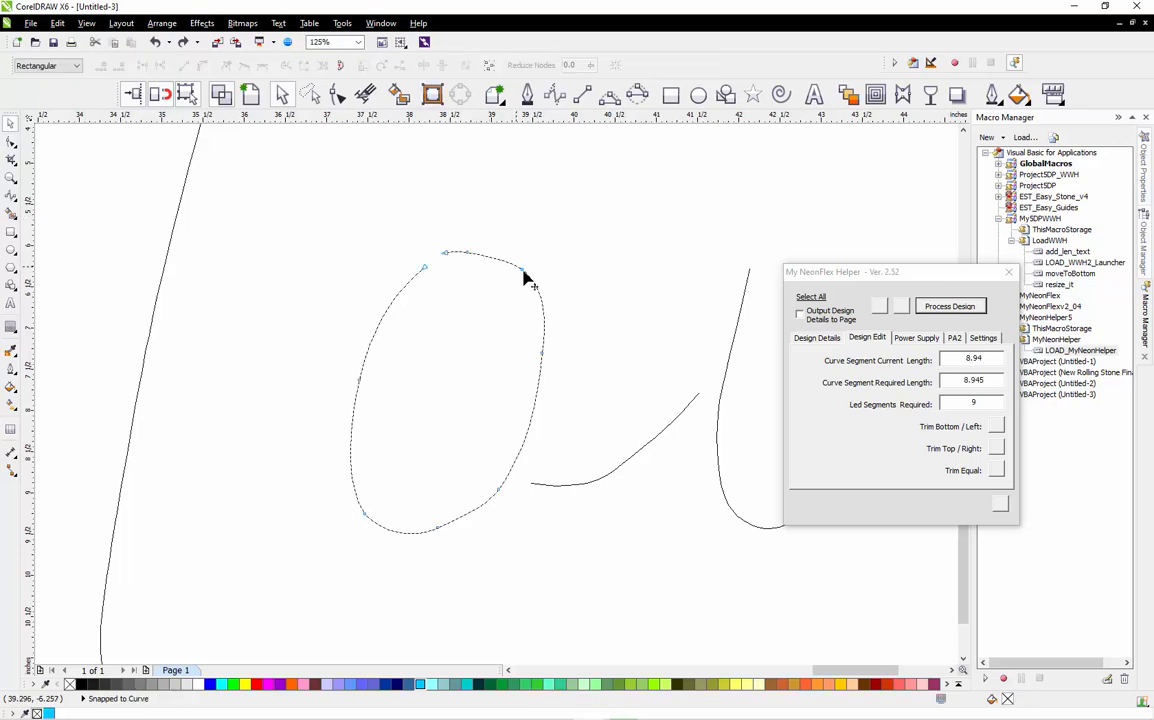
pyautogui.doubleClick(523, 269)
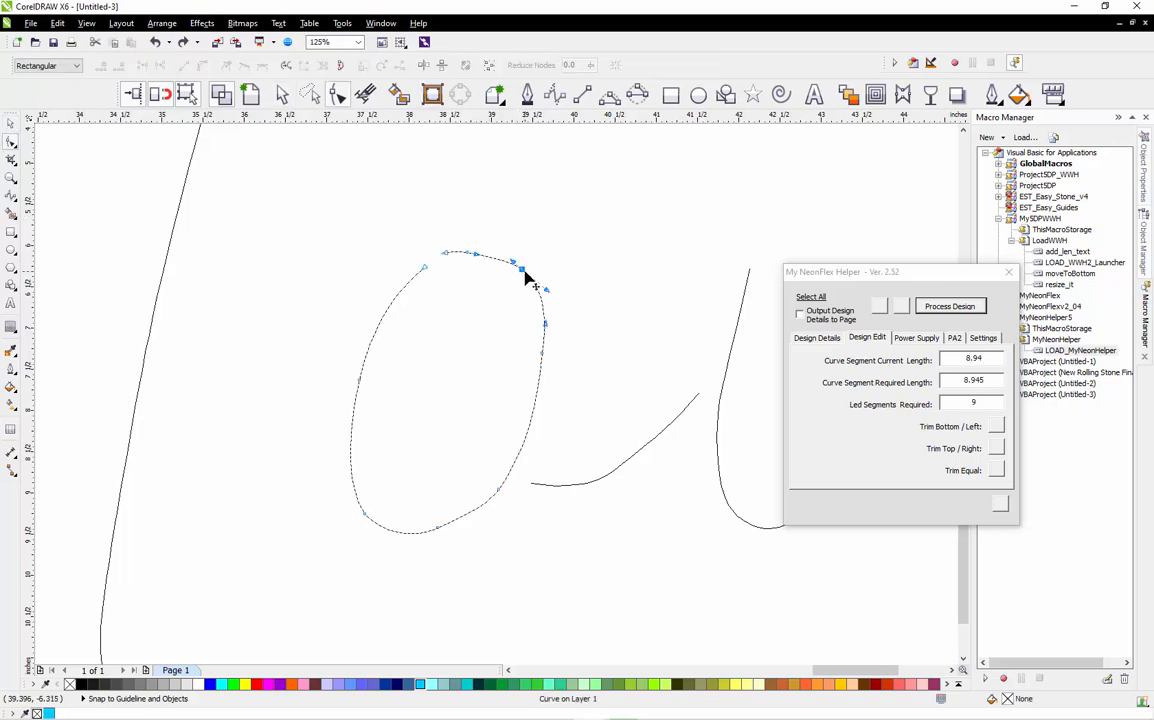
pyautogui.doubleClick(468, 252)
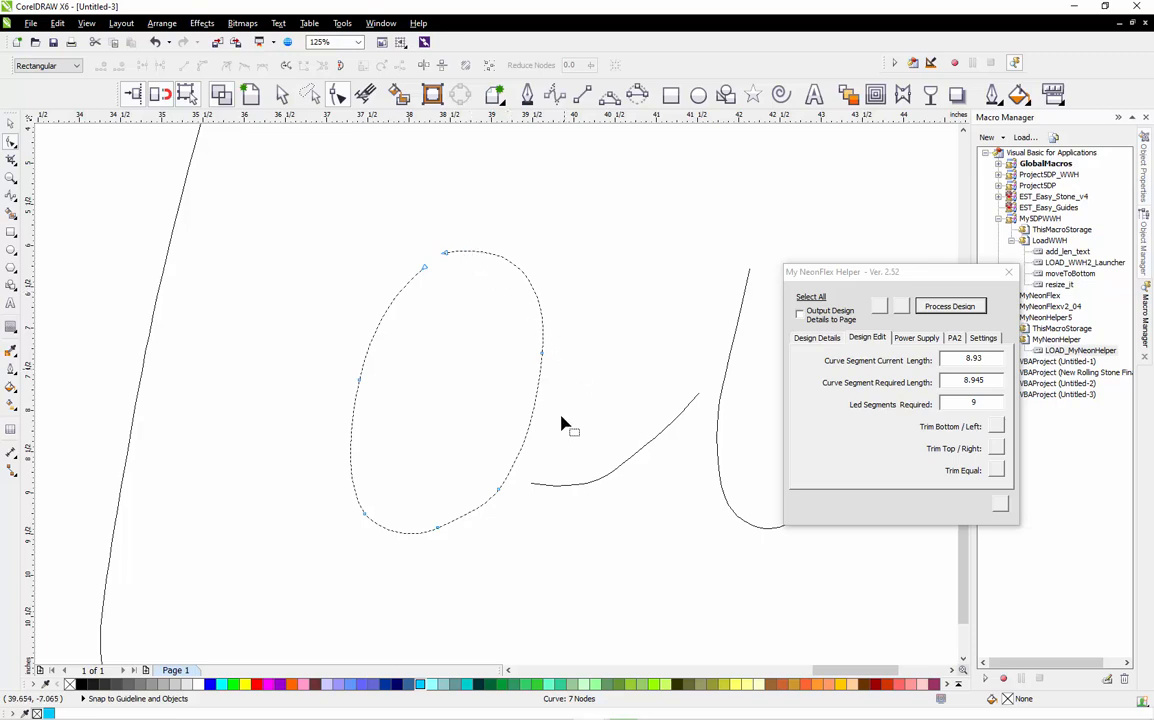
# Smooth the rest of the lower o by replacing its lower-right node slightly higher and deleting the bottom and left-side nodes.
pyautogui.doubleClick(500, 491)
pyautogui.doubleClick(512, 473)
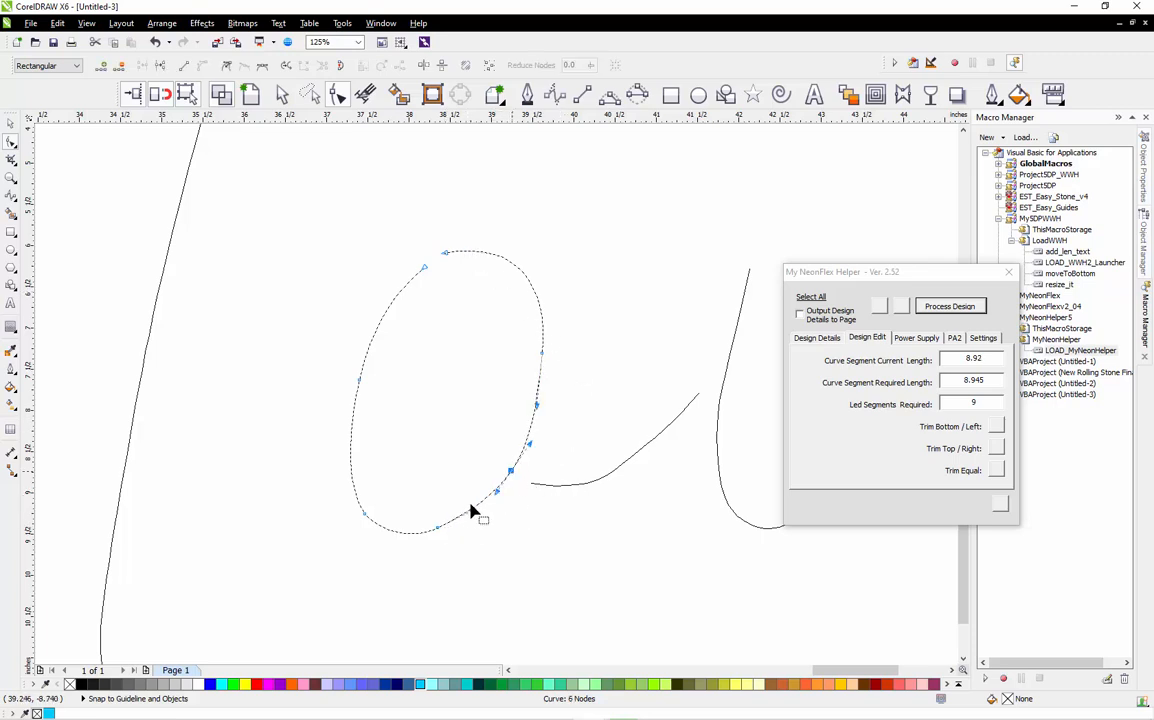
pyautogui.doubleClick(438, 530)
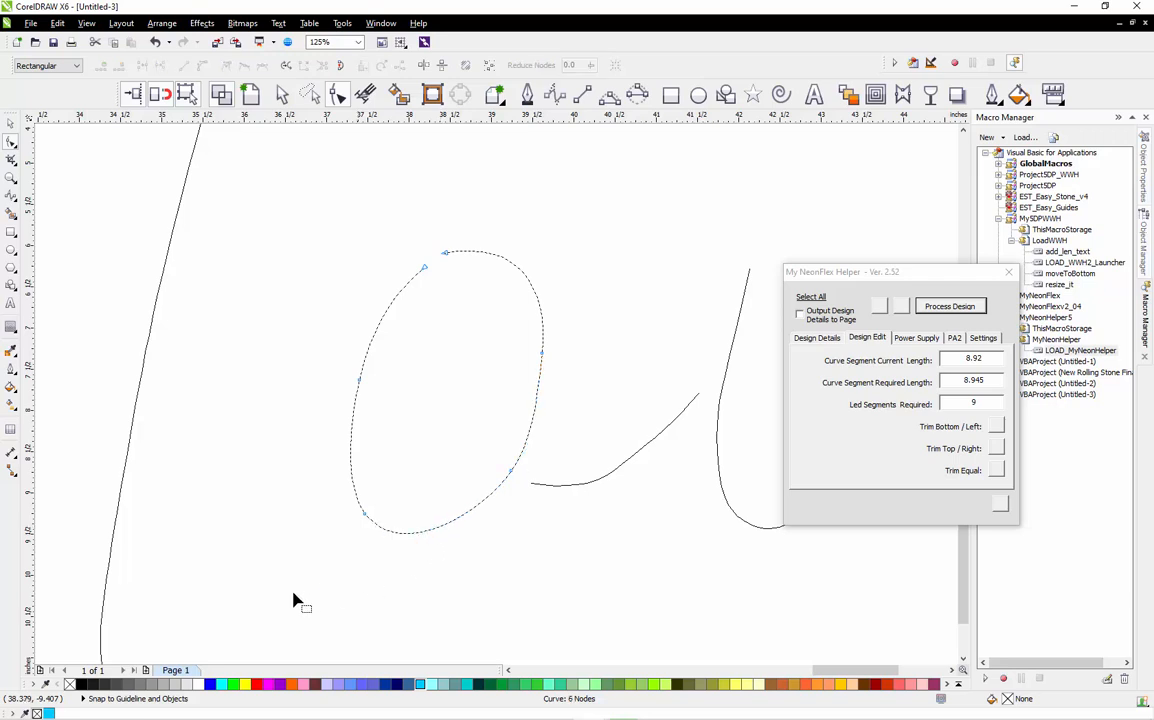
pyautogui.doubleClick(360, 386)
pyautogui.press('space')
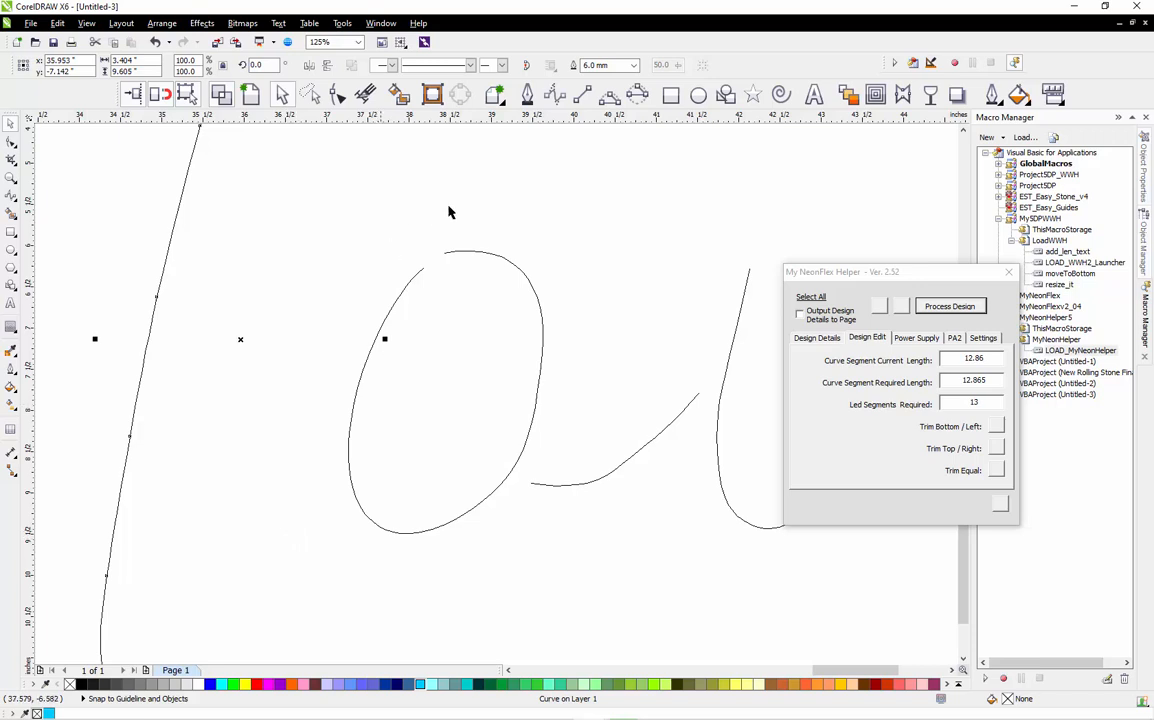
pyautogui.click(384, 428)
pyautogui.scroll(-2, 451, 435)
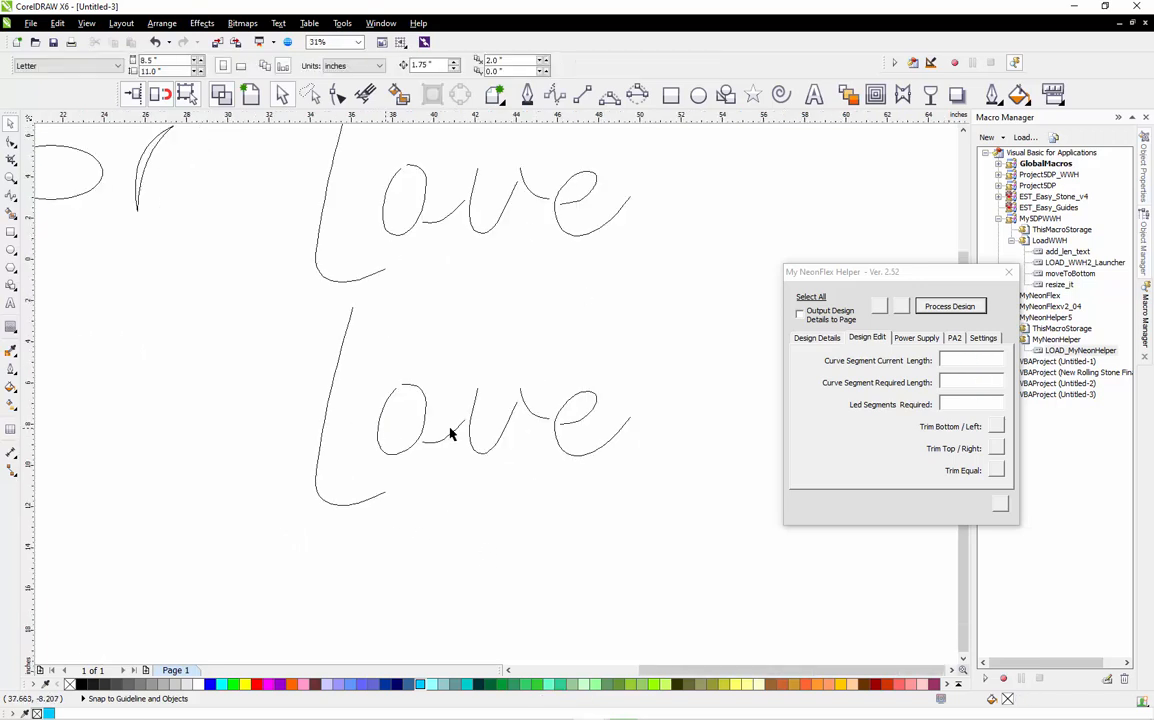
# Shorten the connecting stroke after the lower o to 2.14 inches by moving its upper end node inward along the curve.
pyautogui.scroll(2, 451, 437)
pyautogui.click(455, 446)
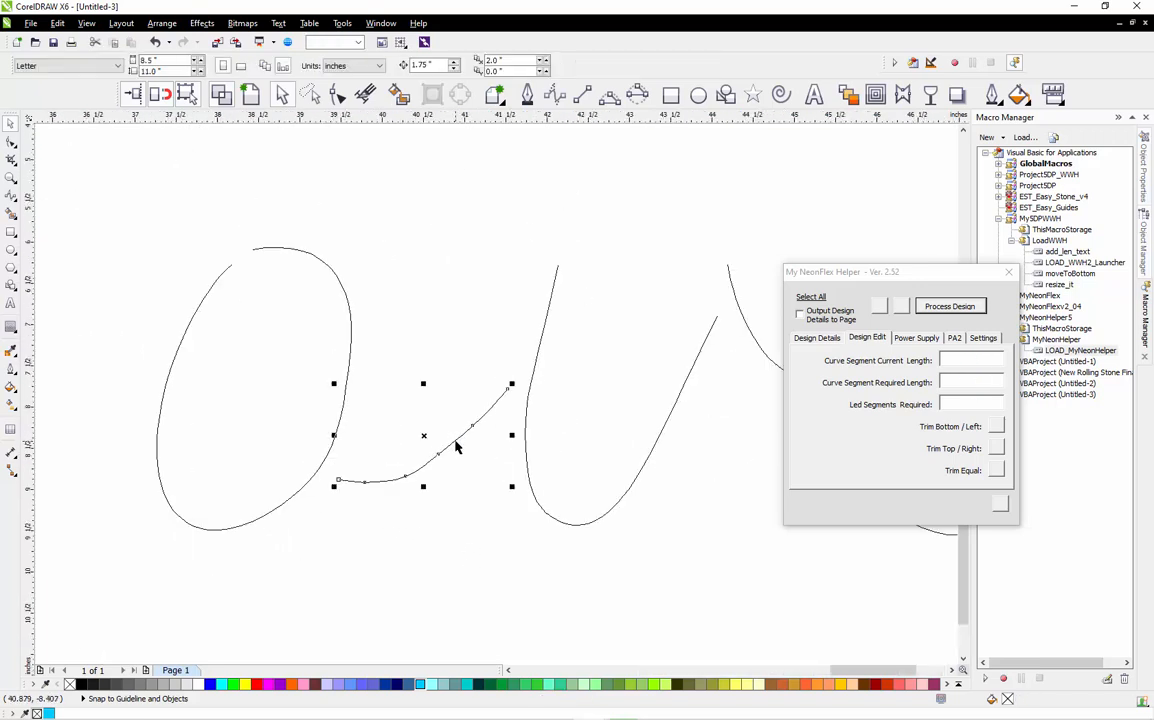
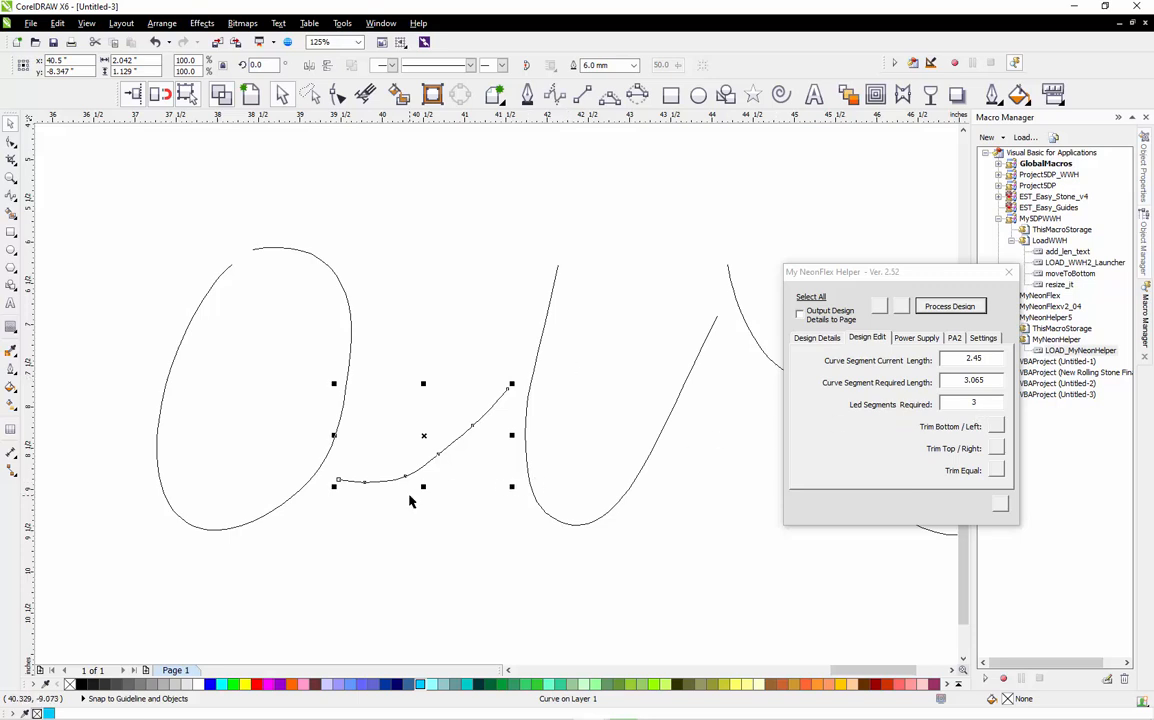
pyautogui.scroll(2, 409, 500)
pyautogui.doubleClick(607, 287)
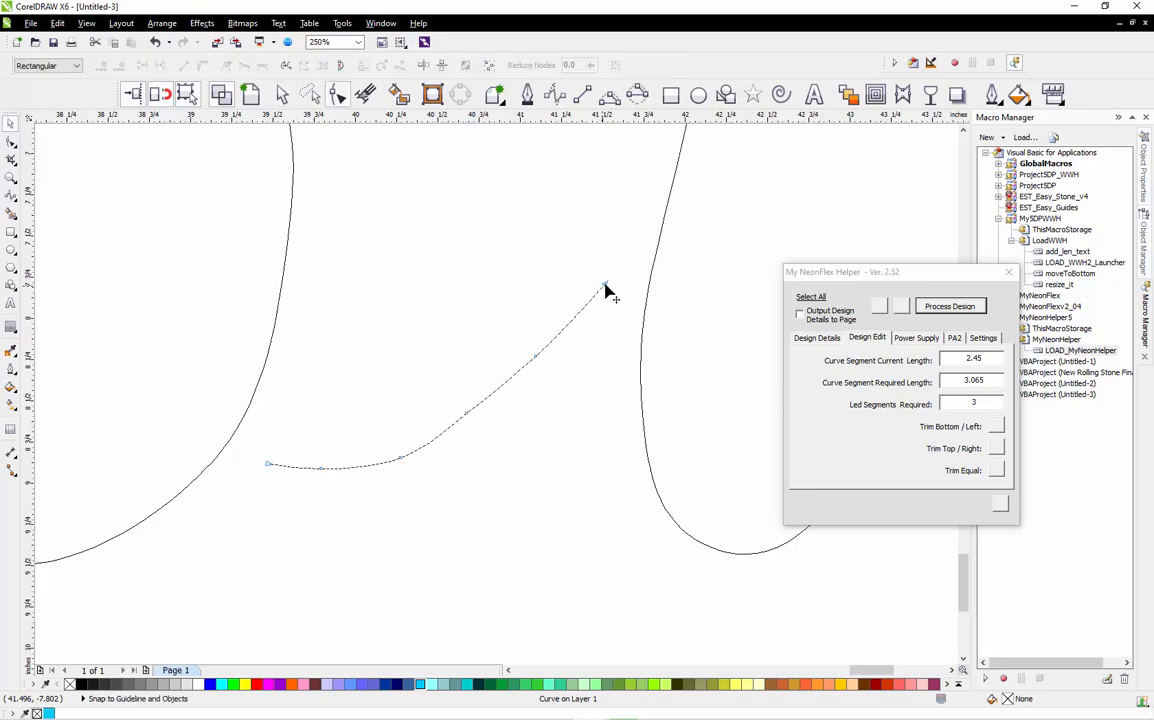
pyautogui.moveTo(607, 290); pyautogui.dragTo(570, 327)
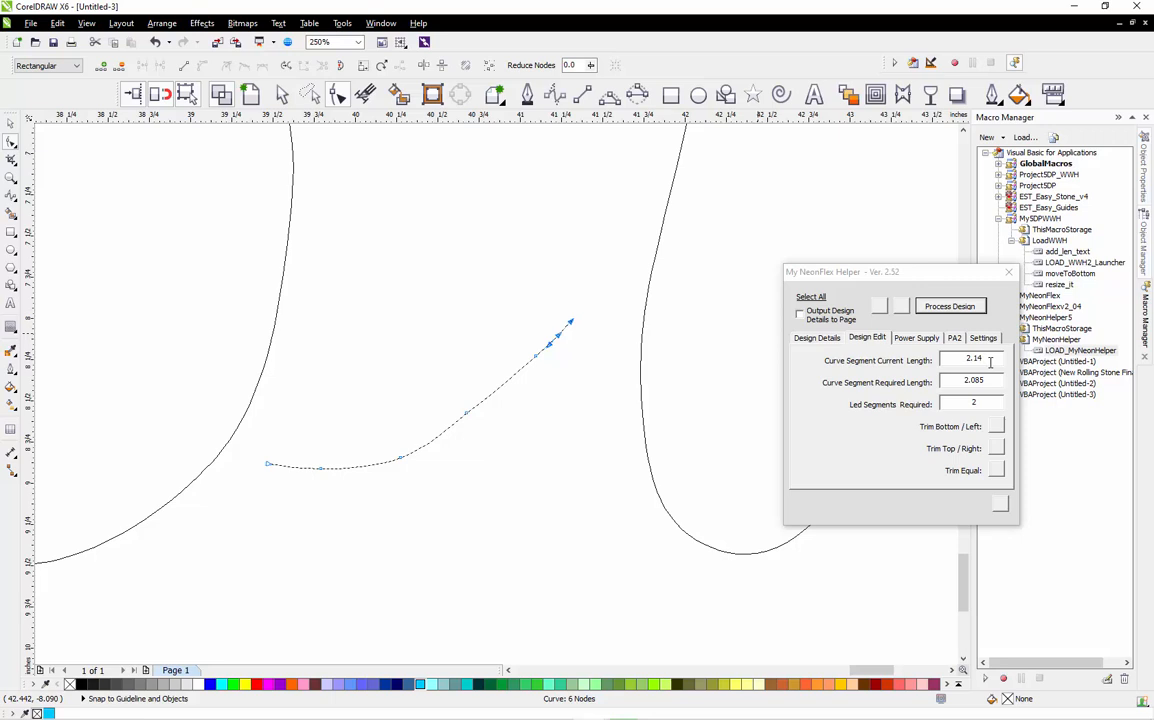
# Fine-tune the connecting stroke to 2.08 inches by cutting its upper end at a new node and extending the new end slightly.
pyautogui.scroll(4, 562, 330)
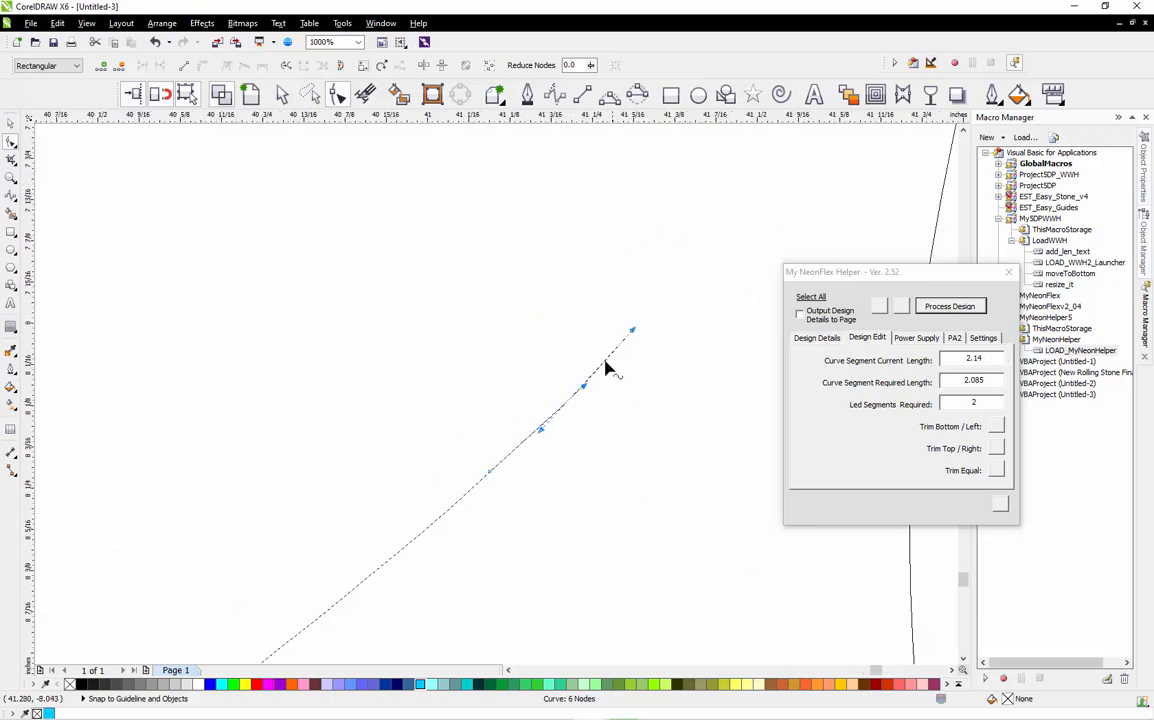
pyautogui.doubleClick(602, 366)
pyautogui.doubleClick(631, 330)
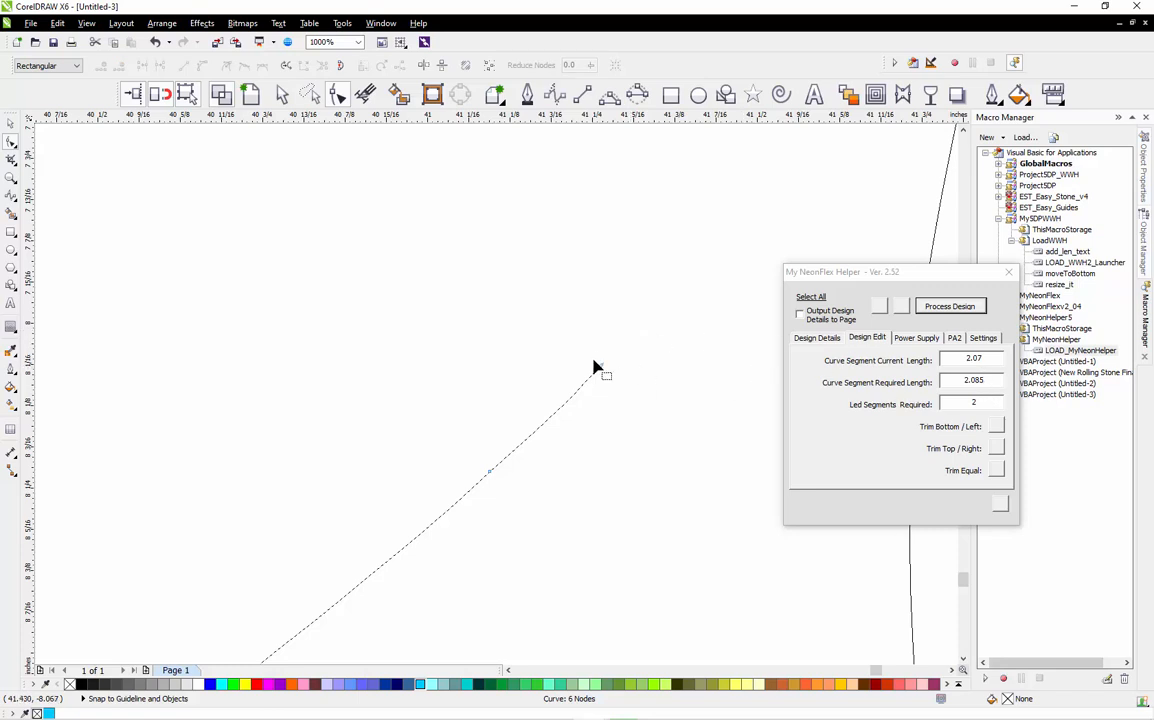
pyautogui.scroll(2, 600, 370)
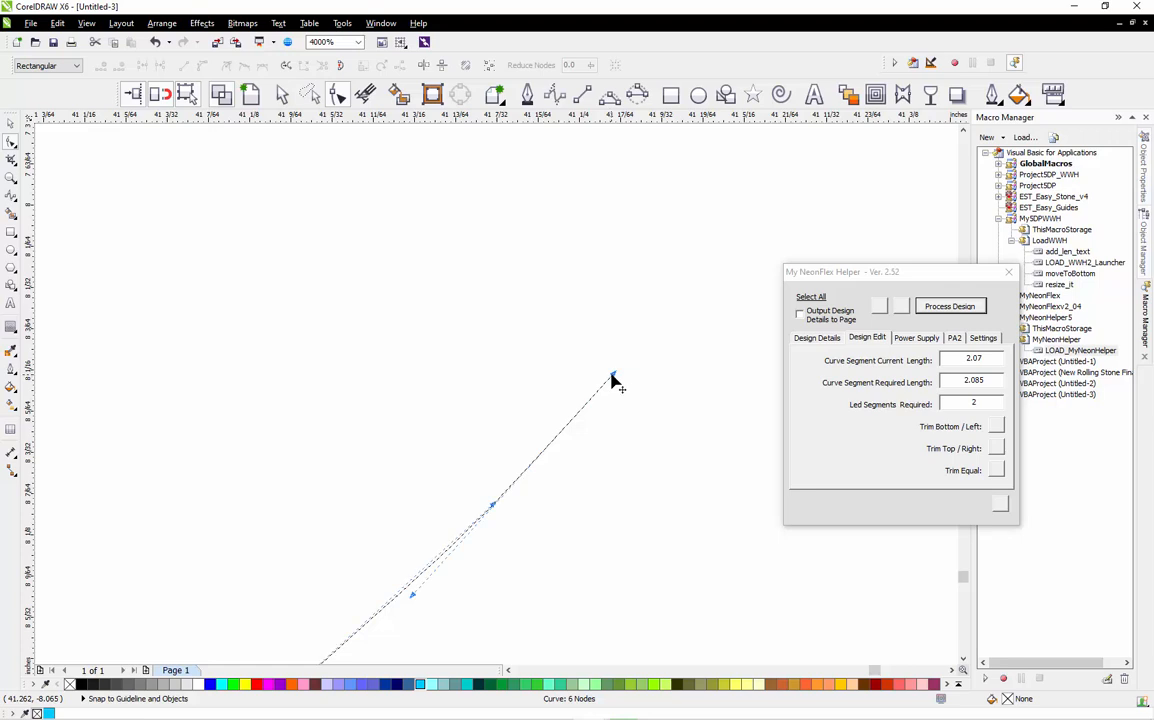
pyautogui.moveTo(613, 379); pyautogui.dragTo(622, 361)
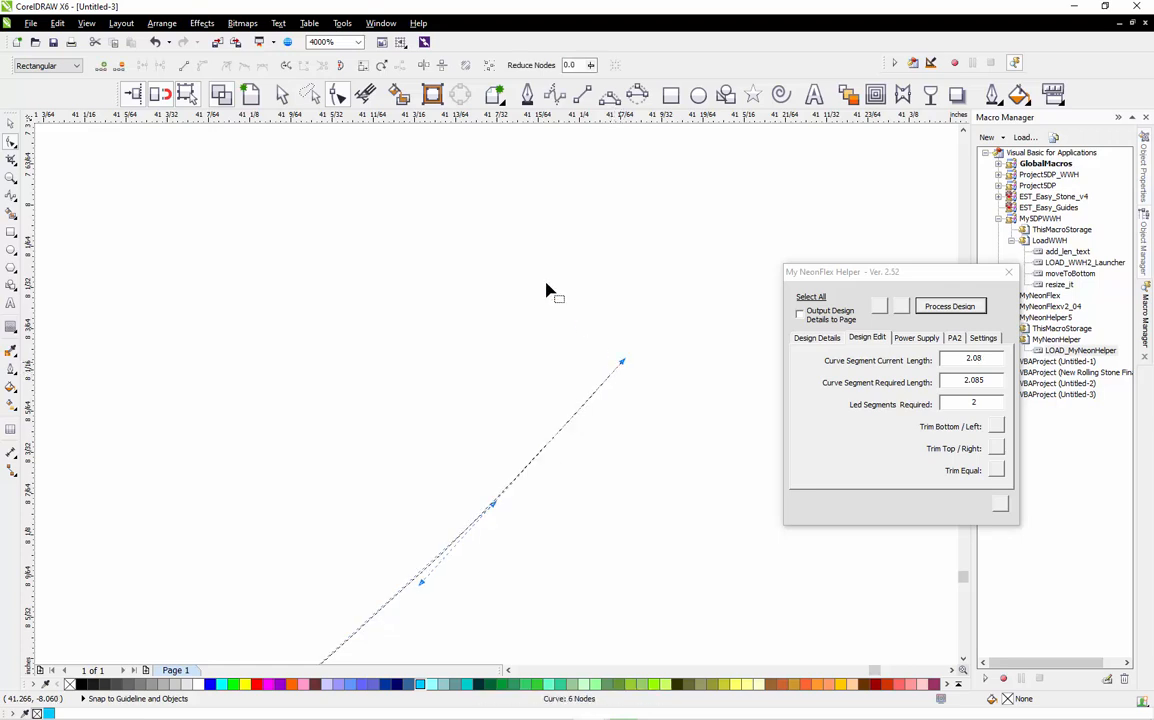
pyautogui.scroll(-10, 550, 300)
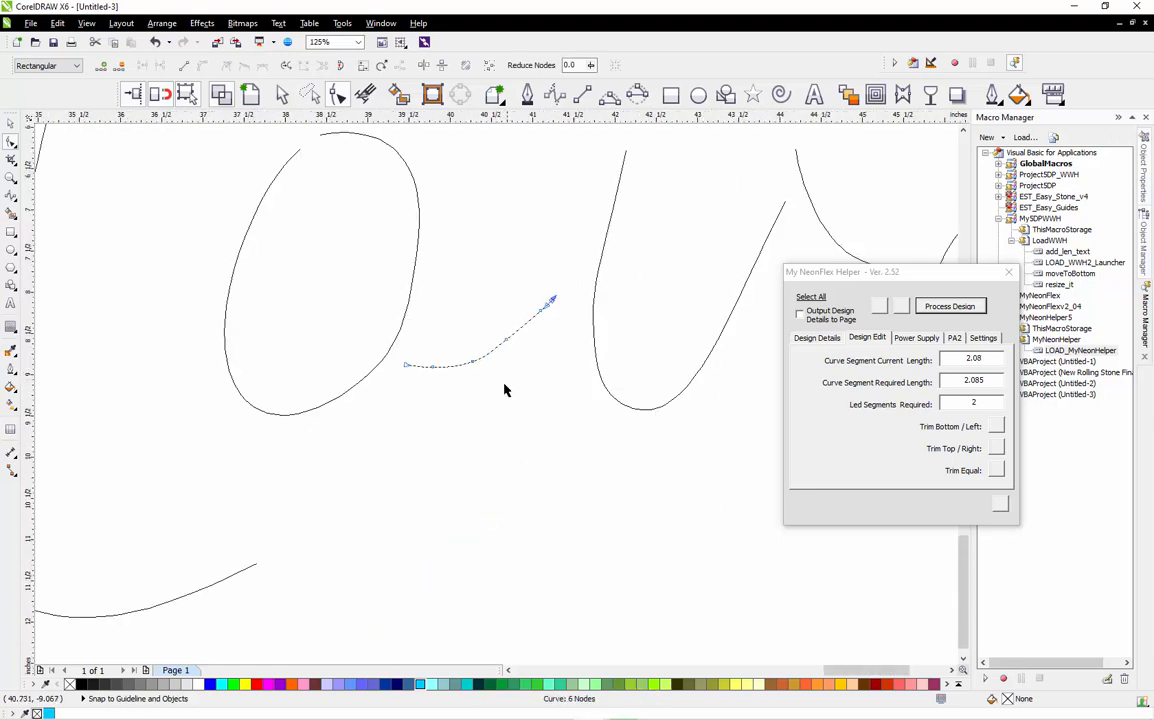
# Display the strokes at full thickness and smooth the connecting stroke by deleting all its inner nodes.
pyautogui.press('space')
pyautogui.click(250, 96)
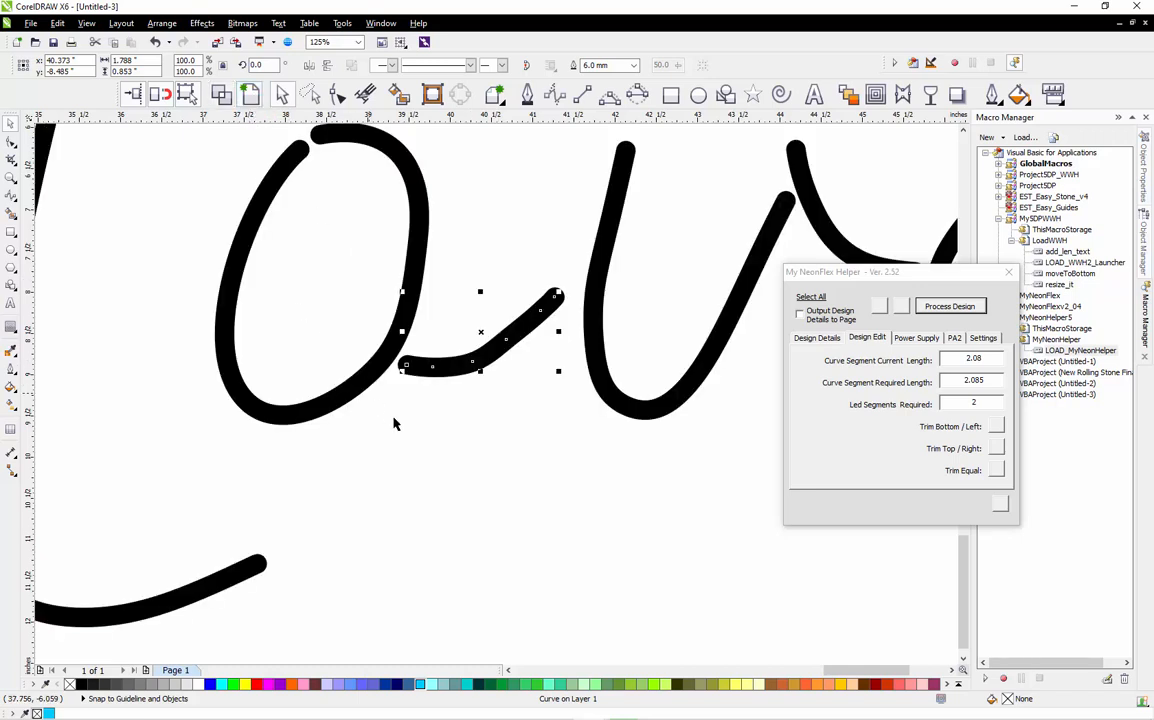
pyautogui.press('space')
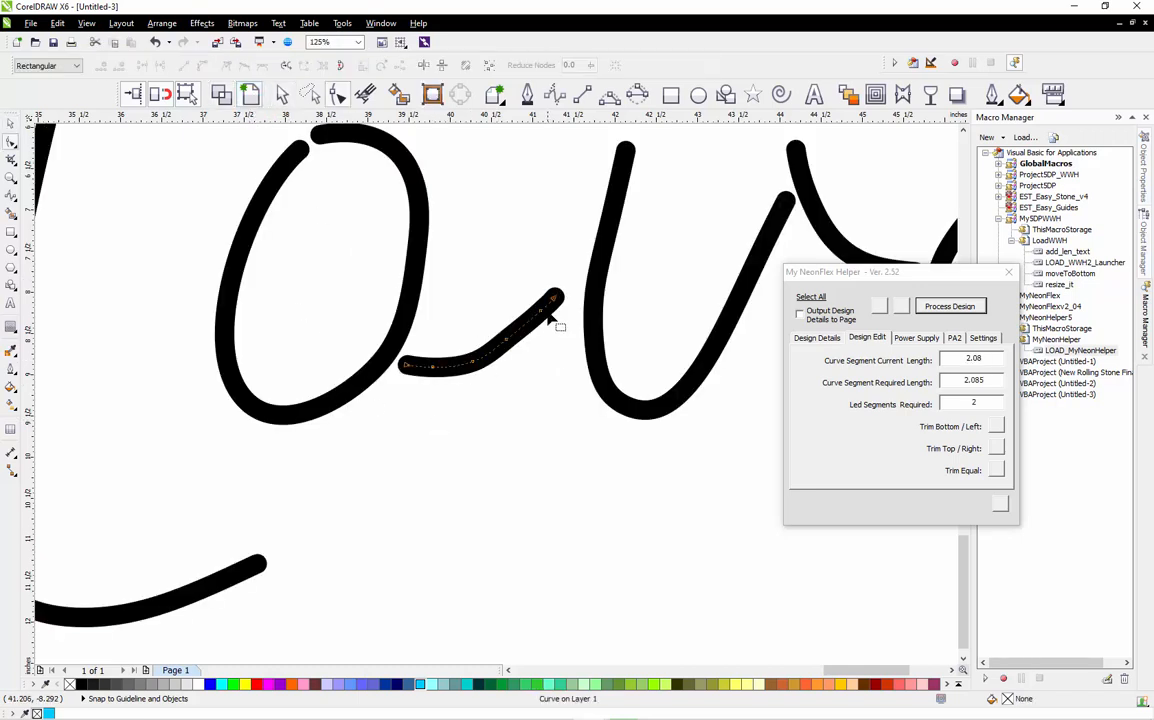
pyautogui.moveTo(549, 309); pyautogui.dragTo(415, 421)
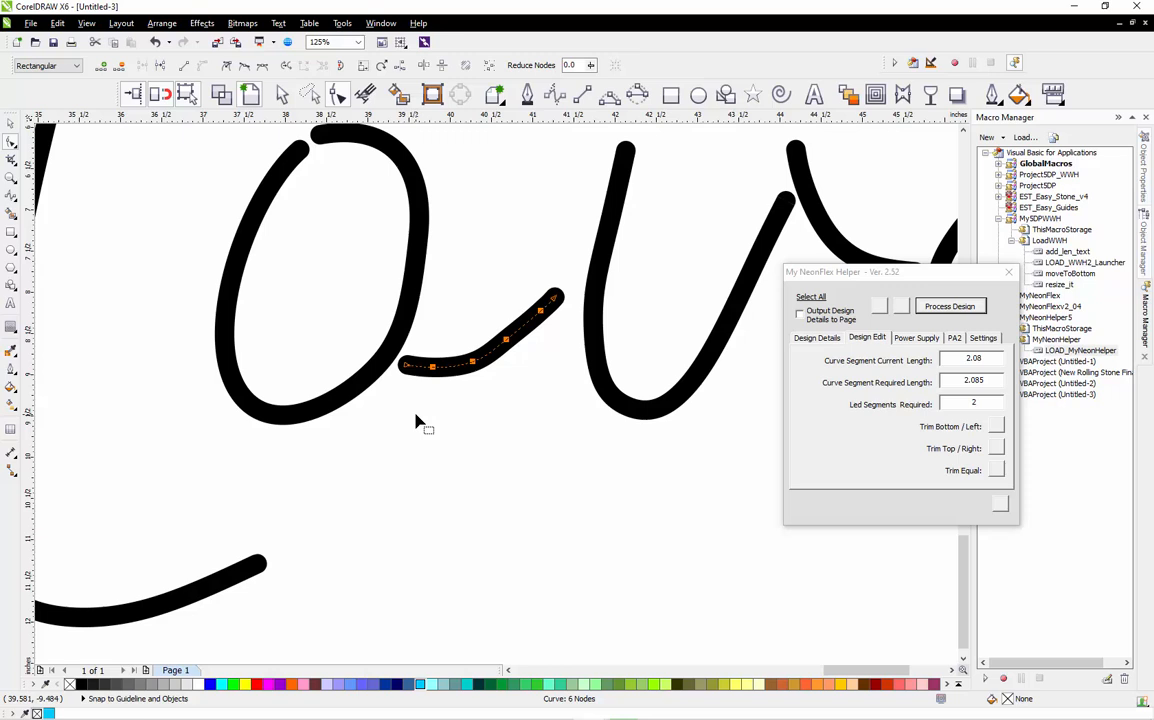
pyautogui.click(417, 421)
pyautogui.press('space')
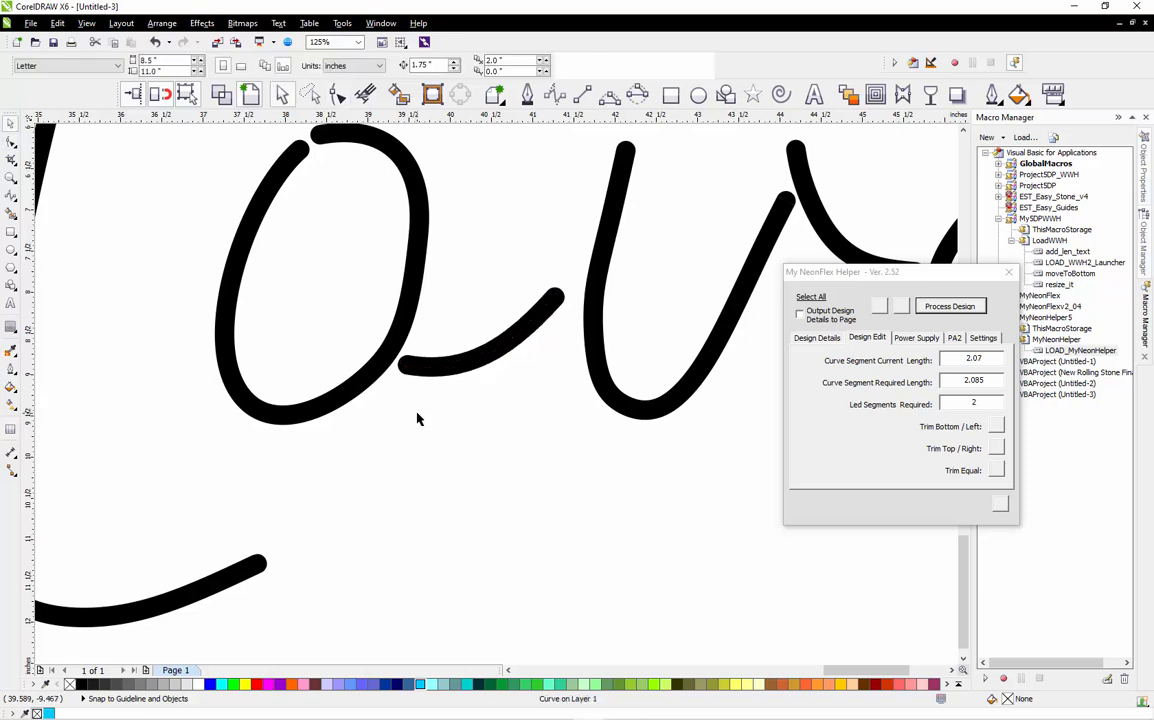
pyautogui.scroll(-1, 461, 361)
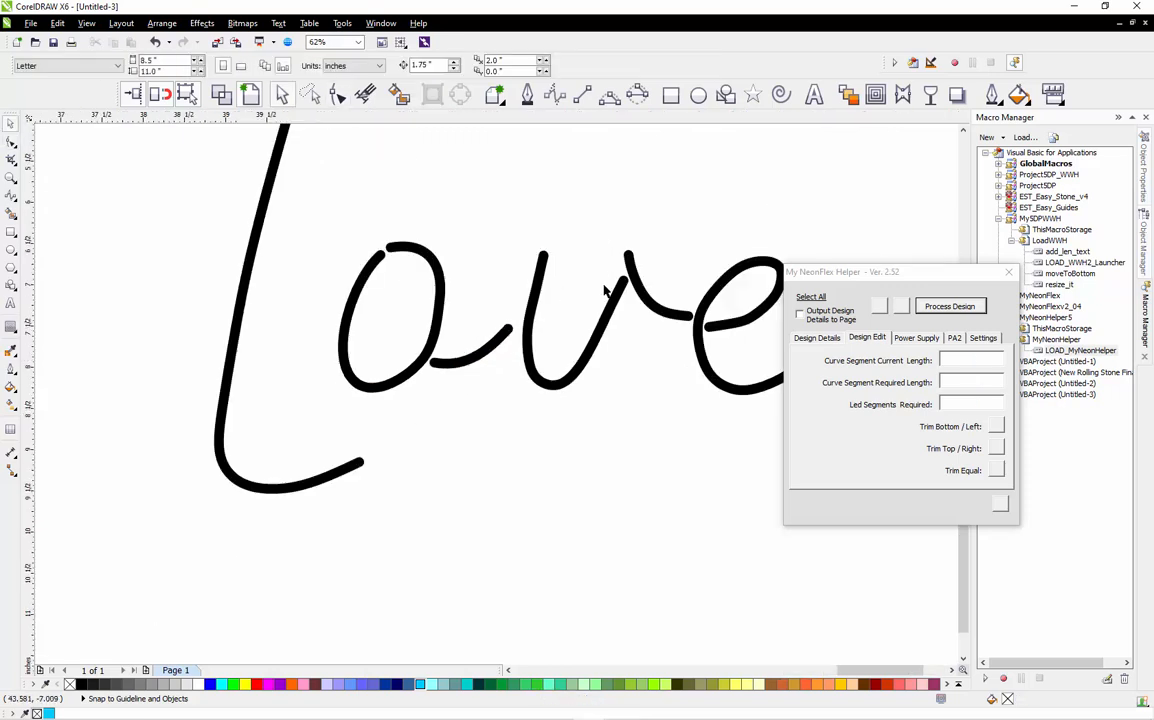
# Select all nodes of the v's first stroke in the lower "Love" and thin them out automatically with Reduce Nodes.
pyautogui.scroll(1, 604, 287)
pyautogui.click(631, 307)
pyautogui.press('space')
pyautogui.moveTo(500, 258); pyautogui.dragTo(625, 538)
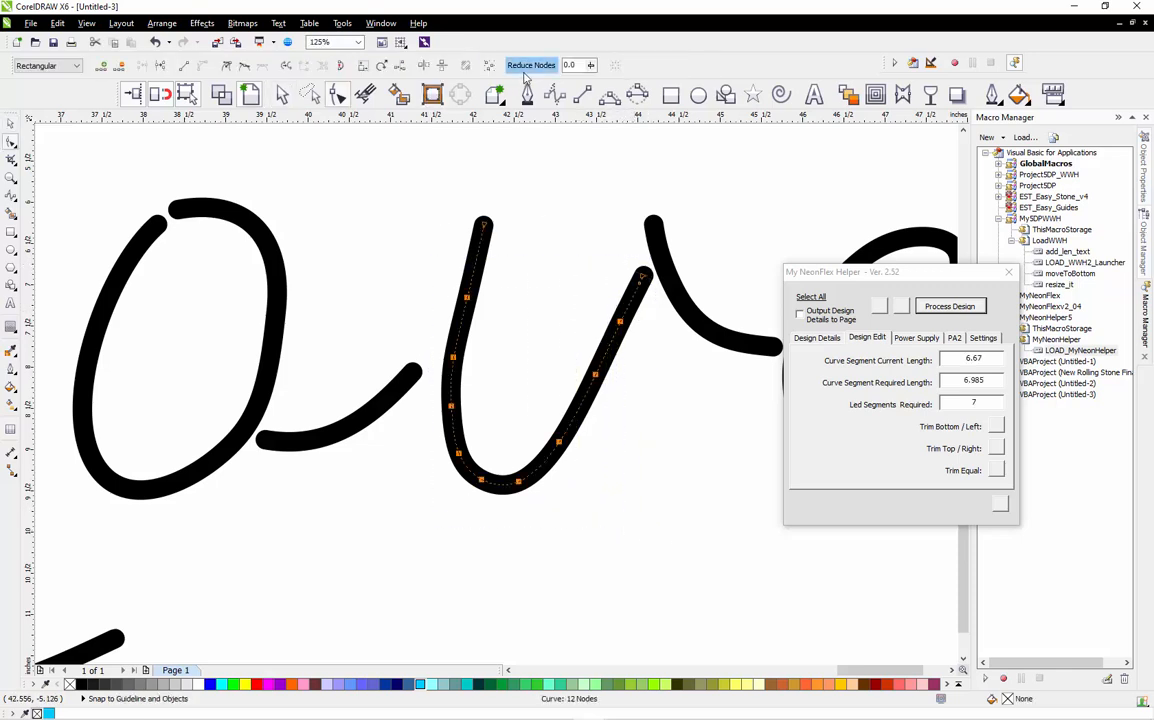
pyautogui.doubleClick(567, 65)
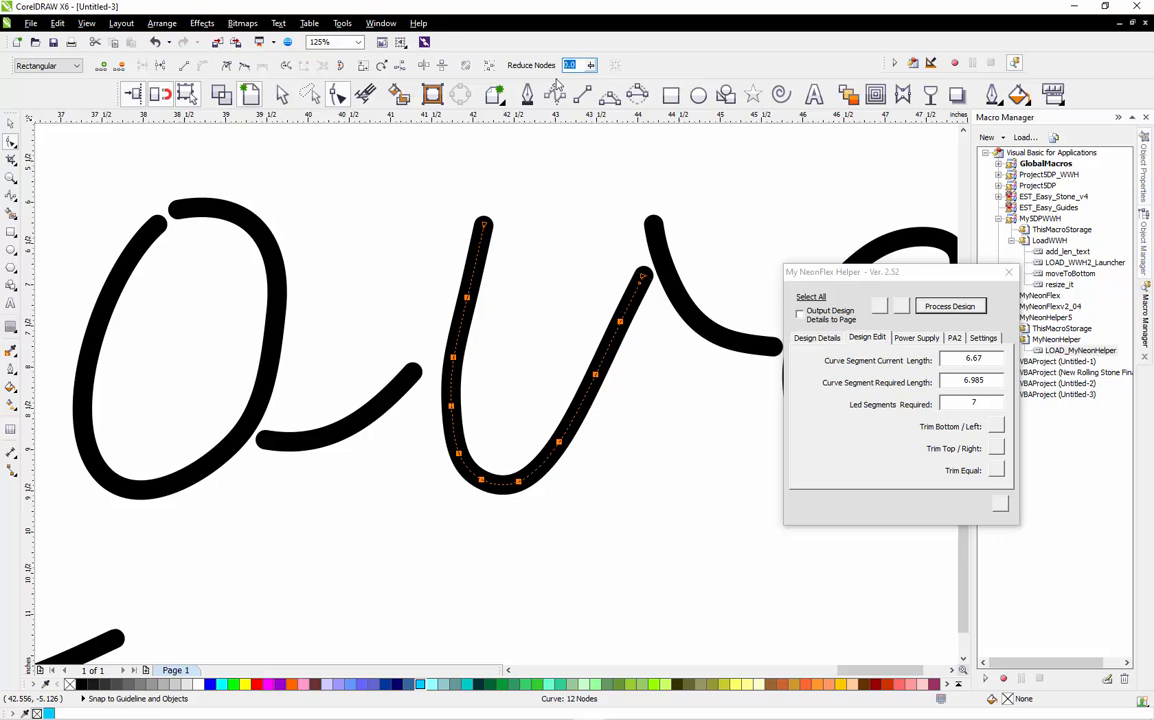
pyautogui.press('Return')
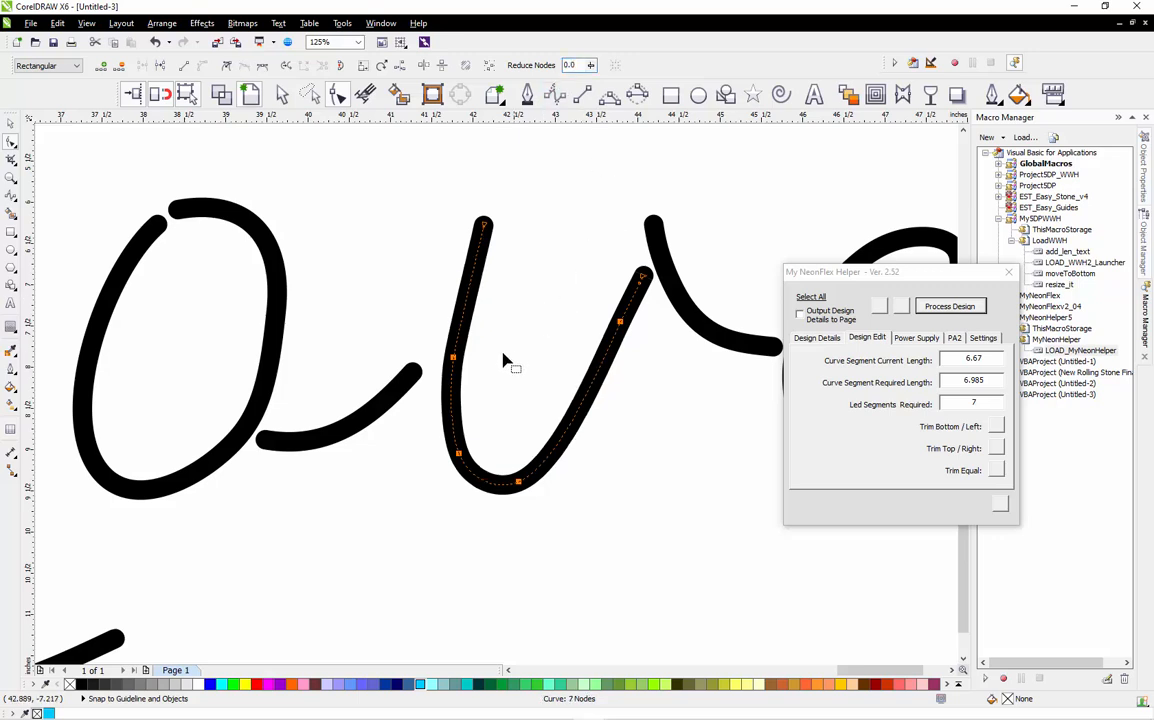
# Smooth the bottom of the lower v by adding a node on its right side and deleting the two bottom nodes.
pyautogui.press('Delete')
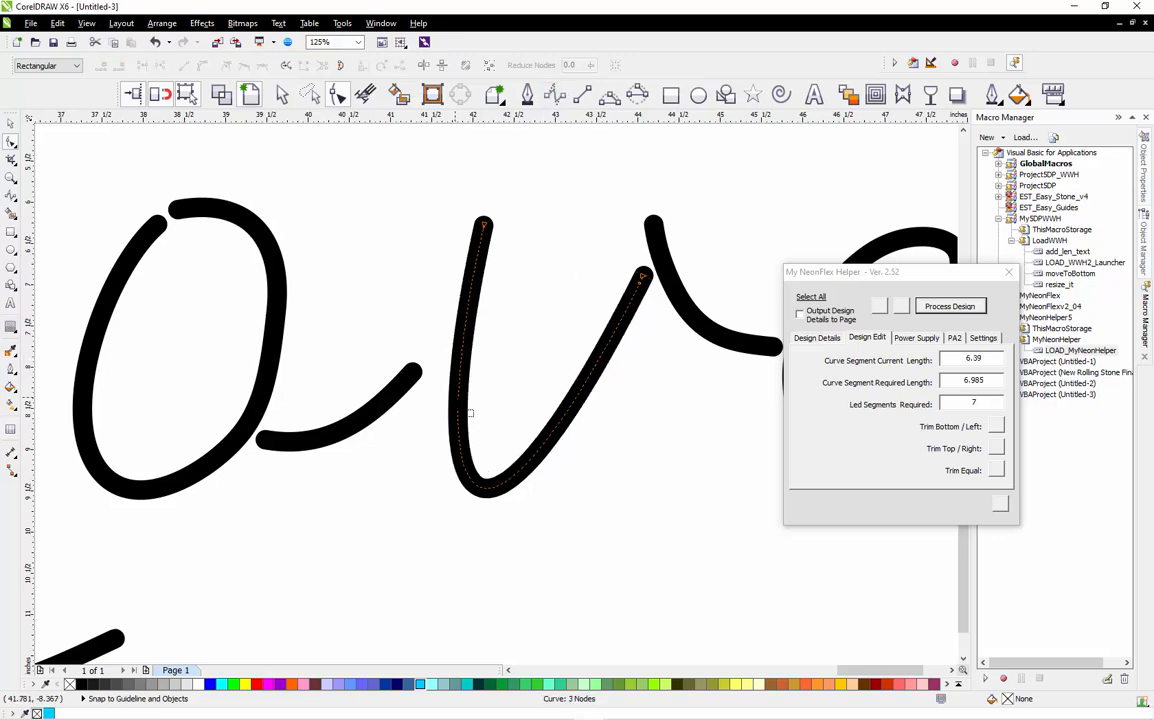
pyautogui.hotkey('ctrl', 'z')
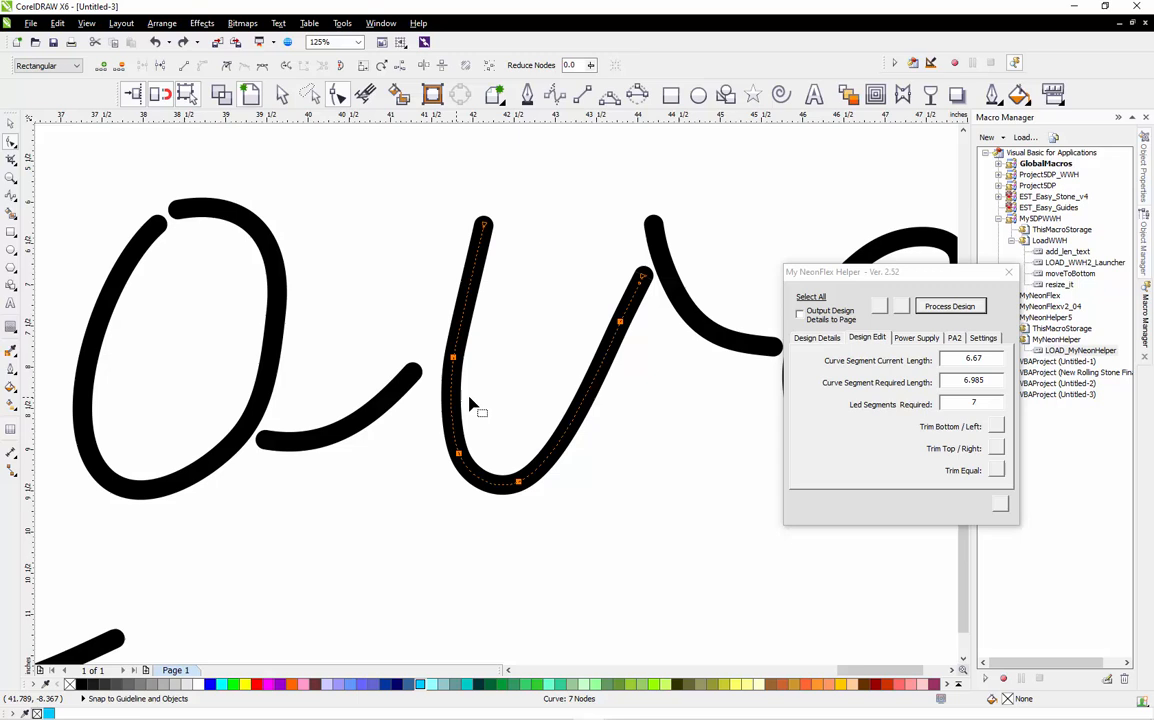
pyautogui.doubleClick(575, 417)
pyautogui.moveTo(392, 530); pyautogui.dragTo(548, 456)
pyautogui.moveTo(538, 430); pyautogui.dragTo(543, 436)
pyautogui.press('Delete')
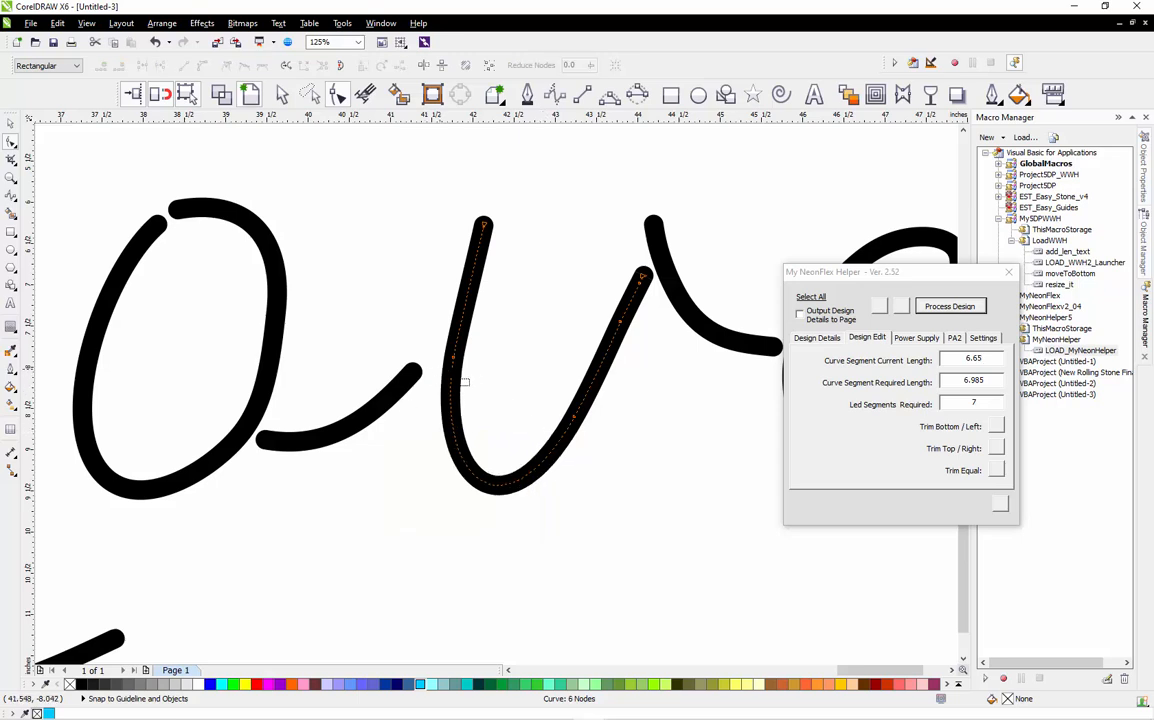
# Smooth the left side of the lower v by adding a lower-left node and deleting the one above it, then deselect the stroke.
pyautogui.doubleClick(464, 374)
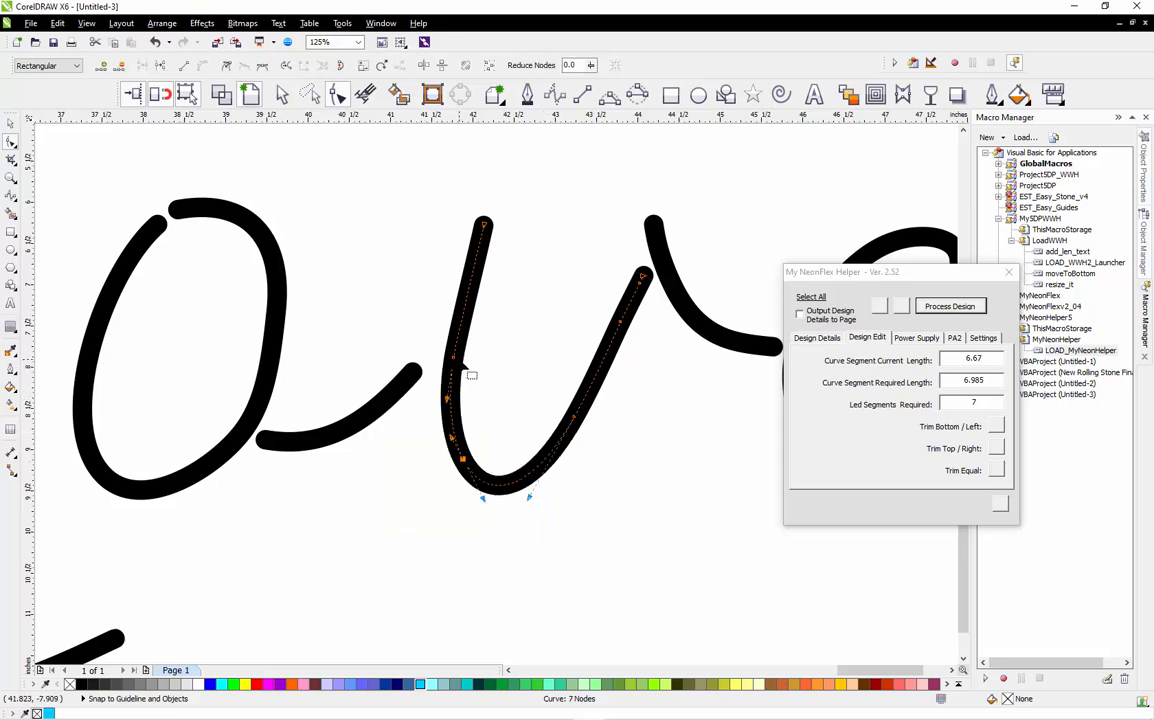
pyautogui.press('space')
pyautogui.click(445, 523)
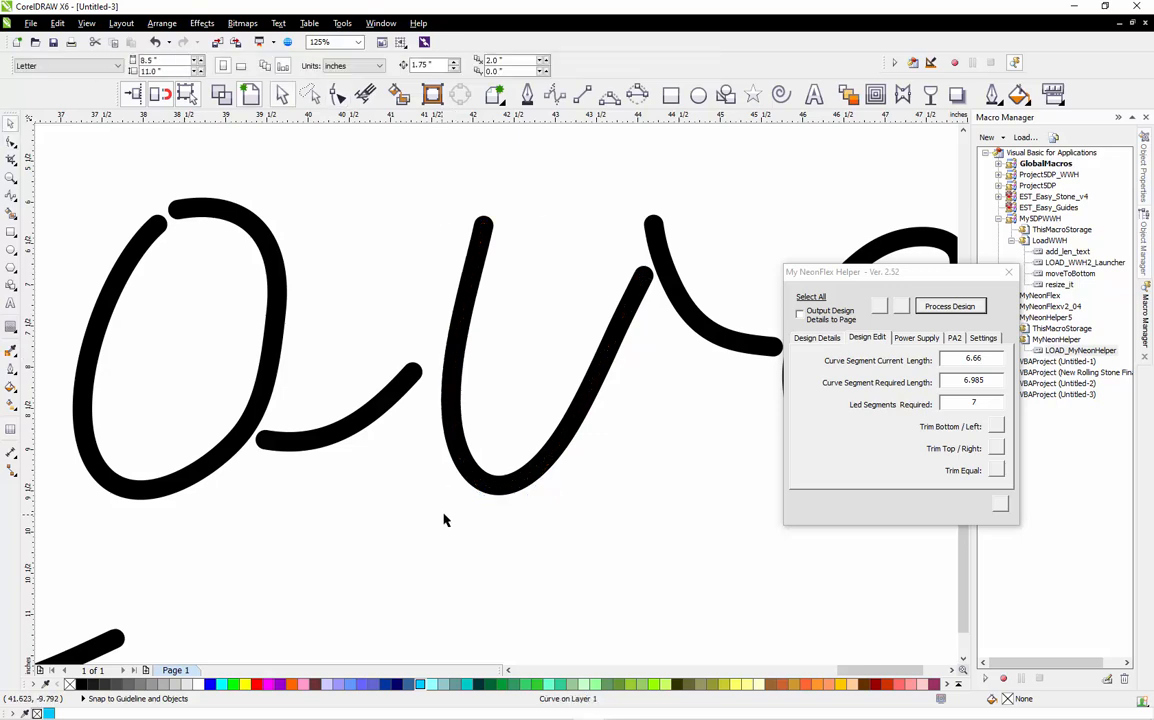
# Straighten the right arm of the lower v by deleting the node just below its upper end, then deselect the stroke.
pyautogui.click(624, 337)
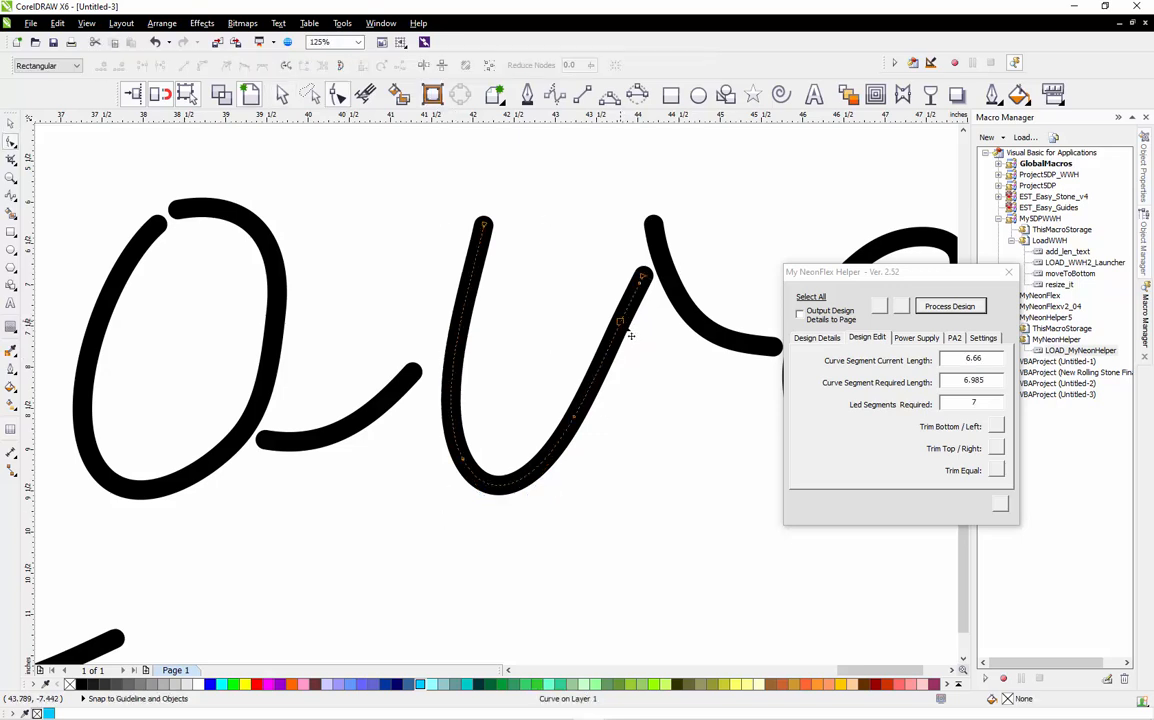
pyautogui.press('space')
pyautogui.doubleClick(640, 283)
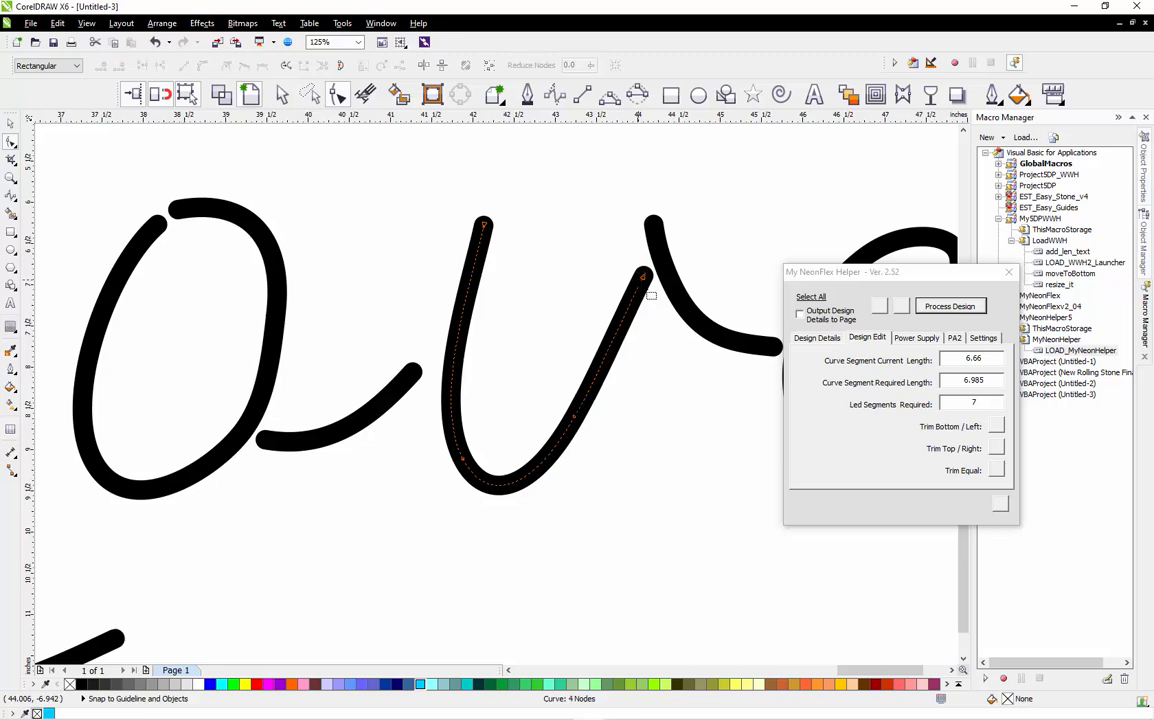
pyautogui.press('space')
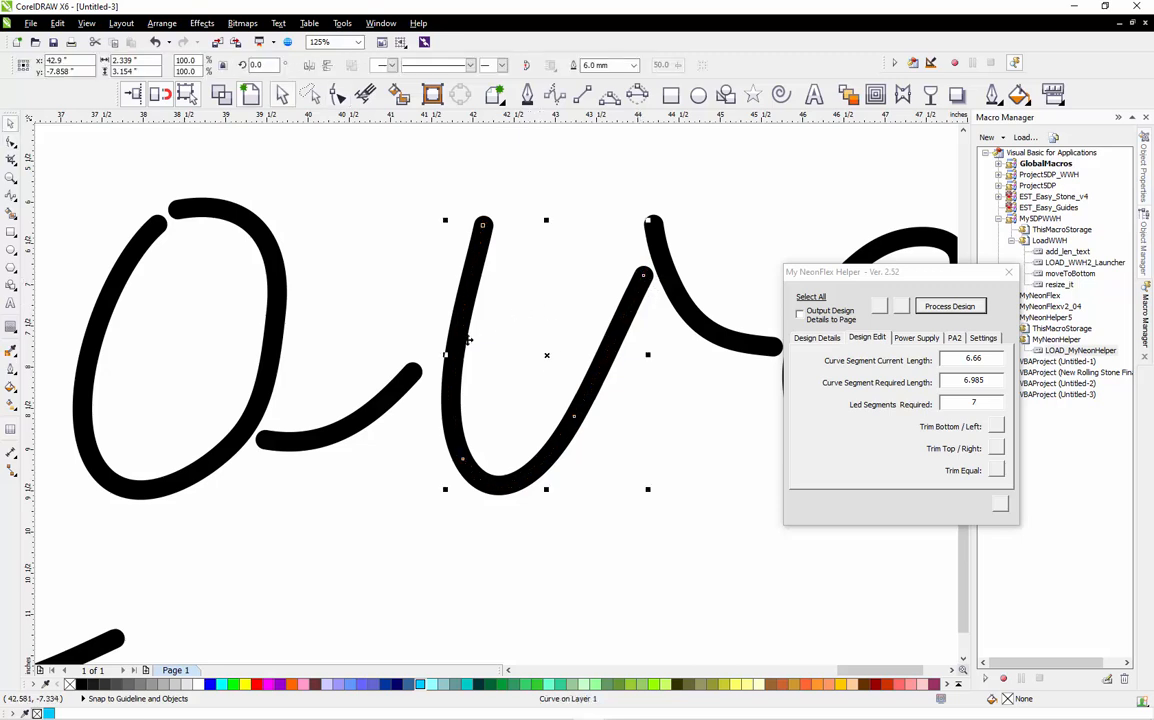
pyautogui.click(412, 303)
# Move the v's first stroke about 0.2 inches left, closer to the stroke coming from the o, and deselect it.
pyautogui.scroll(-2, 412, 303)
pyautogui.scroll(-1, 414, 306)
pyautogui.scroll(3, 415, 308)
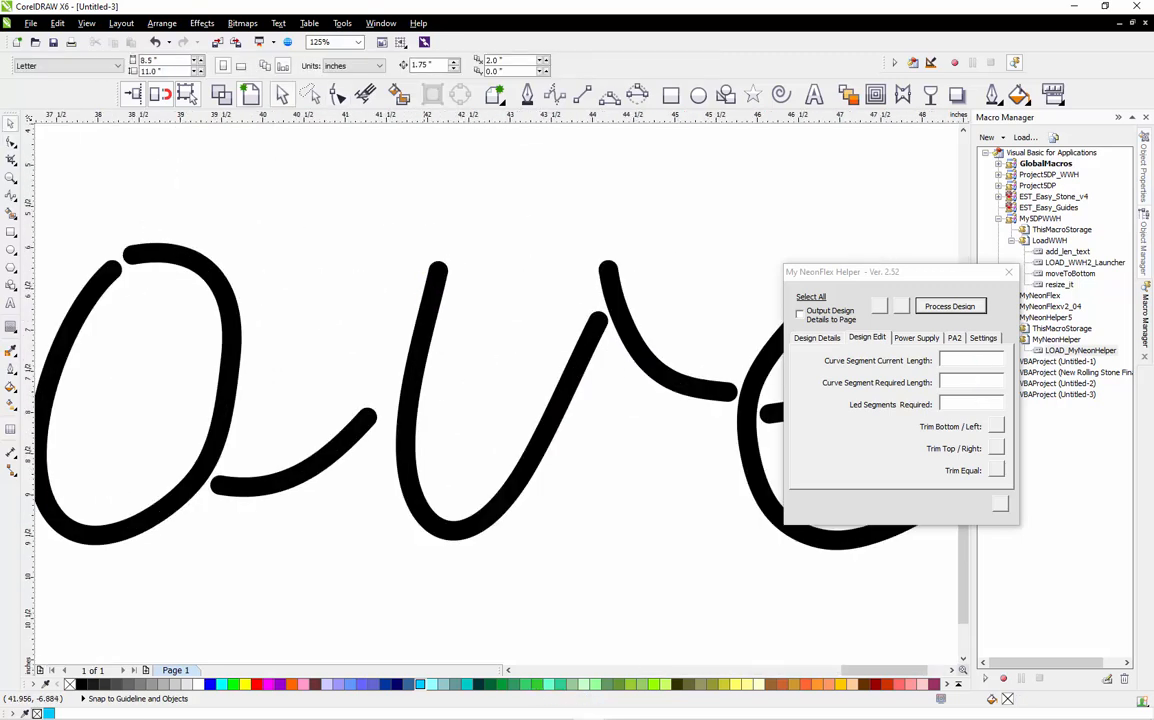
pyautogui.click(417, 345)
pyautogui.moveTo(415, 343); pyautogui.dragTo(383, 343)
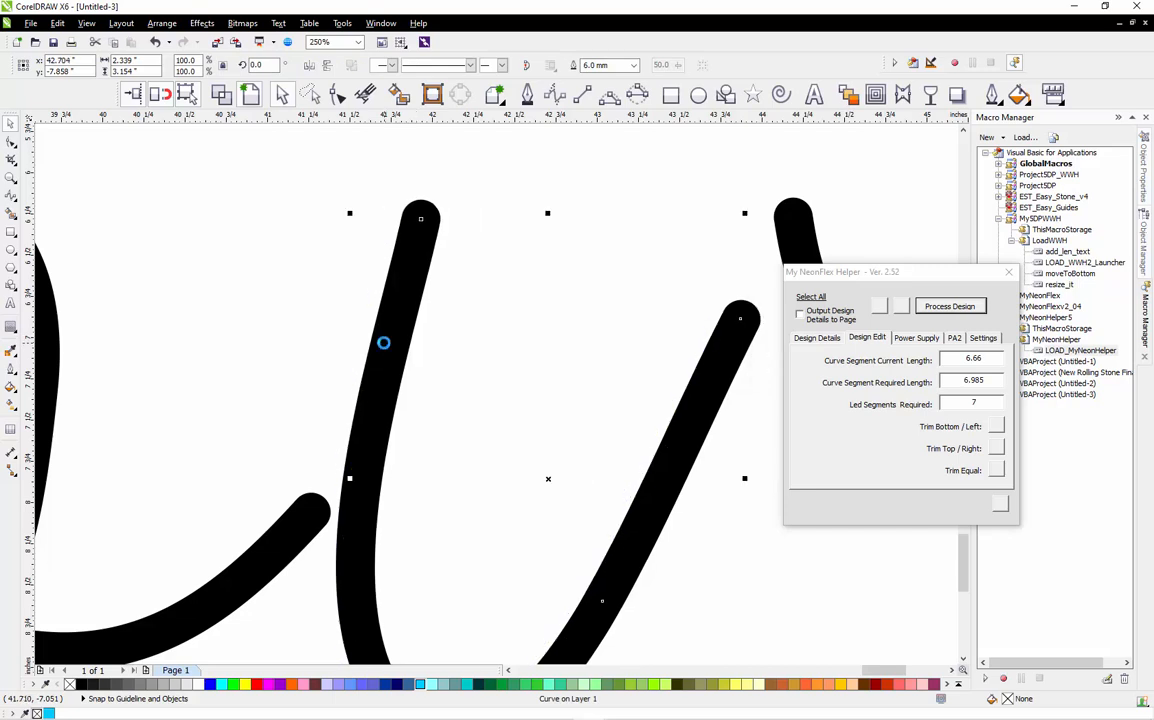
pyautogui.scroll(-1, 408, 328)
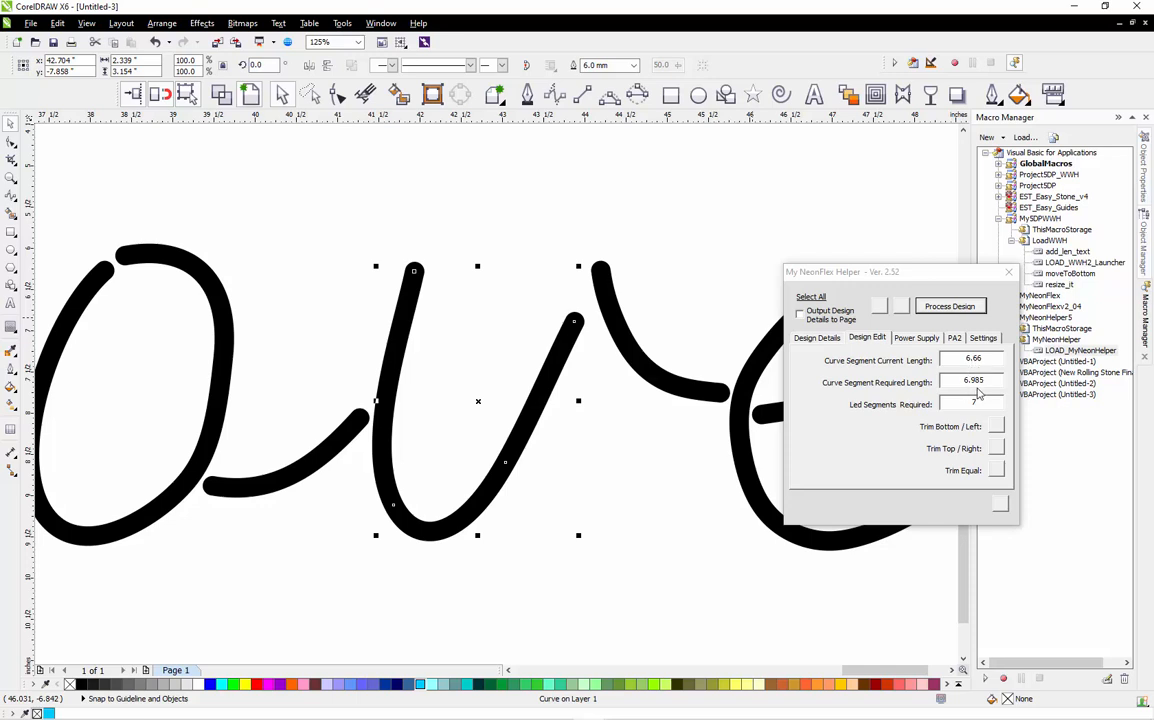
pyautogui.click(587, 443)
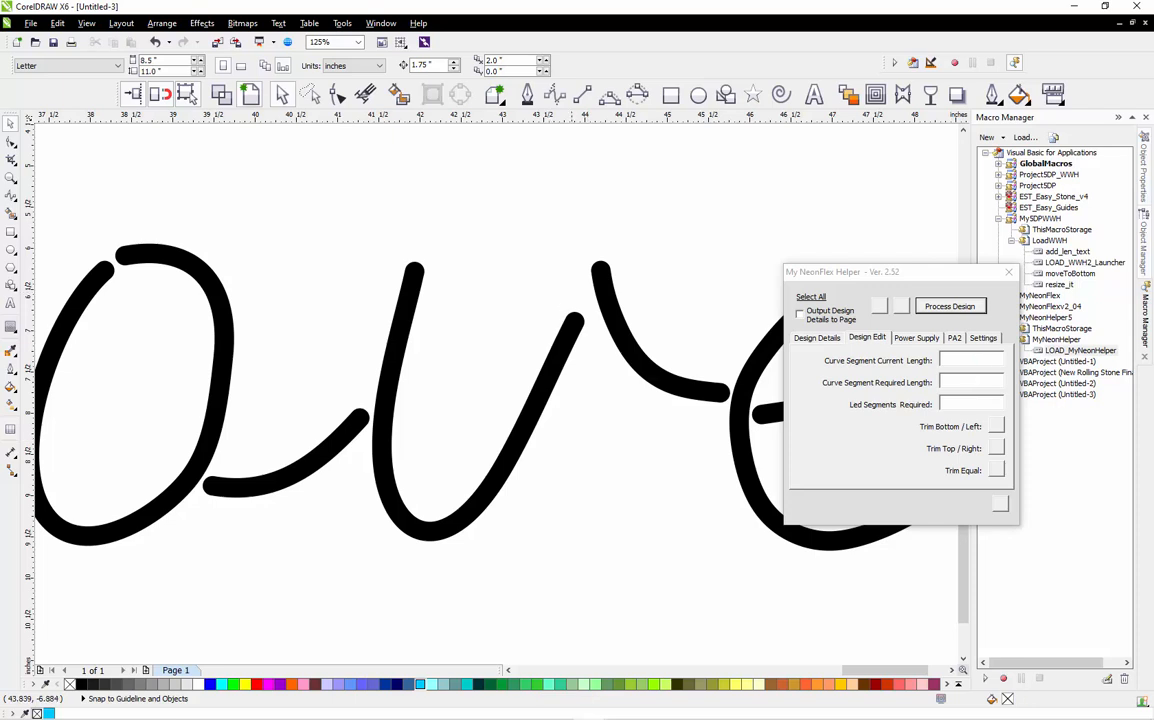
# Extend the upper-right end of the v's first stroke until its length is about 6.98 inches.
pyautogui.scroll(1, 573, 322)
pyautogui.doubleClick(573, 322)
pyautogui.click(576, 321)
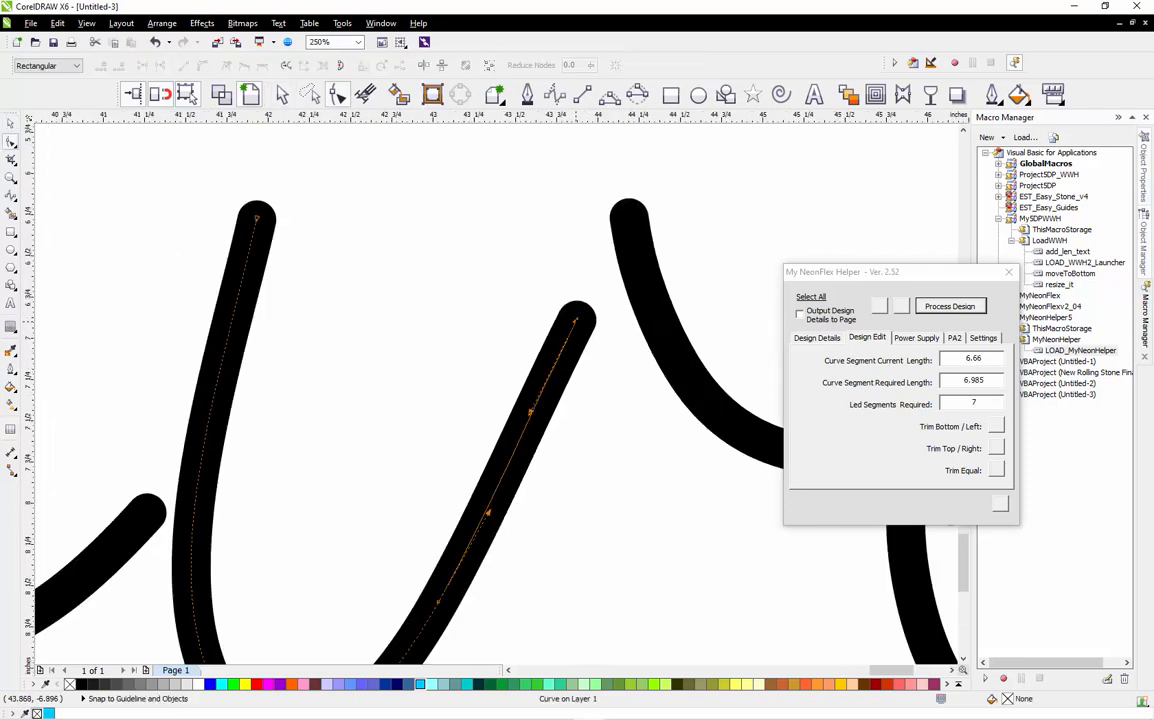
pyautogui.moveTo(576, 321); pyautogui.dragTo(592, 272)
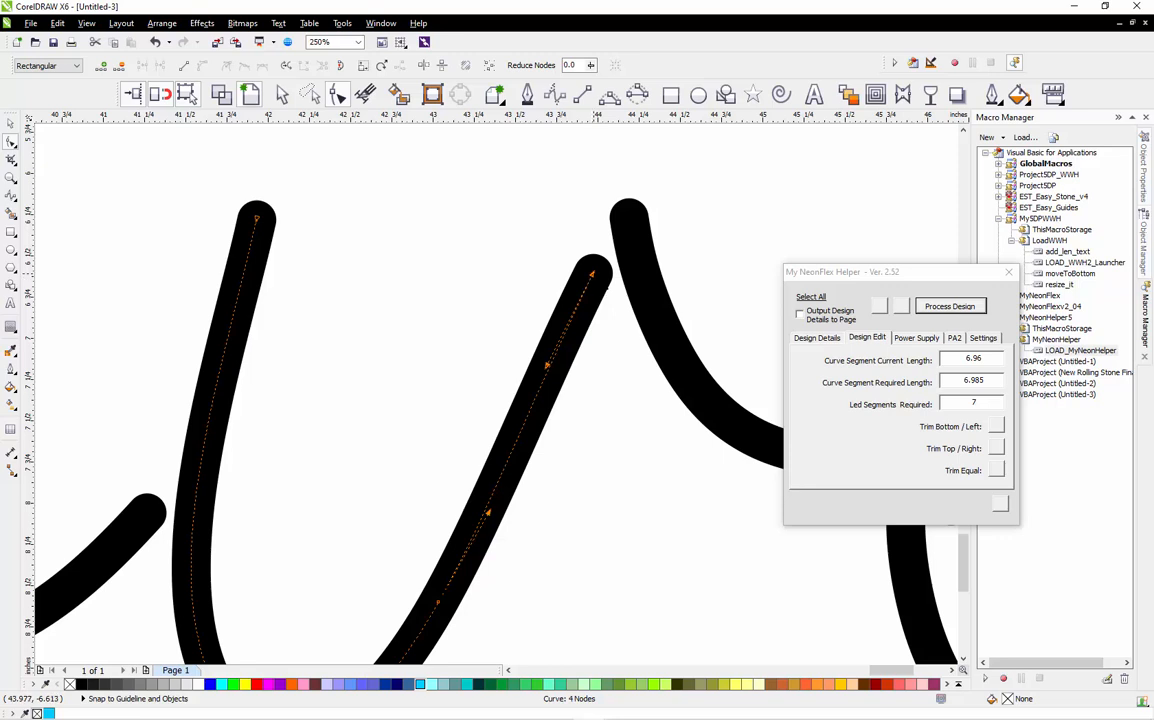
pyautogui.moveTo(591, 272)
pyautogui.mouseDown()
pyautogui.moveTo(579, 270)
pyautogui.moveTo(588, 254)
pyautogui.moveTo(580, 268)
pyautogui.mouseUp()
pyautogui.scroll(1, 588, 254)
pyautogui.scroll(1, 583, 263)
pyautogui.scroll(-2, 579, 267)
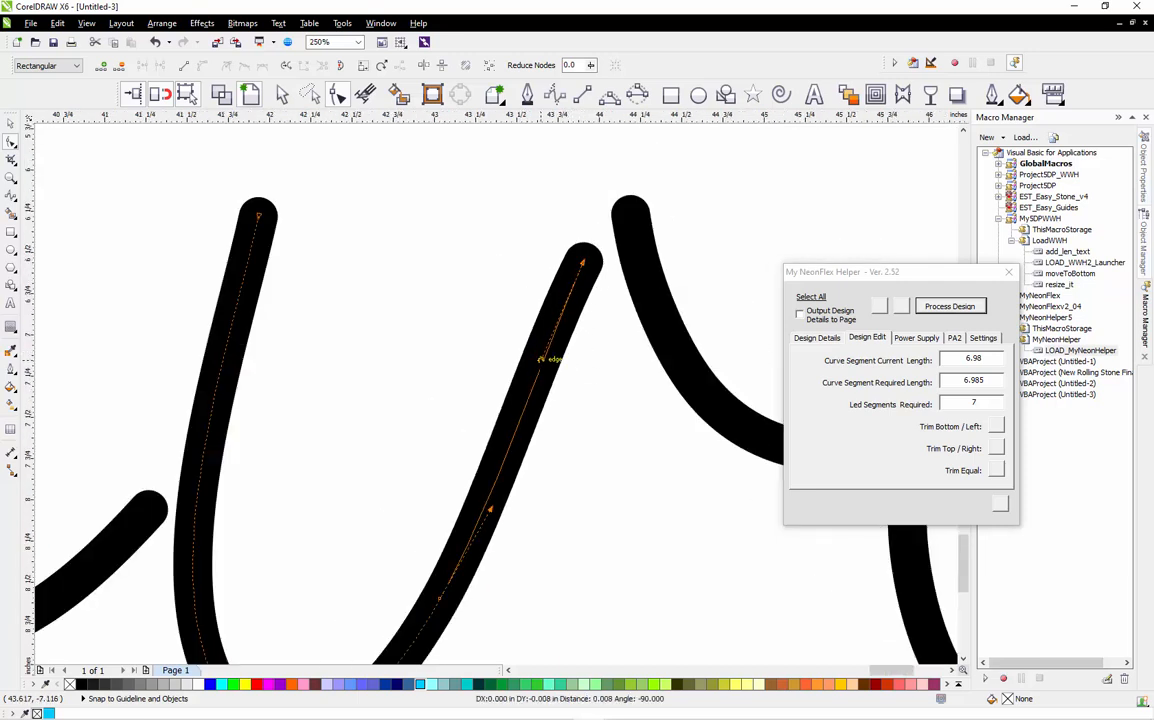
pyautogui.scroll(-2, 538, 352)
pyautogui.press('space')
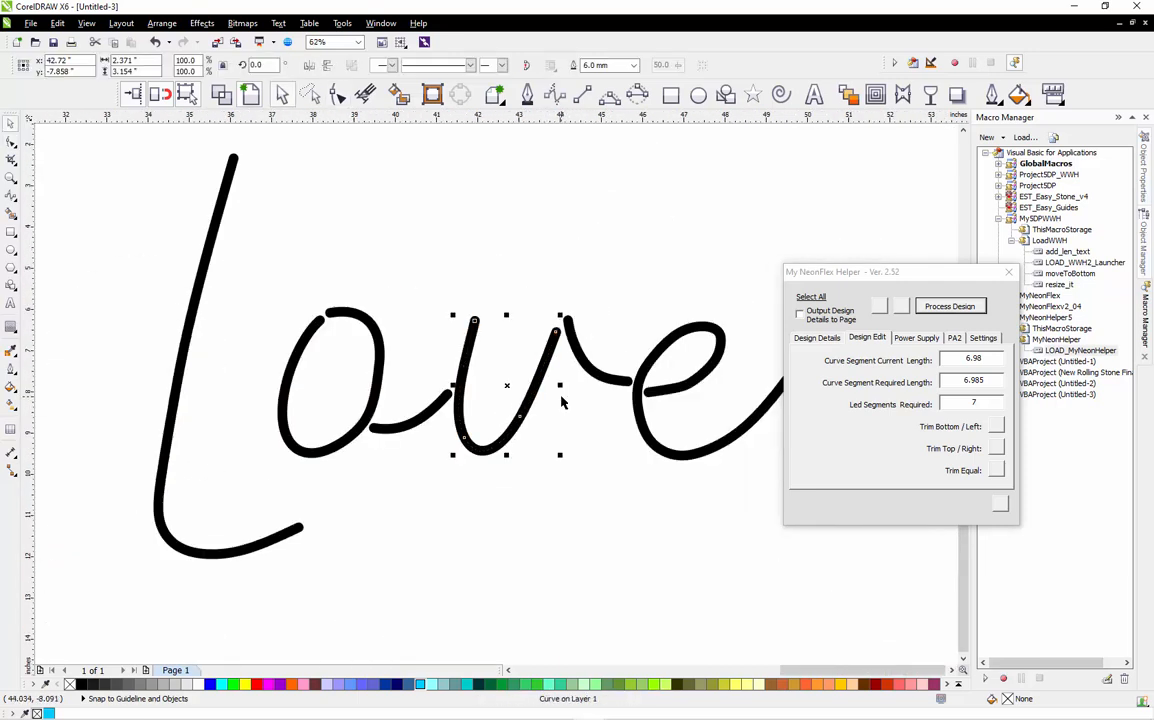
# Smooth the short stroke joining the v to the e by deleting its three inner nodes.
pyautogui.click(504, 336)
pyautogui.click(474, 349)
pyautogui.scroll(2, 619, 351)
pyautogui.click(447, 350)
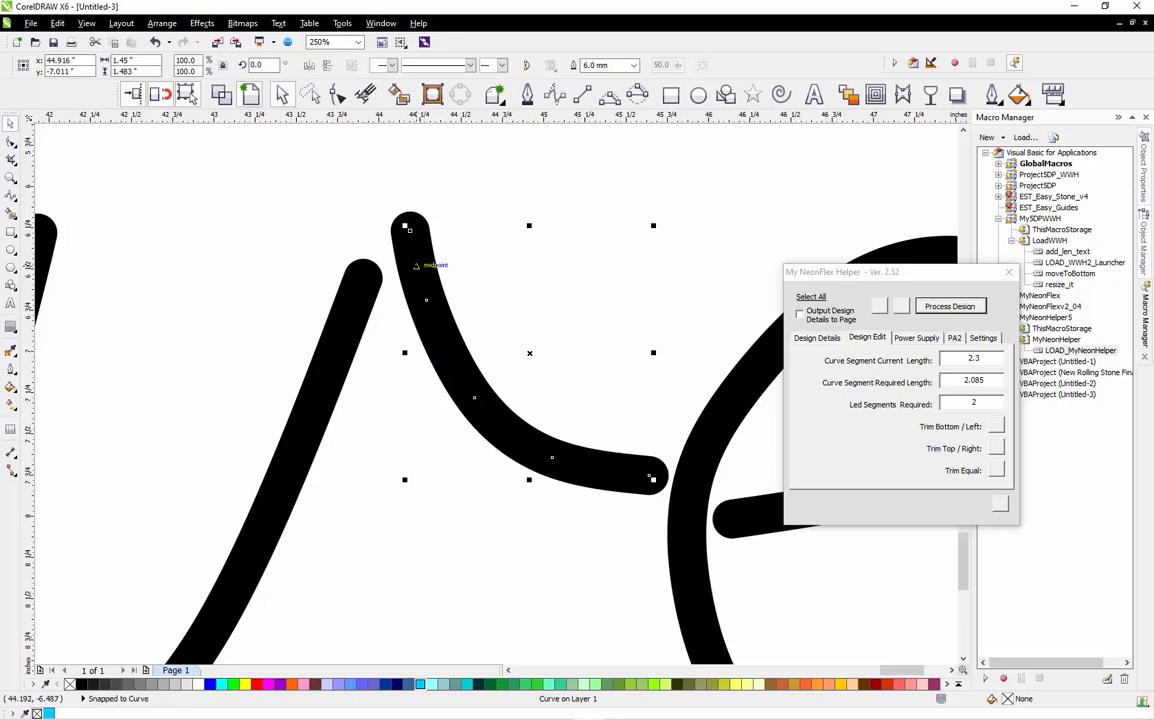
pyautogui.press('F10')
pyautogui.moveTo(401, 282); pyautogui.dragTo(583, 487)
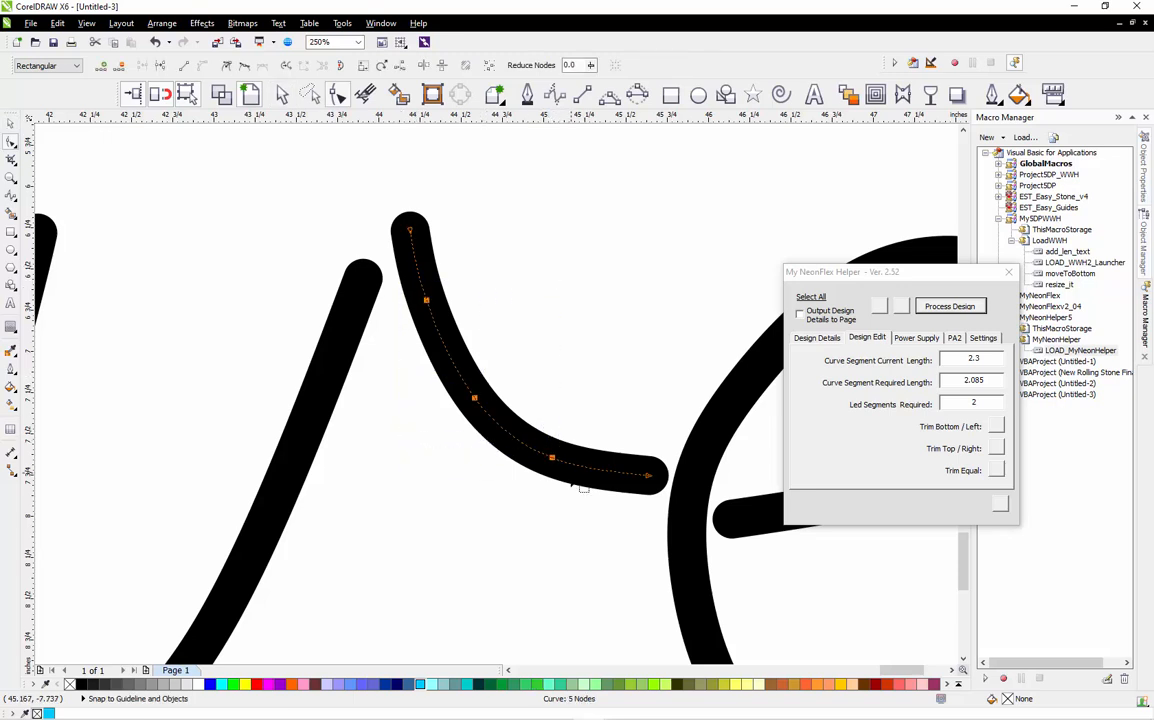
pyautogui.press('Delete')
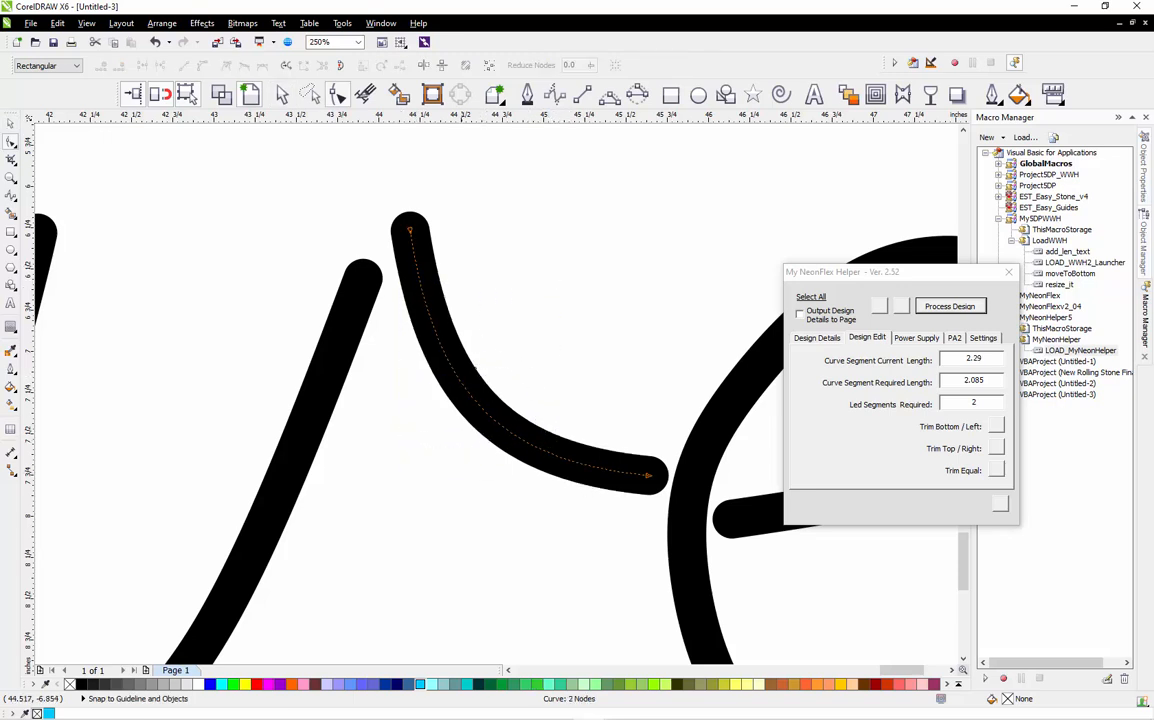
pyautogui.scroll(2, 428, 334)
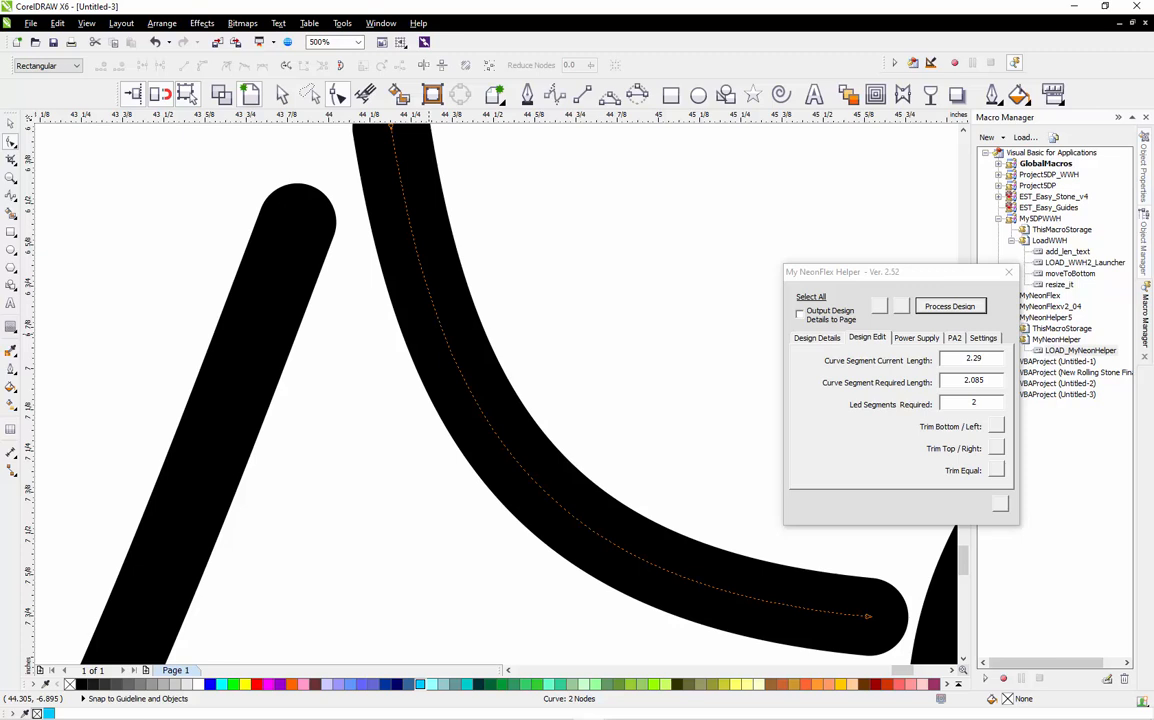
pyautogui.press('space')
pyautogui.scroll(-1, 429, 334)
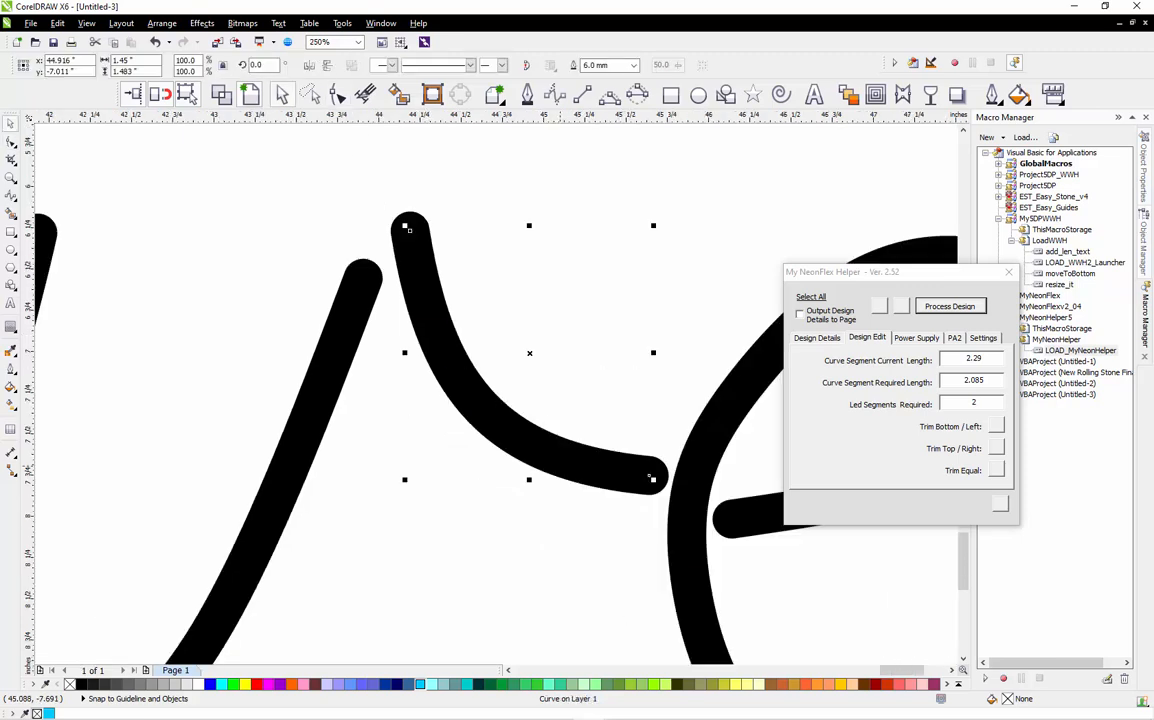
# Shorten the joining stroke to about 2.08 inches by adding a node near its lower end, removing the old end node and adjusting the new end.
pyautogui.press('space')
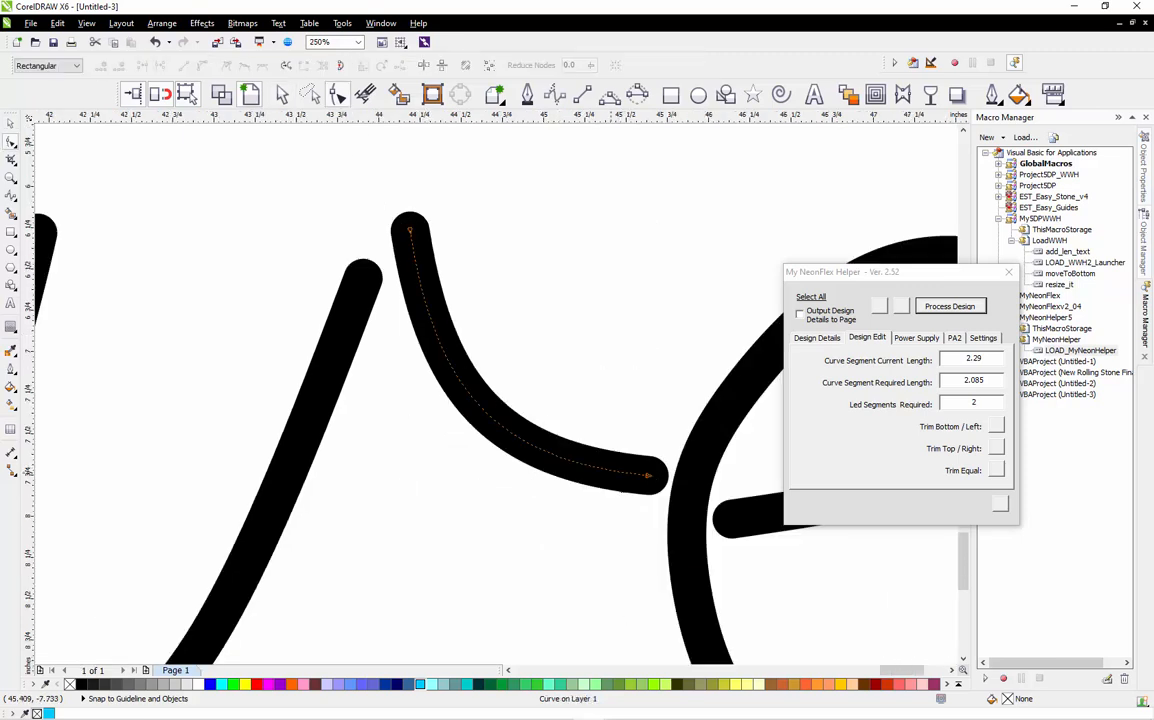
pyautogui.doubleClick(608, 470)
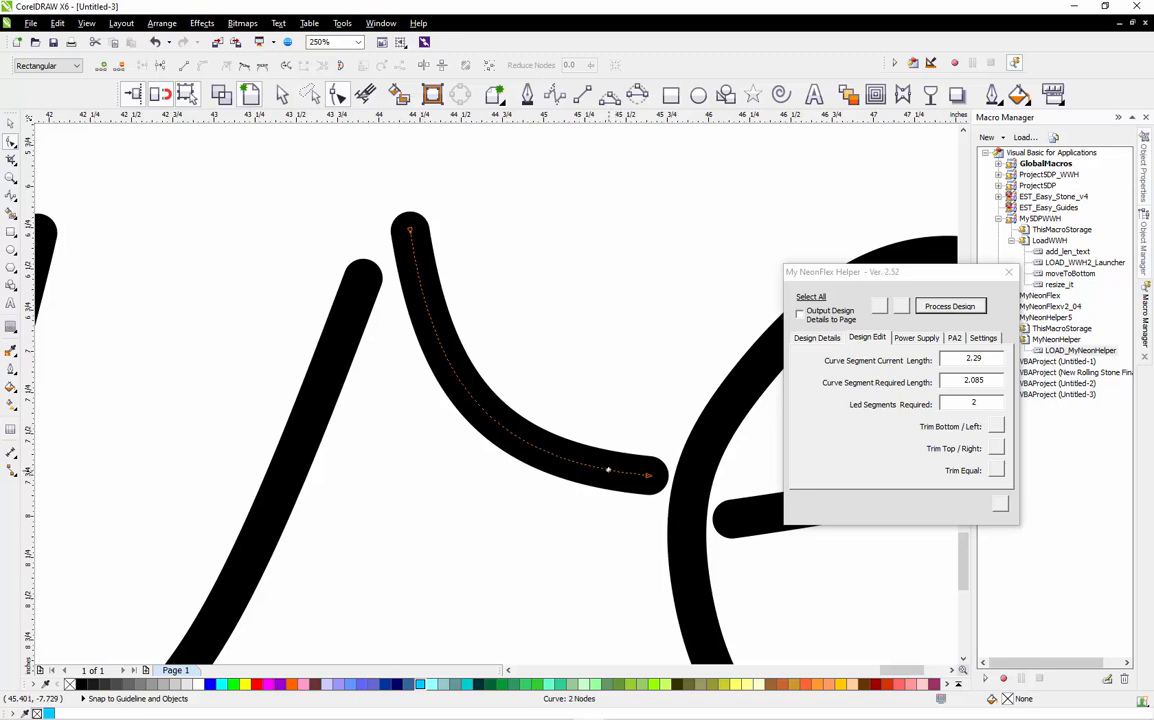
pyautogui.doubleClick(652, 478)
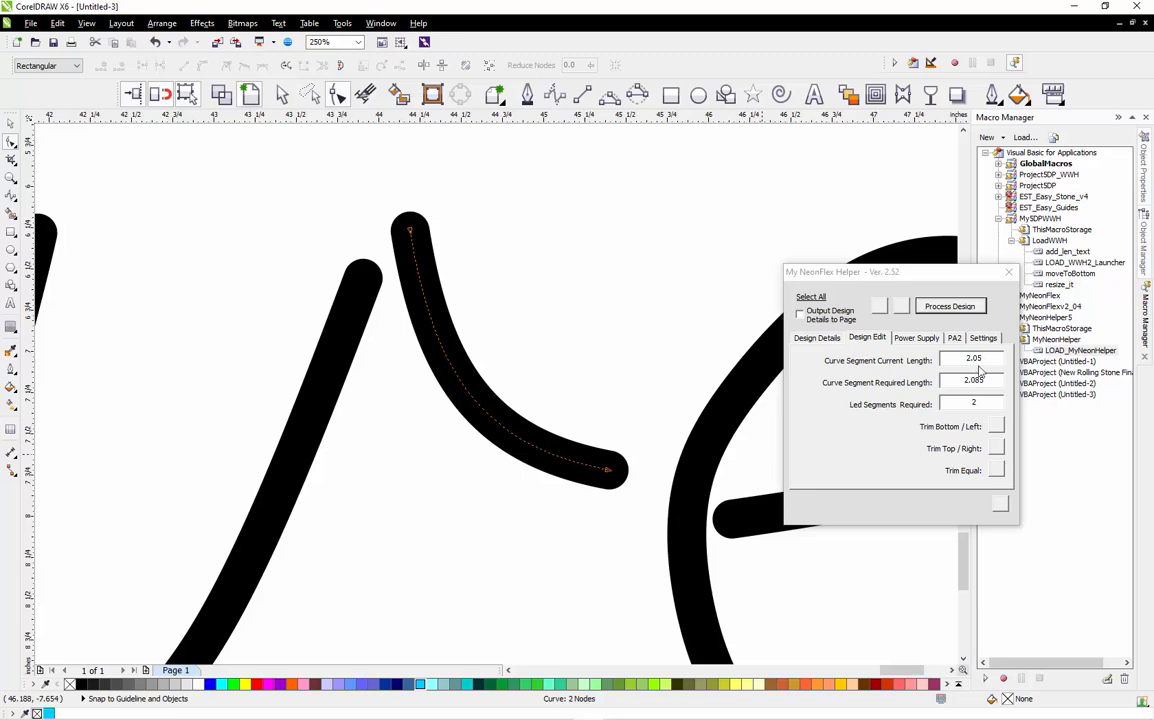
pyautogui.scroll(3, 640, 455)
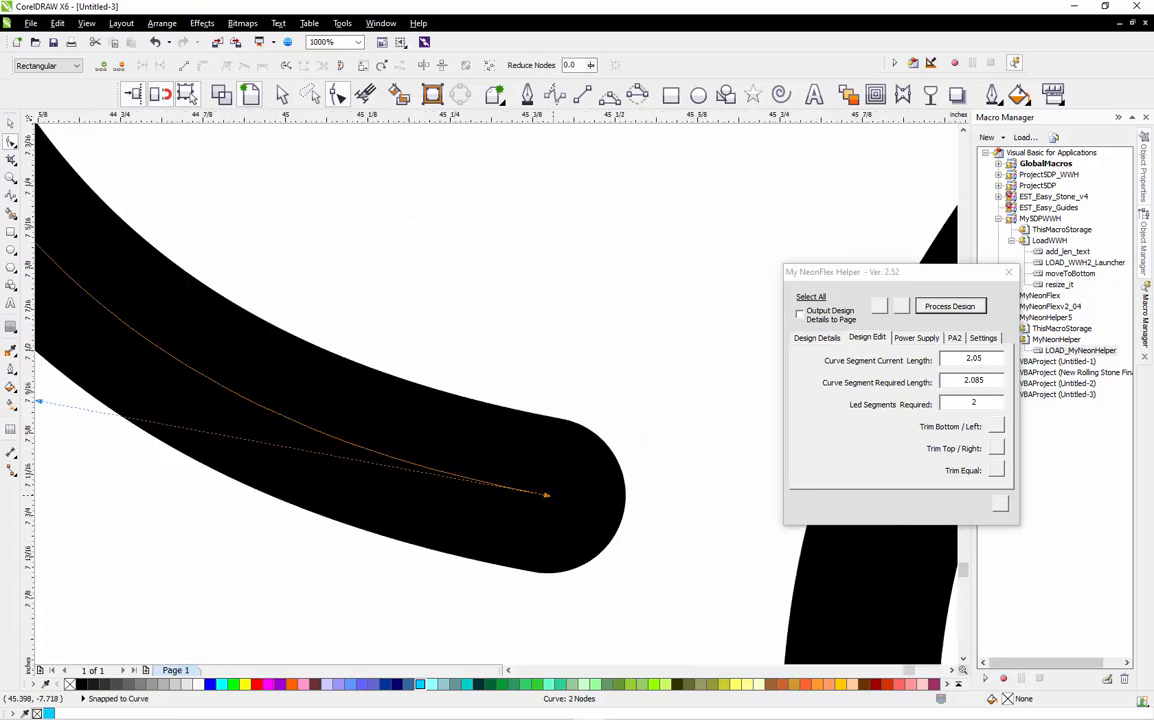
pyautogui.moveTo(547, 494)
pyautogui.mouseDown()
pyautogui.moveTo(582, 507)
pyautogui.moveTo(570, 504)
pyautogui.mouseUp()
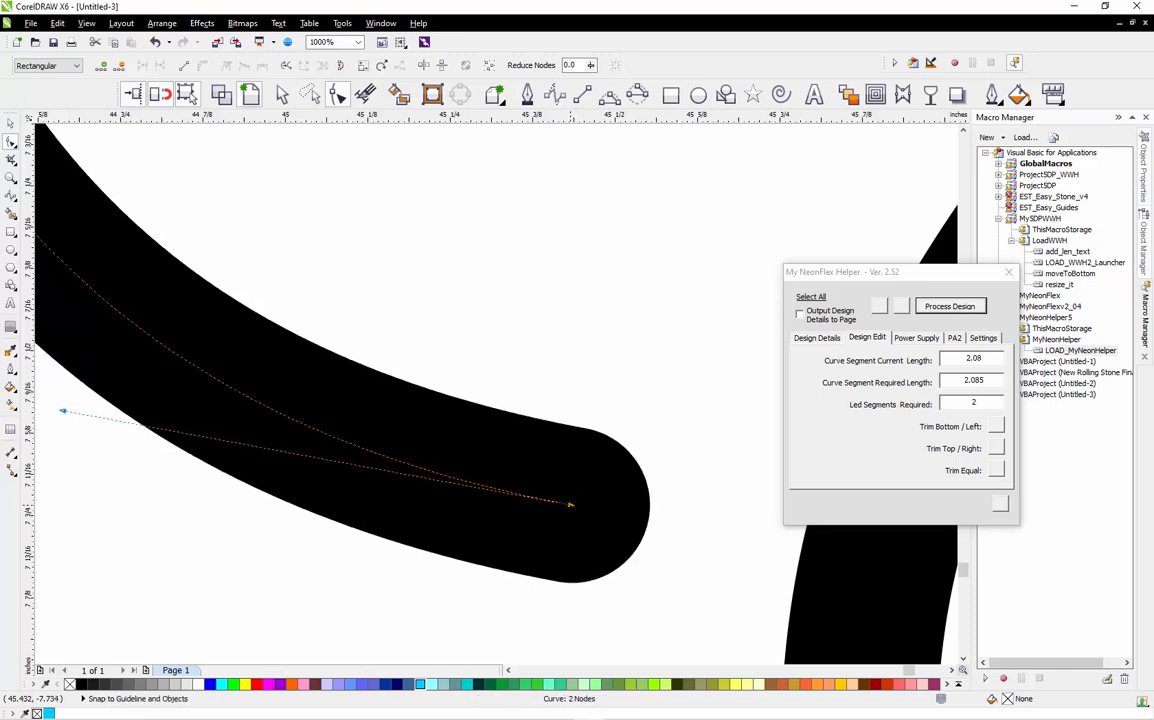
pyautogui.scroll(-3, 471, 486)
pyautogui.press('space')
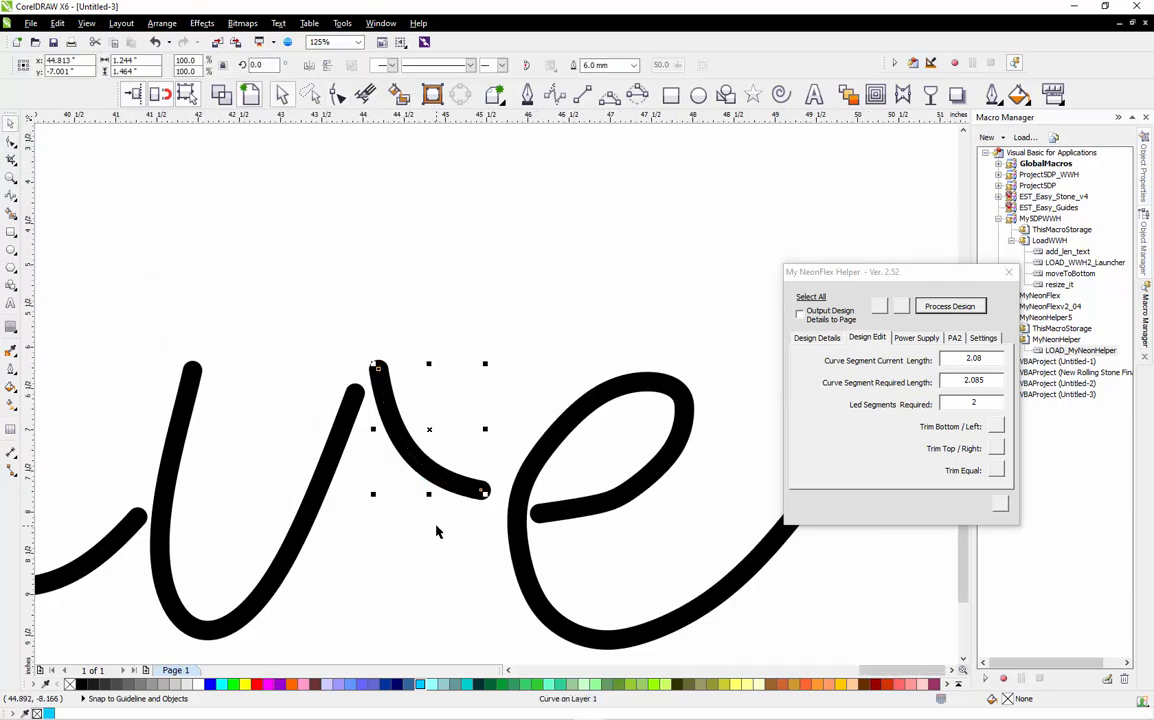
# Close the gaps by moving the joining stroke slightly left and shifting the e left towards it.
pyautogui.click(438, 531)
pyautogui.scroll(2, 374, 392)
pyautogui.moveTo(396, 328); pyautogui.dragTo(378, 328)
pyautogui.scroll(-1, 380, 328)
pyautogui.scroll(-1, 383, 328)
pyautogui.moveTo(563, 383); pyautogui.dragTo(540, 383)
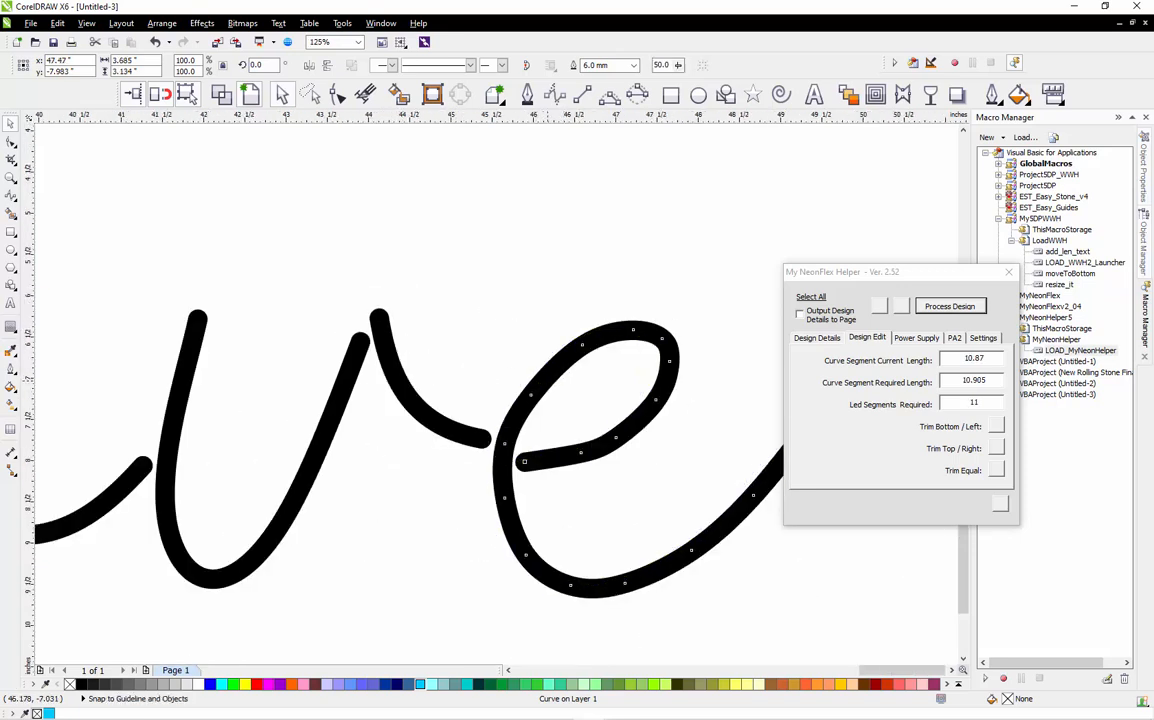
# Select all nodes of the e and thin them out automatically with Reduce Nodes.
pyautogui.press('F10')
pyautogui.scroll(-1, 480, 305)
pyautogui.moveTo(470, 300); pyautogui.dragTo(670, 476)
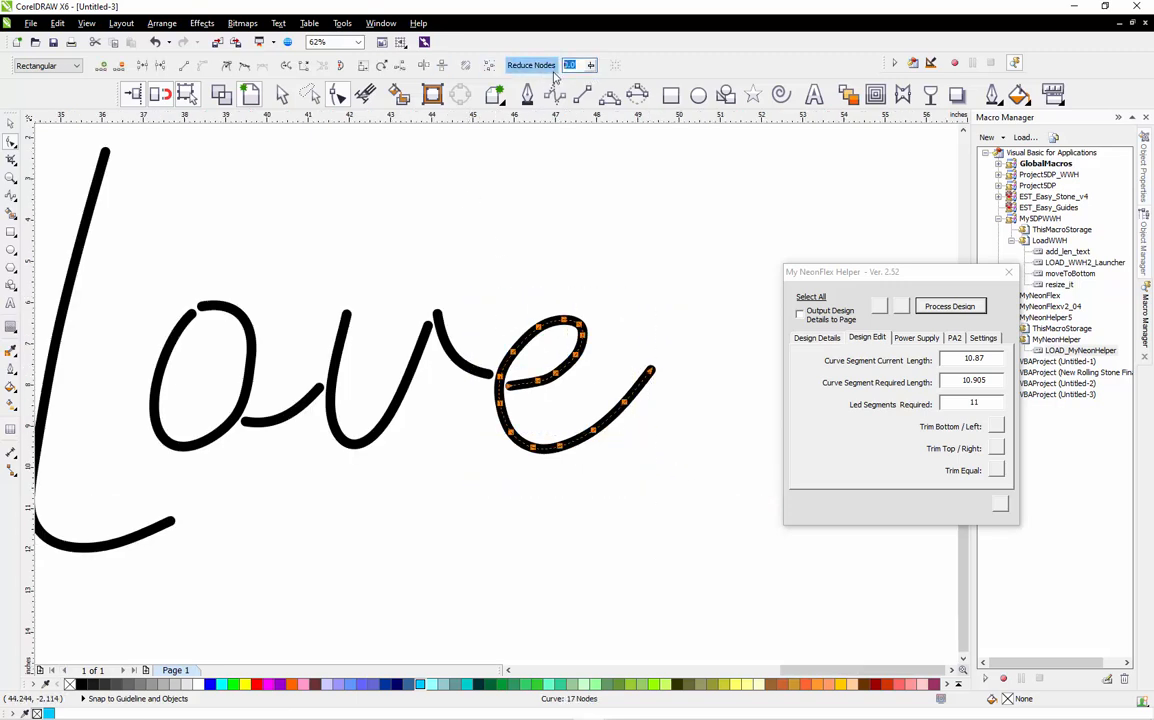
pyautogui.click(550, 69)
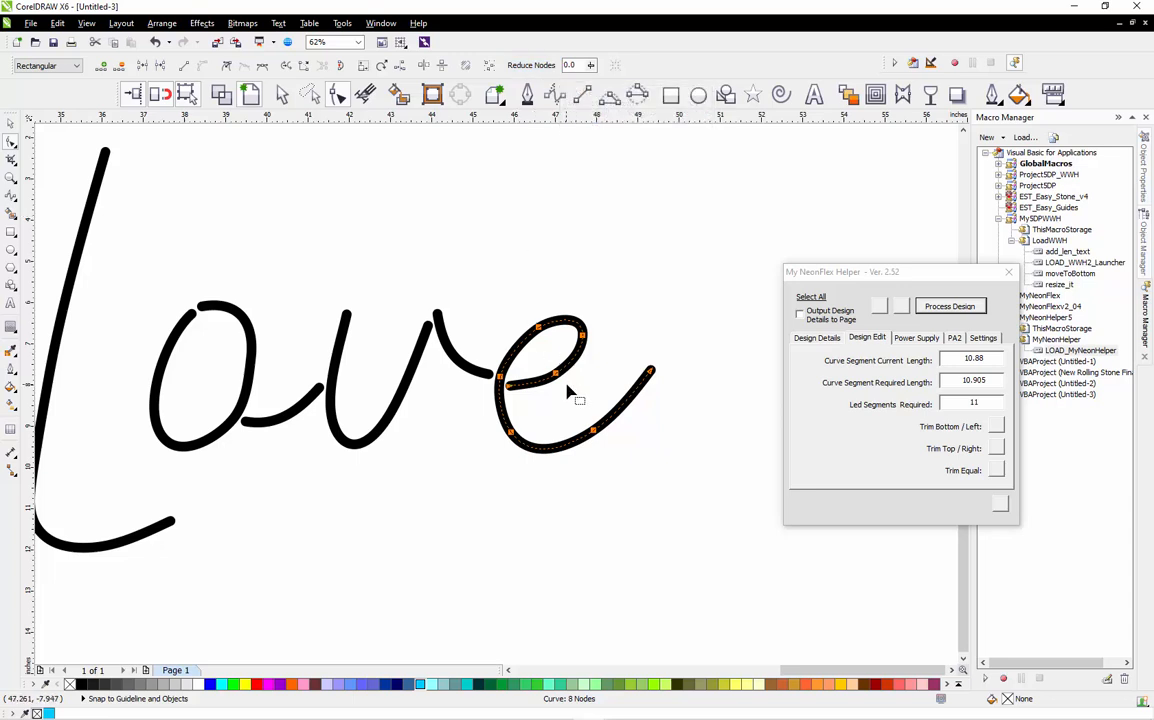
# Smooth the lower curve of the e by deleting its lower-right node and adding one at the bottom.
pyautogui.scroll(1, 572, 398)
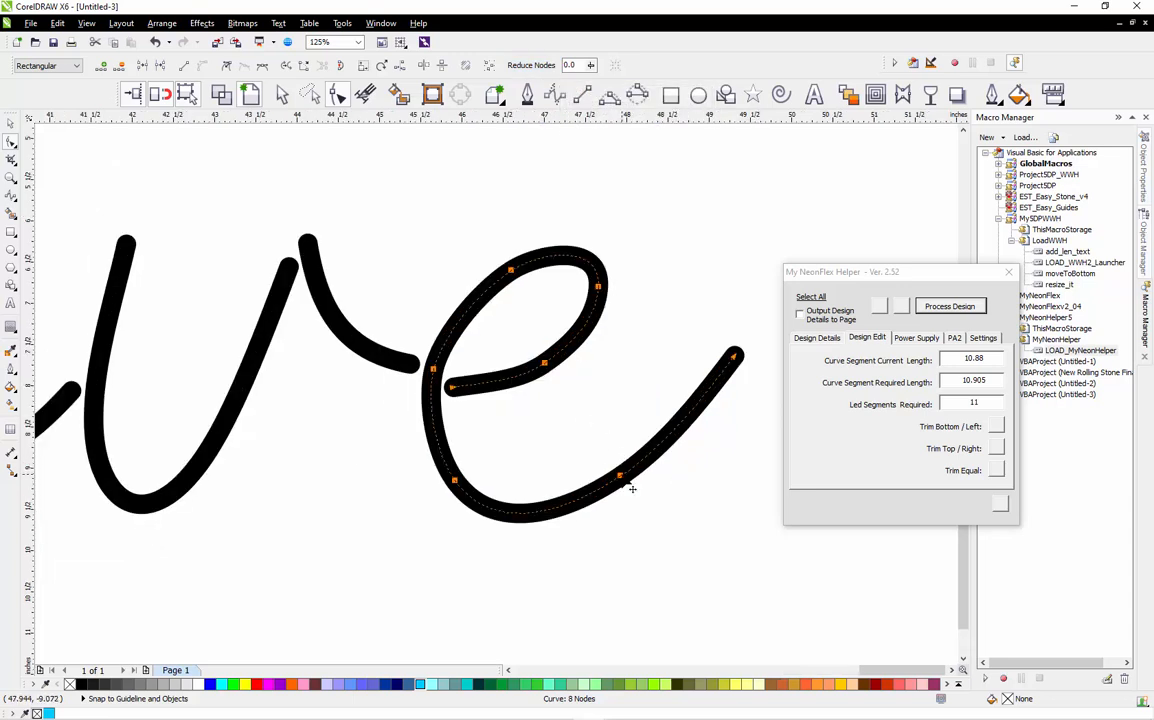
pyautogui.press('Delete')
pyautogui.hotkey('ctrl', 'z')
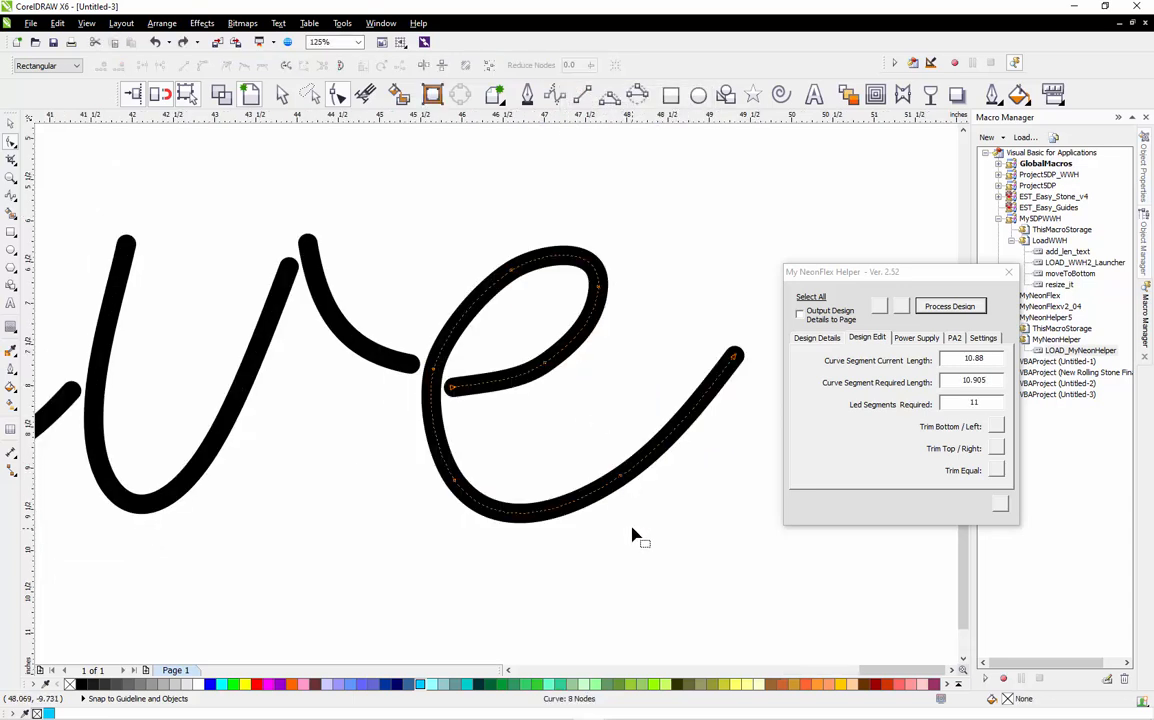
pyautogui.press('Delete')
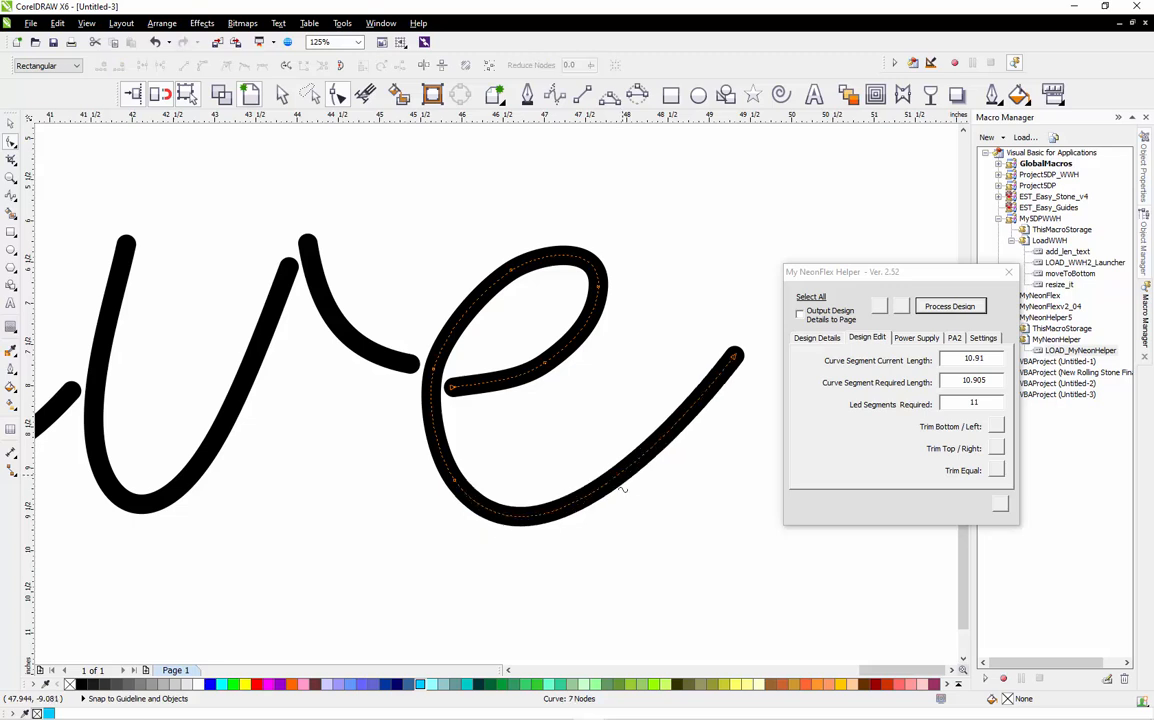
pyautogui.doubleClick(547, 517)
# Delete the two nodes on the left side of the e, keeping the starting node of its crossbar.
pyautogui.moveTo(412, 331); pyautogui.dragTo(489, 492)
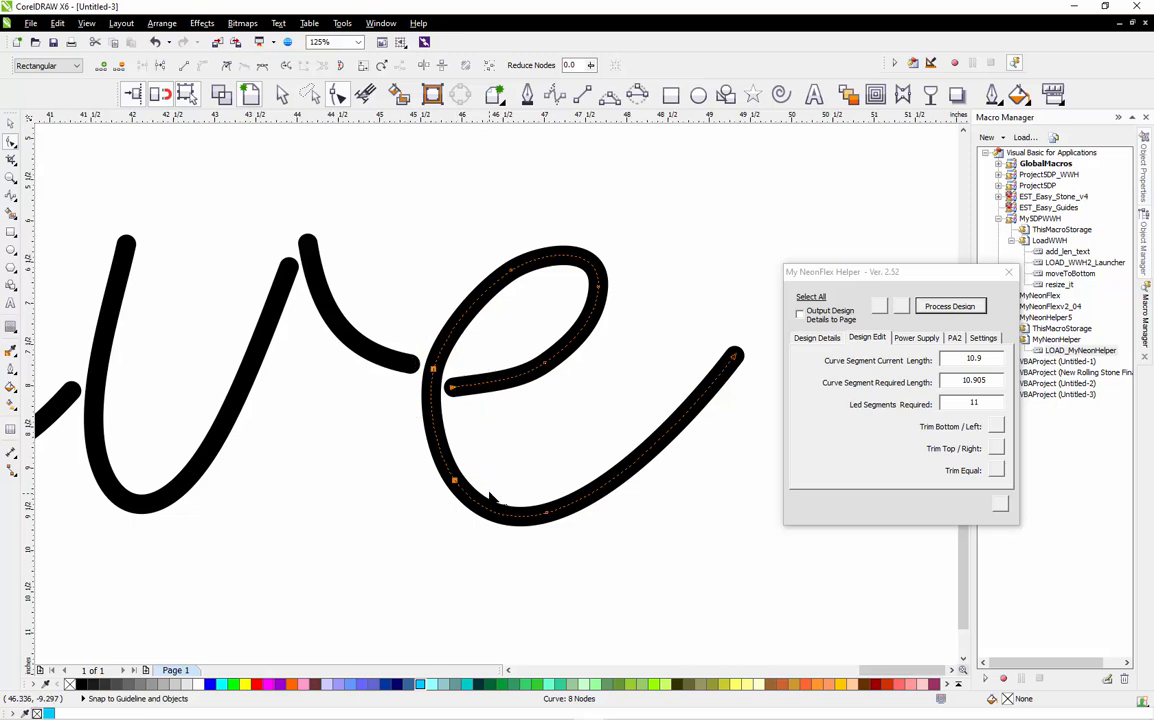
pyautogui.press('Delete')
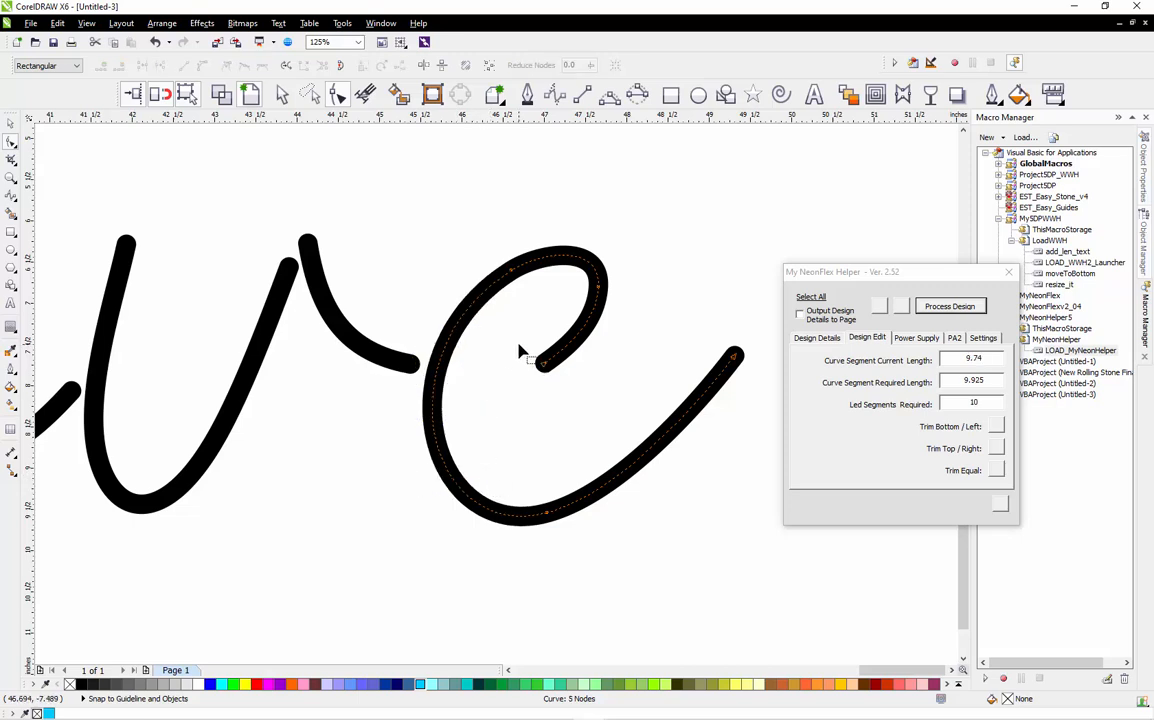
pyautogui.hotkey('ctrl', 'z')
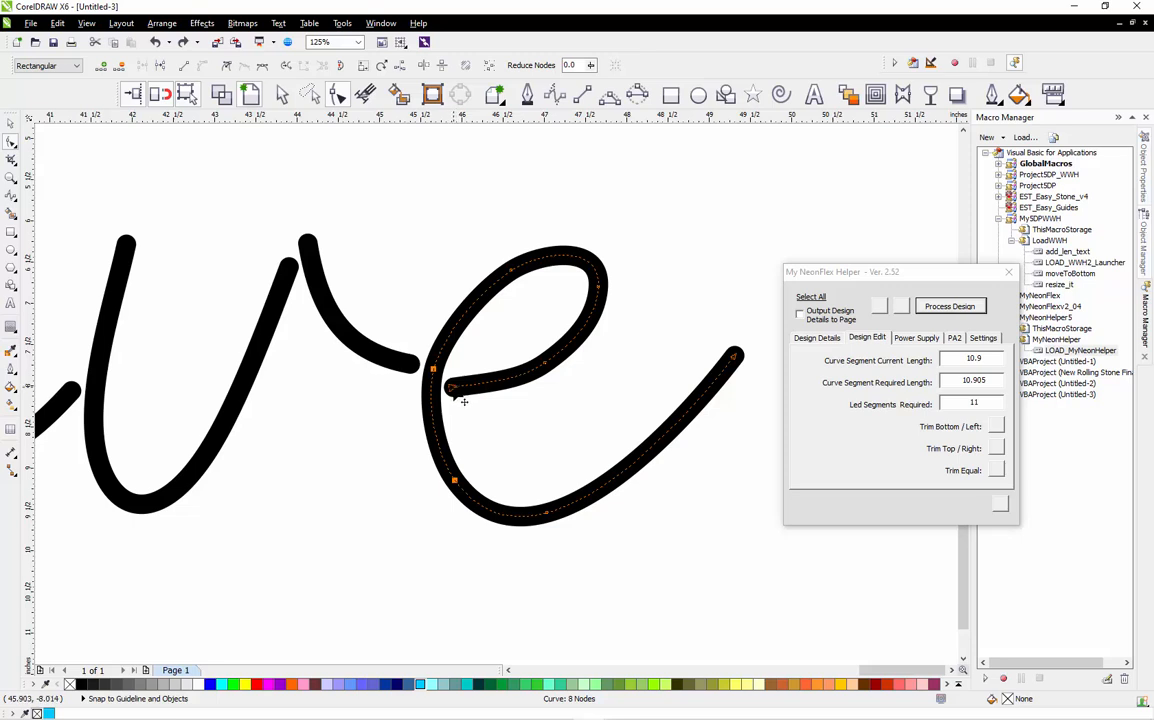
pyautogui.press('Delete')
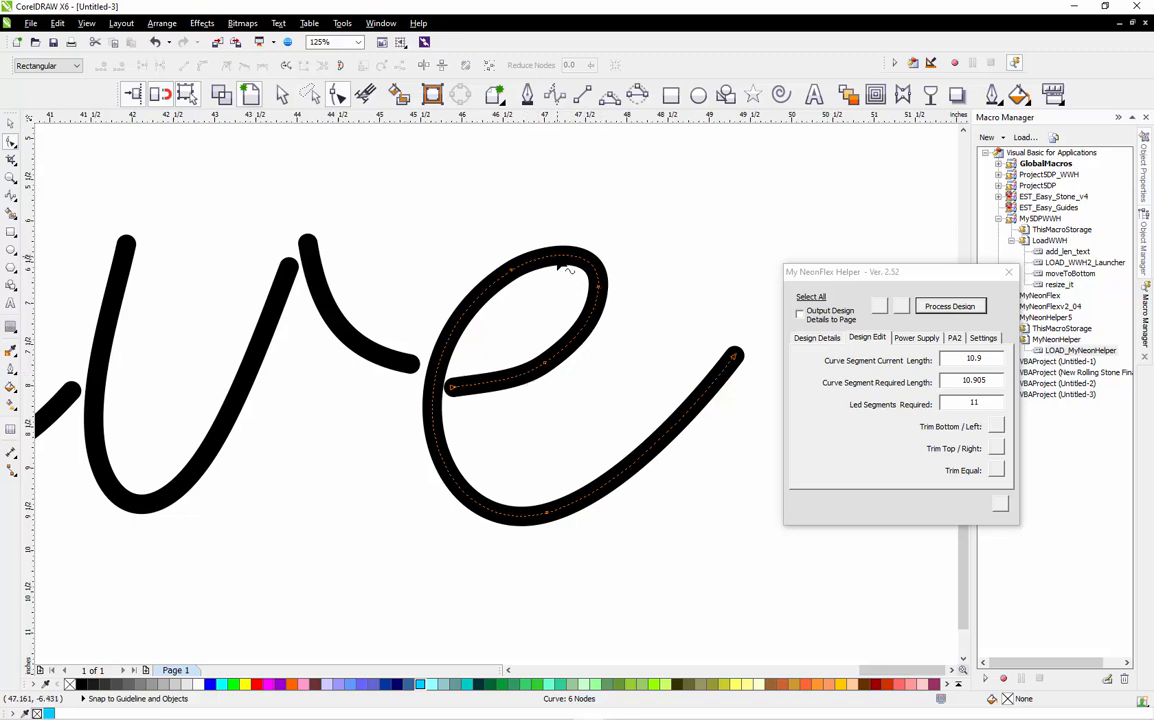
# Smooth the e's loop by adding nodes at its top and left side and deleting the upper-left and crossbar nodes.
pyautogui.doubleClick(560, 262)
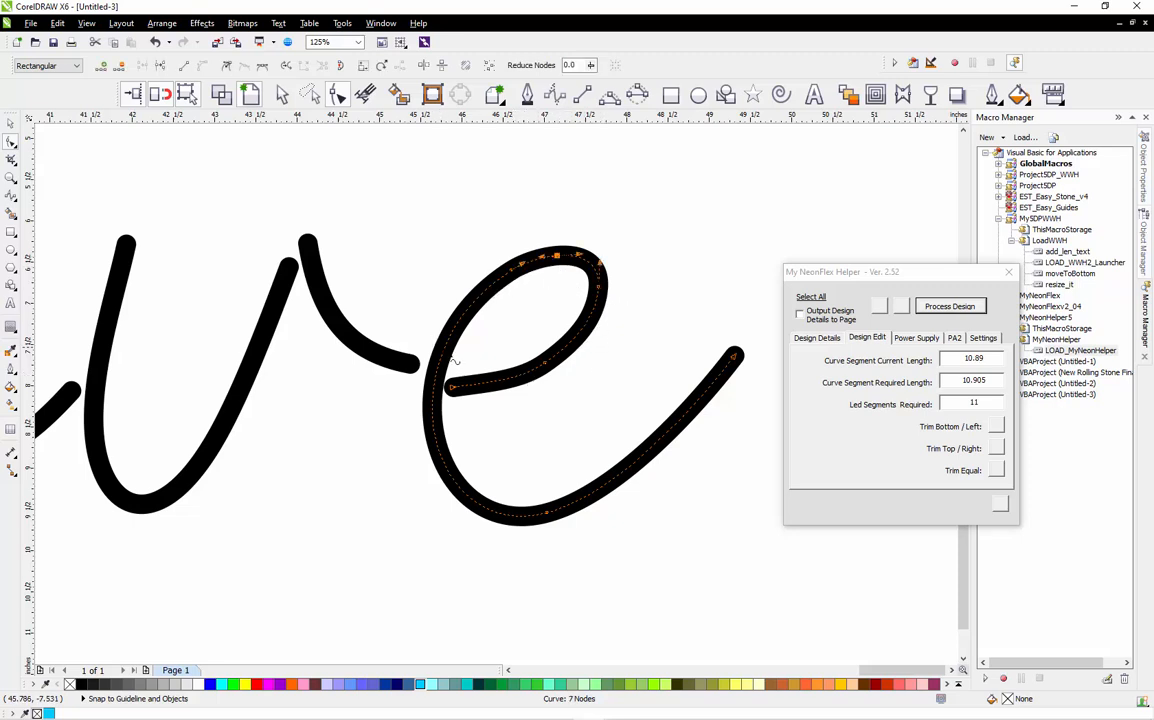
pyautogui.click(518, 282)
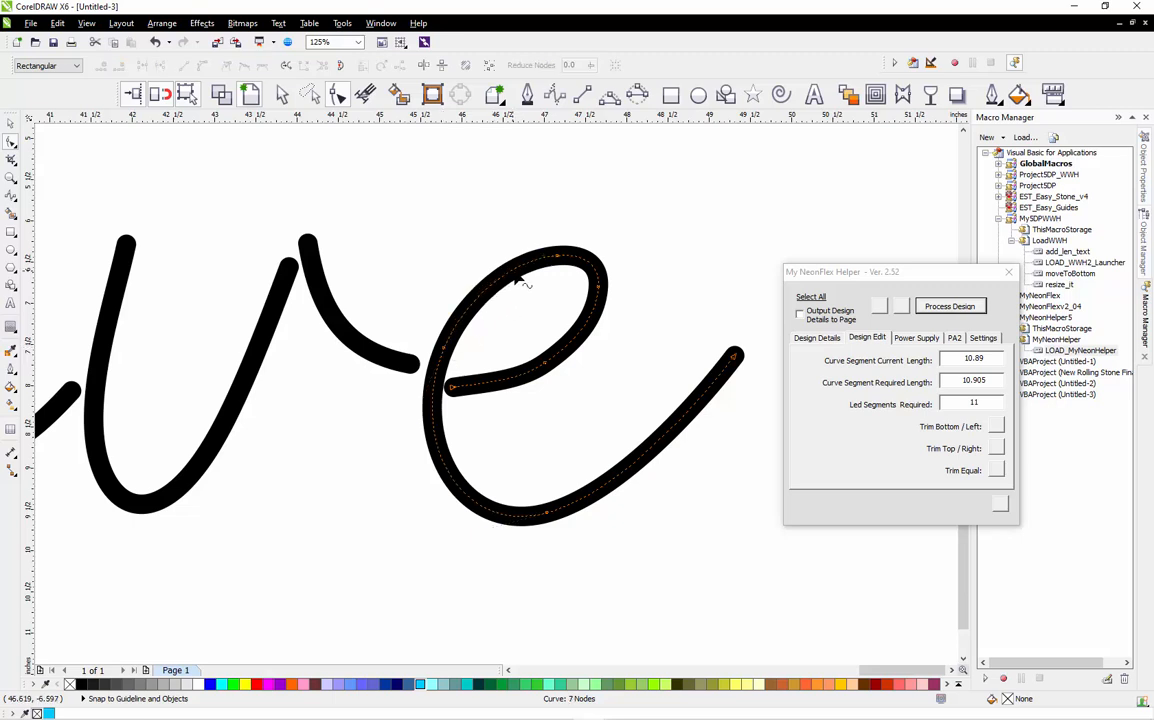
pyautogui.doubleClick(546, 366)
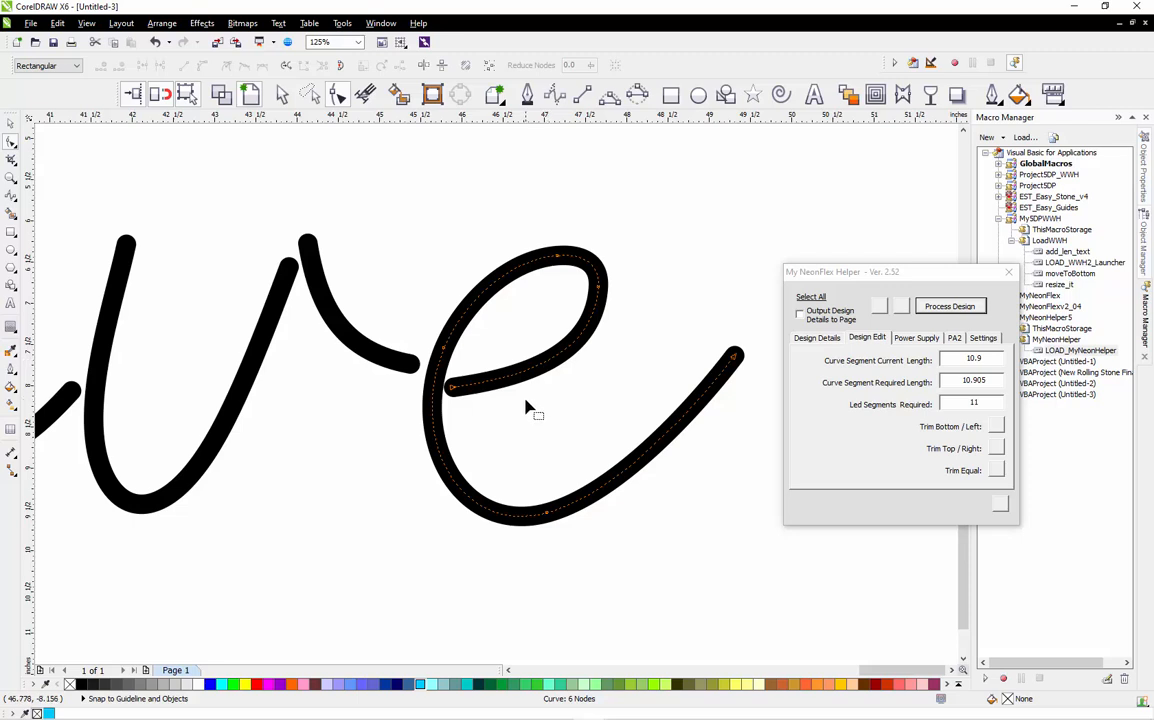
# Move the starting node of the e's crossbar slightly down and right to bring the stroke to its required 10.905 length.
pyautogui.press('space')
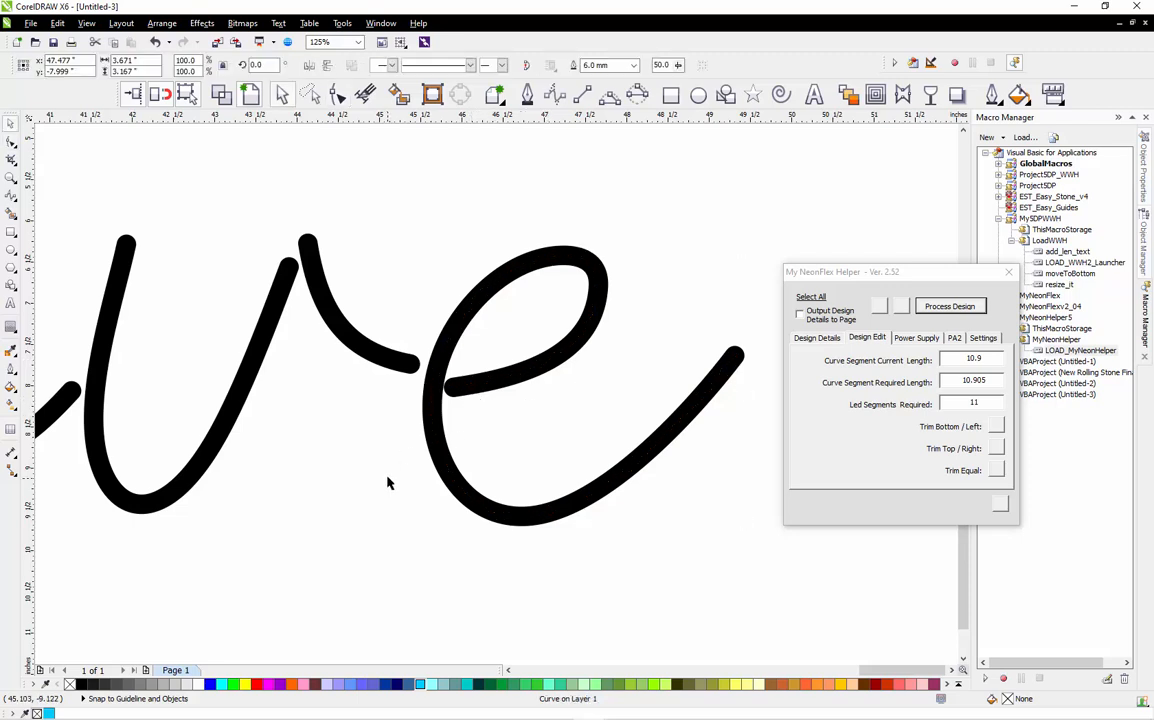
pyautogui.click(387, 481)
pyautogui.click(517, 373)
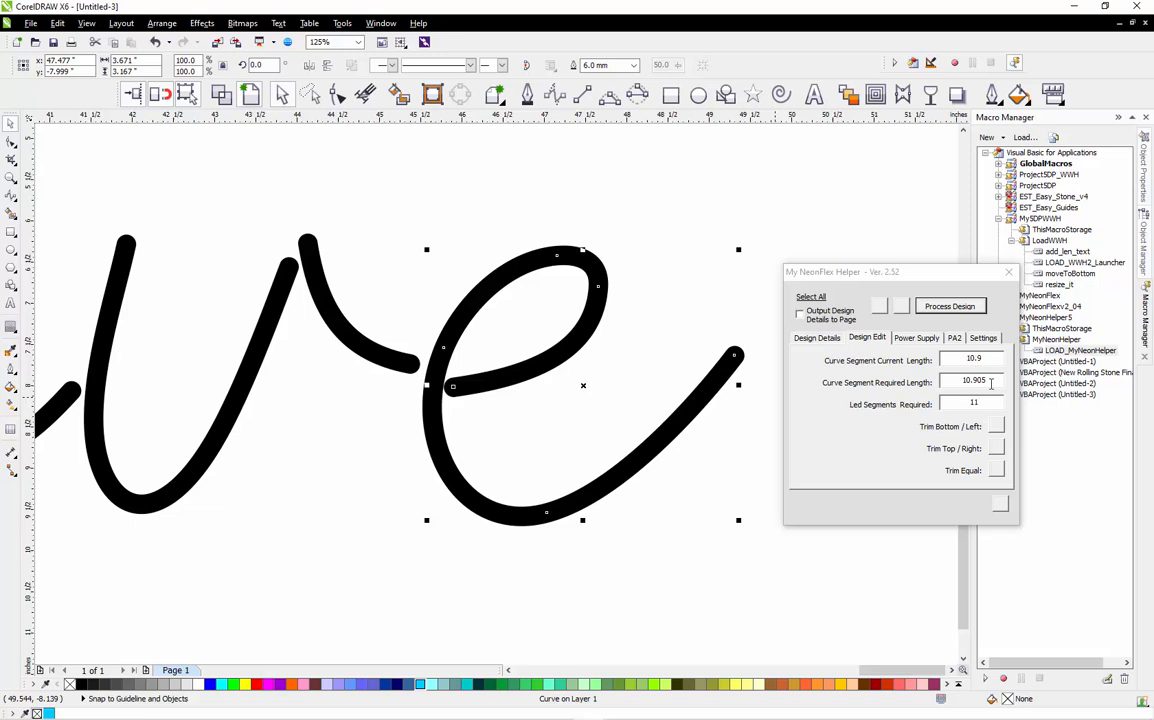
pyautogui.scroll(2, 549, 417)
pyautogui.scroll(2, 411, 395)
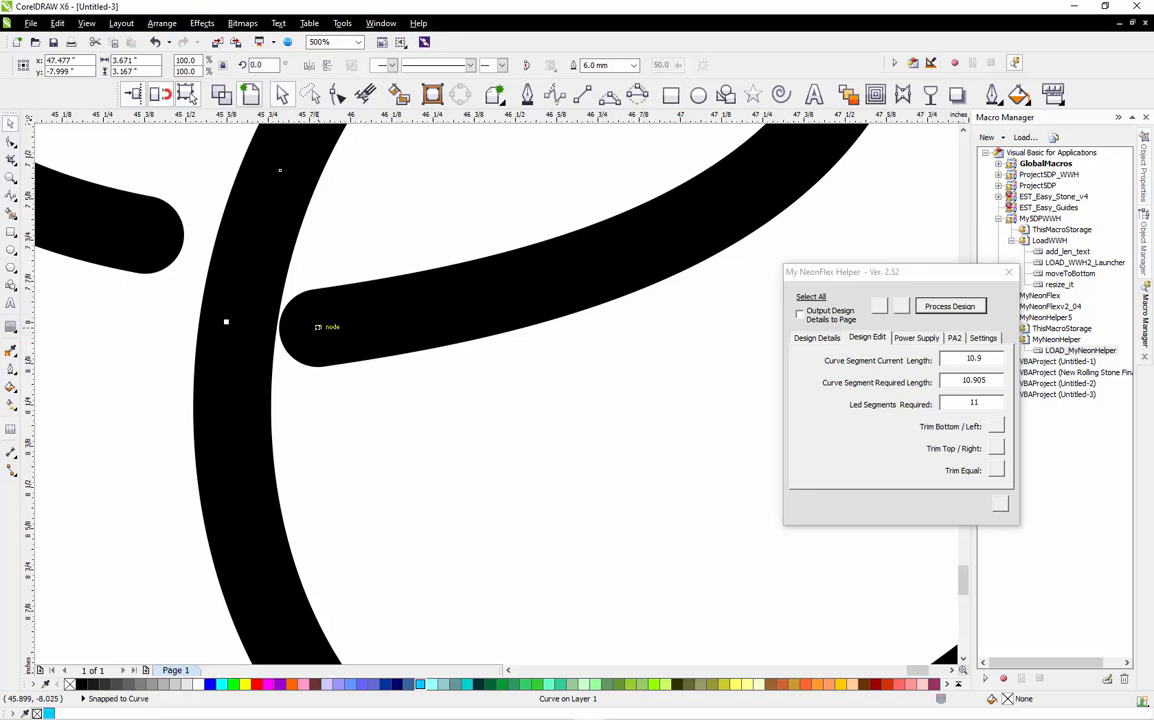
pyautogui.press('F10')
pyautogui.moveTo(316, 327)
pyautogui.mouseDown()
pyautogui.moveTo(340, 335)
pyautogui.moveTo(331, 357)
pyautogui.mouseUp()
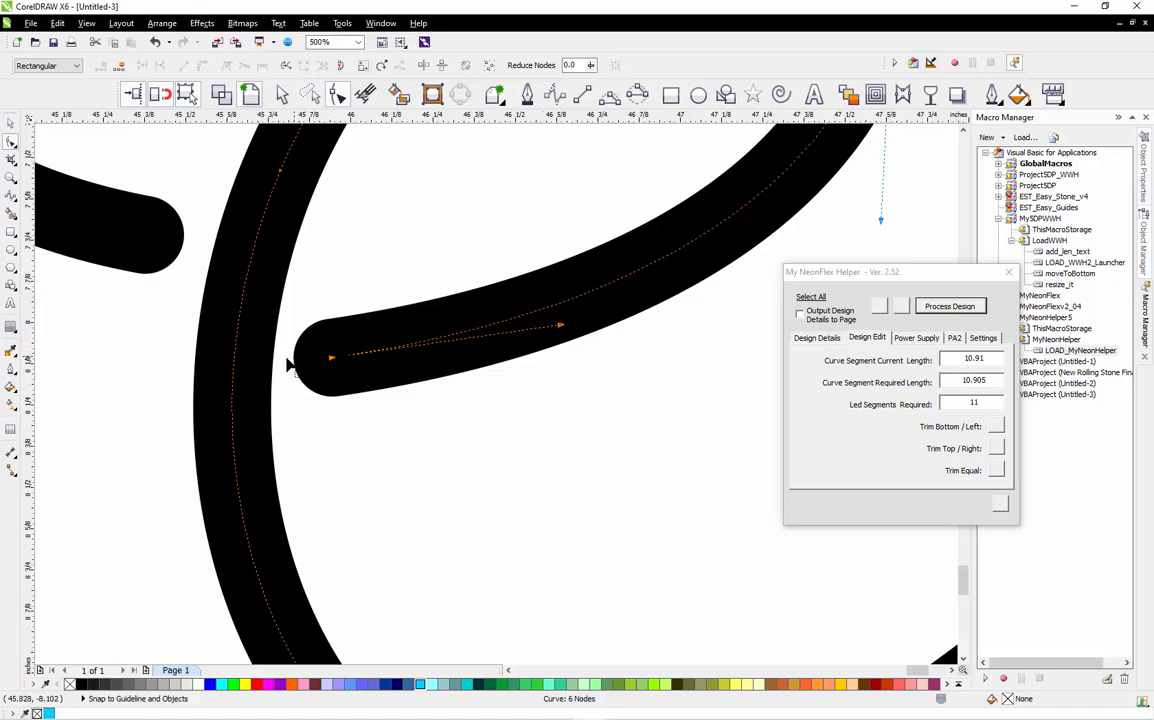
pyautogui.scroll(-3, 345, 350)
pyautogui.press('space')
pyautogui.click(497, 466)
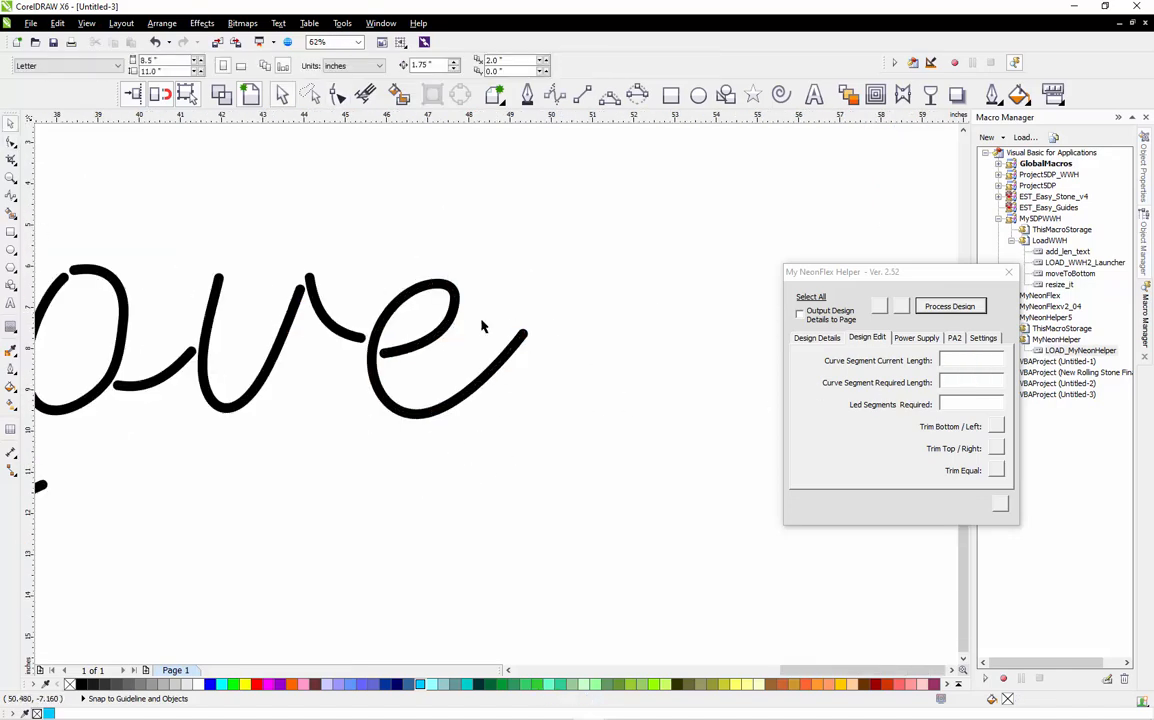
# Shift the whole e about 0.035 inches left, closer to the end of the v's connecting stroke.
pyautogui.scroll(2, 370, 337)
pyautogui.scroll(1, 301, 345)
pyautogui.click(395, 329)
pyautogui.moveTo(395, 329); pyautogui.dragTo(383, 327)
pyautogui.scroll(-5, 383, 327)
pyautogui.scroll(2, 466, 281)
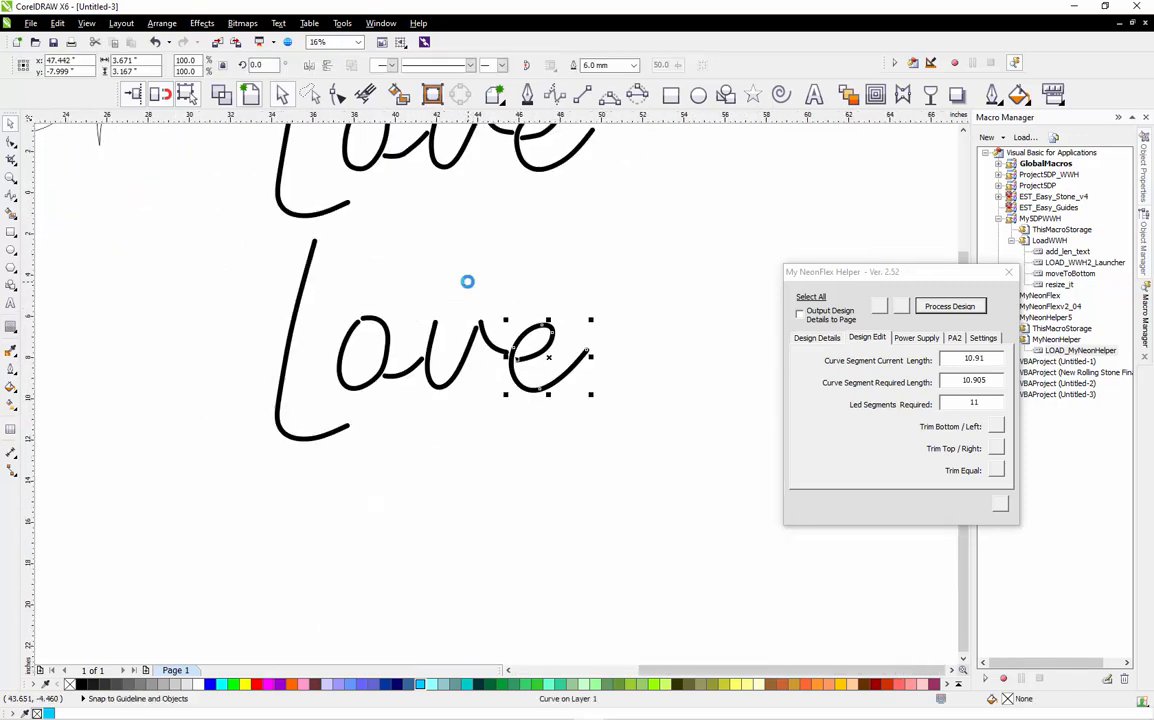
pyautogui.click(467, 281)
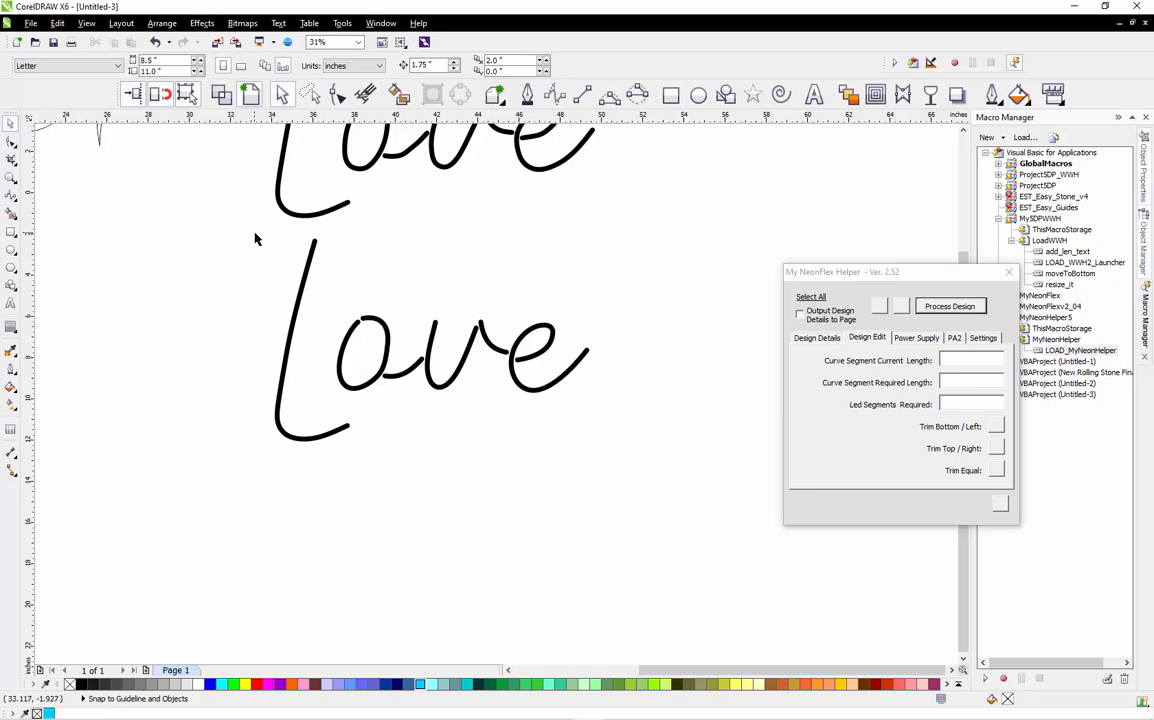
# Check the current and required lengths of the lower L, and compare the two Love words.
pyautogui.click(304, 295)
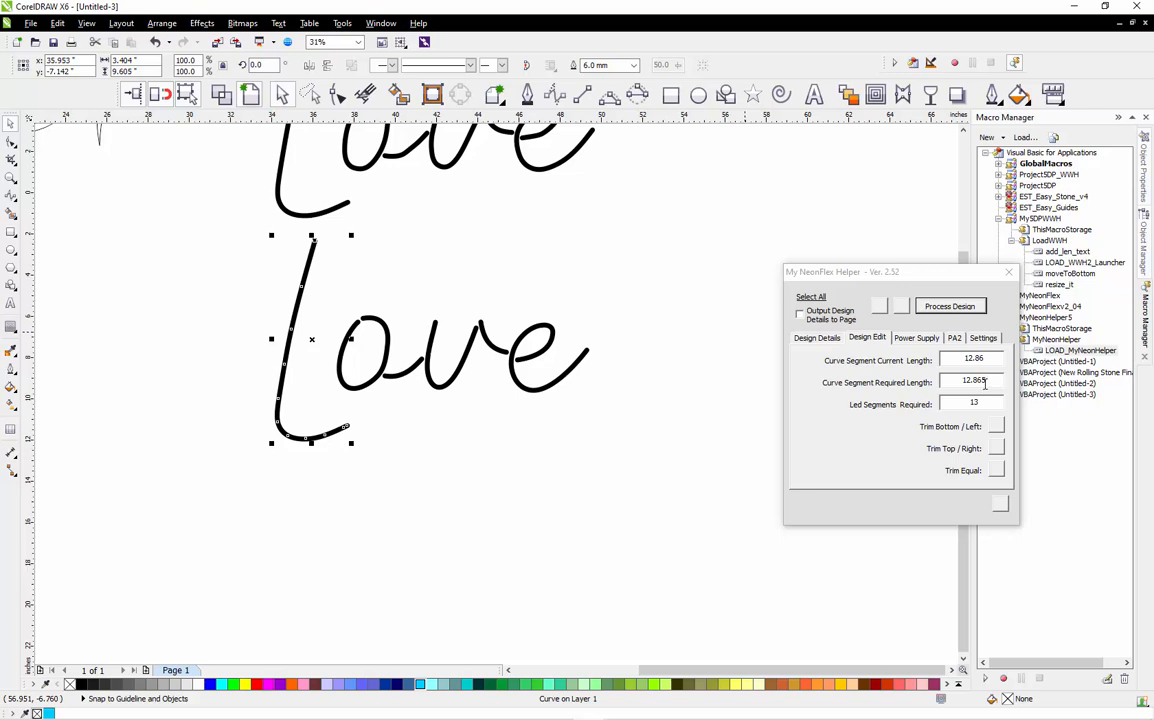
pyautogui.scroll(-2, 469, 397)
pyautogui.scroll(4, 460, 240)
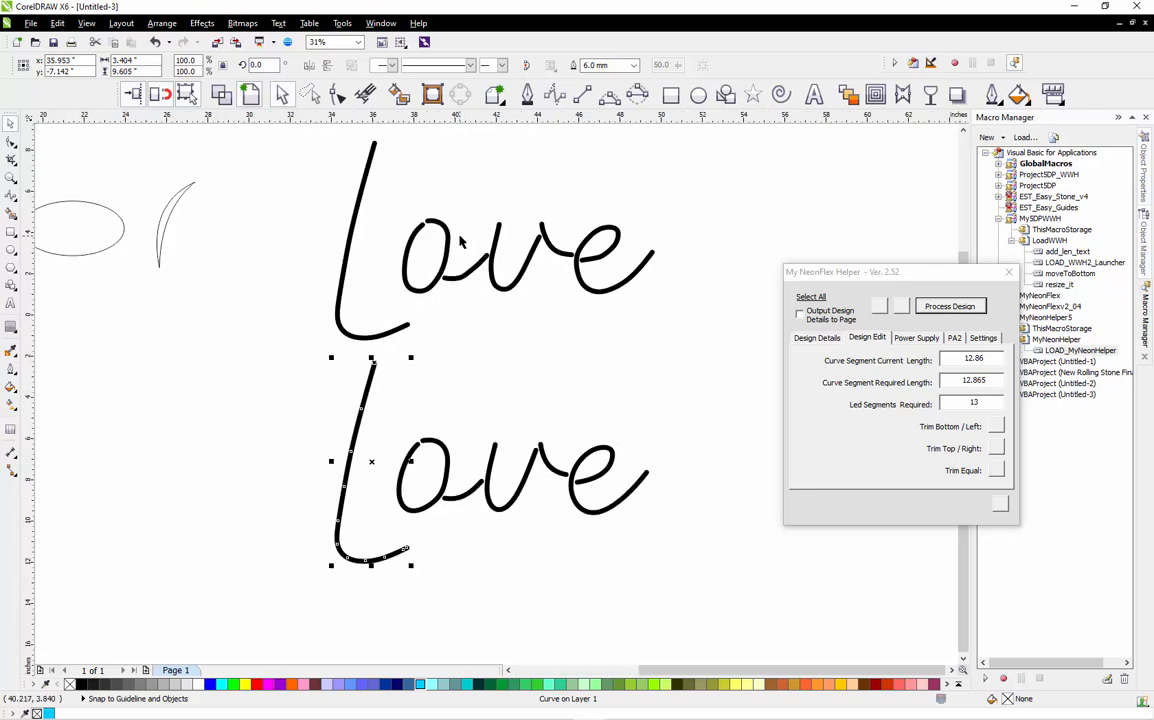
pyautogui.scroll(-3, 455, 245)
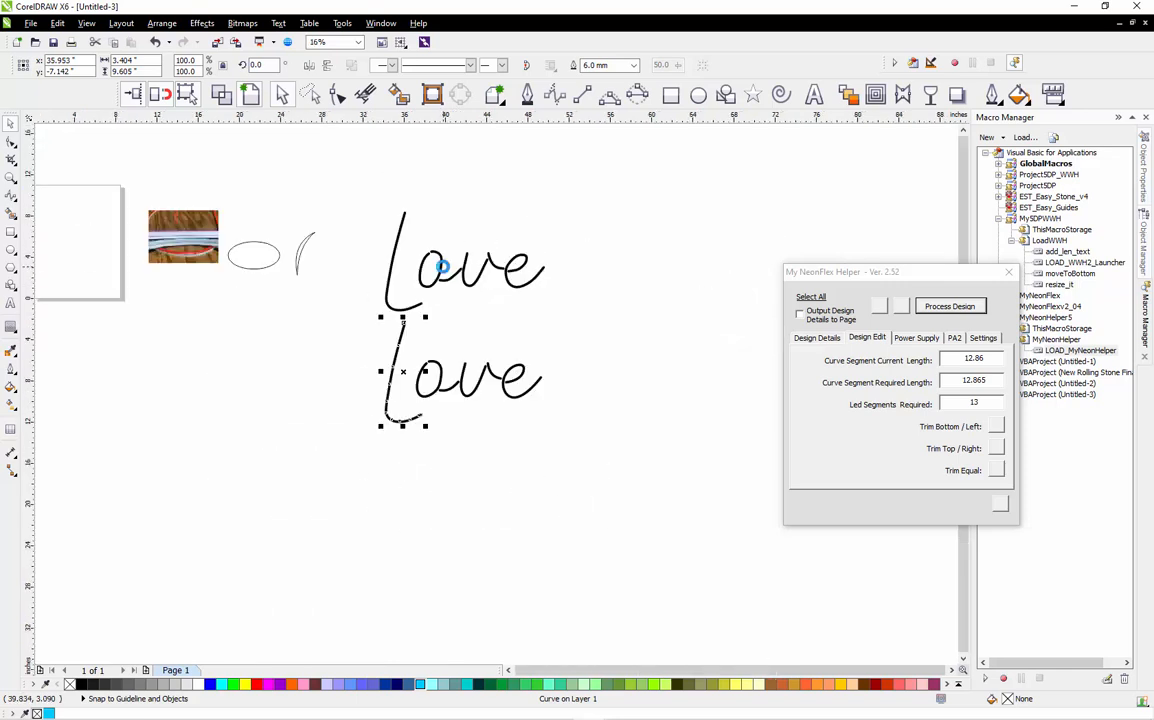
pyautogui.scroll(2, 446, 236)
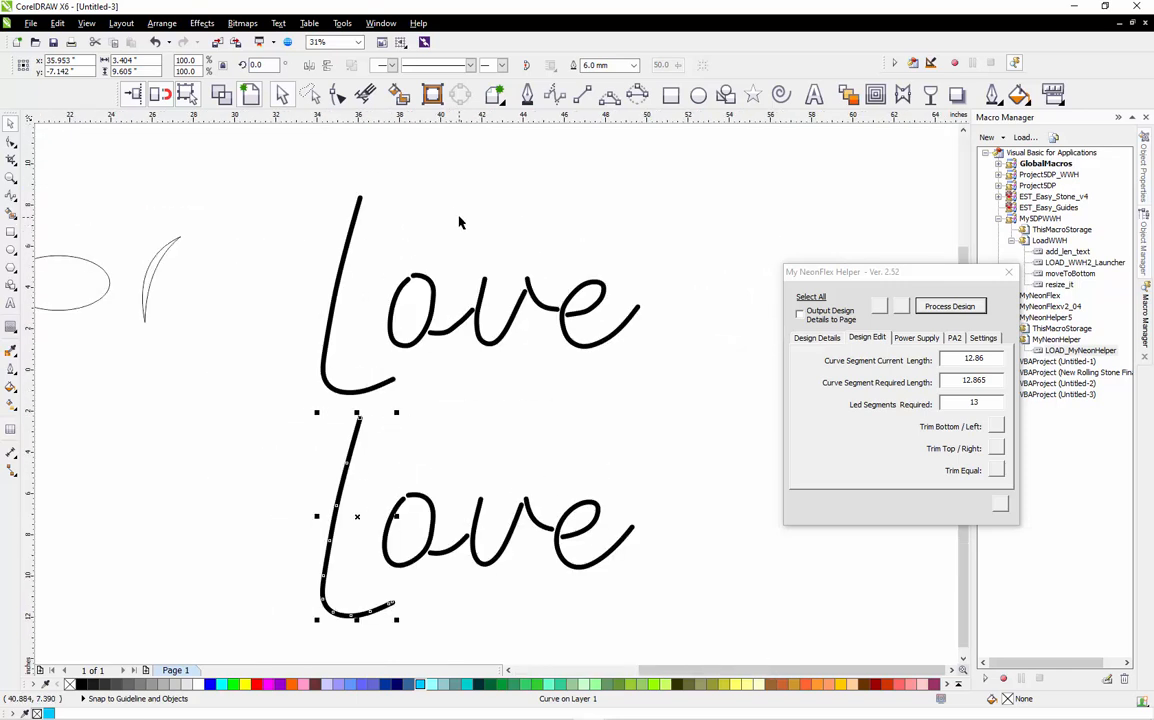
pyautogui.click(301, 171)
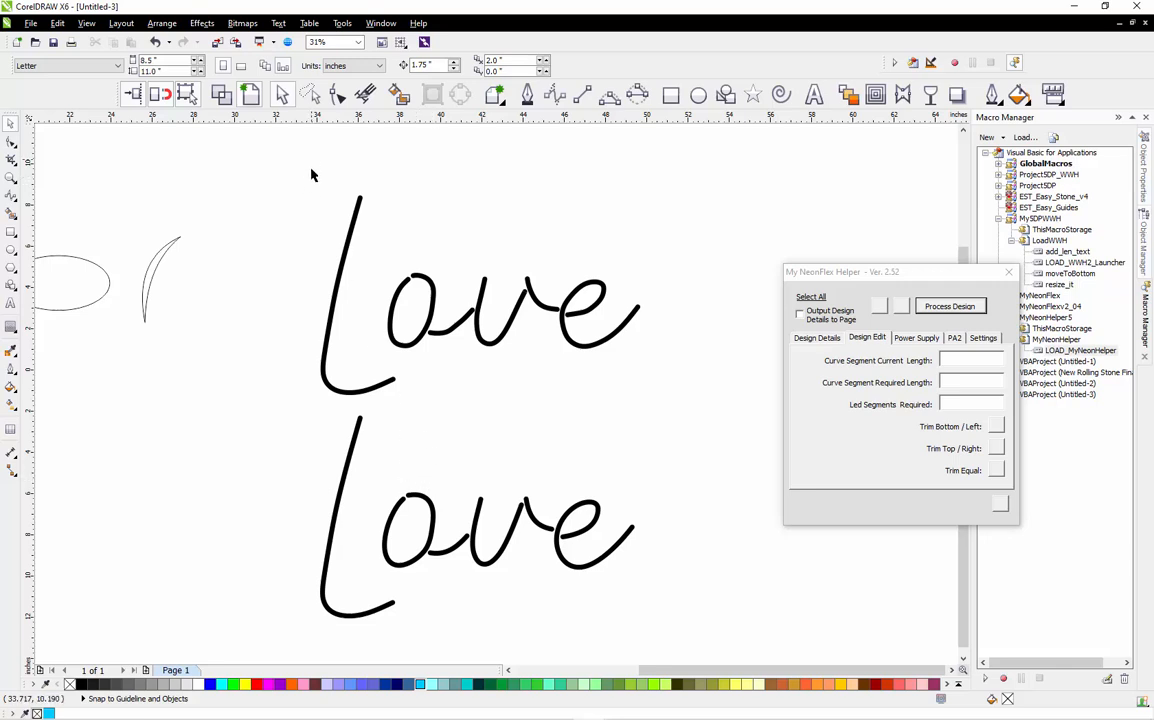
# Group the six strokes of the lower Love with a green outline, and group the upper black Love's strokes.
pyautogui.moveTo(296, 403); pyautogui.dragTo(683, 630)
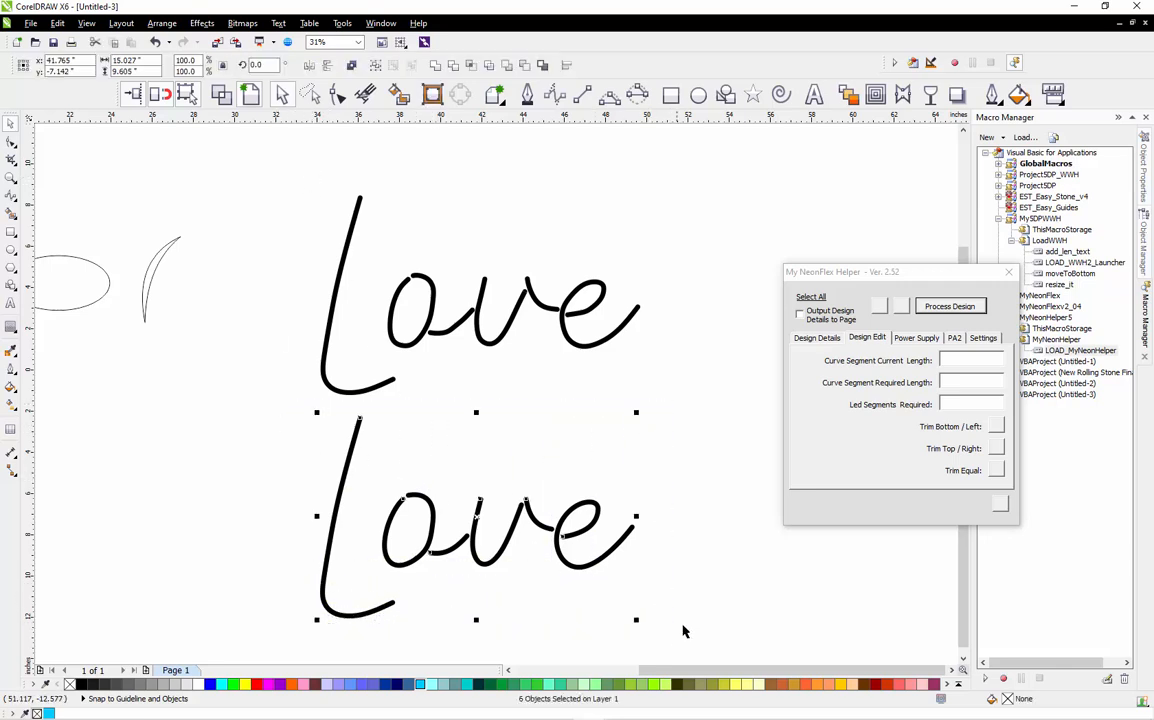
pyautogui.rightClick(559, 686)
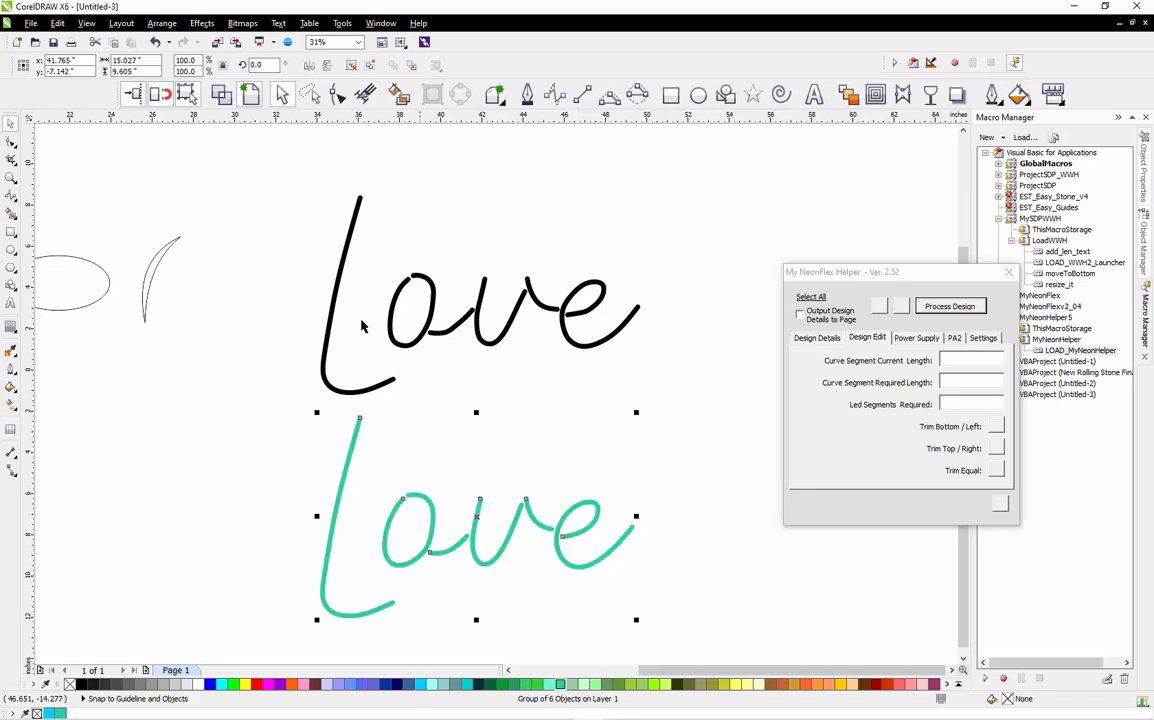
pyautogui.moveTo(293, 173); pyautogui.dragTo(663, 426)
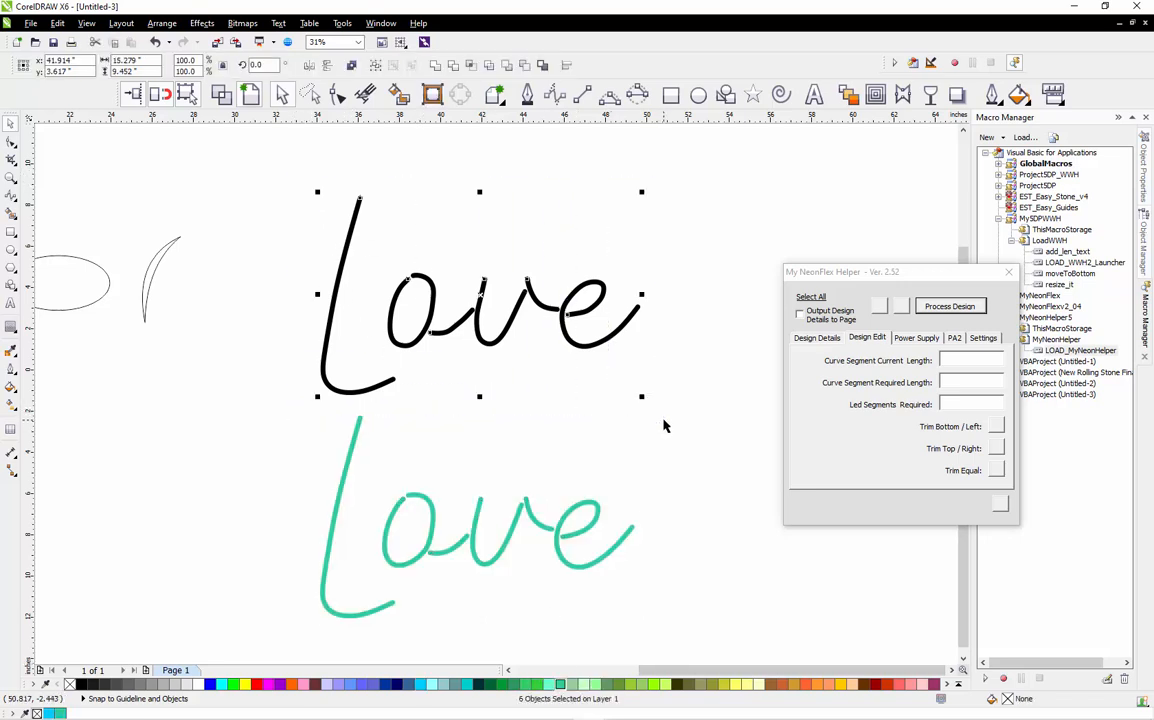
pyautogui.hotkey('ctrl', 'g')
pyautogui.click(623, 404)
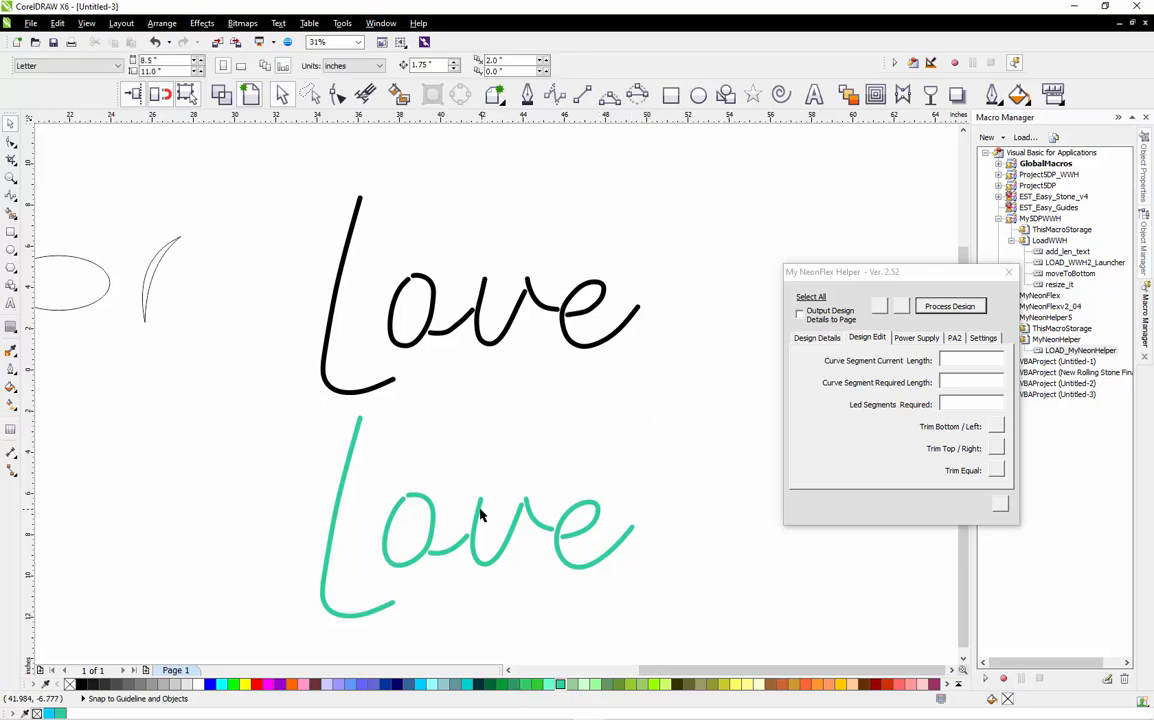
# Align the green Love to the centre of the black Love, horizontally and vertically, to compare their shapes.
pyautogui.click(479, 509)
pyautogui.keyDown('shift'); pyautogui.click(485, 342); pyautogui.keyUp('shift')
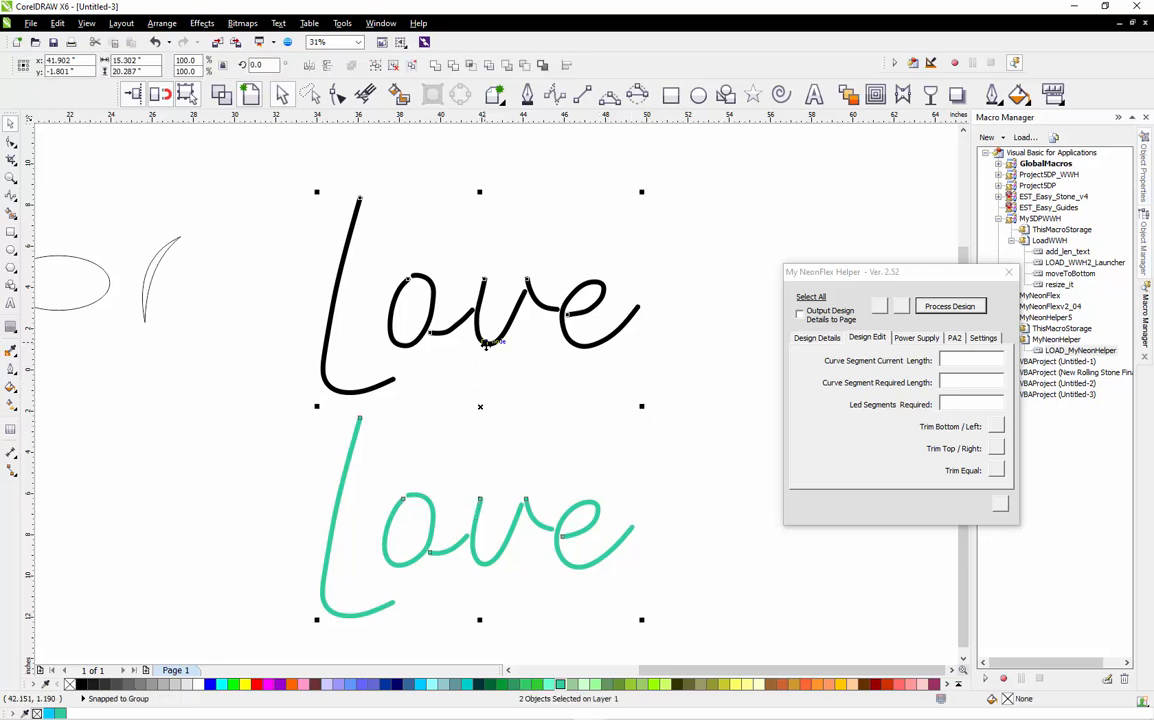
pyautogui.press('c')
pyautogui.press('e')
pyautogui.click(452, 441)
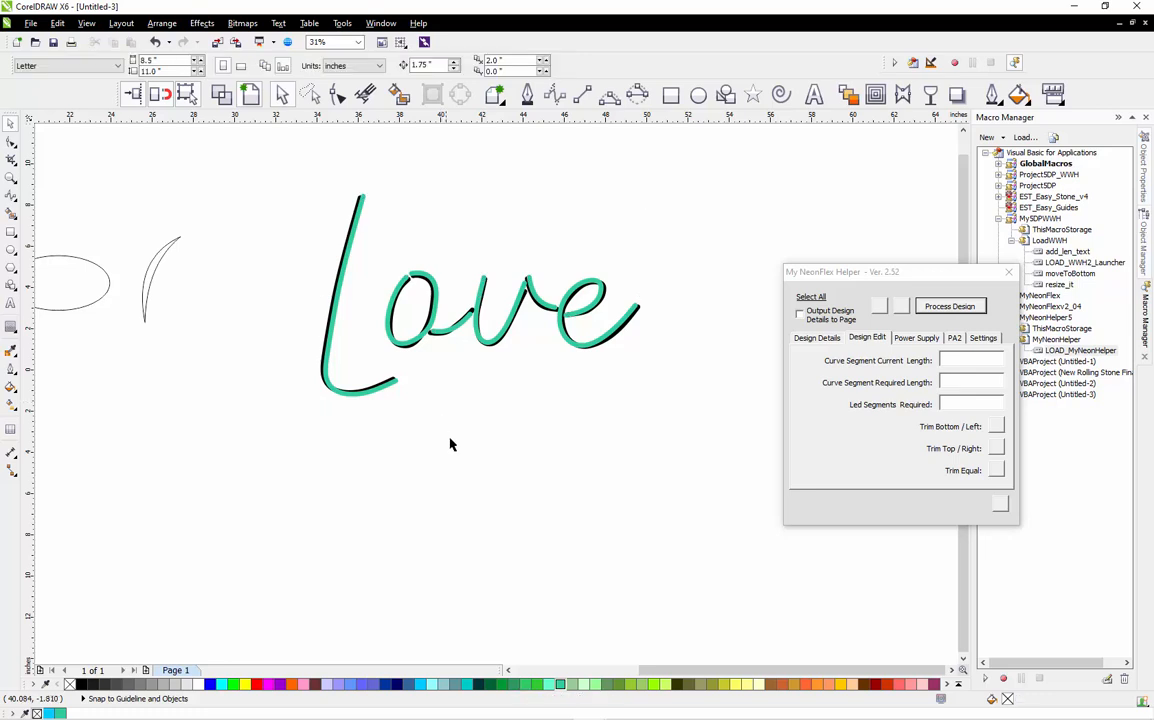
pyautogui.scroll(1, 515, 248)
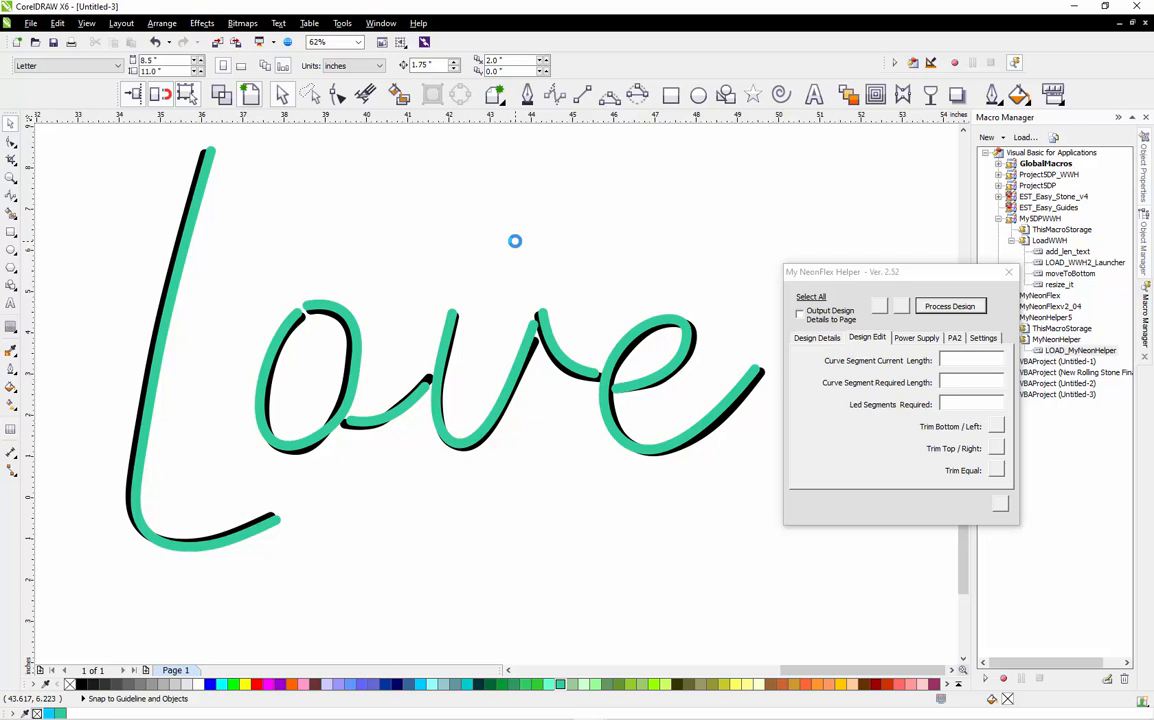
# Move the green Love group off the black one to just below it.
pyautogui.click(447, 330)
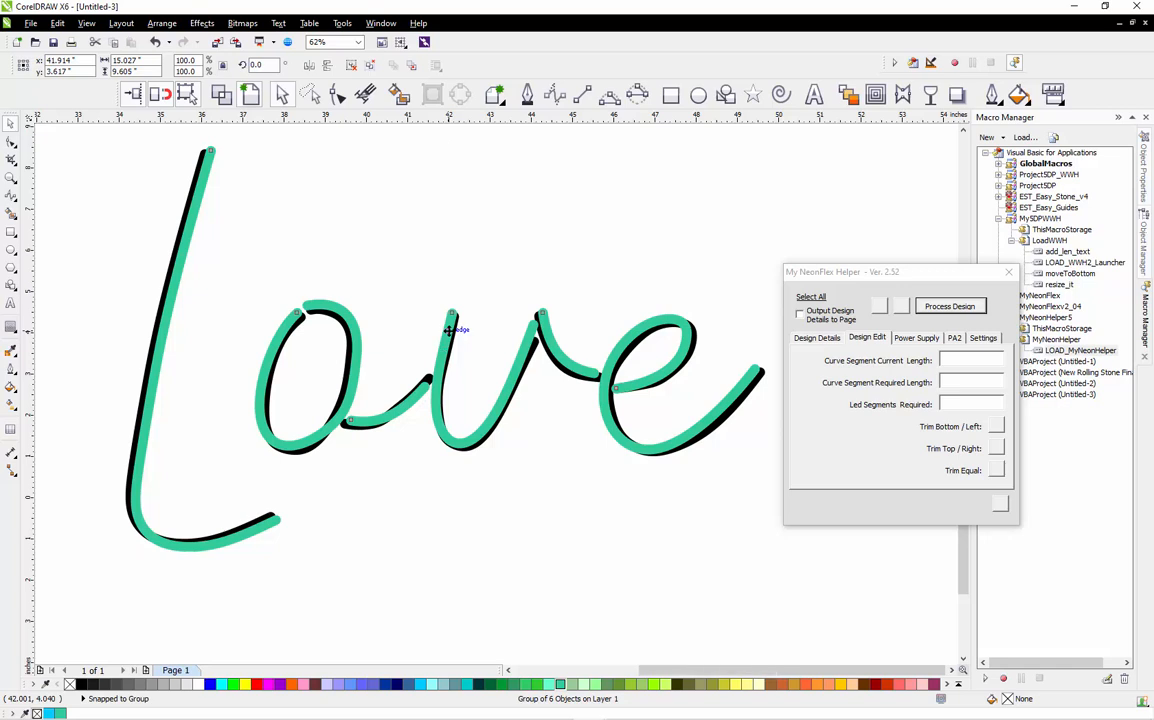
pyautogui.scroll(-4, 447, 330)
pyautogui.moveTo(447, 330); pyautogui.dragTo(444, 442)
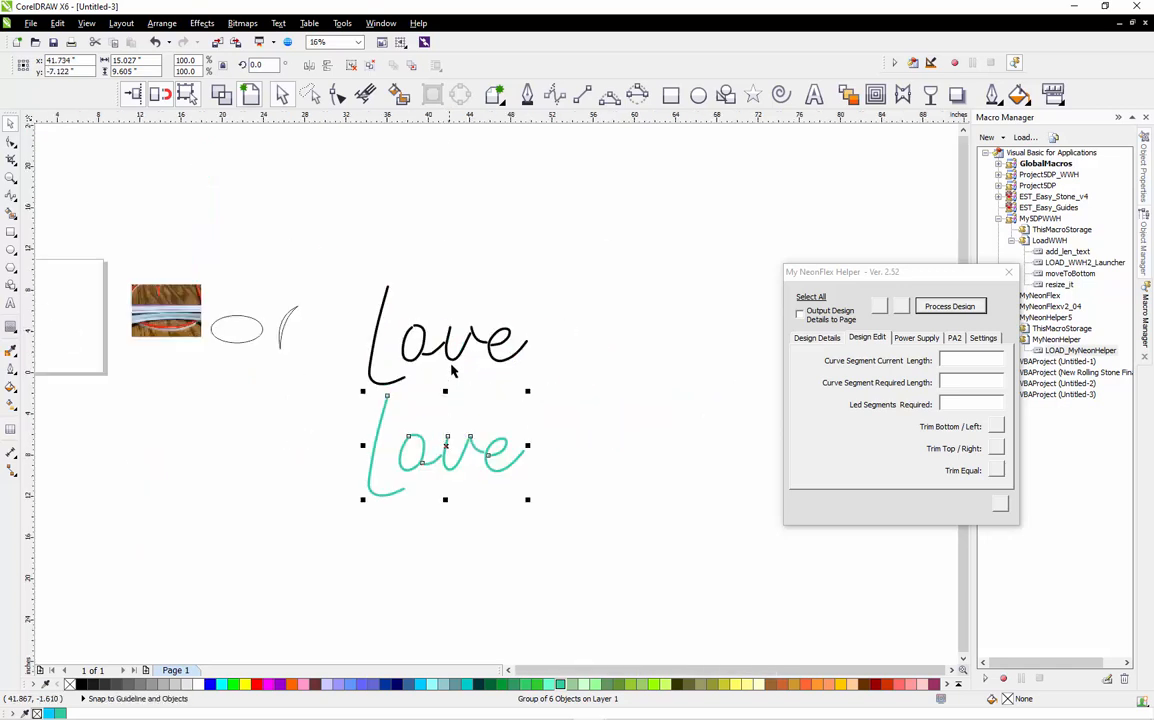
# Ungroup the upper black Love into its individual strokes.
pyautogui.scroll(2, 451, 366)
pyautogui.click(451, 358)
pyautogui.rightClick(452, 356)
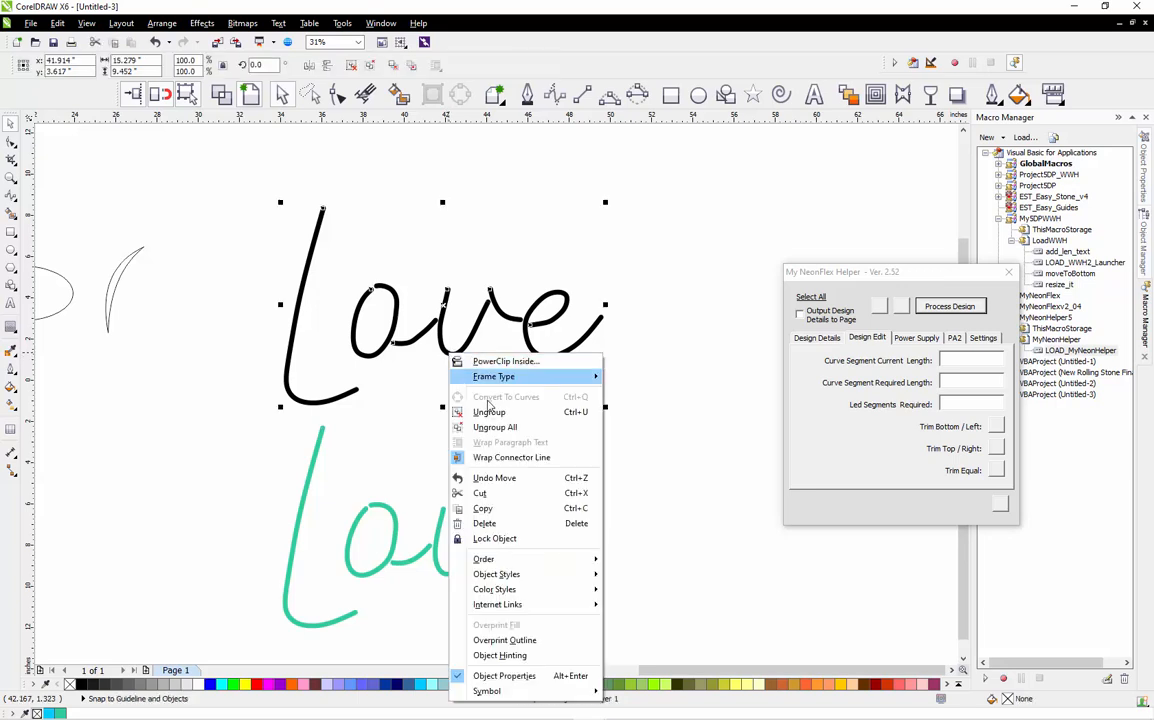
pyautogui.click(485, 412)
pyautogui.click(447, 424)
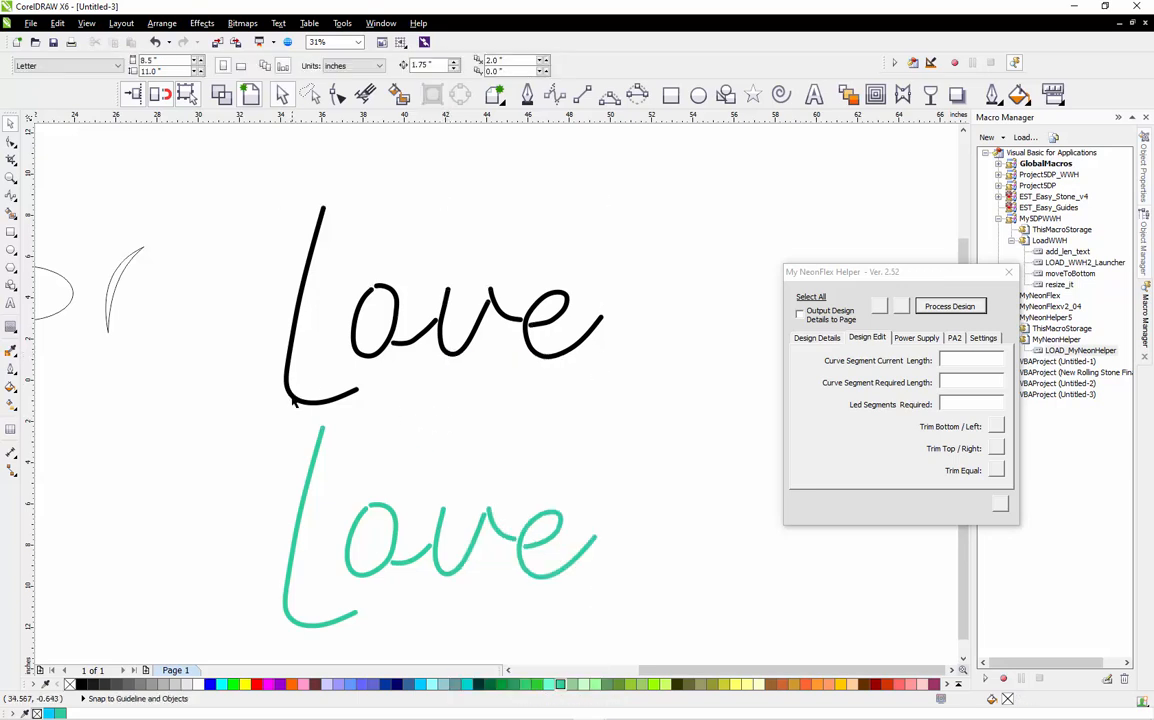
# Examine the current and required lengths of the black Love's L, o, connecting stroke and v.
pyautogui.click(288, 384)
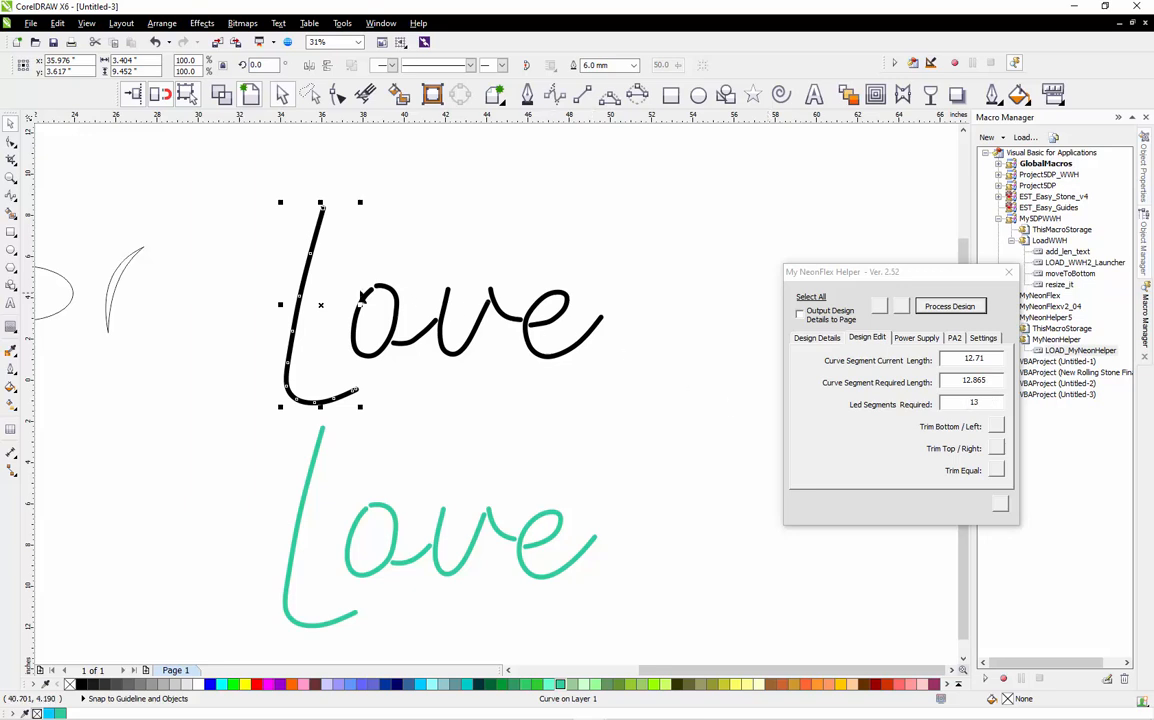
pyautogui.scroll(1, 373, 300)
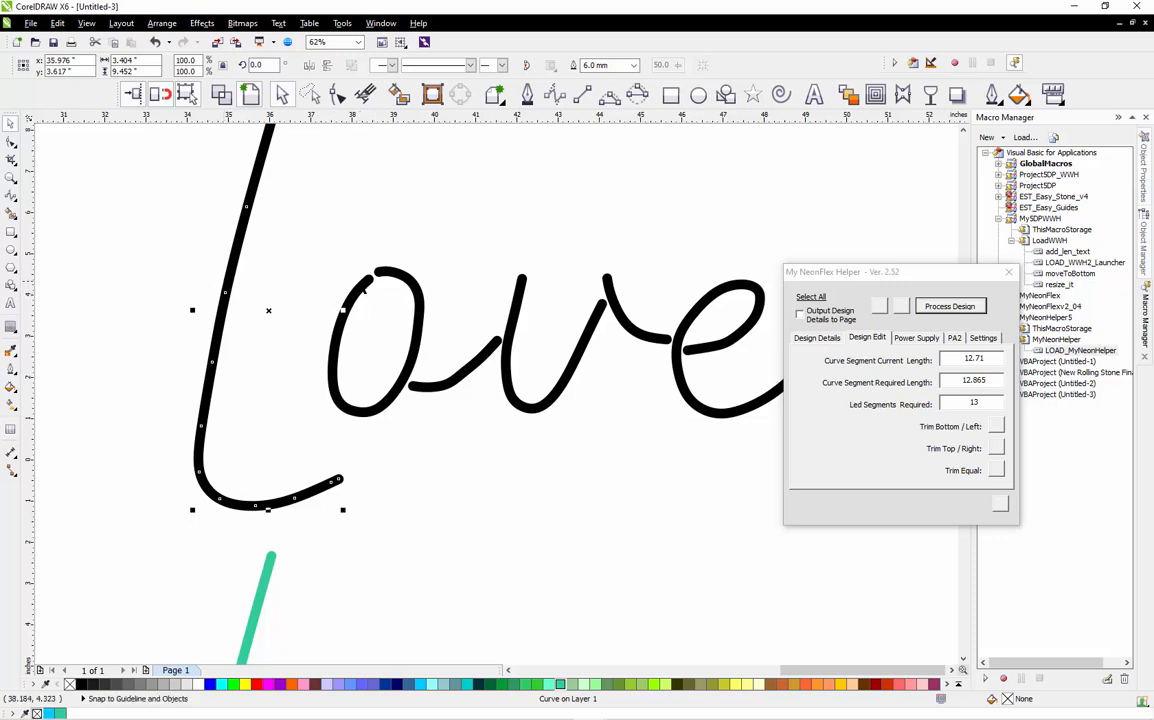
pyautogui.click(360, 286)
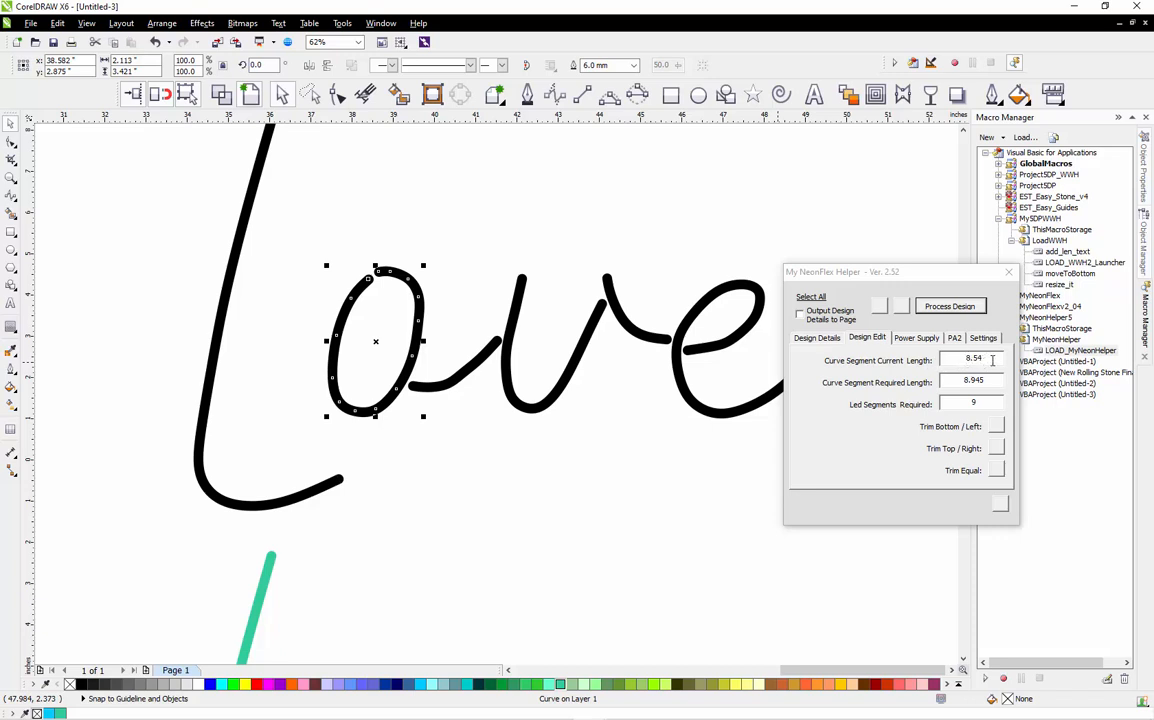
pyautogui.click(976, 403)
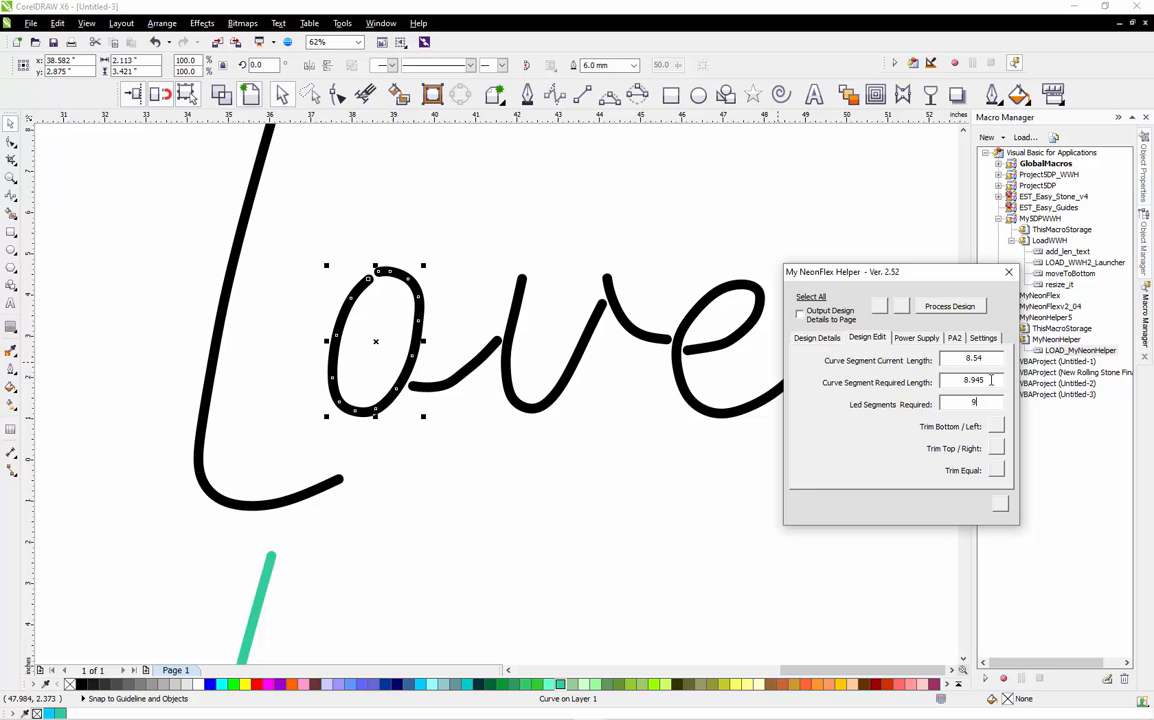
pyautogui.click(492, 350)
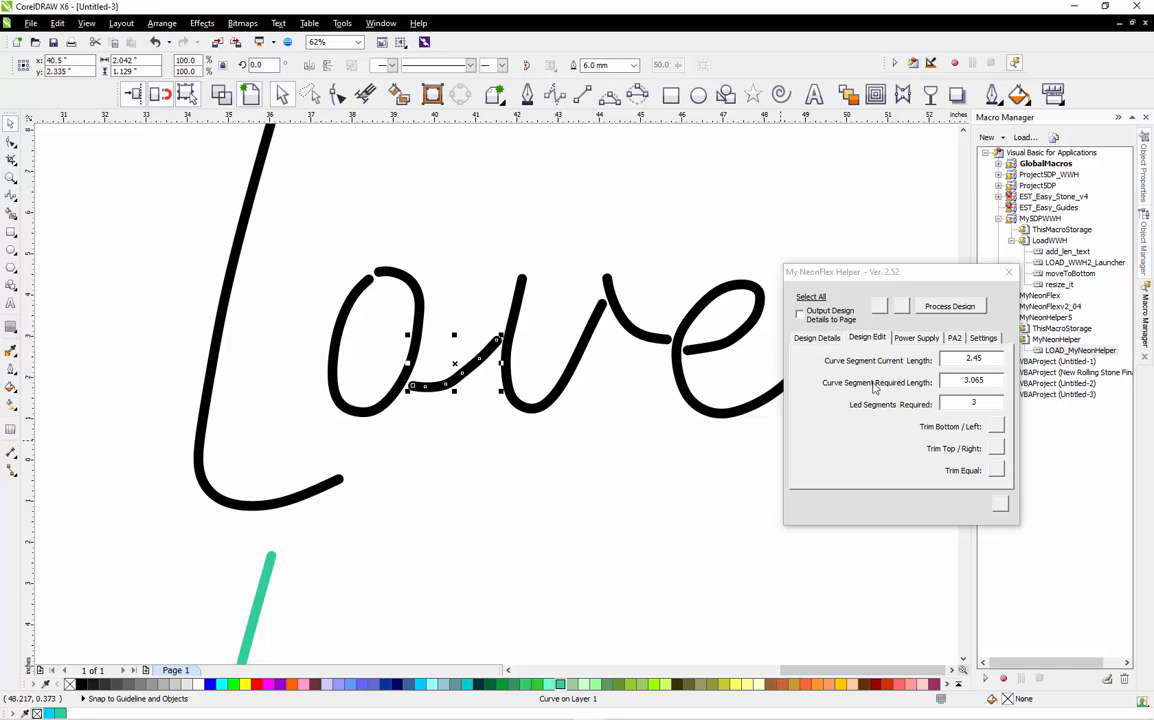
pyautogui.click(517, 304)
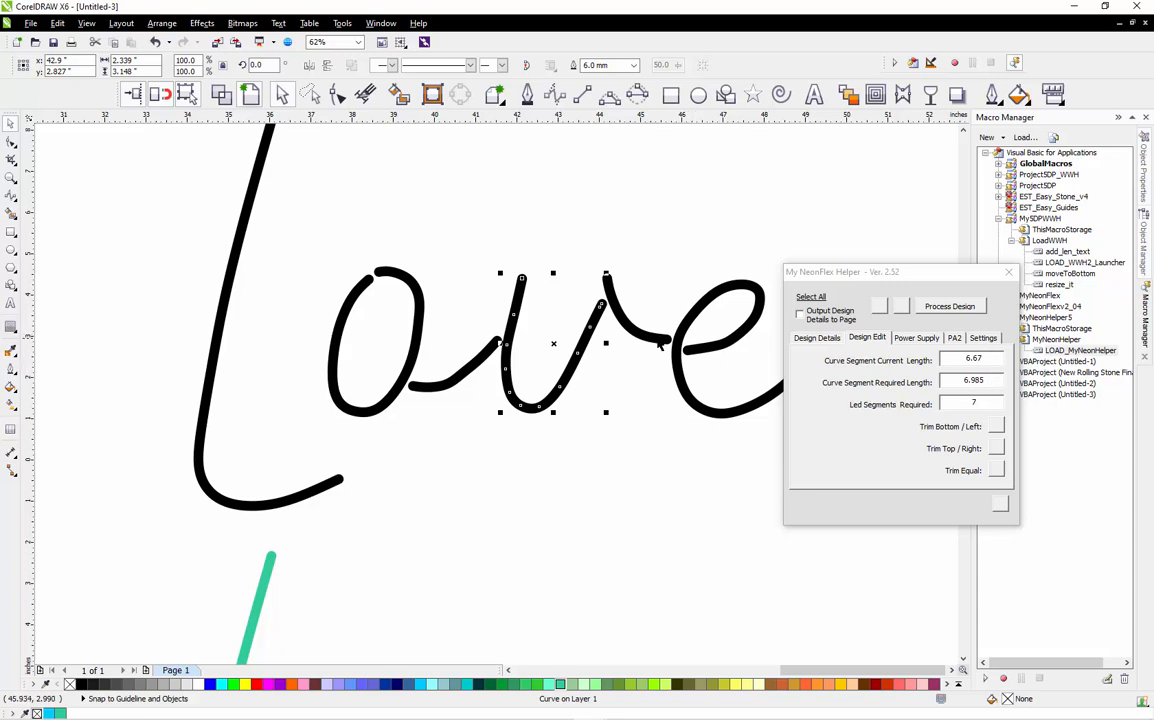
pyautogui.click(589, 431)
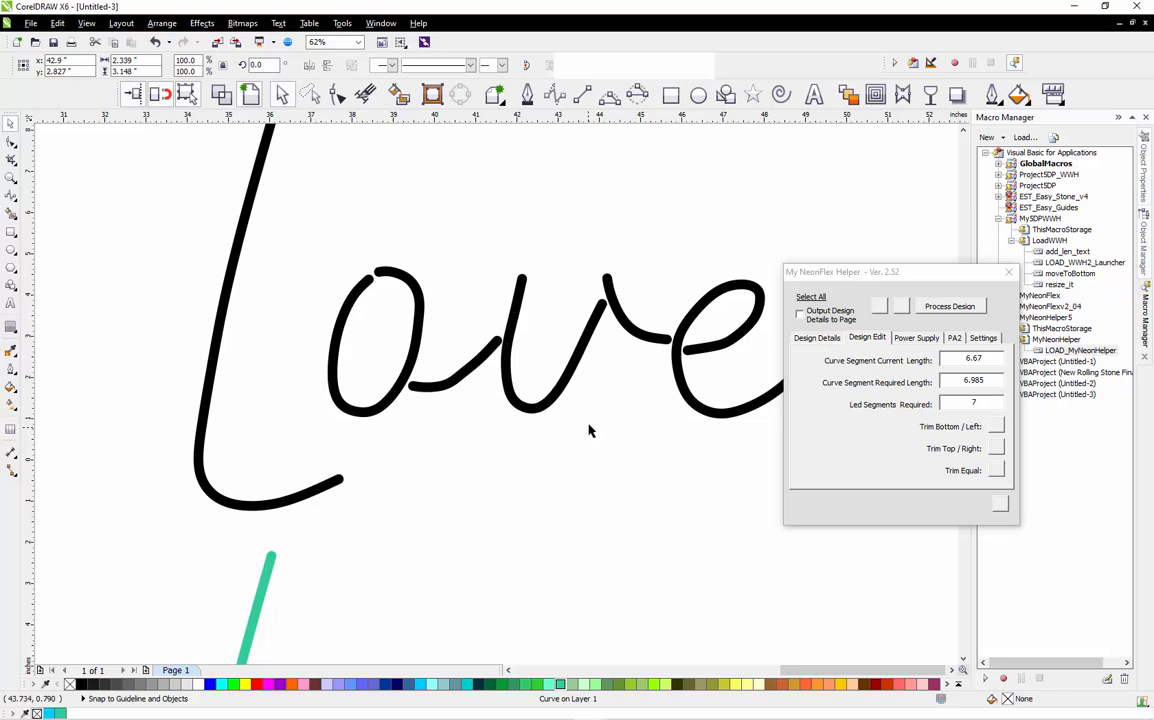
pyautogui.scroll(-2, 590, 428)
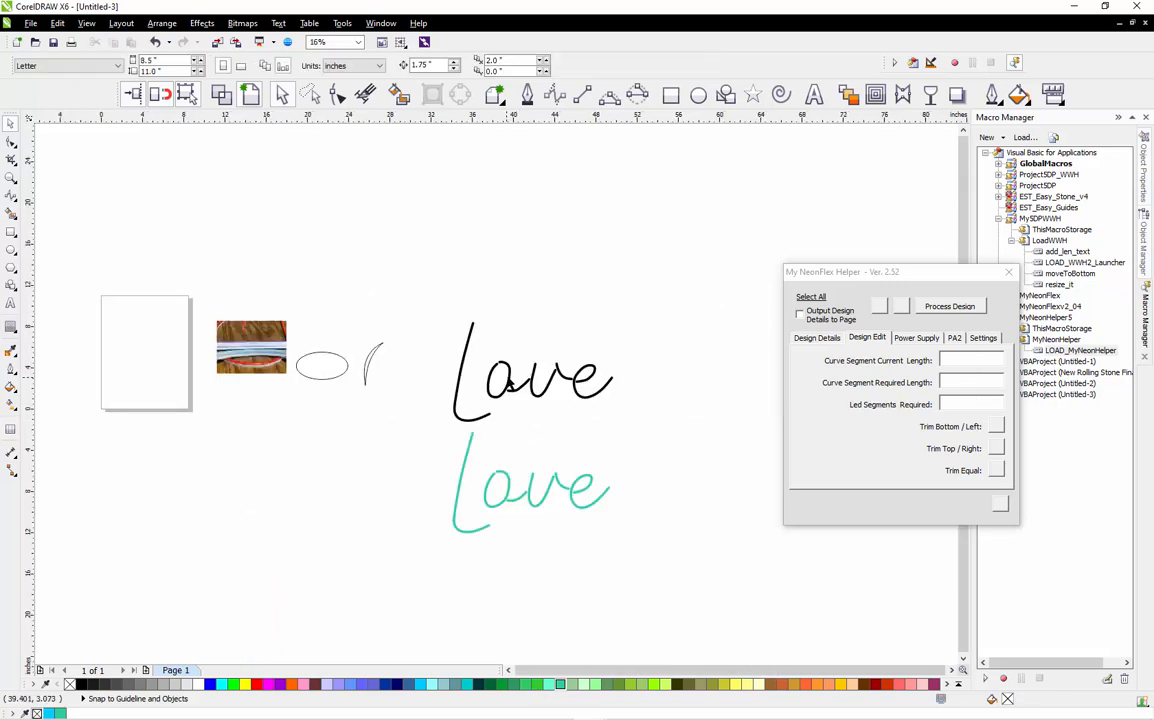
pyautogui.scroll(1, 566, 505)
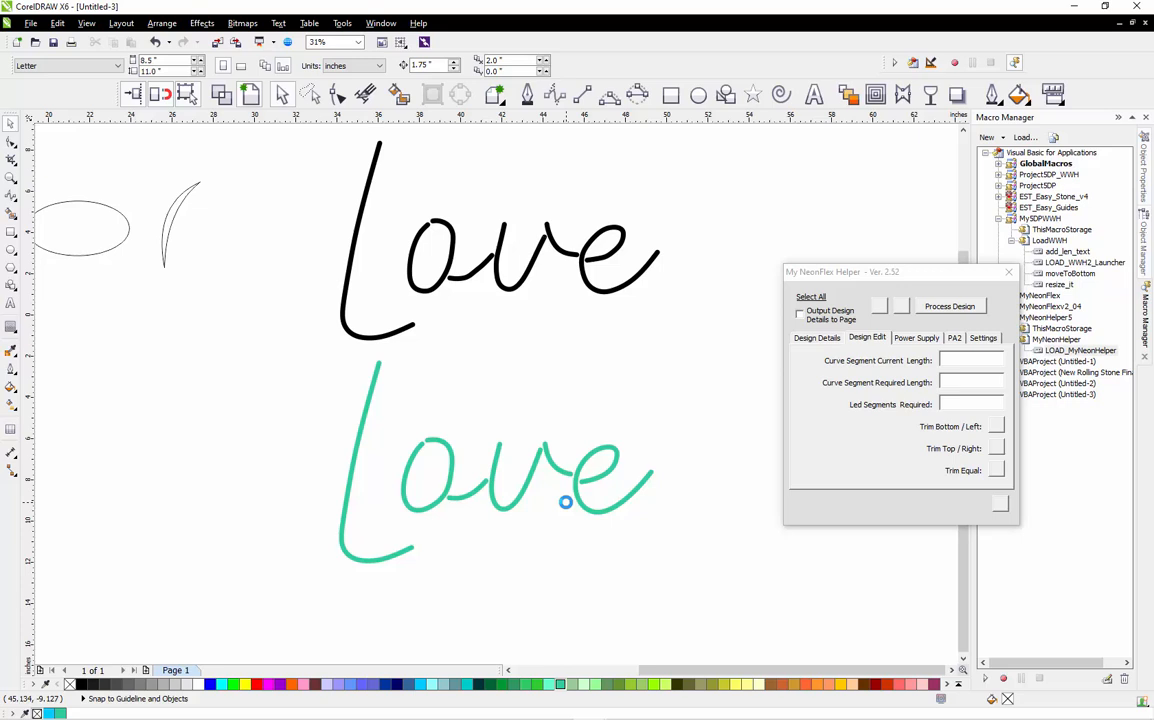
pyautogui.click(856, 274)
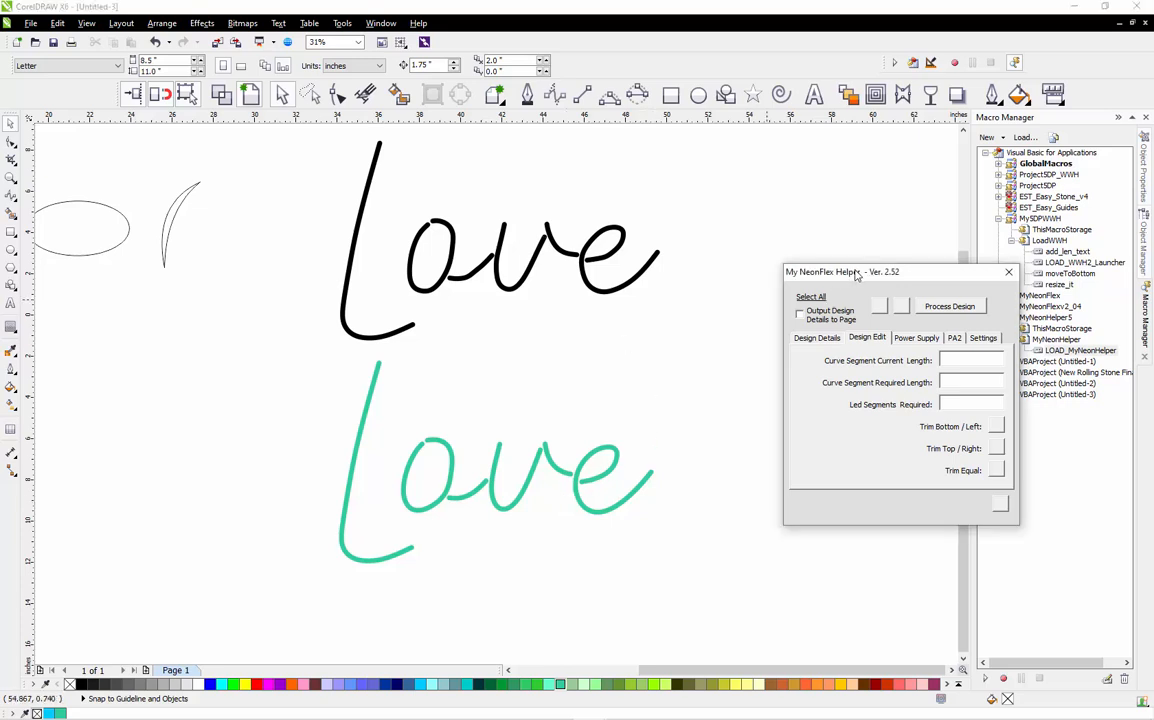